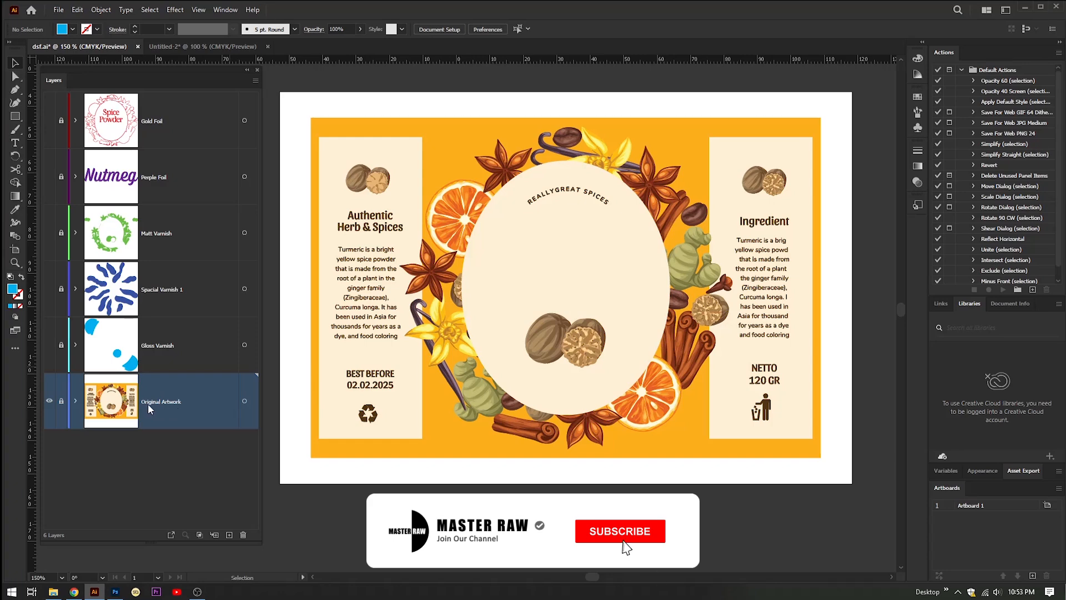
Show the Gloss Varnish, Spacial Varnish 1, Matt Varnish, Perple Foil and Gold Foil layers over the Original Artwork
click(49, 400)
click(50, 400)
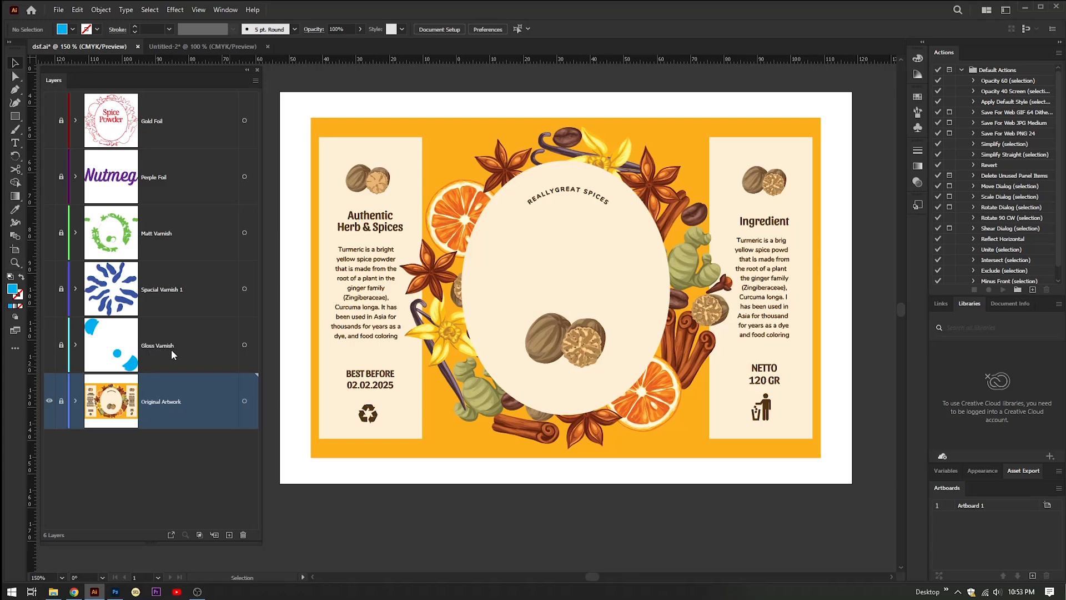
click(50, 345)
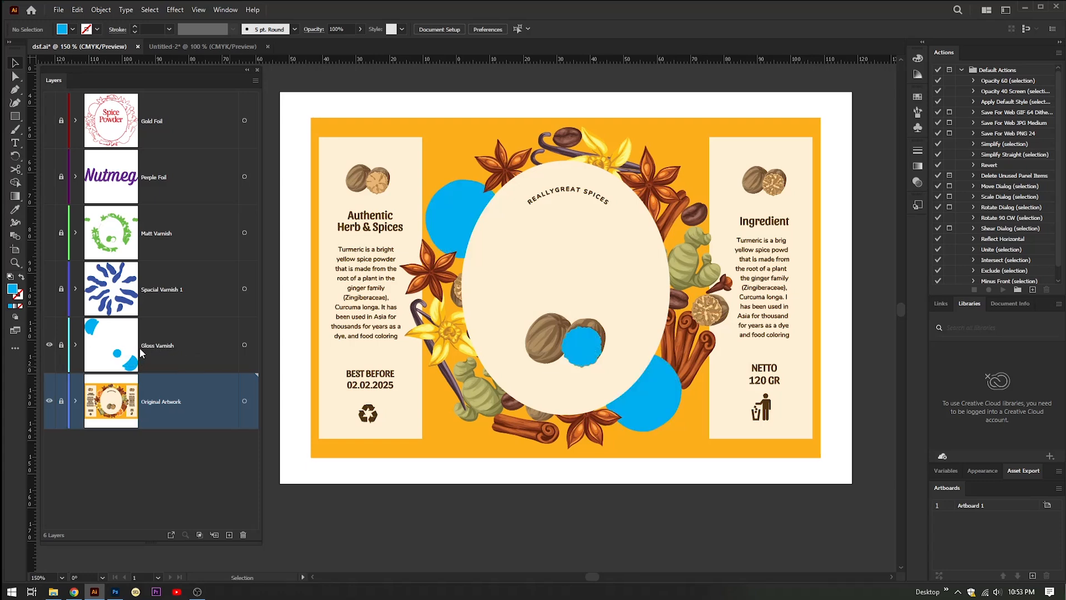
click(50, 290)
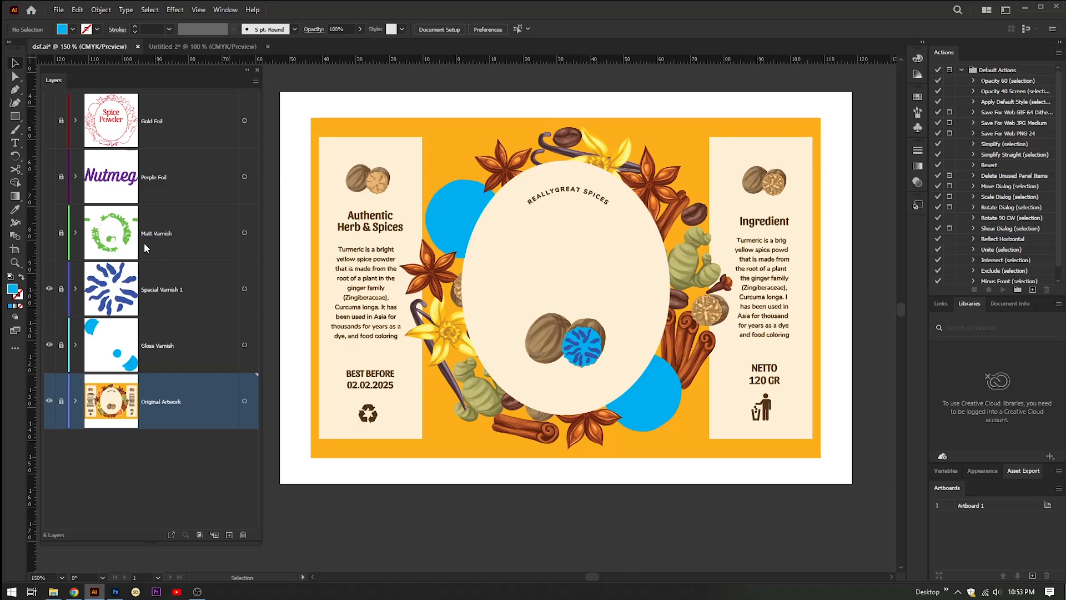
click(50, 233)
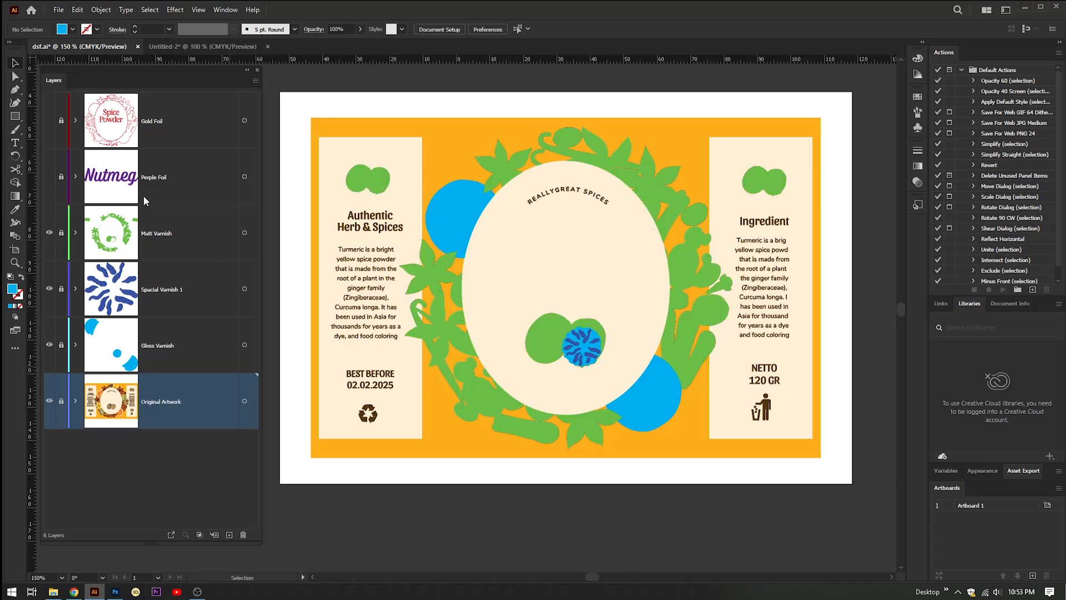
click(49, 176)
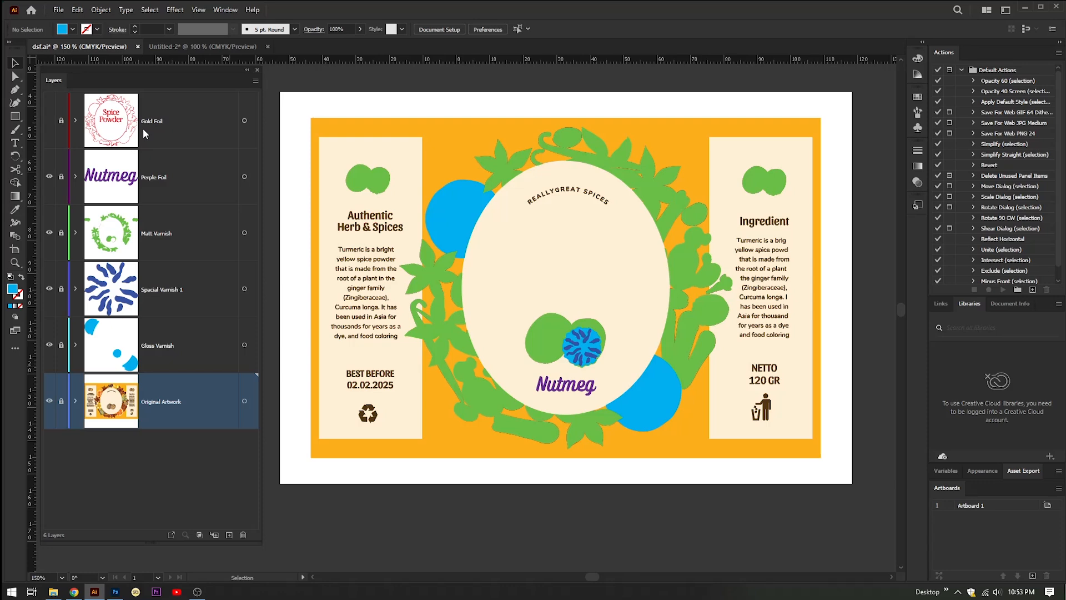
click(49, 121)
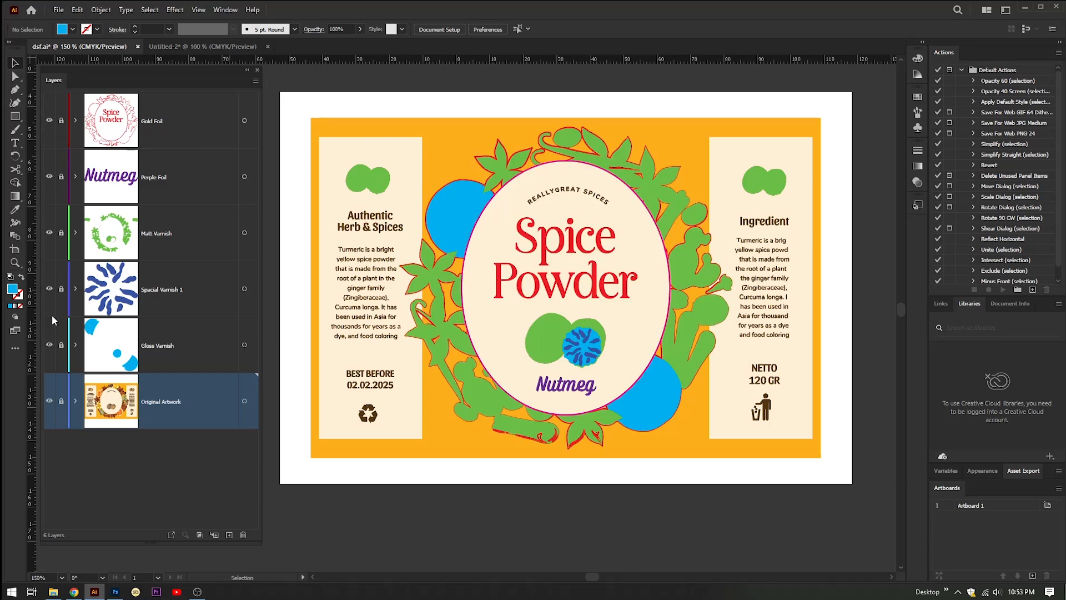
Hide all six layers, from Original Artwork up to Gold Foil
click(49, 401)
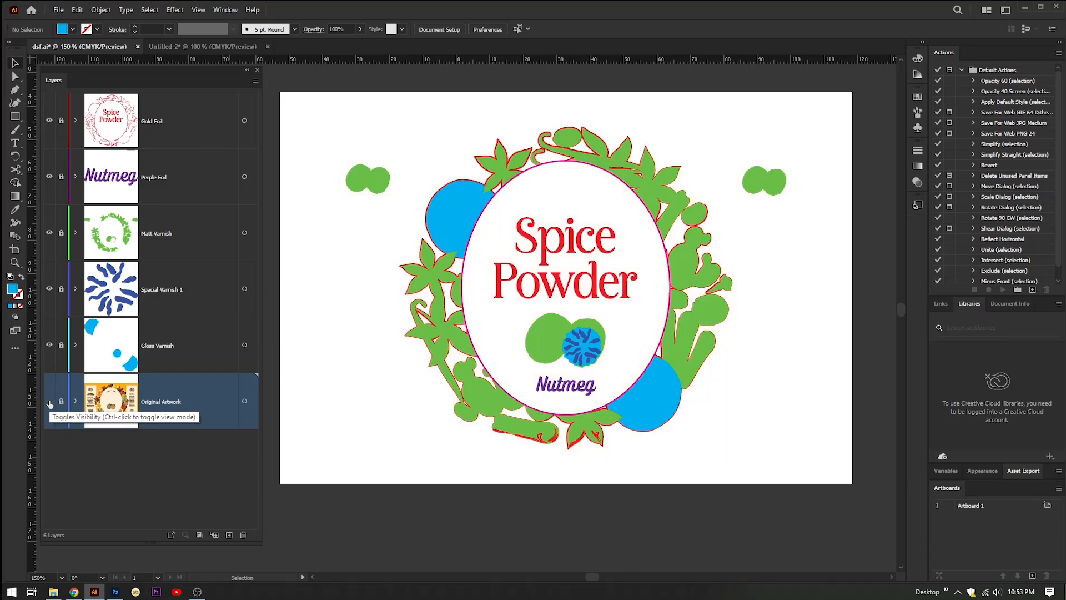
click(49, 345)
click(49, 291)
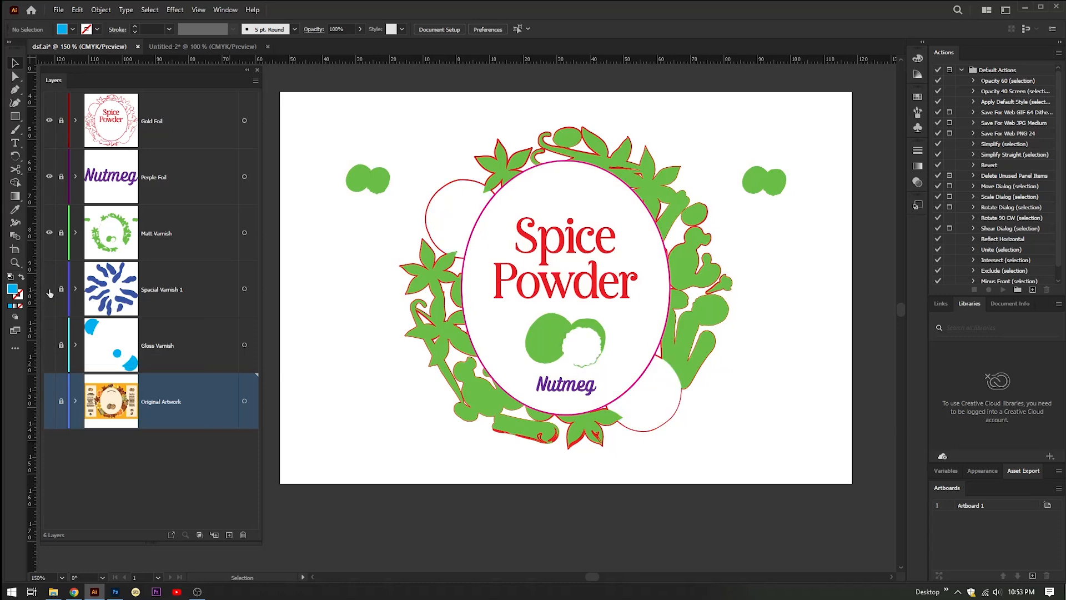
click(49, 233)
click(48, 177)
click(48, 120)
key(ctrl+y)
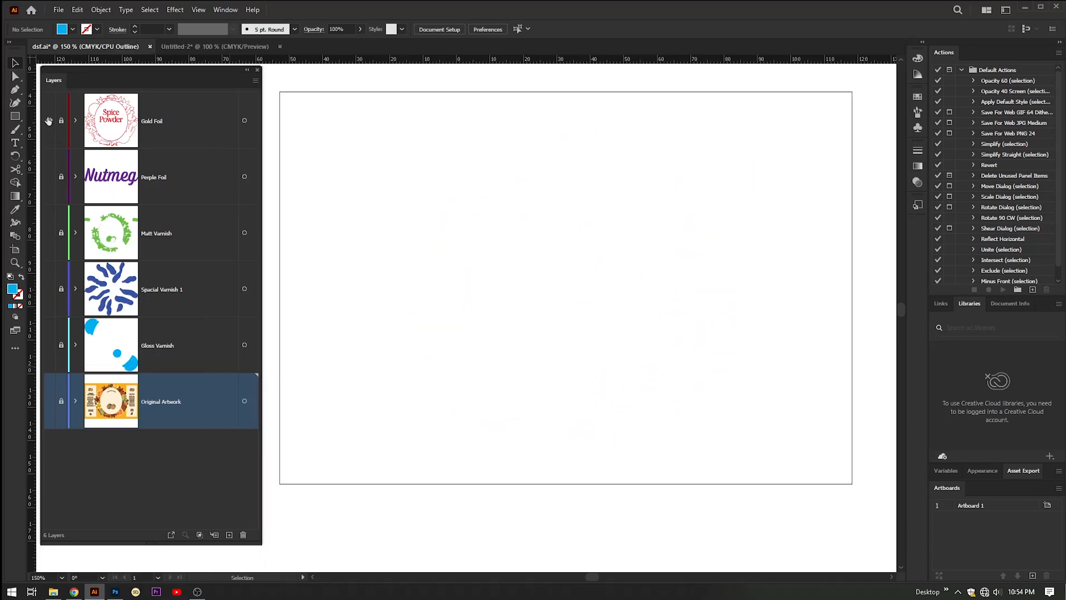
Return to the preview view and make all six layers visible again
click(48, 120)
key(ctrl+y)
click(49, 177)
click(49, 232)
click(49, 289)
click(48, 344)
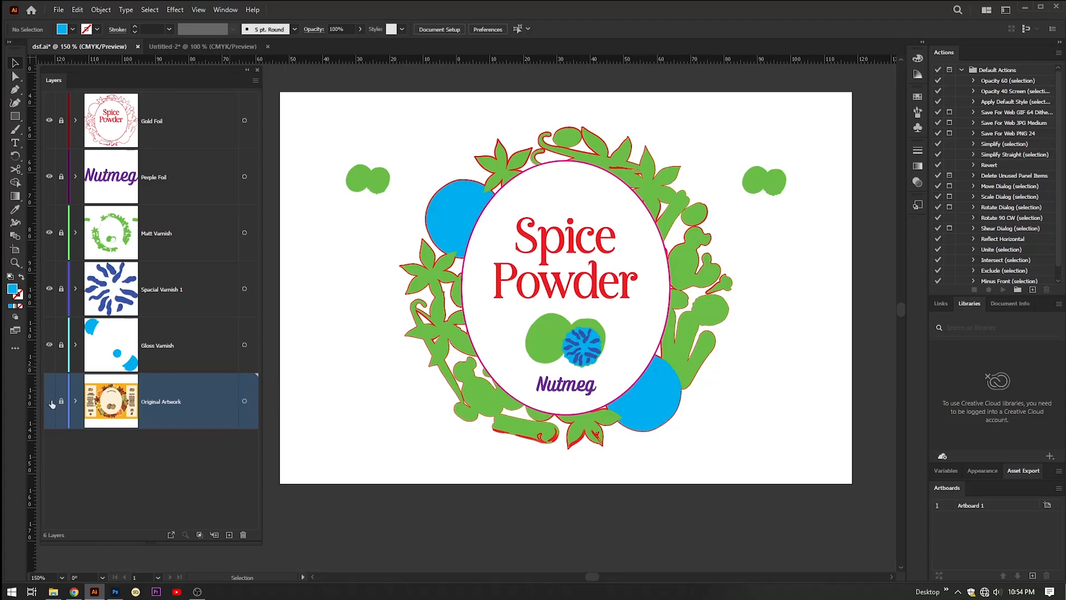
click(50, 401)
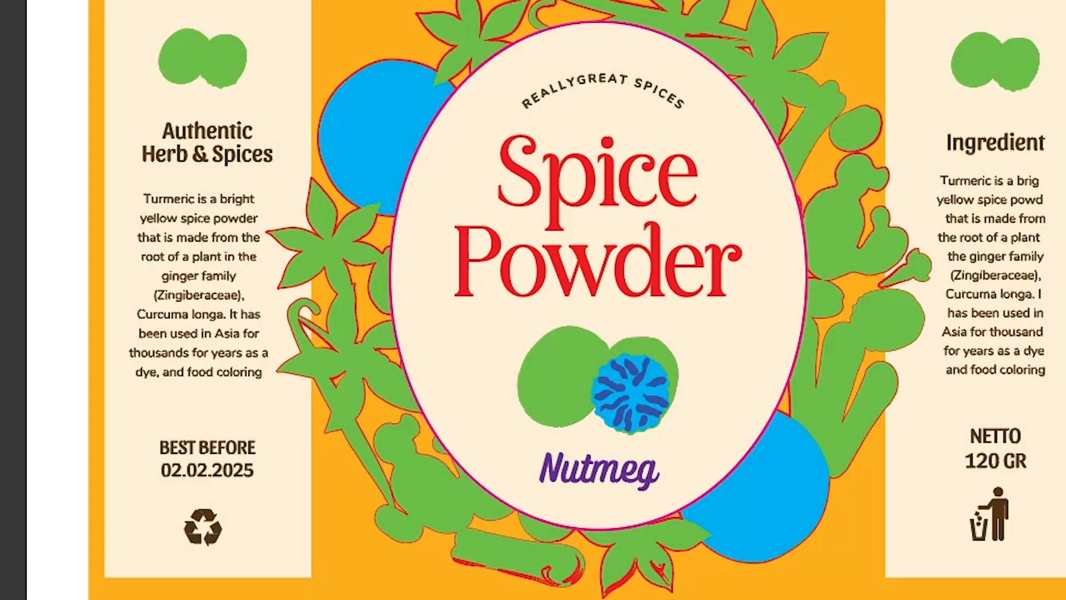
Enlarge Artboard 1 to a portrait sheet with ample white margins around the spice label
key(shift+o)
scroll(524, 328, down, 3)
key(v)
key(shift+o)
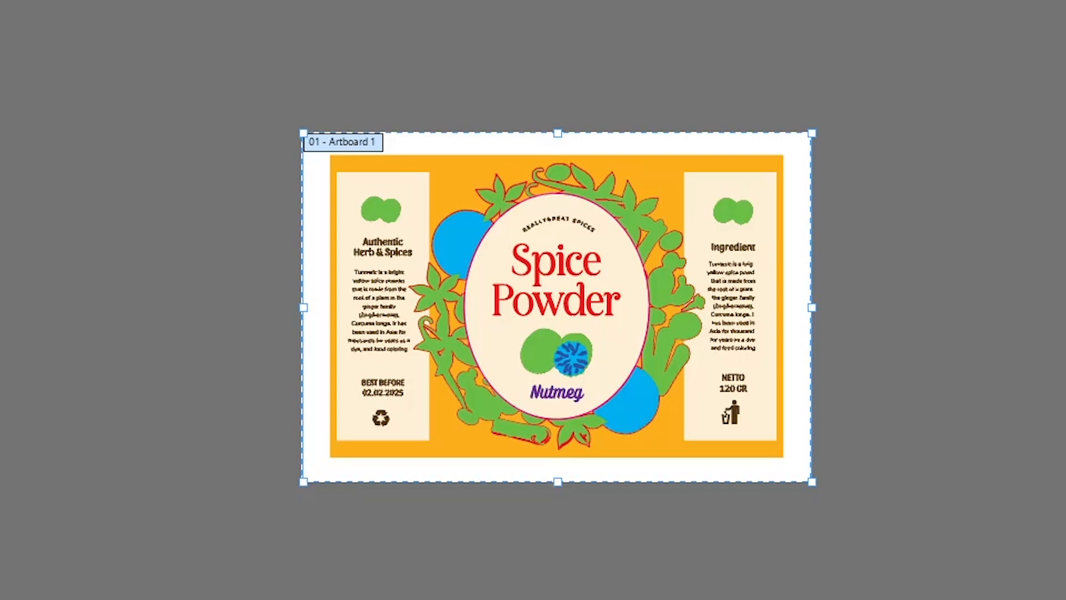
key(Return)
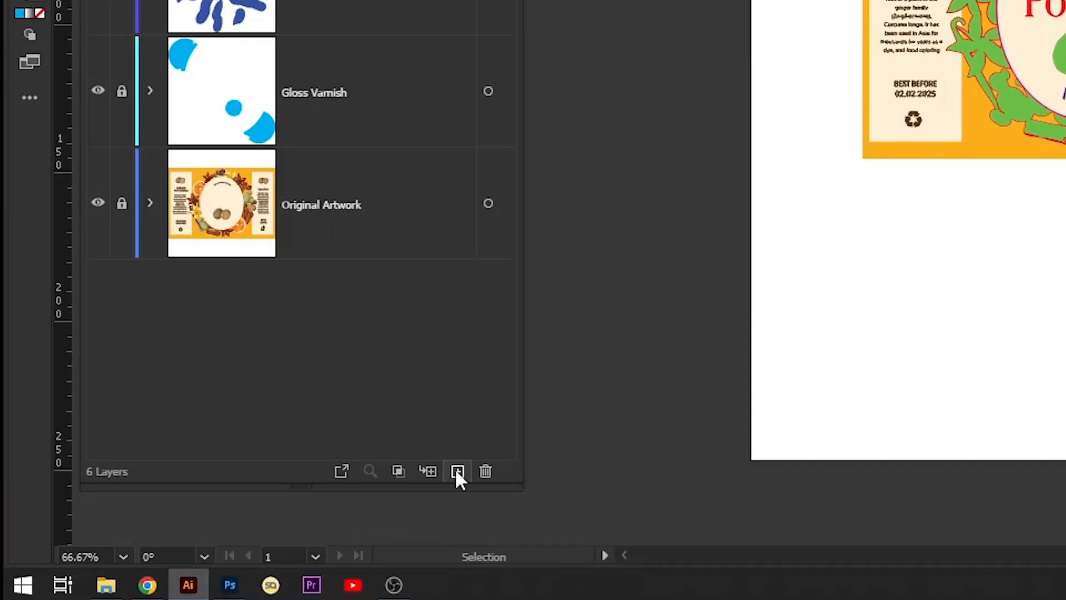
Create a new layer above Gold Foil and name it MGI Printing Supportive Layout
click(457, 471)
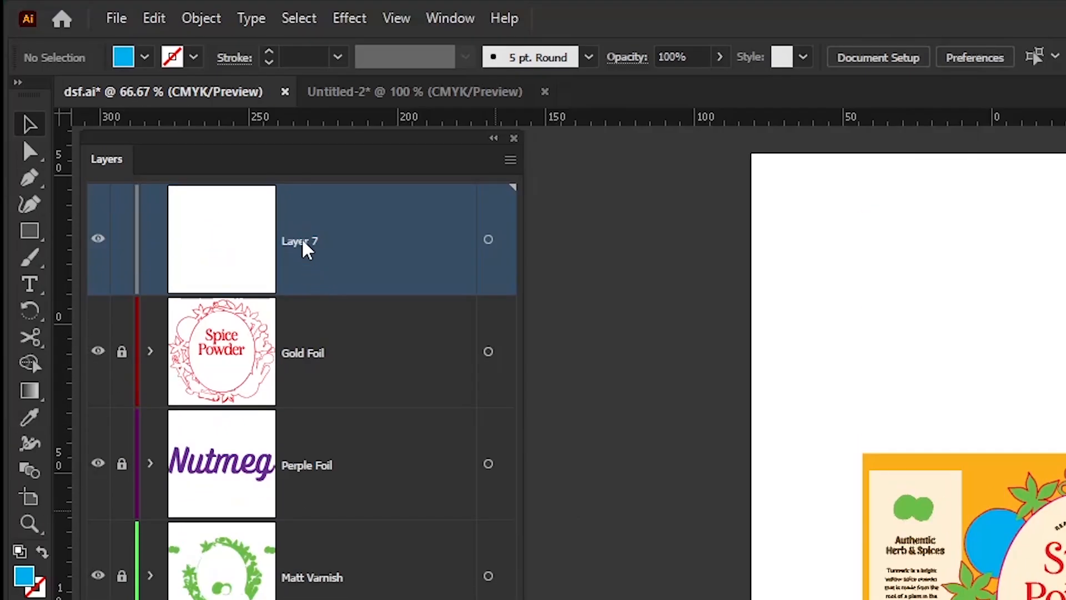
double_click(307, 249)
text(MGI )
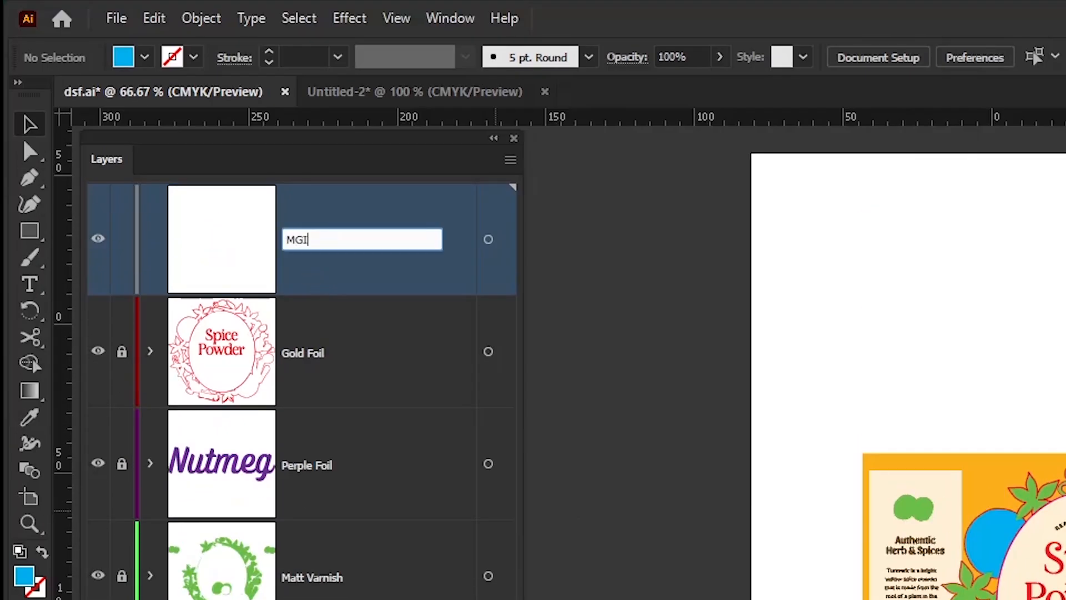
text(Printing Supportive)
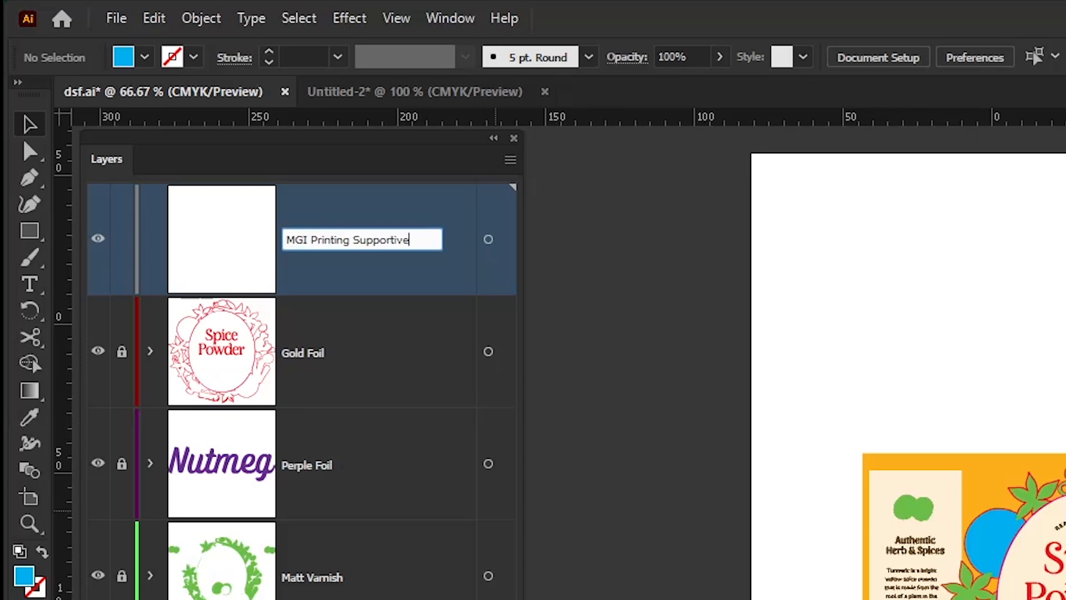
text( Layout)
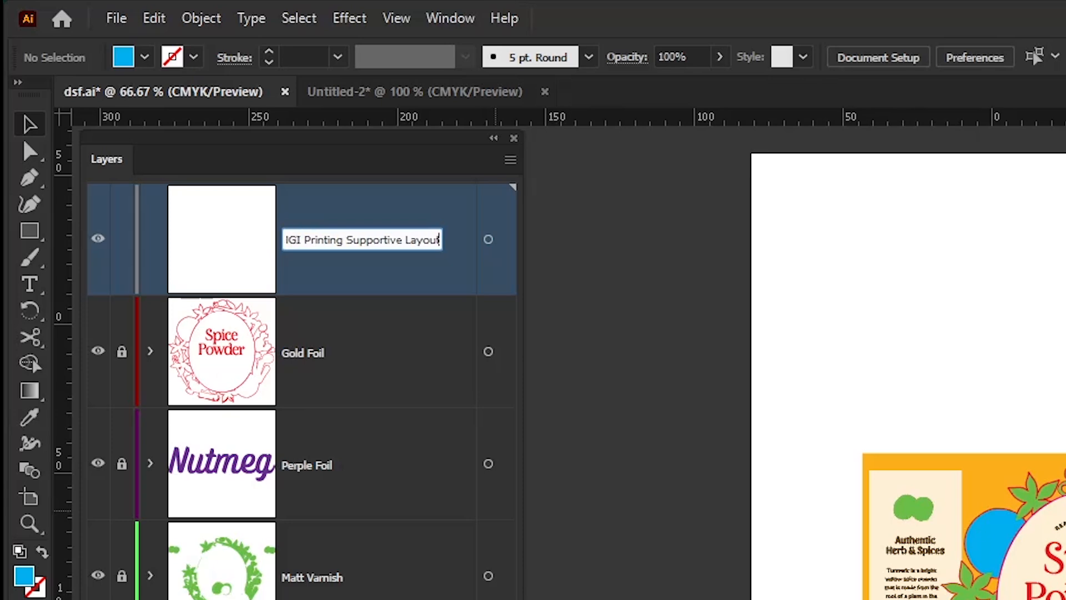
click(244, 232)
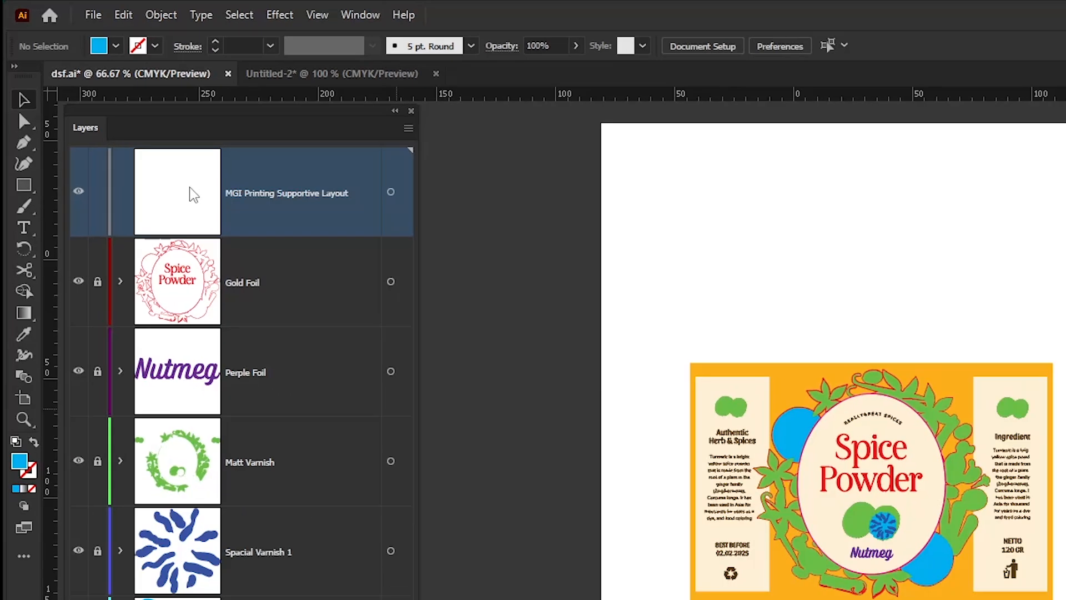
Move the complete label artwork to the upper half of the artboard and remove the magenta trim rectangle
drag(408, 206, 687, 400)
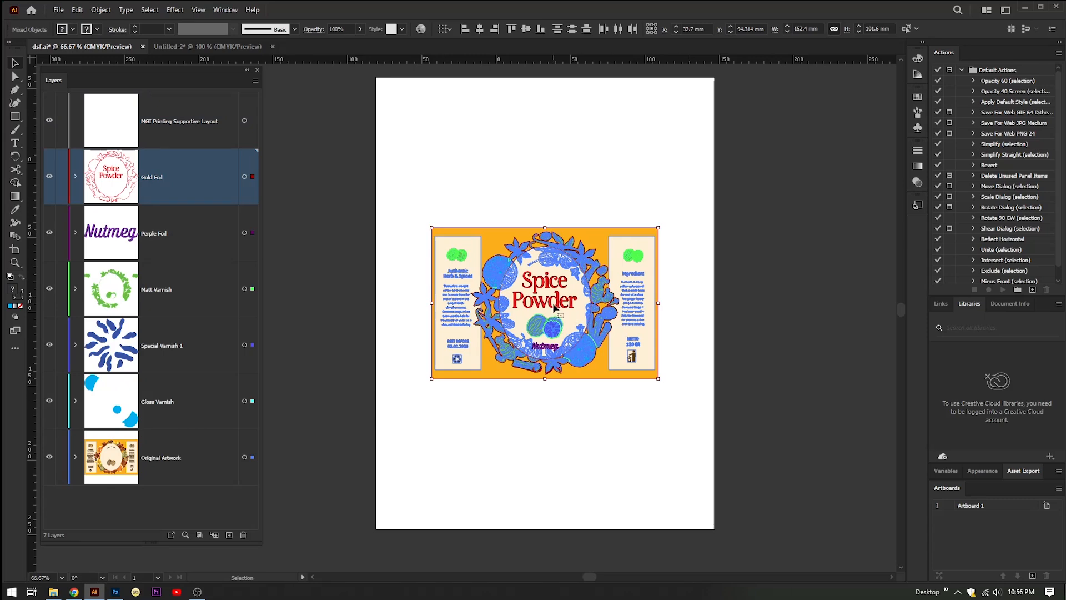
drag(553, 307, 546, 192)
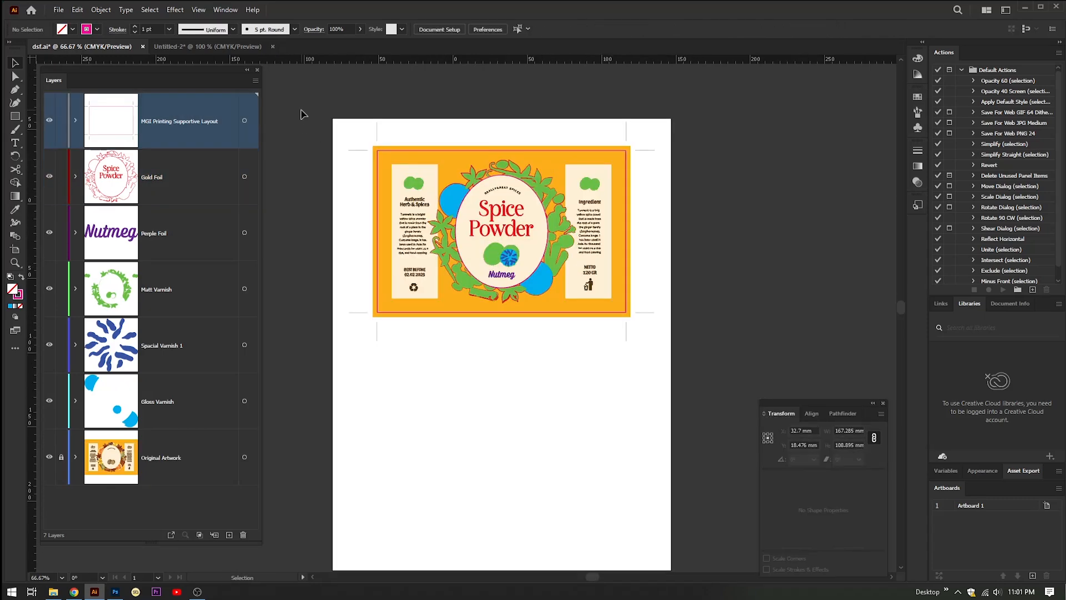
click(377, 168)
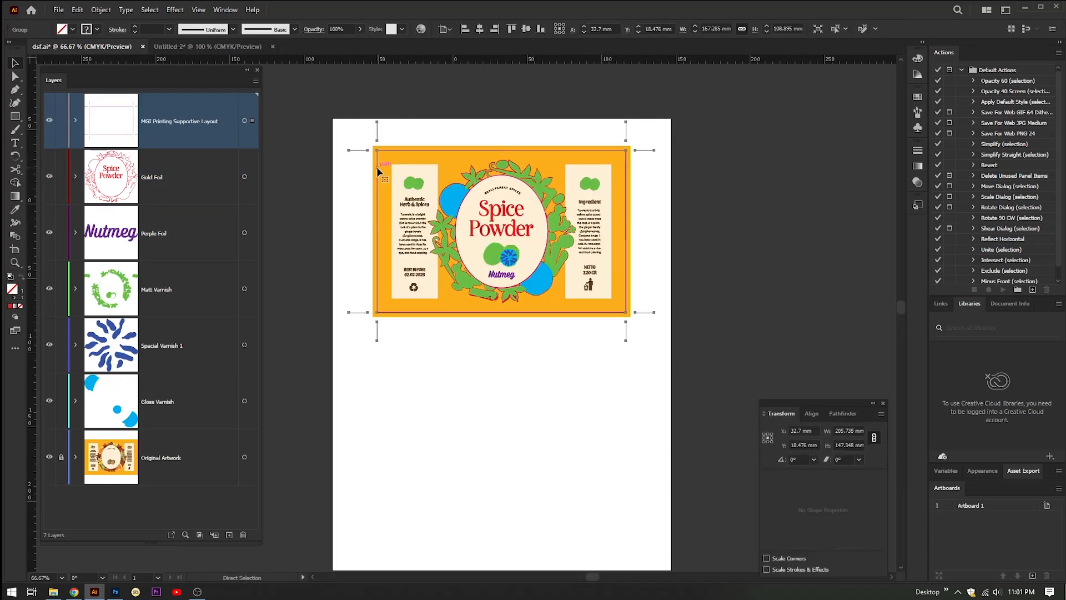
click(324, 134)
Duplicate the label with its crop marks directly below the original and centre both labels vertically on the artboard
key(ctrl+a)
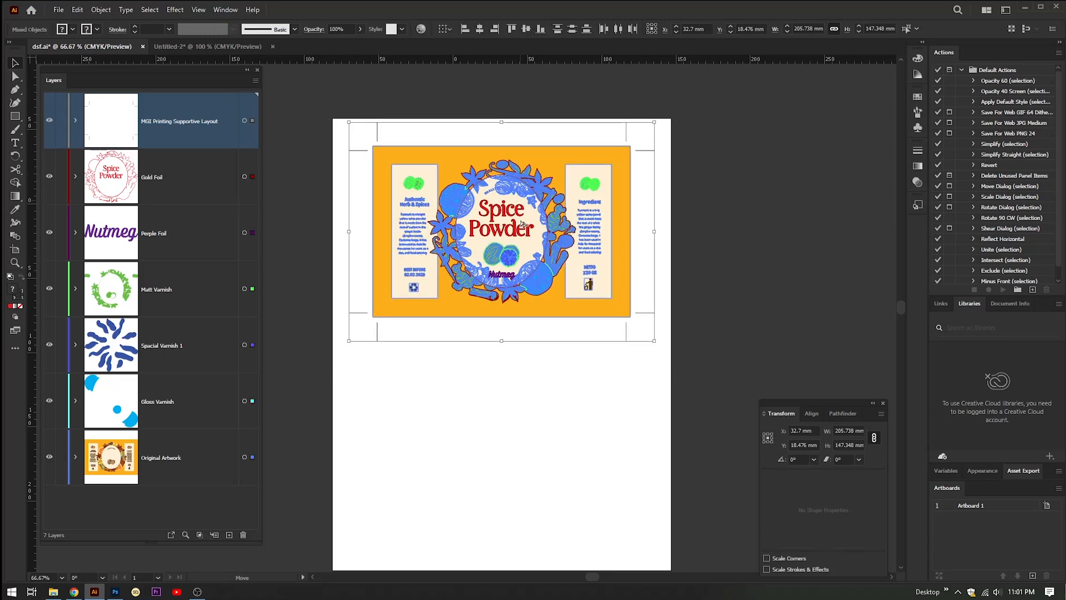
drag(522, 224, 524, 409)
key(ctrl+shift+a)
scroll(561, 252, down, 2)
drag(542, 240, 540, 248)
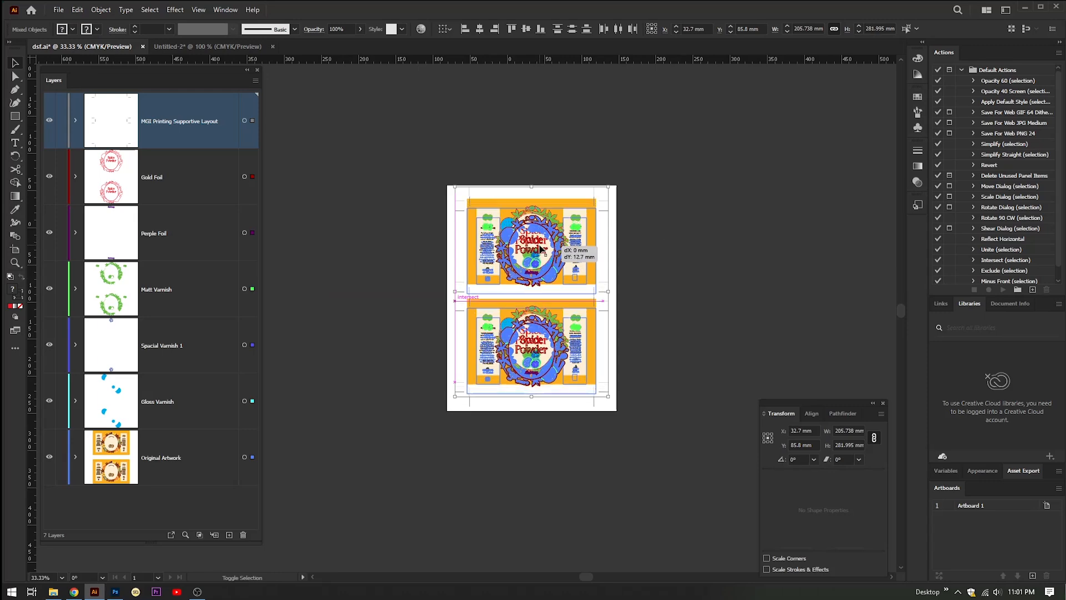
click(667, 244)
scroll(568, 312, up, 1)
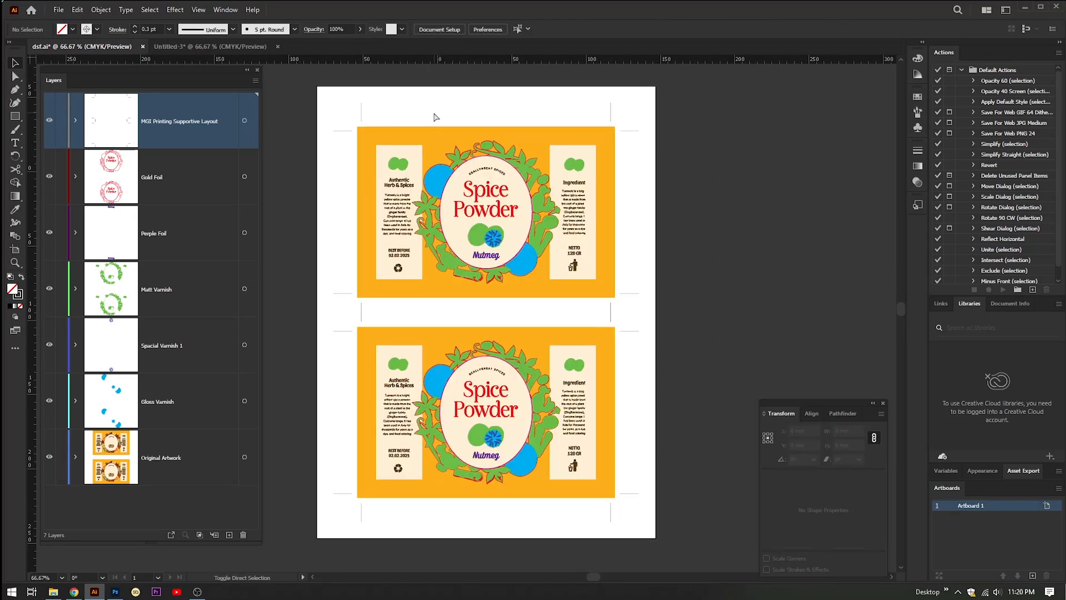
Paste the registration symbol block, scale it into the margin above the upper label and place a duplicate beside it
key(ctrl+v)
drag(475, 237, 479, 65)
drag(477, 95, 504, 185)
scroll(504, 184, up, 1)
drag(647, 143, 596, 159)
drag(531, 183, 655, 188)
click(480, 157)
scroll(481, 158, down, 2)
scroll(450, 172, up, 3)
scroll(451, 171, down, 1)
scroll(452, 170, up, 1)
Delete the lower symbol rows of the second block and enlarge the rest to fill the top margin
click(15, 76)
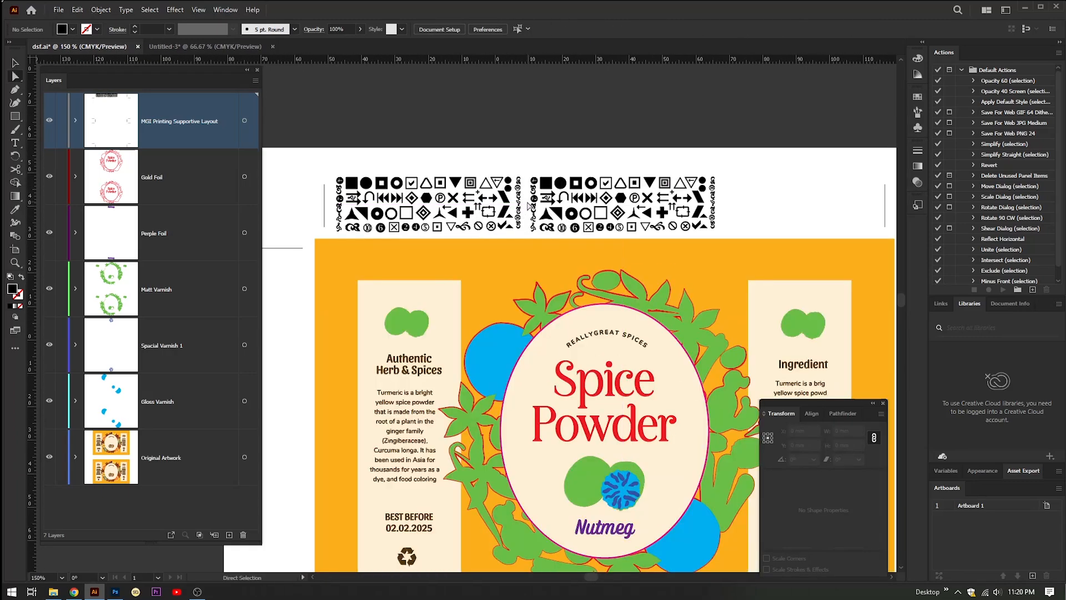
drag(526, 203, 736, 235)
key(Delete)
click(15, 63)
drag(527, 160, 732, 229)
drag(714, 203, 883, 255)
drag(531, 226, 524, 231)
Copy the top symbol strip into the margin below the lower label and rotate the copy 180 degrees
click(484, 96)
scroll(484, 95, down, 2)
drag(484, 110, 559, 547)
scroll(559, 546, up, 1)
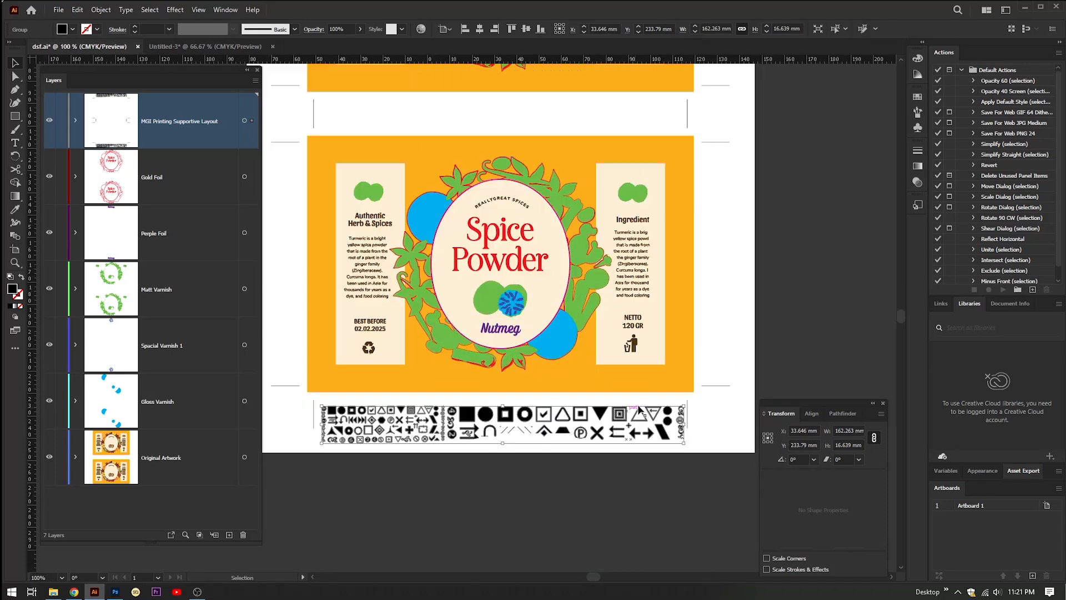
drag(691, 404, 328, 444)
drag(519, 417, 519, 409)
scroll(592, 395, down, 2)
click(718, 318)
drag(718, 319, 694, 365)
drag(582, 134, 625, 200)
scroll(625, 200, up, 1)
drag(643, 210, 661, 216)
drag(661, 276, 722, 271)
key(a)
drag(757, 397, 687, 254)
key(Delete)
drag(688, 133, 733, 263)
key(Delete)
Paste the symbol block again, rotate it upright and fit it into the right margin beside the upper label
key(ctrl+v)
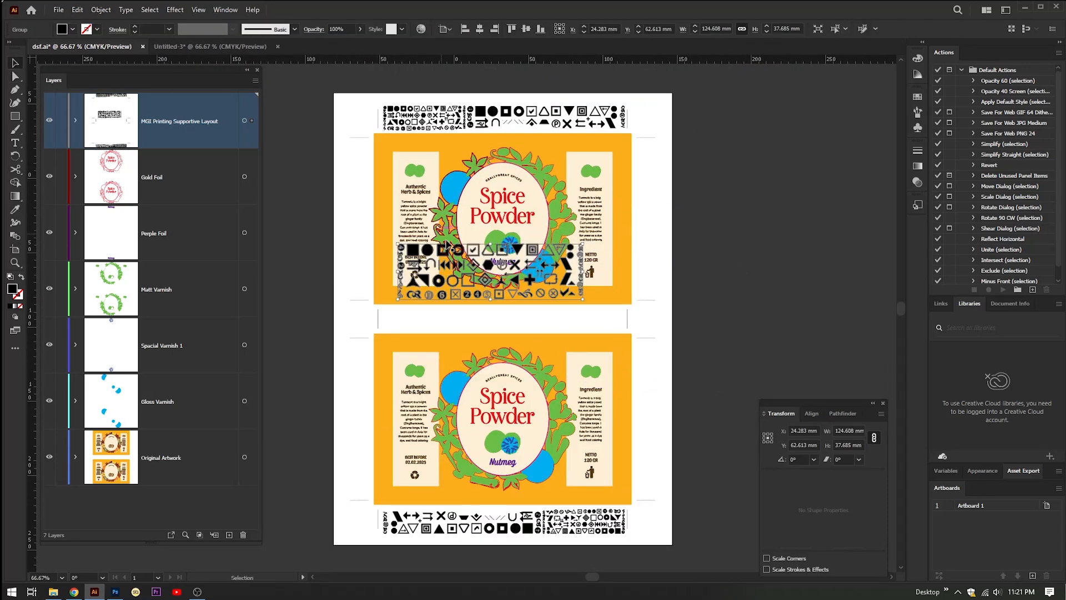
key(v)
drag(490, 271, 758, 261)
drag(855, 228, 726, 163)
drag(758, 261, 664, 232)
drag(693, 139, 688, 147)
Duplicate the upright symbol block directly below itself and place another copy outside the artboard
scroll(686, 158, up, 2)
drag(680, 101, 657, 172)
drag(633, 222, 687, 231)
scroll(633, 117, down, 1)
scroll(633, 241, down, 1)
scroll(687, 229, up, 2)
Trim the spare block's right-hand symbol columns and enlarge the remainder in the right margin beside the lower label
key(a)
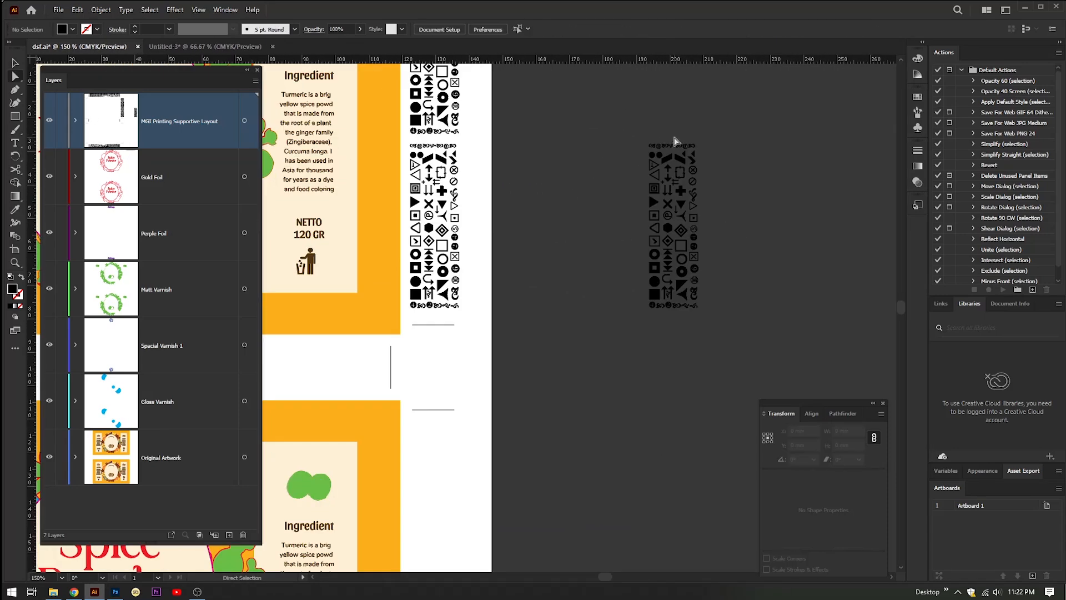
drag(673, 139, 713, 320)
key(Delete)
key(v)
click(652, 212)
scroll(651, 212, down, 3)
drag(652, 212, 577, 302)
scroll(581, 298, up, 2)
drag(567, 370, 608, 492)
Copy the right margin's symbol column into the left margin and rotate the copy 180 degrees
scroll(665, 329, down, 2)
drag(645, 340, 619, 189)
drag(623, 225, 406, 225)
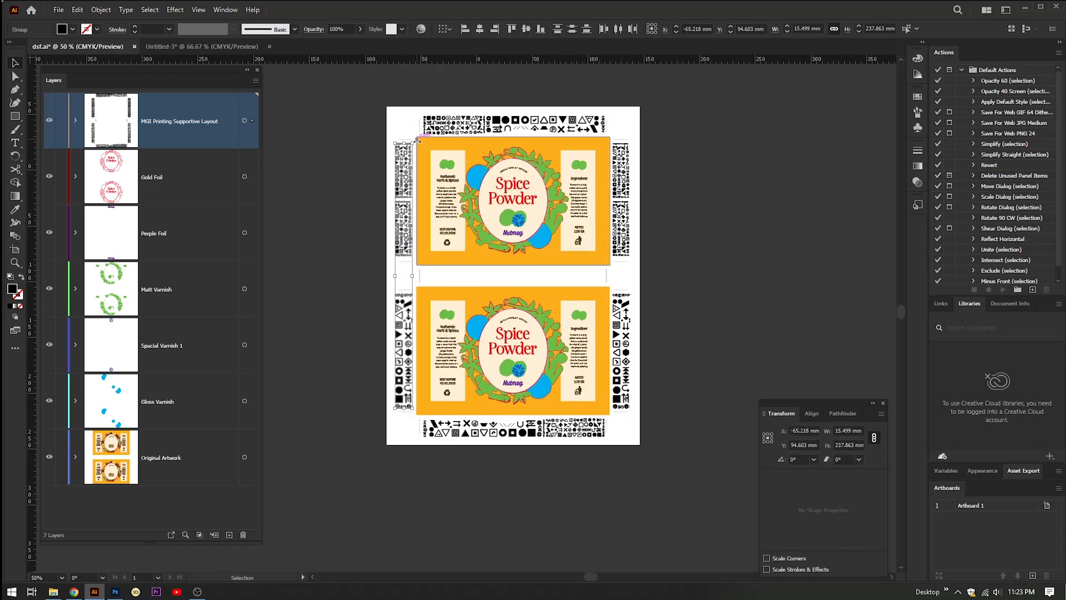
drag(417, 413, 392, 139)
click(706, 257)
drag(695, 246, 707, 244)
scroll(541, 217, up, 1)
drag(596, 212, 594, 226)
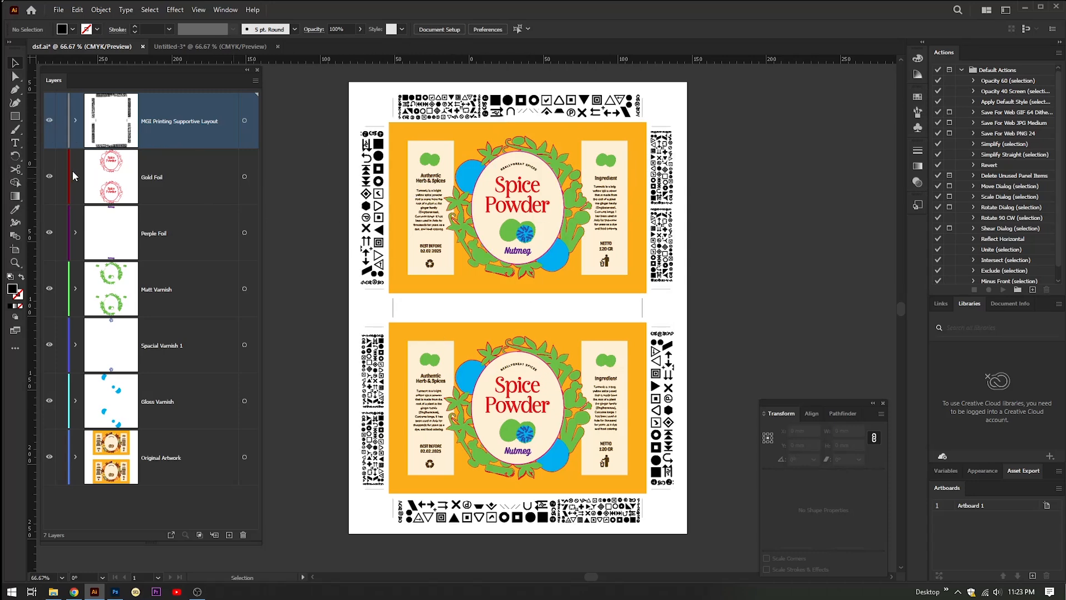
Hide the Gold Foil, Perple Foil, Matt Varnish, Spacial Varnish 1 and Gloss Varnish layers
drag(49, 177, 51, 234)
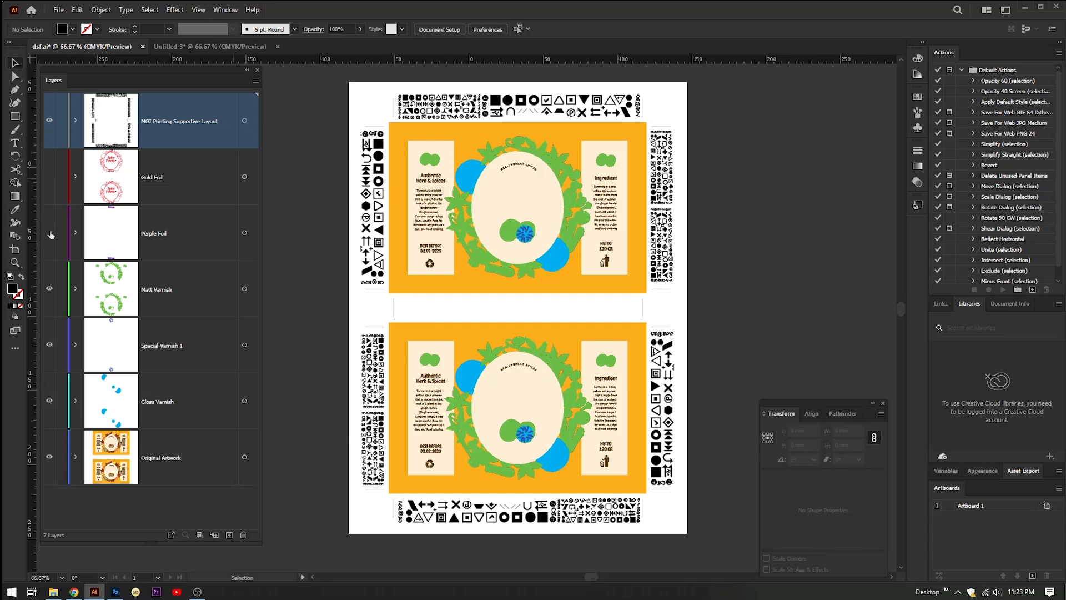
click(49, 290)
click(50, 345)
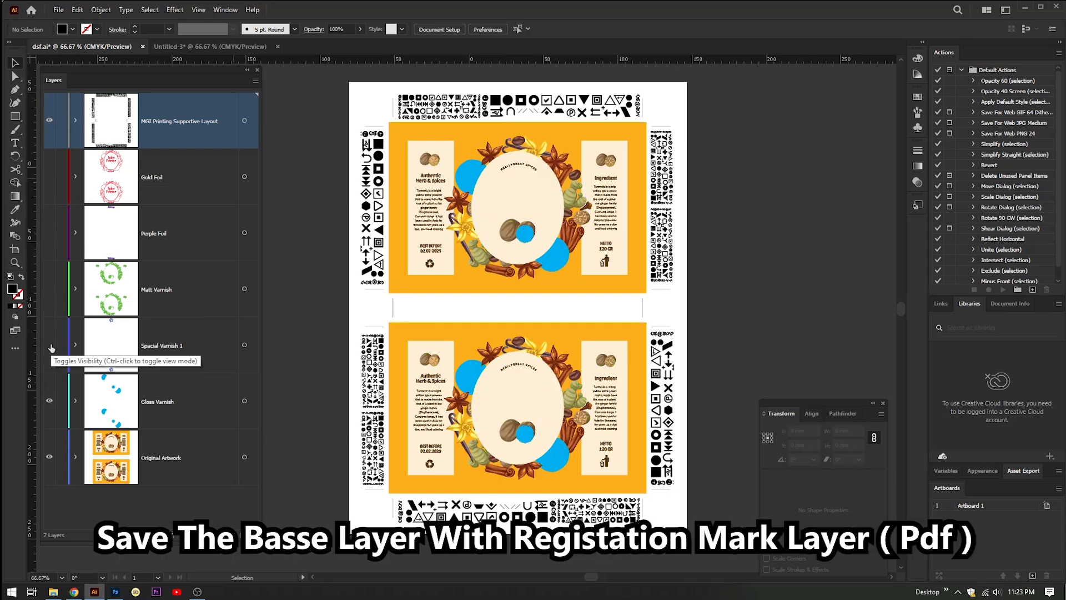
click(49, 401)
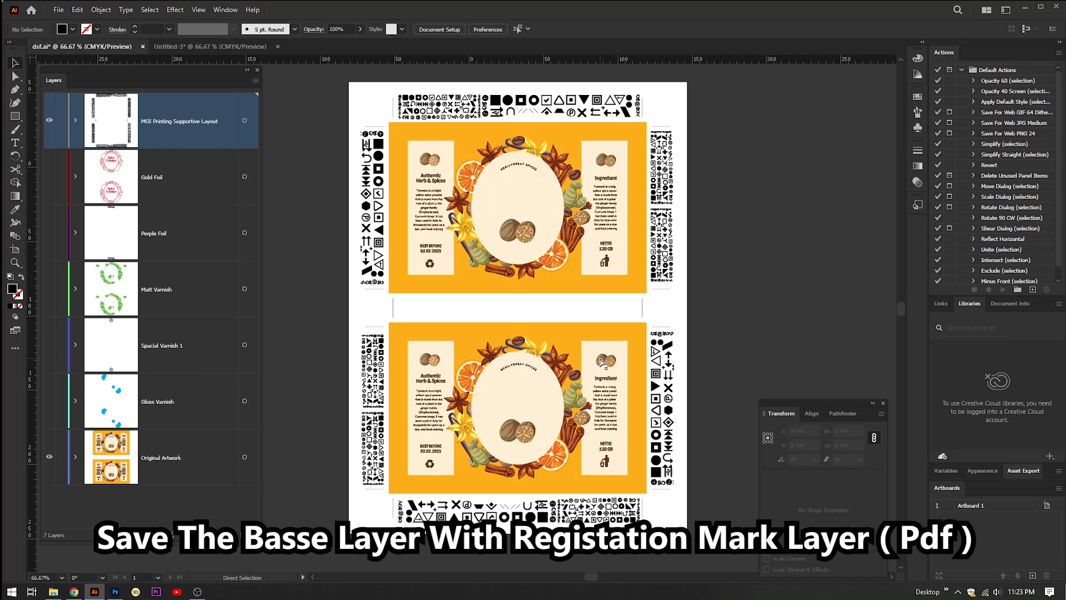
Set up a PDF save named "Digital Lable print" in the Export For Print folder inside mgi
key(ctrl+shift+s)
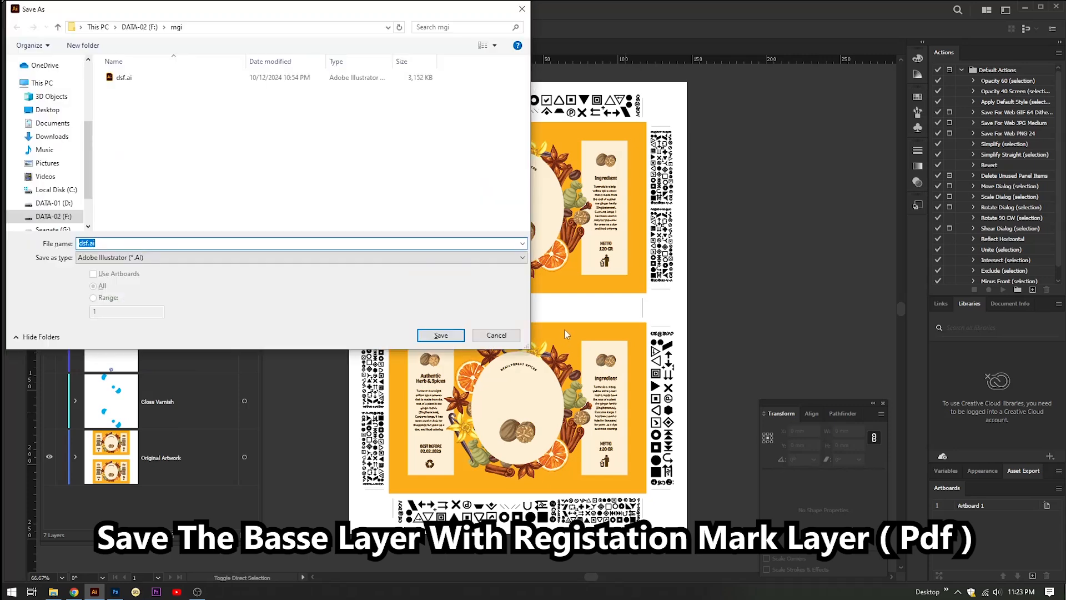
click(276, 185)
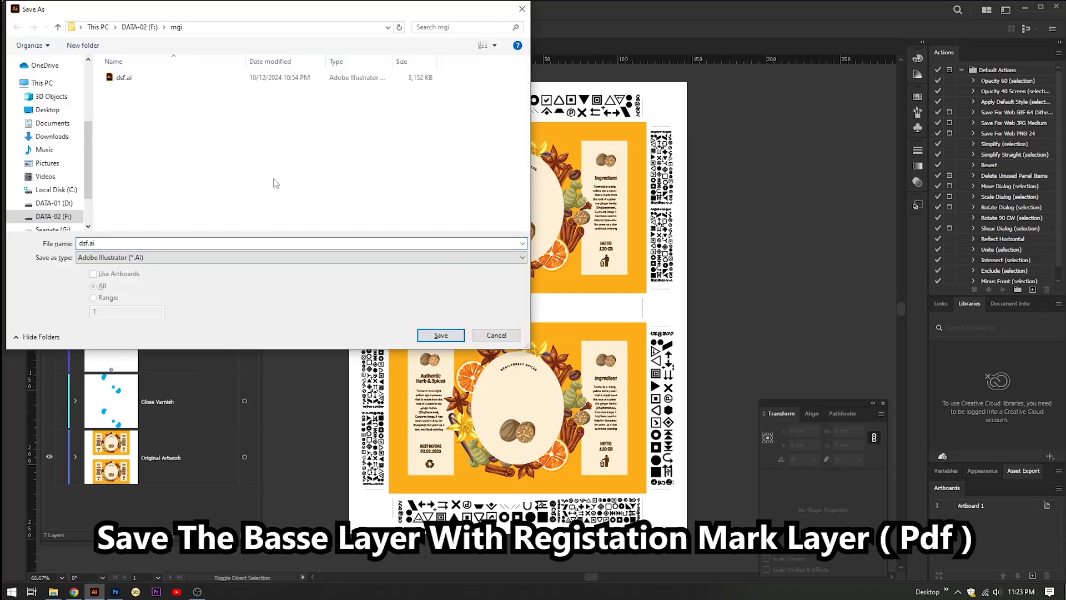
key(BackSpace)
double_click(153, 184)
double_click(128, 78)
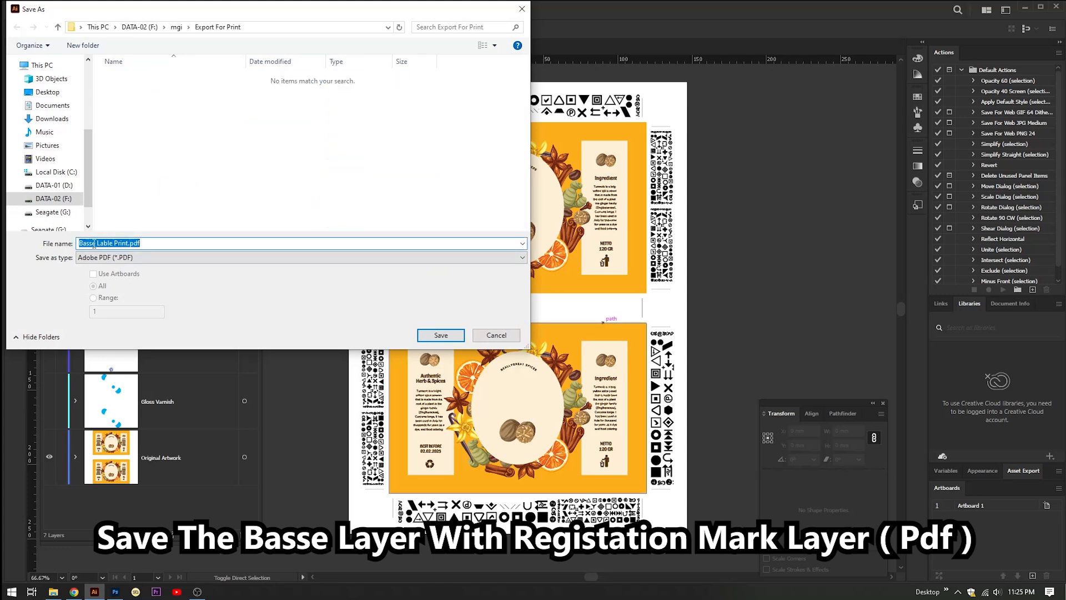
text(Di)
text(gital Lable print)
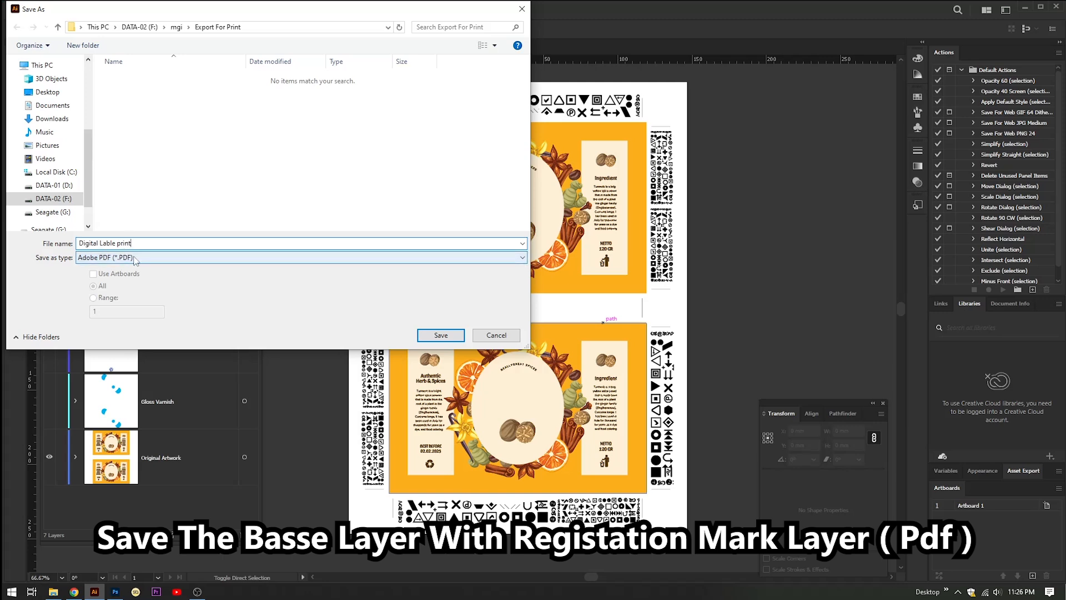
Save the base artwork and registration marks as PDF with the High Quality Print preset
click(427, 337)
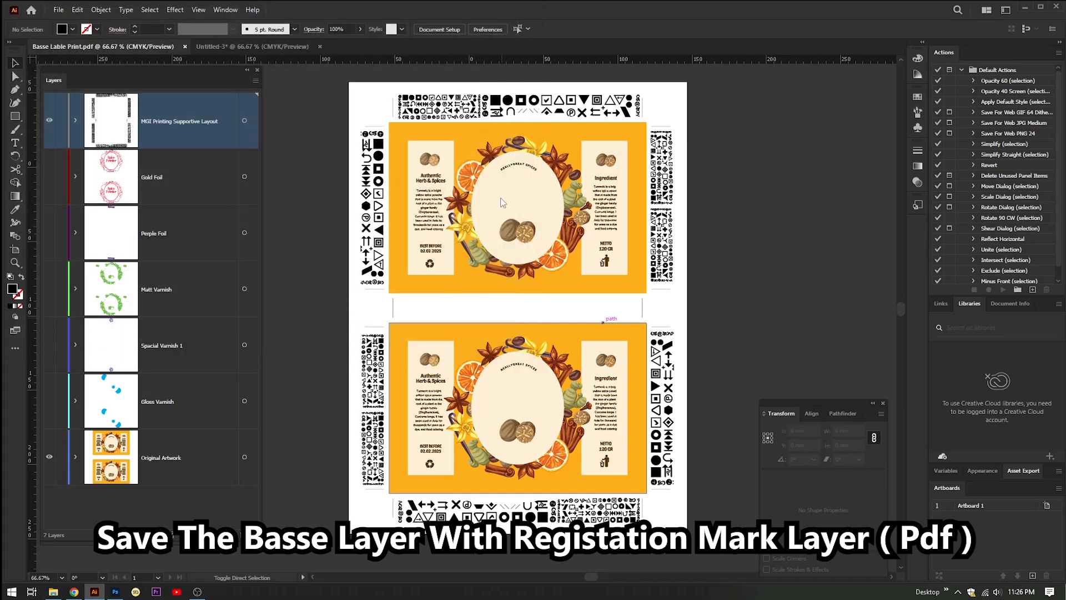
click(533, 181)
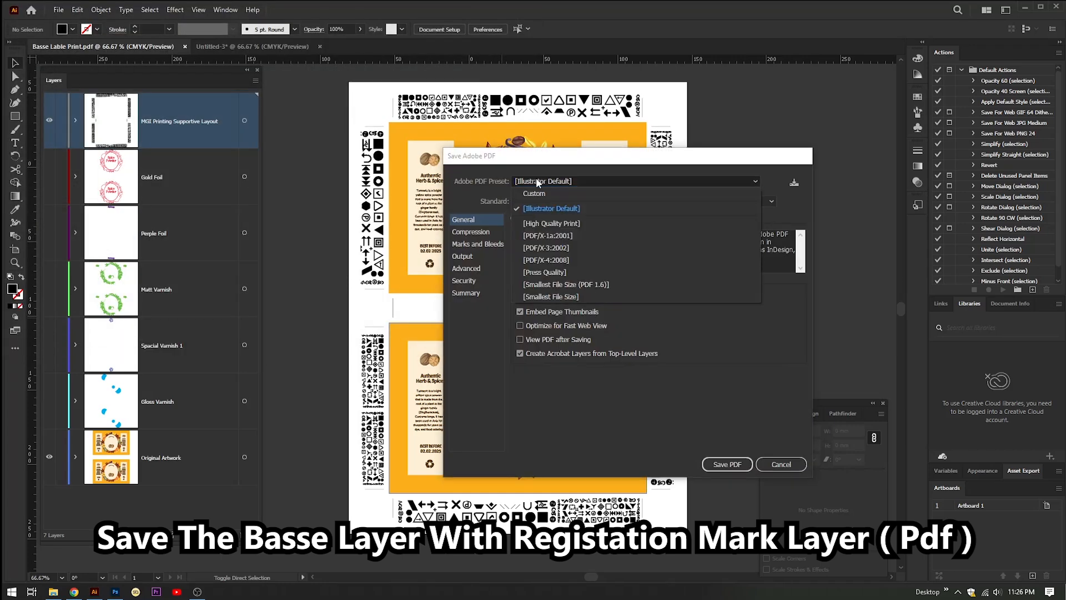
click(541, 224)
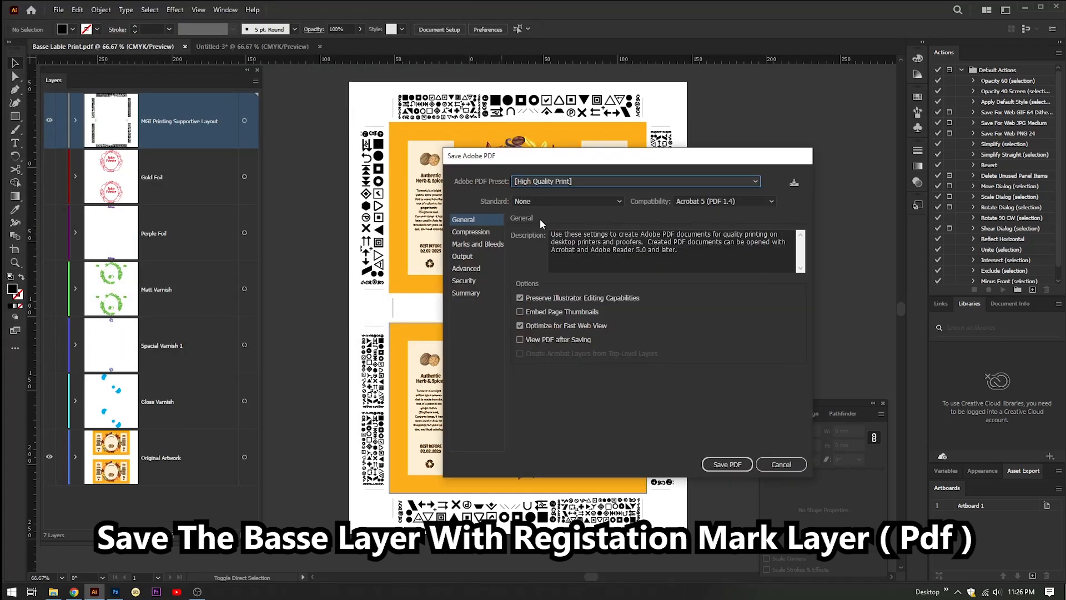
click(712, 464)
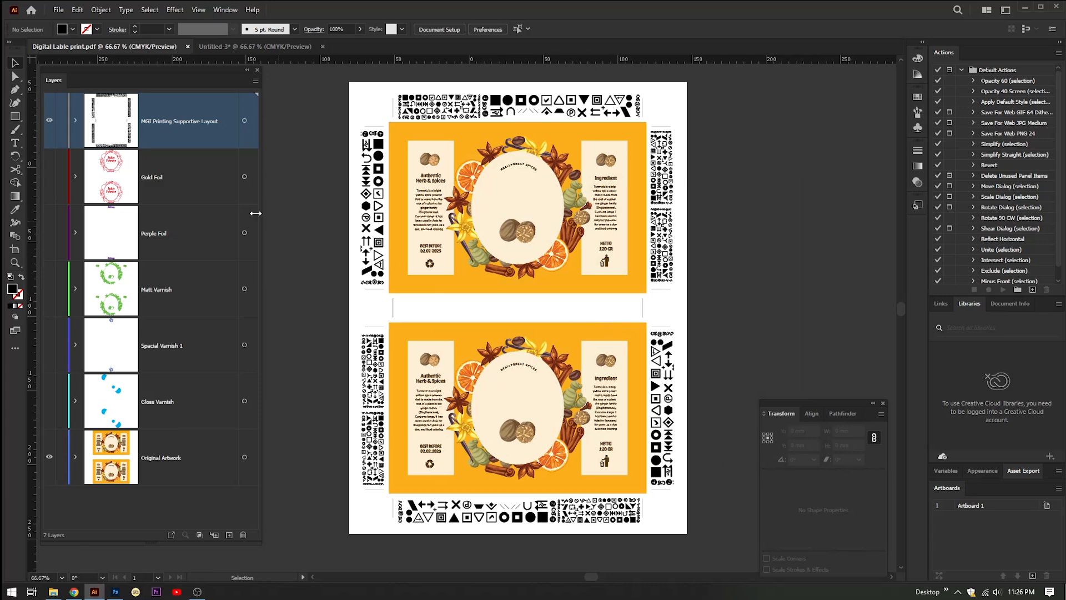
Hide the MGI Printing Supportive Layout and Original Artwork layers and show the Gloss Varnish layer
click(50, 122)
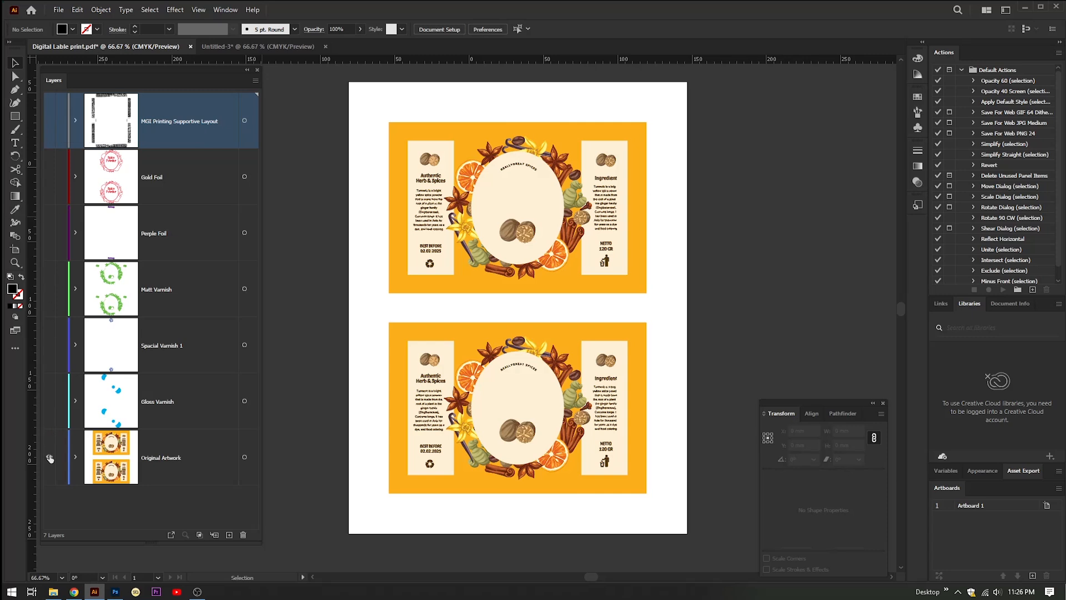
key(ctrl+y)
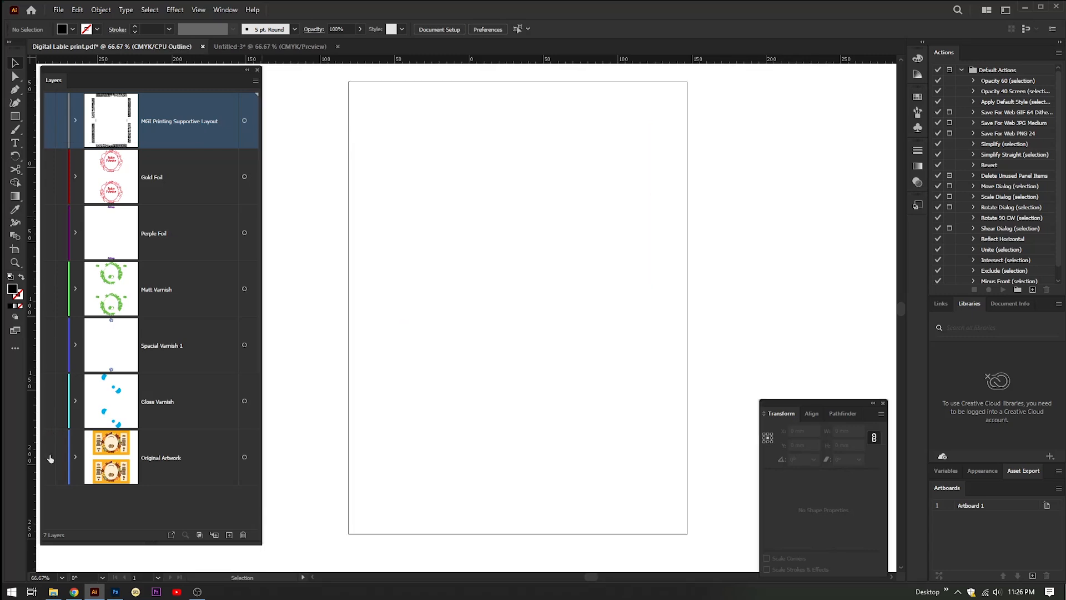
click(50, 404)
Copy the Gloss Varnish layer name and save the artwork as "Gloss Varnish Layer Lable print.pdf" with the High Quality Print preset
double_click(155, 400)
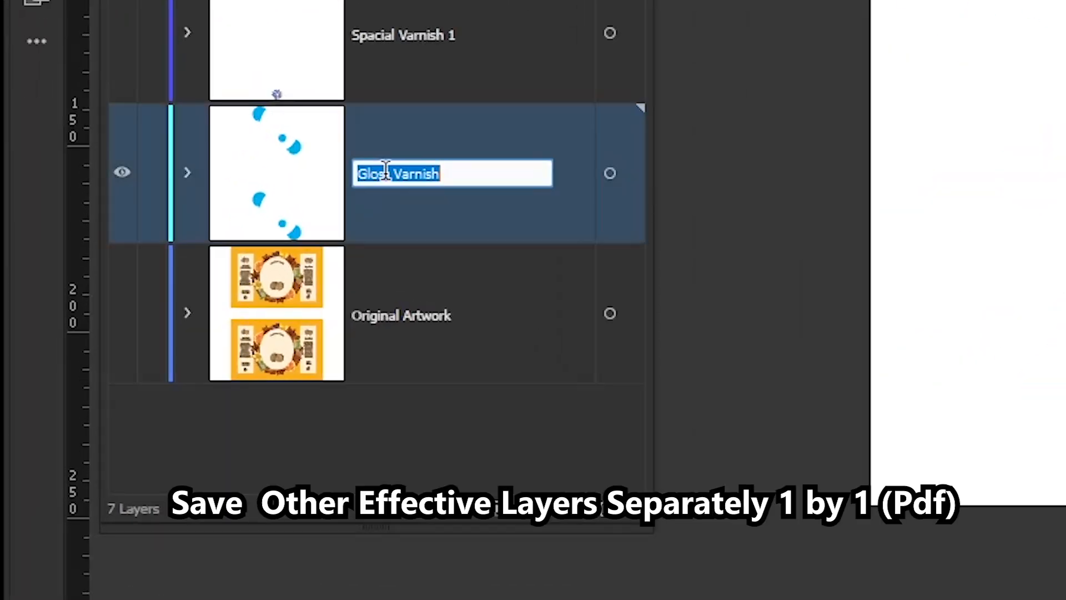
right_click(386, 169)
click(451, 265)
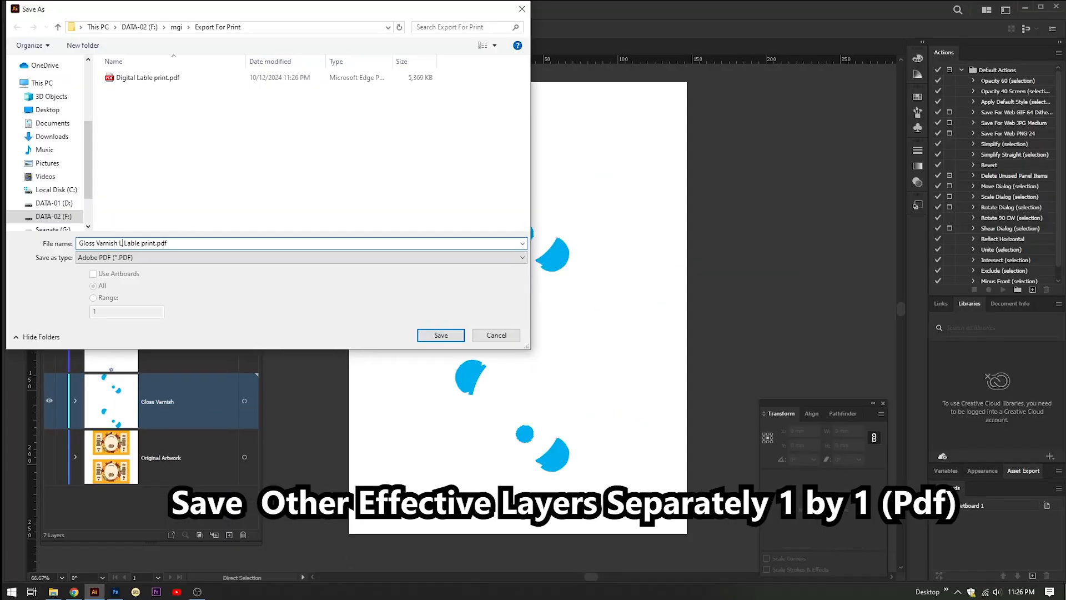
text(ayer Lable print.pdf)
click(448, 339)
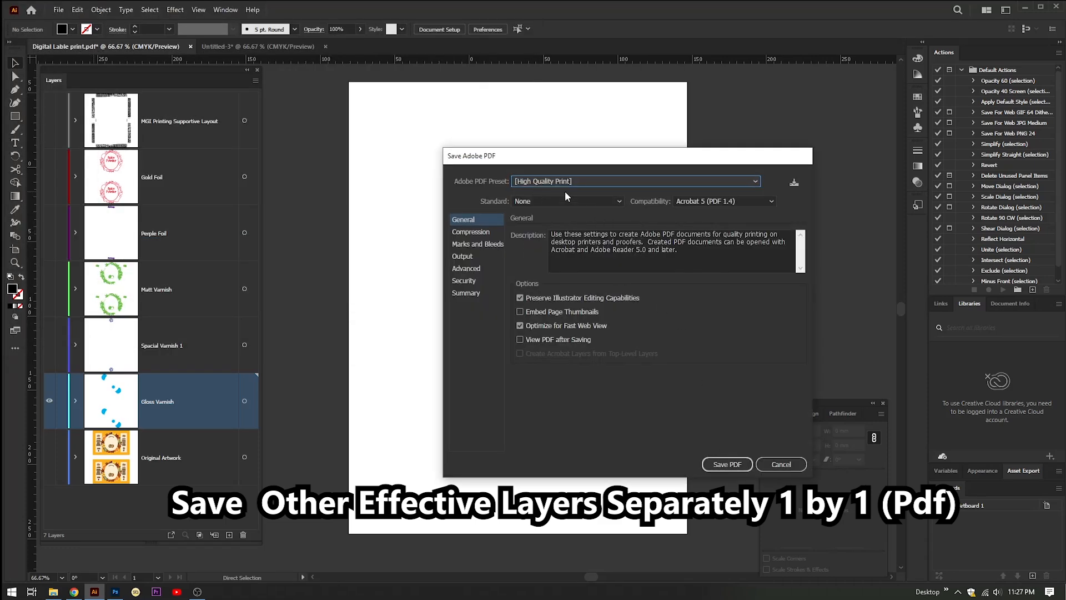
click(722, 464)
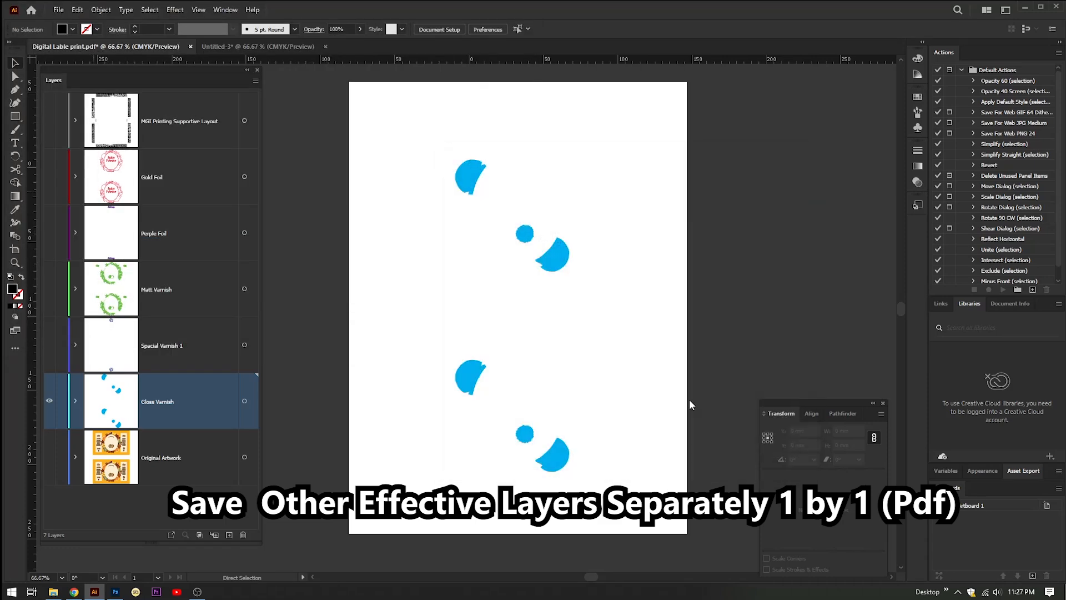
Hide the Gloss Varnish layer, show Spacial Varnish 1 and select its layer name for copying
click(50, 401)
click(50, 345)
click(158, 346)
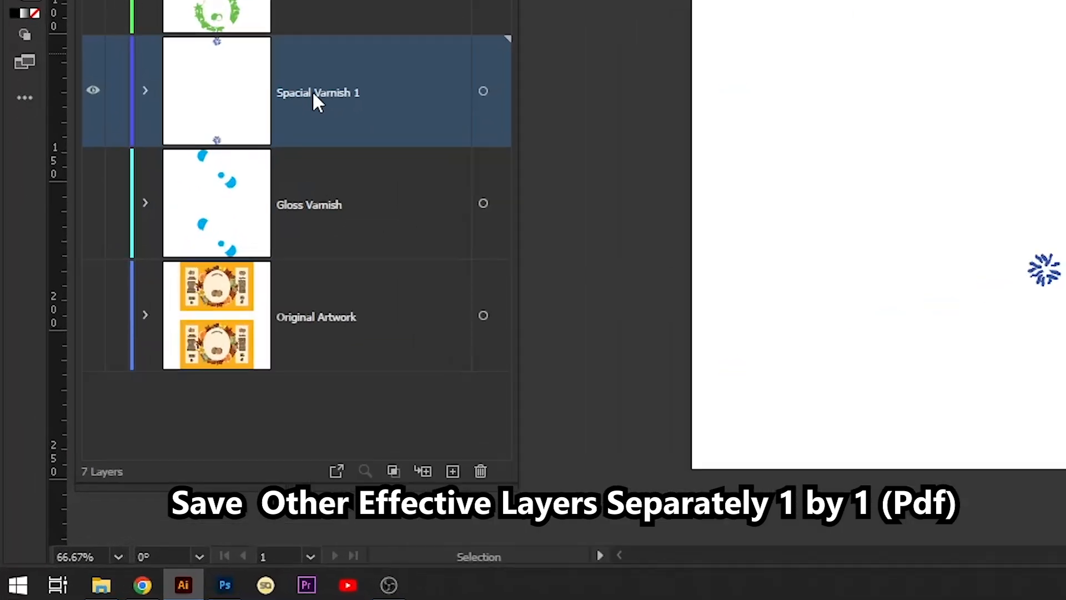
double_click(313, 93)
Save a PDF copy named "Spacial Varnish 1 Layer Lable print.pdf" in Export For Print with the High Quality Print preset
click(59, 7)
click(95, 137)
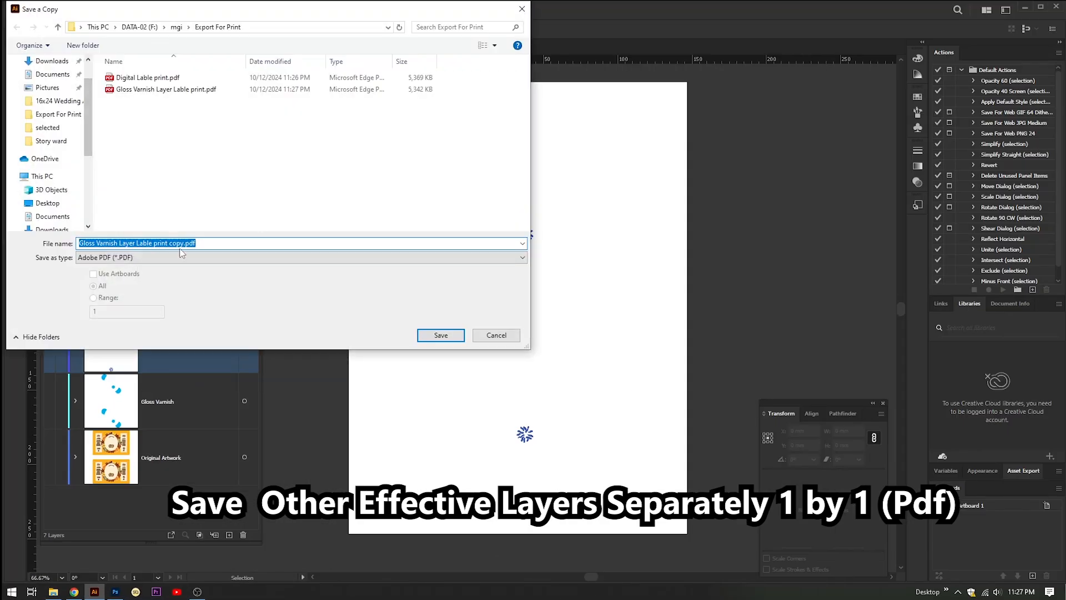
click(162, 90)
click(117, 243)
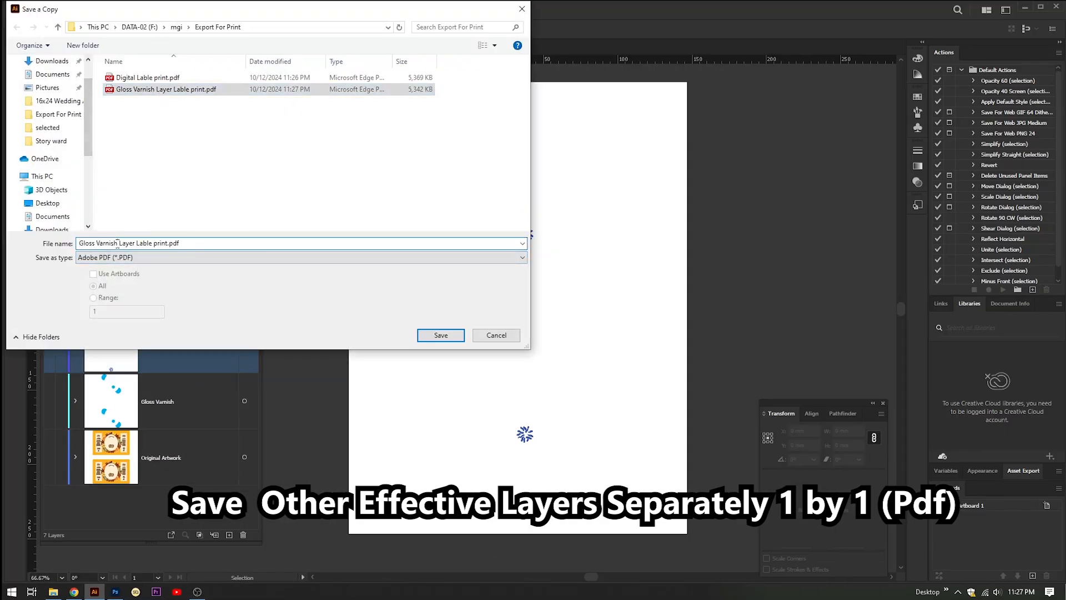
key(shift+Home)
text(Spacial Varnish 1)
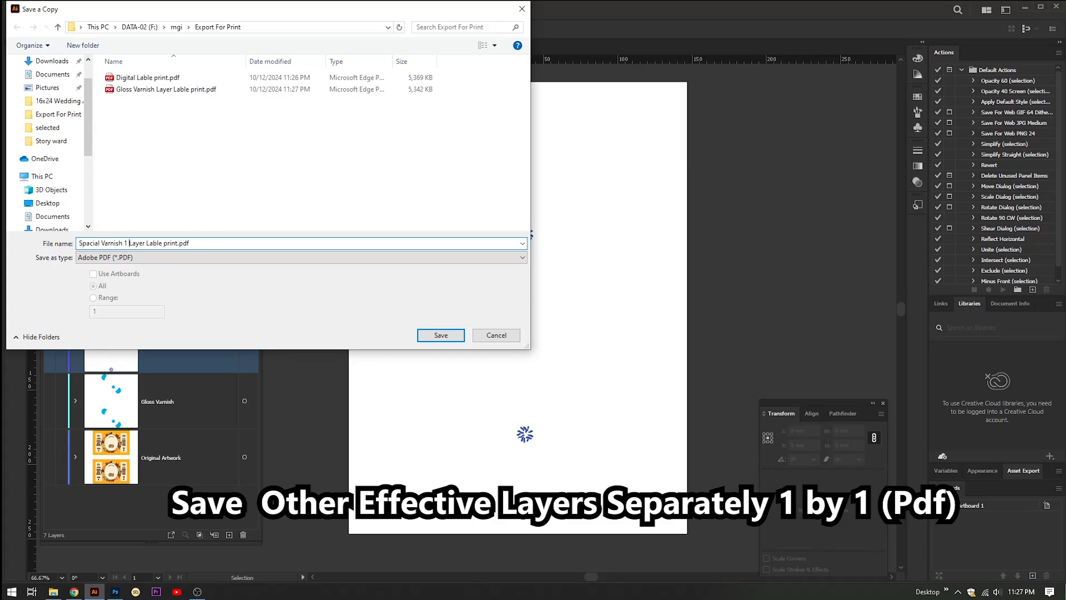
click(432, 336)
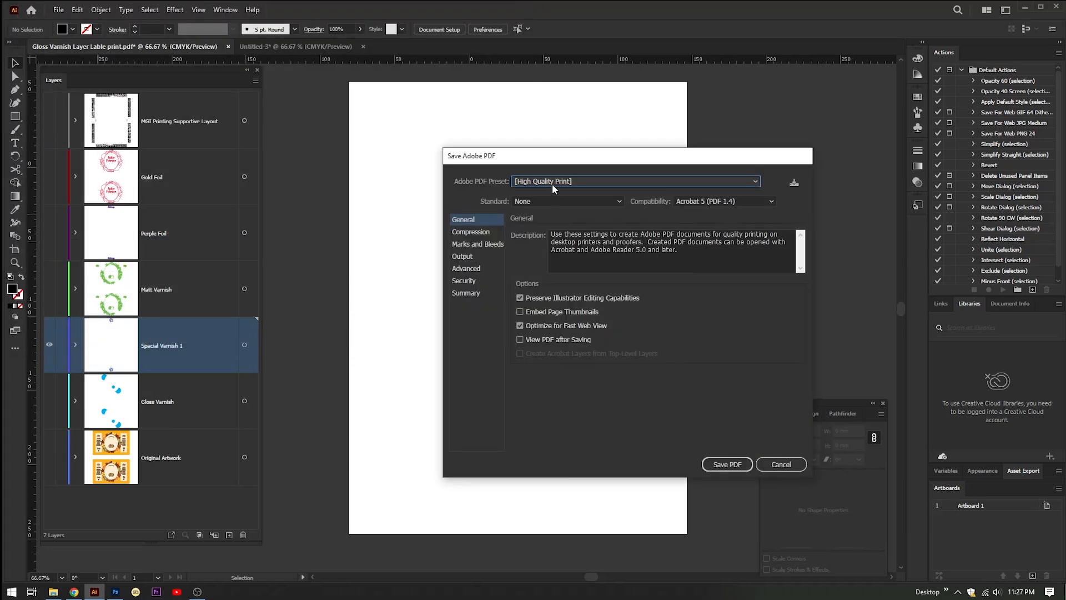
click(715, 460)
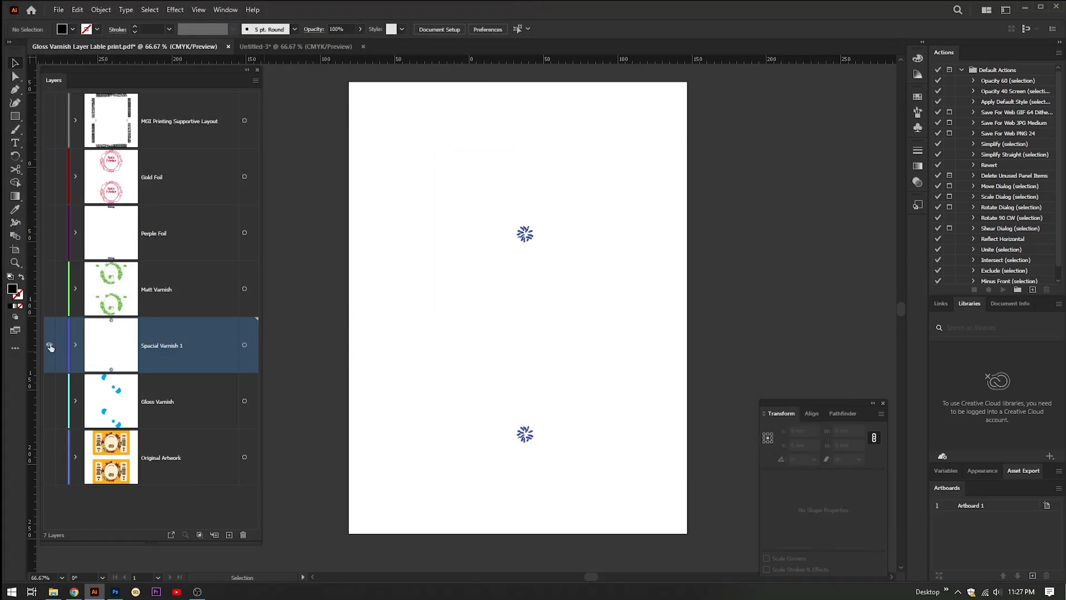
Hide the Spacial Varnish 1 layer, show Matt Varnish and copy its layer name
key(ctrl+y)
click(155, 289)
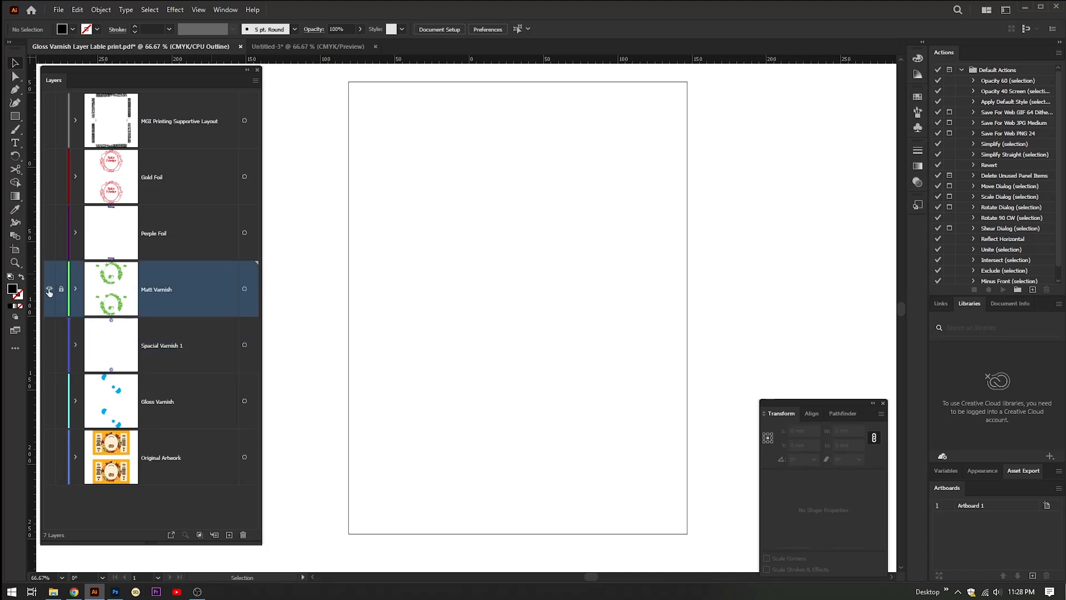
key(ctrl+y)
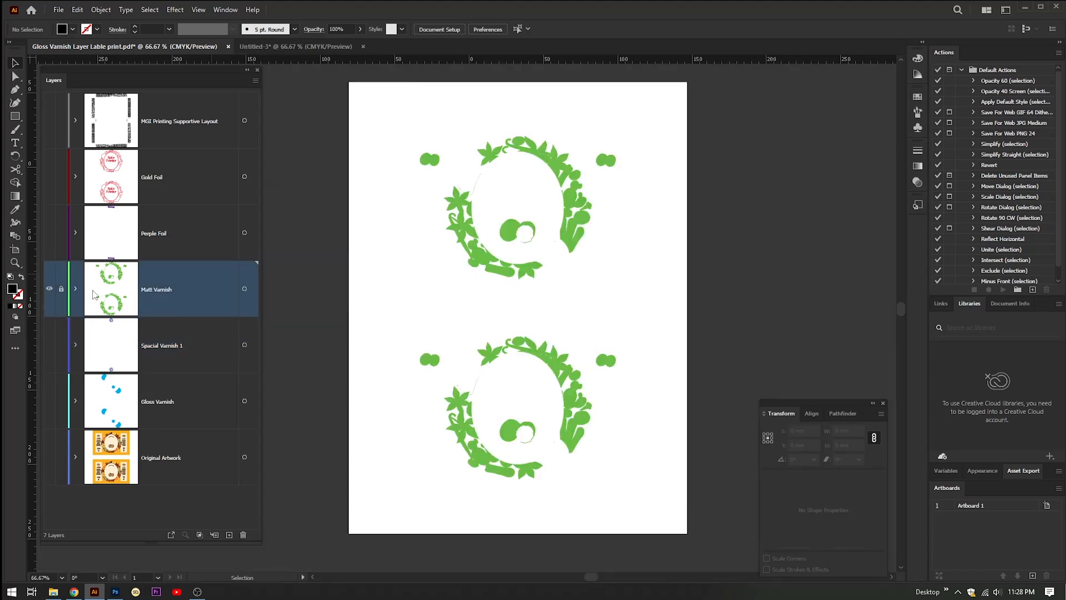
double_click(151, 289)
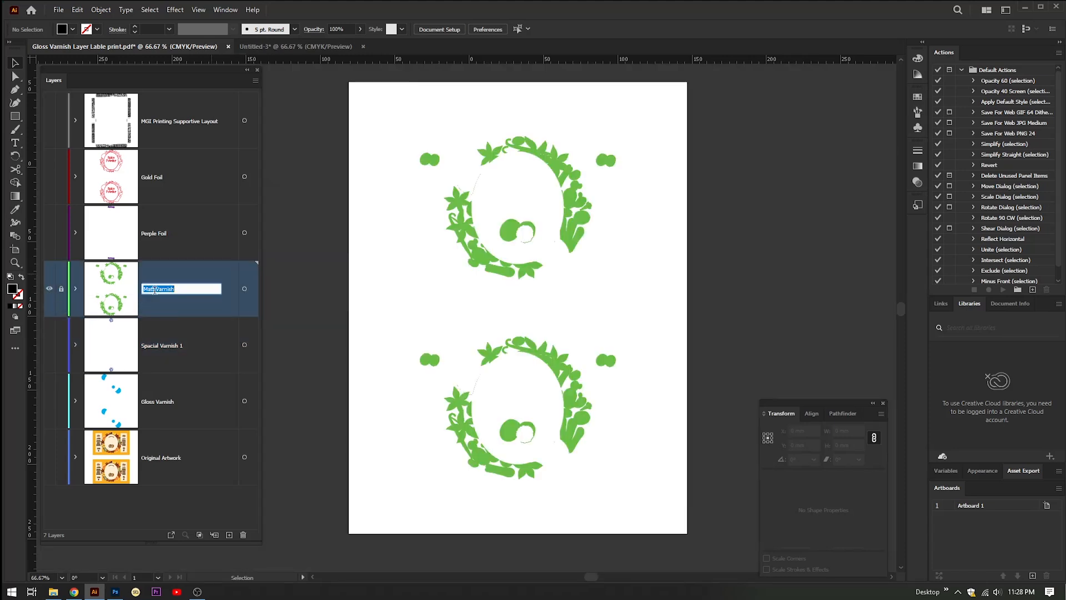
click(210, 305)
Save the Matt Varnish artwork as "Matt Varnish Layer Lable print.pdf" in the Export For Print folder
key(ctrl+shift+s)
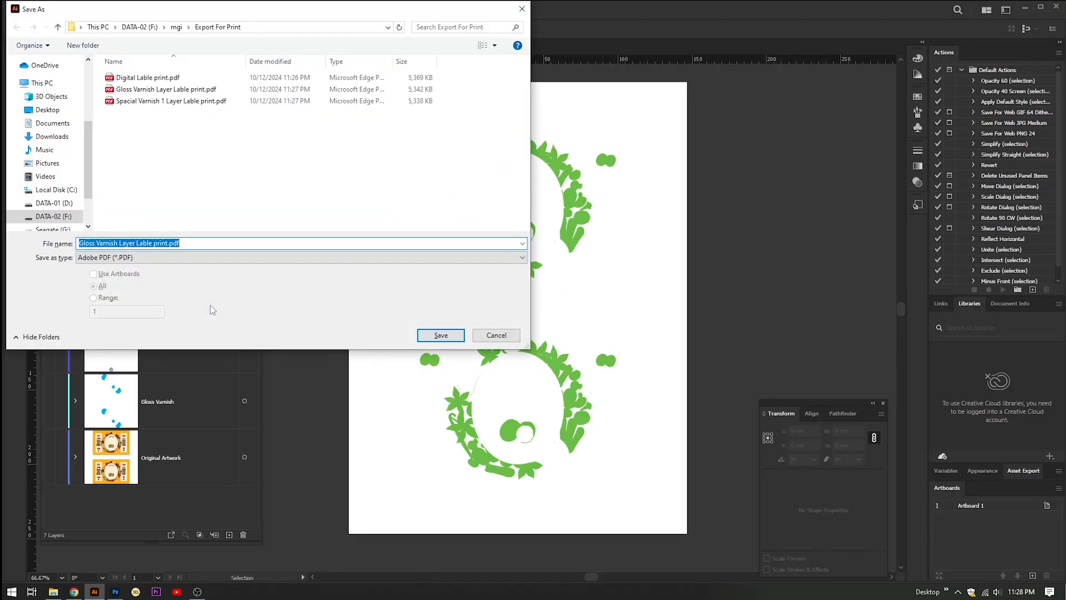
click(96, 244)
drag(119, 244, 78, 243)
text(Matt Varnish)
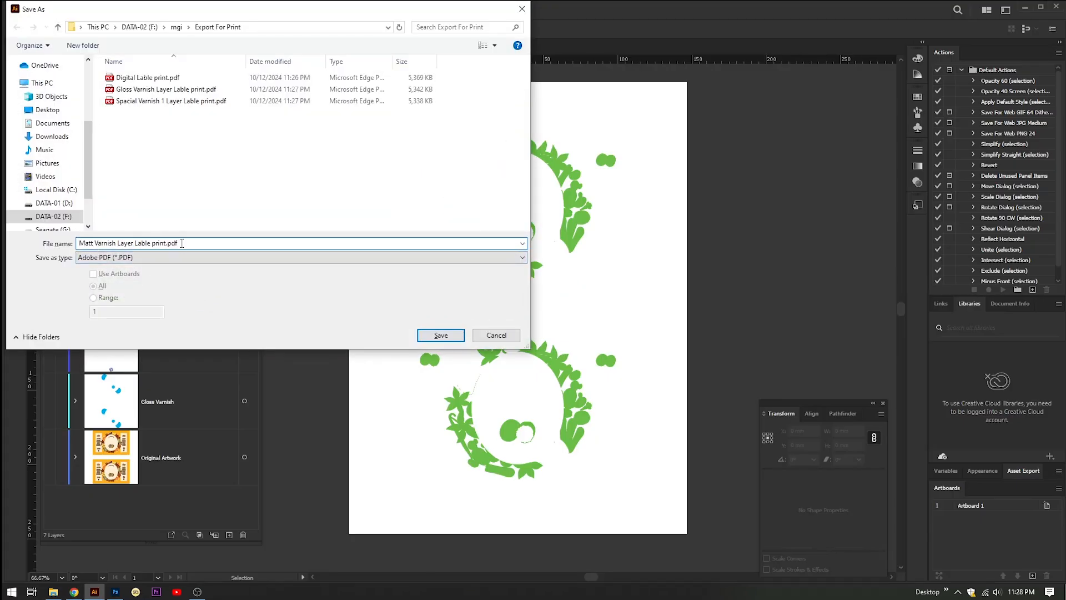
click(441, 335)
click(727, 463)
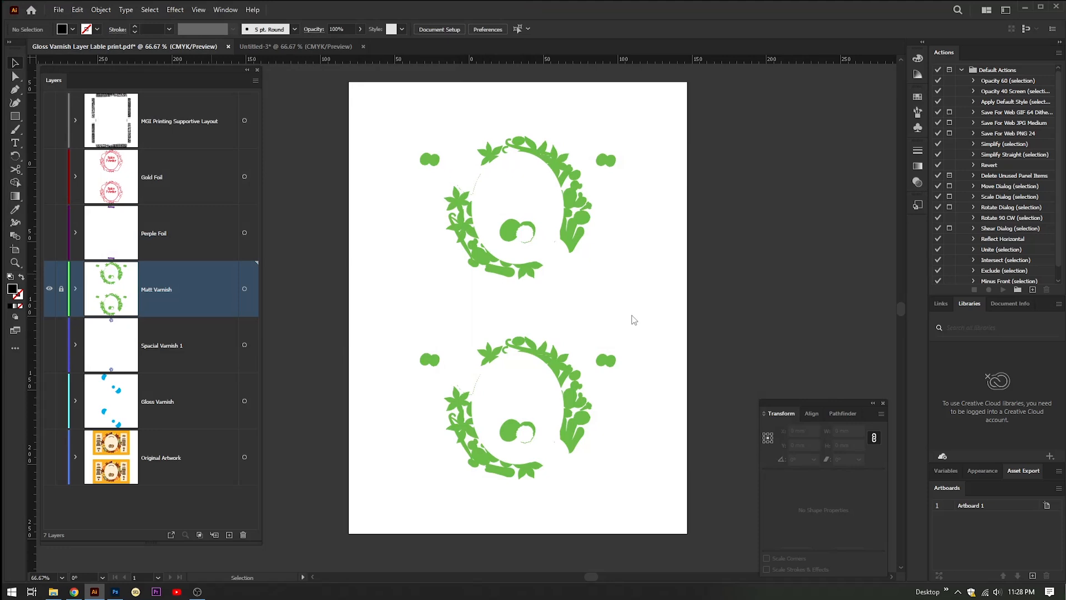
Unlock and hide the Matt Varnish layer, then show Perple Foil and copy its layer name
click(61, 289)
click(49, 288)
click(49, 232)
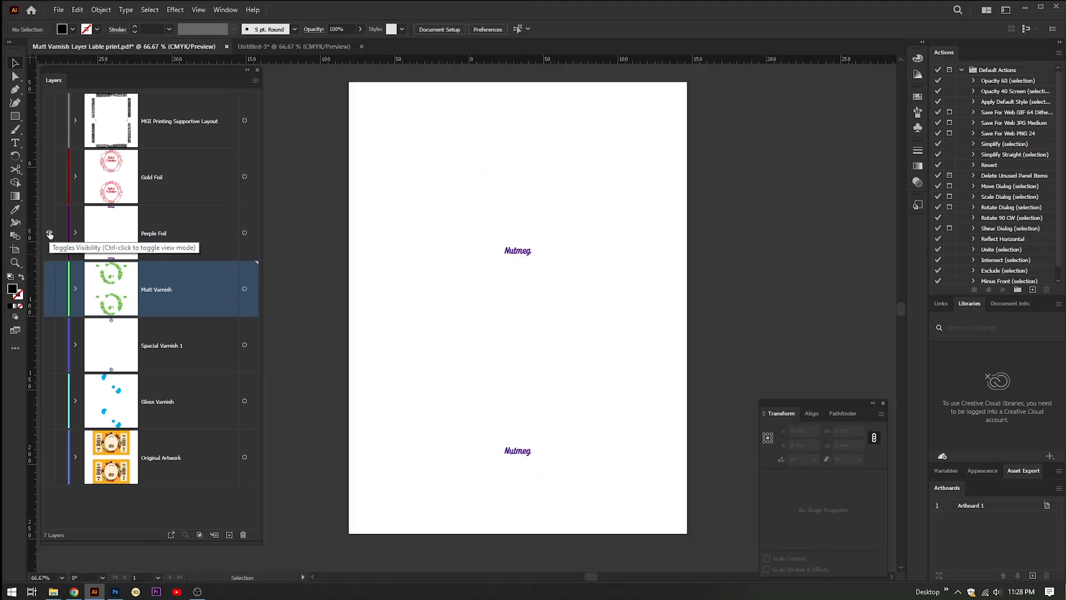
double_click(148, 235)
right_click(158, 234)
click(174, 268)
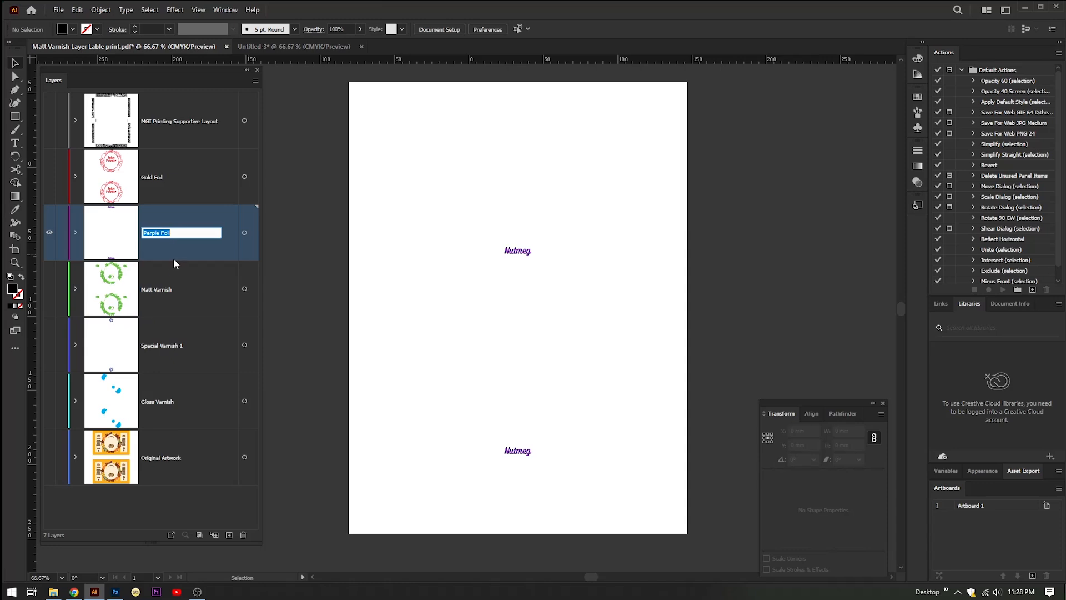
click(166, 246)
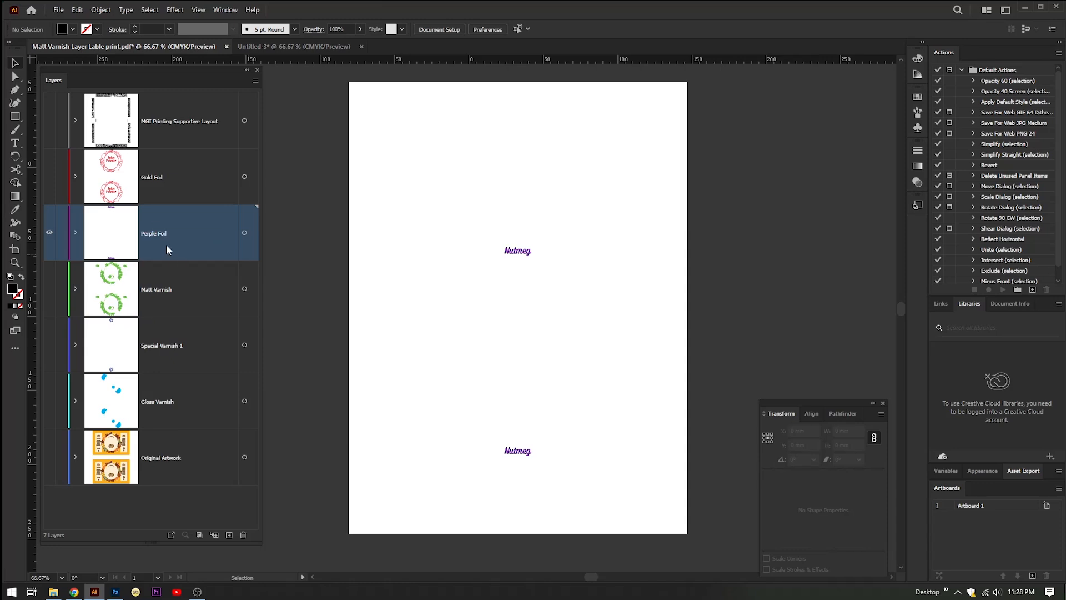
Save the Perple Foil artwork as "Perple Foil Layer Lable print.pdf" in the Export For Print folder
click(58, 10)
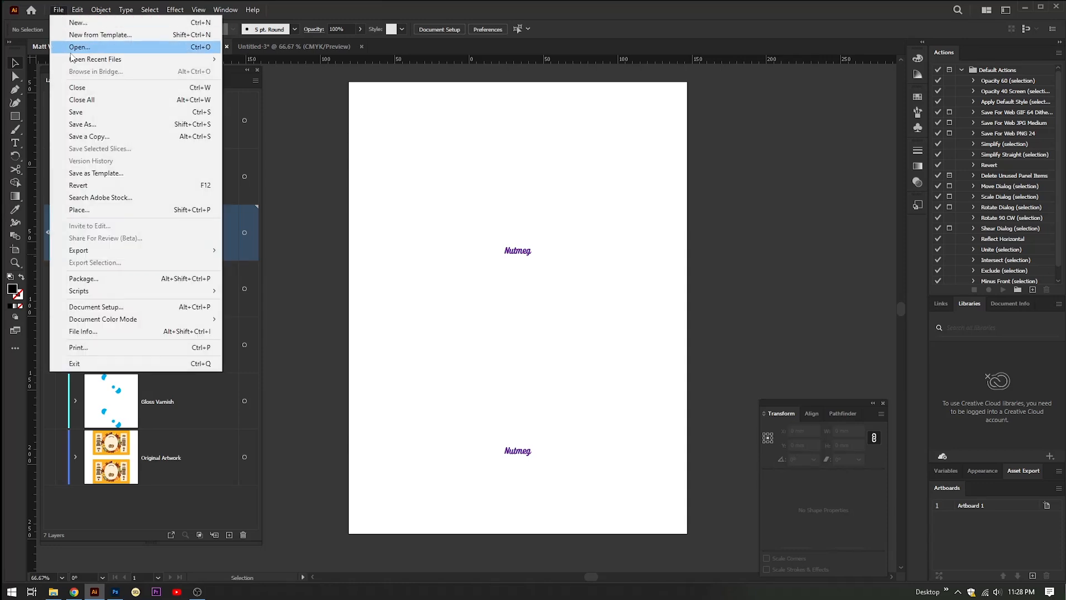
click(58, 10)
click(139, 118)
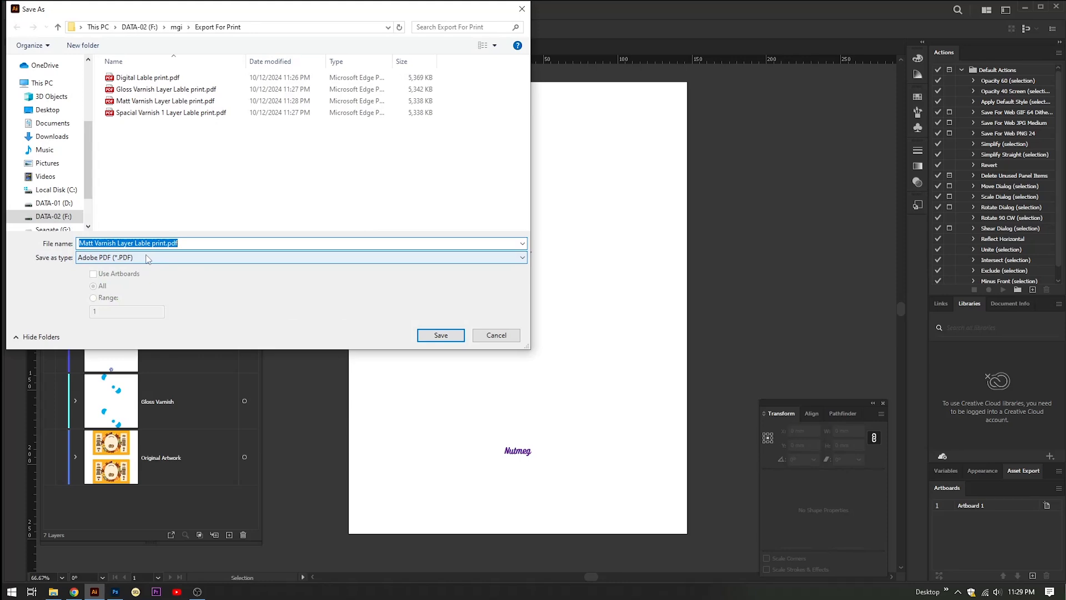
drag(117, 243, 79, 243)
text(Perple Foil)
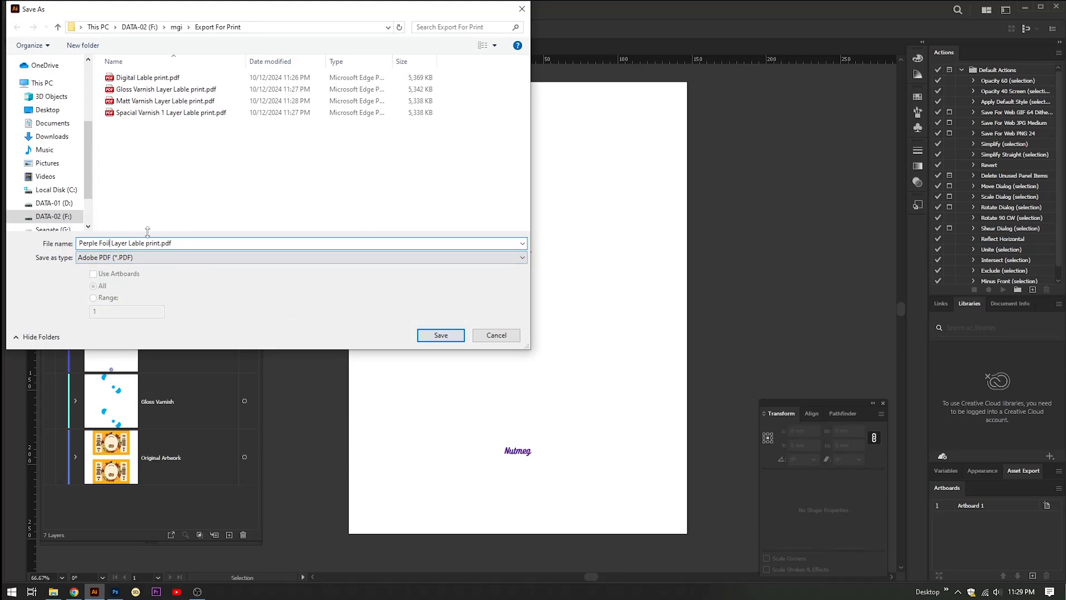
click(436, 335)
click(728, 464)
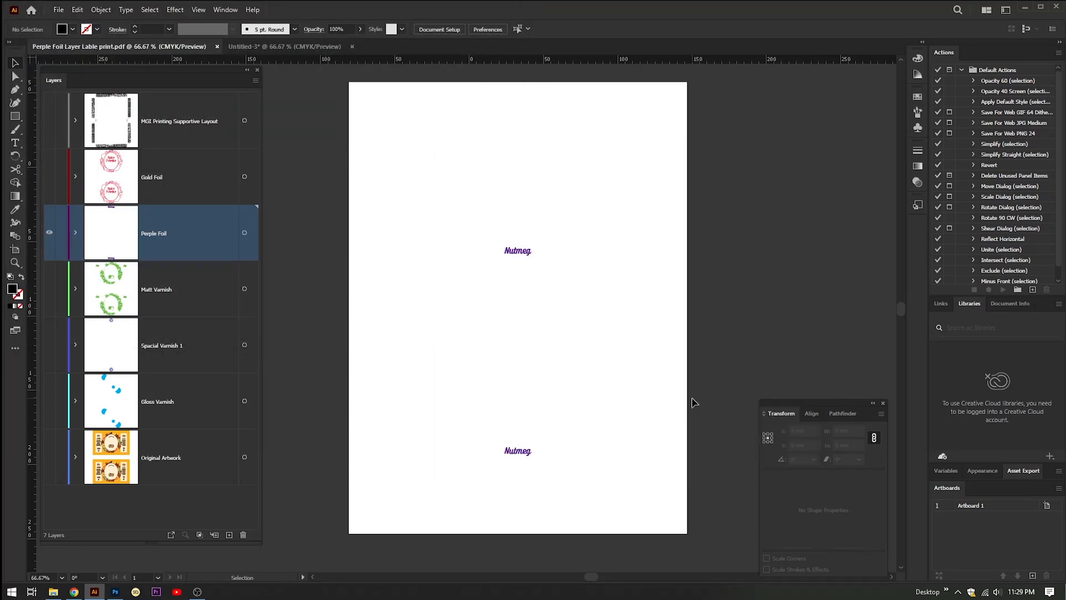
Hide the Perple Foil layer, show Gold Foil and copy its layer name
click(48, 232)
click(49, 176)
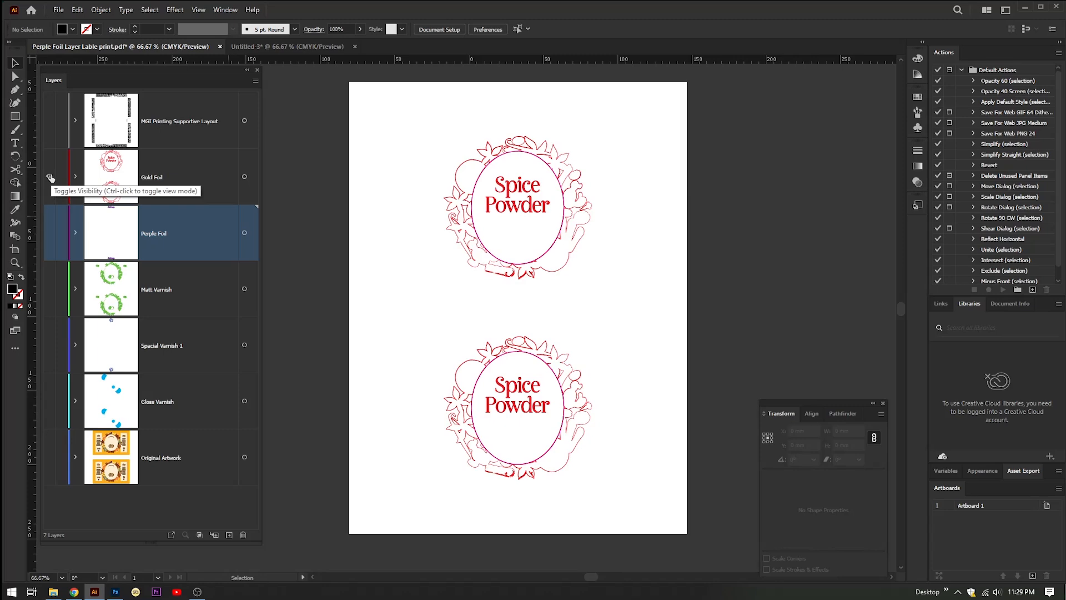
double_click(157, 176)
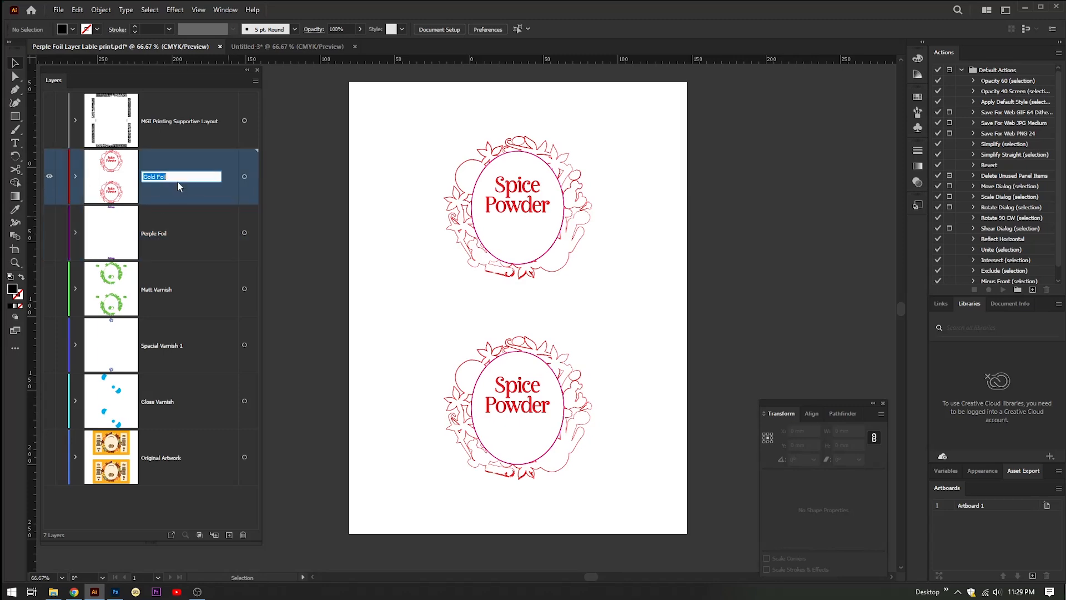
key(Return)
Save the Gold Foil artwork as "Gold Foil Layer Lable print.pdf" in the Export For Print folder
click(59, 9)
click(78, 111)
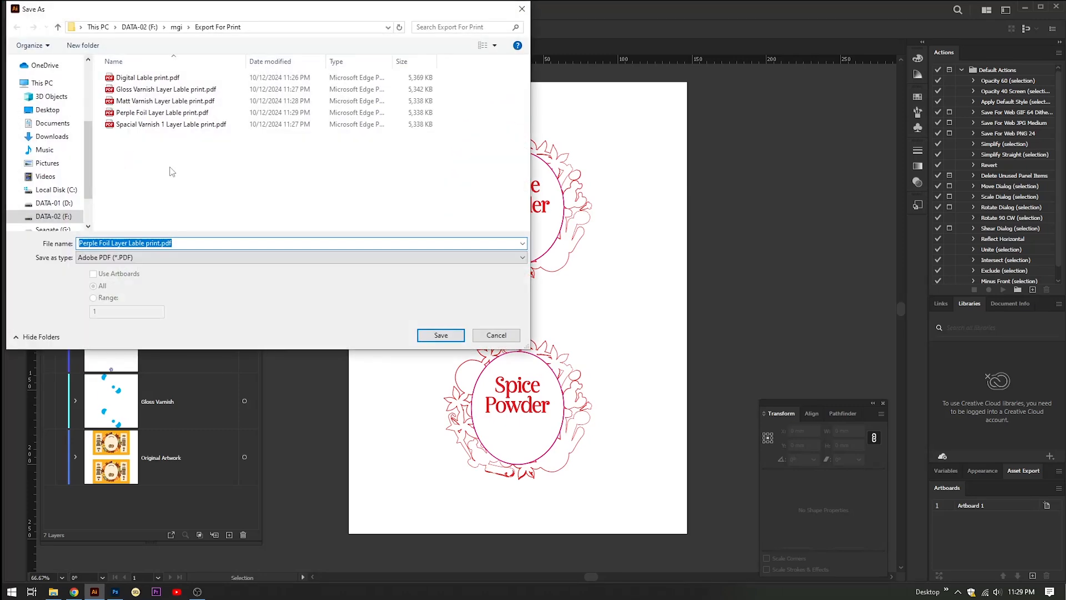
drag(111, 243, 80, 244)
text(Gold Foil)
click(440, 334)
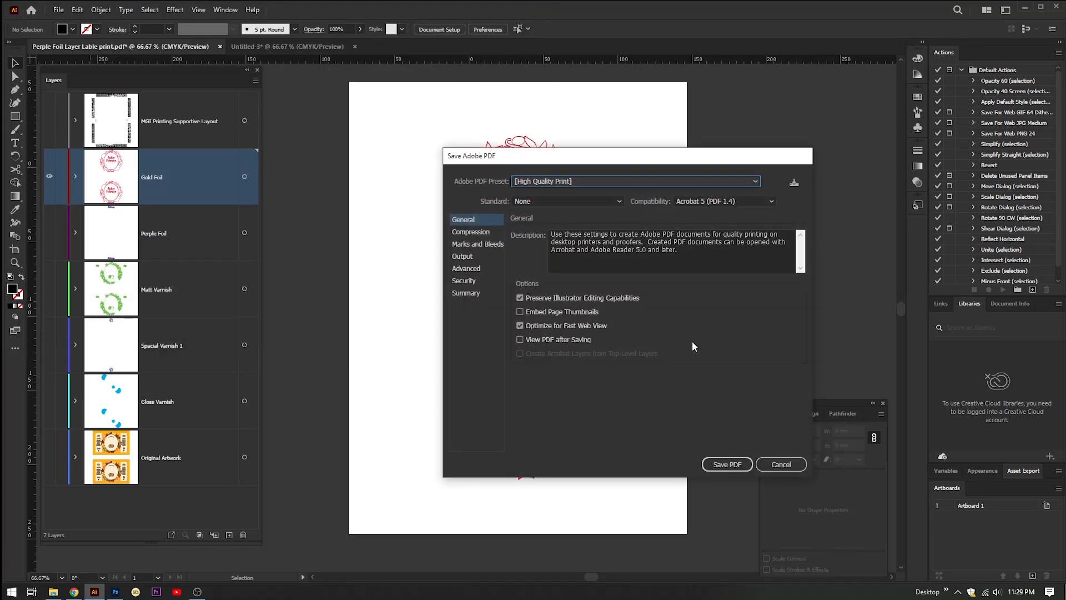
click(732, 464)
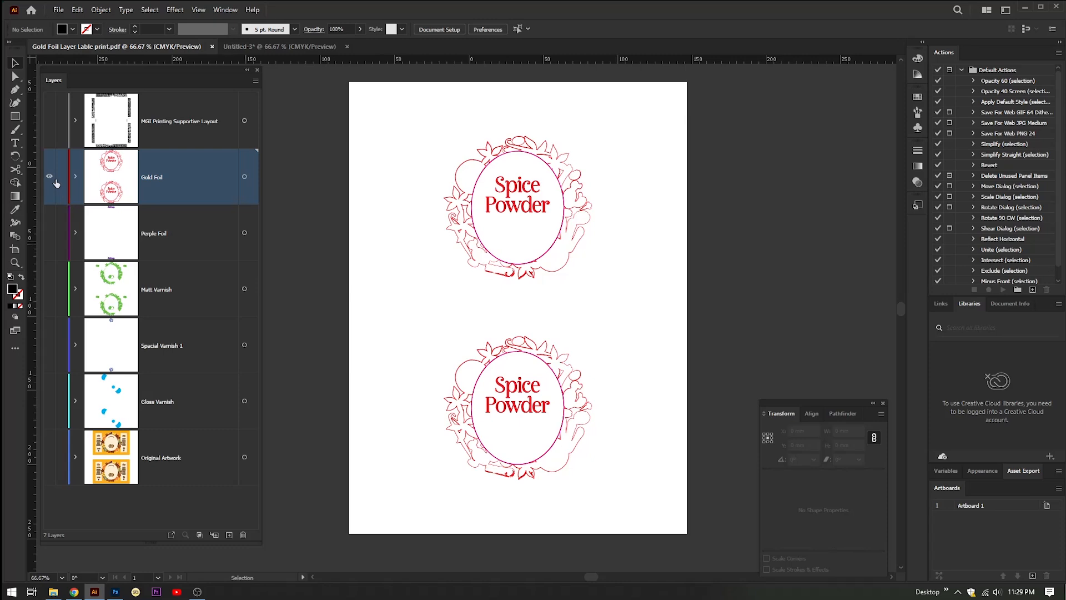
Show the Perple Foil, Matt Varnish, Spacial Varnish 1, Gloss Varnish and Original Artwork layers together with Gold Foil
click(49, 288)
click(48, 345)
click(49, 400)
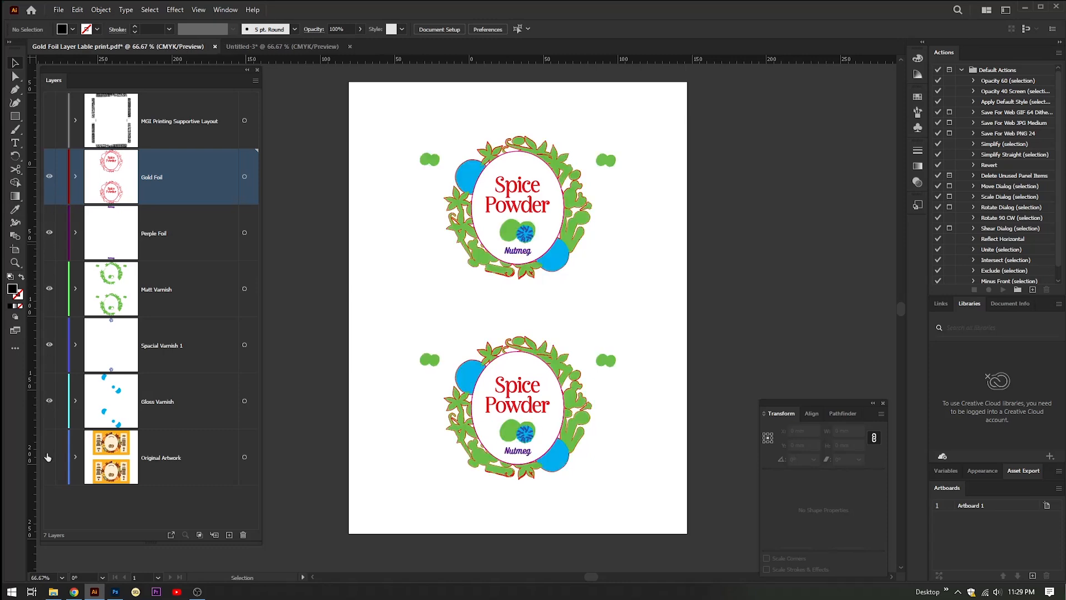
click(49, 456)
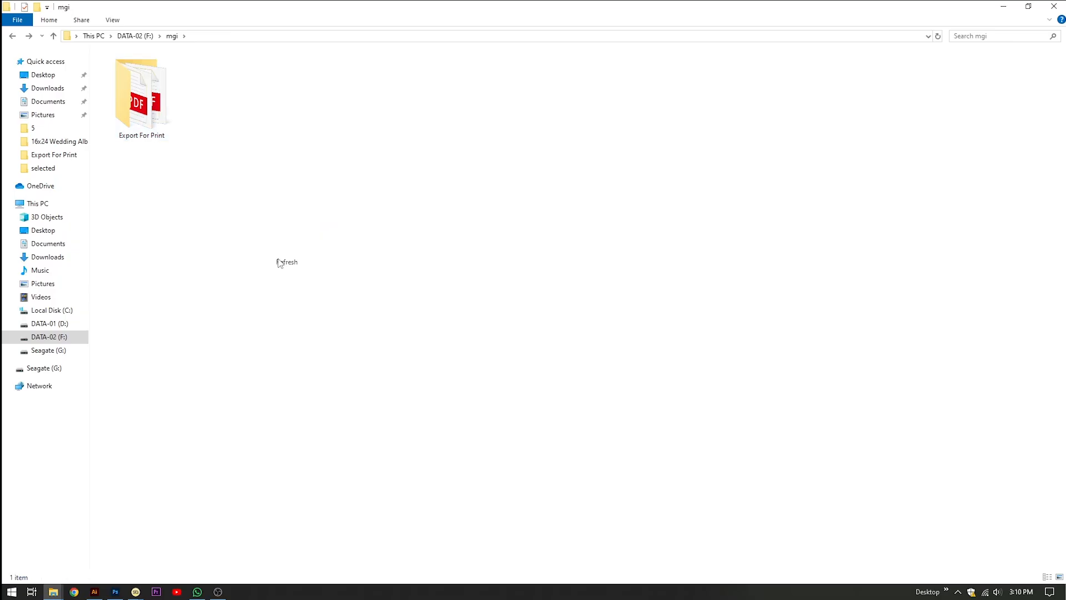
Switch to File Explorer and review the base, varnish and foil PDFs in the Export For Print folder one by one
double_click(150, 95)
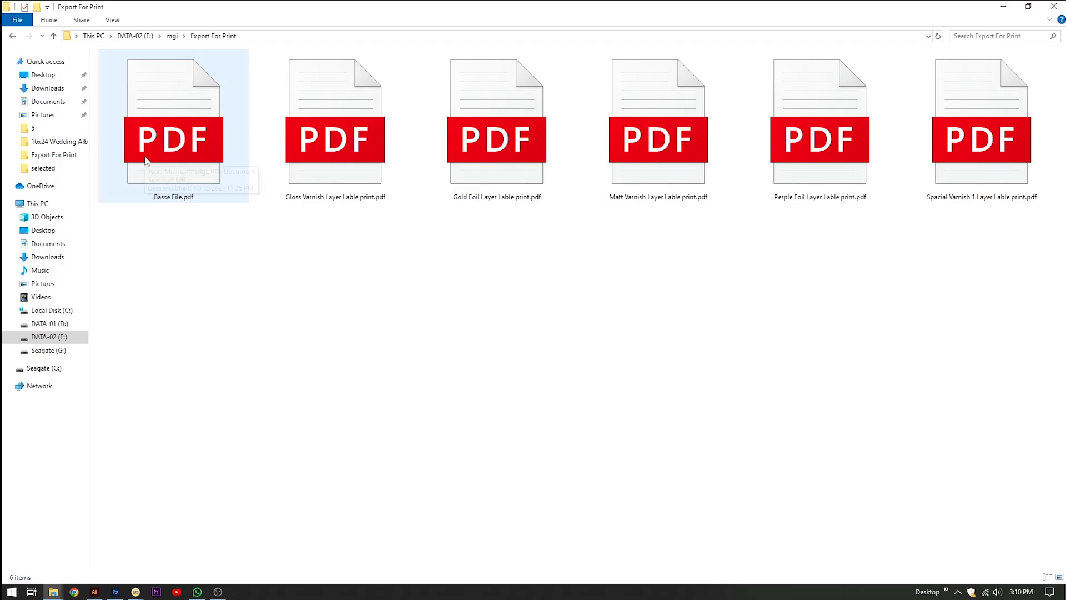
double_click(173, 157)
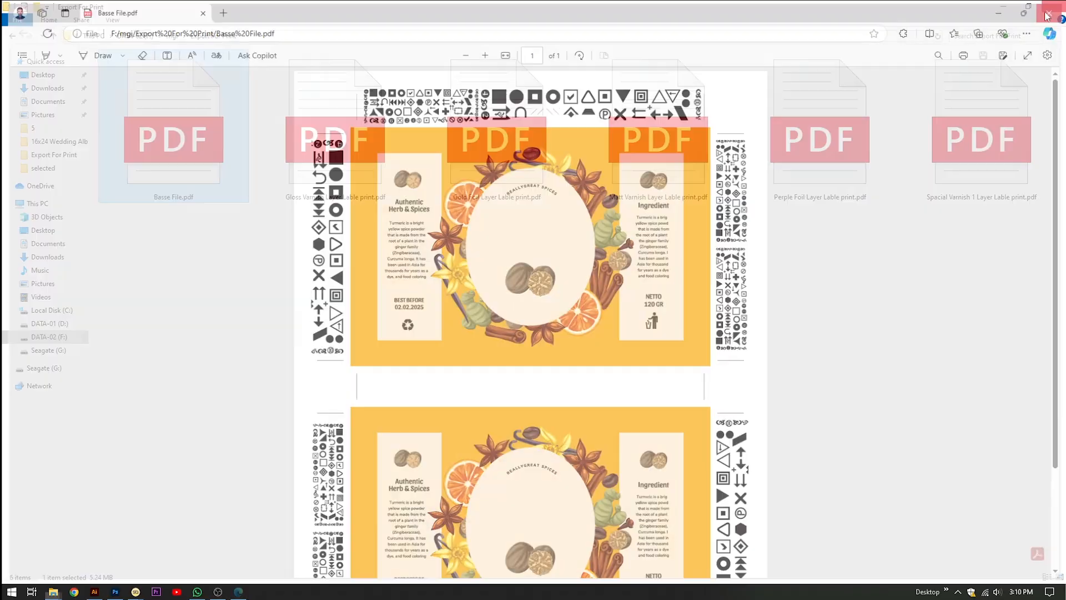
click(334, 203)
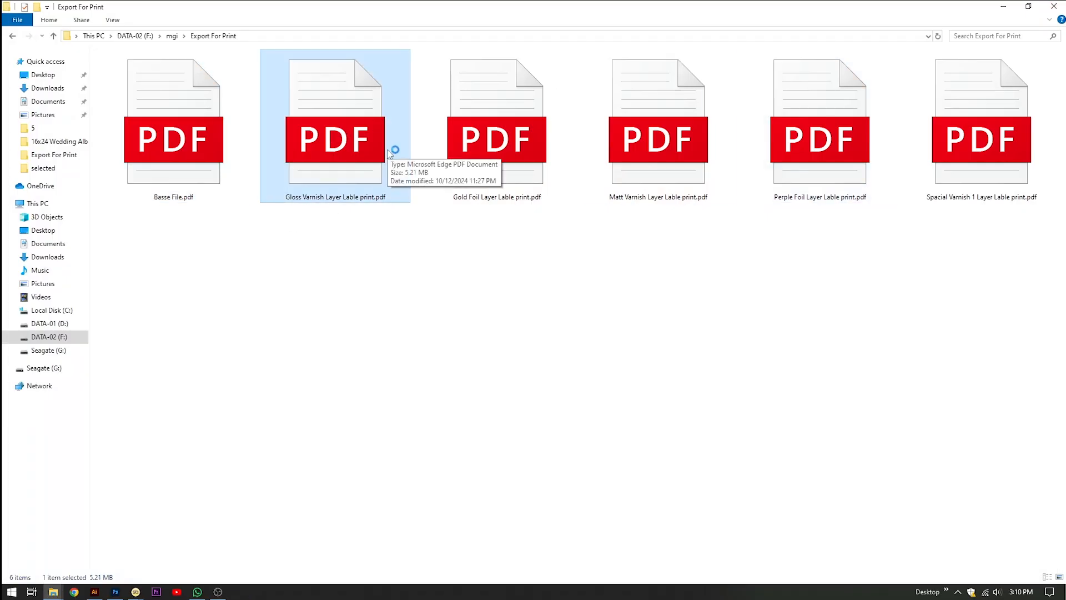
double_click(497, 136)
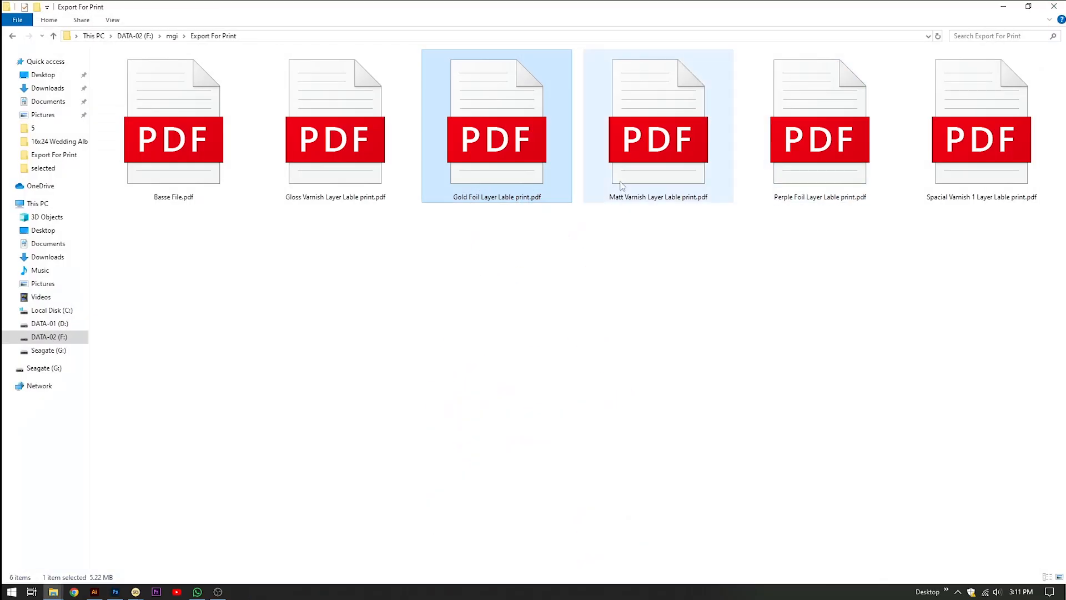
double_click(653, 122)
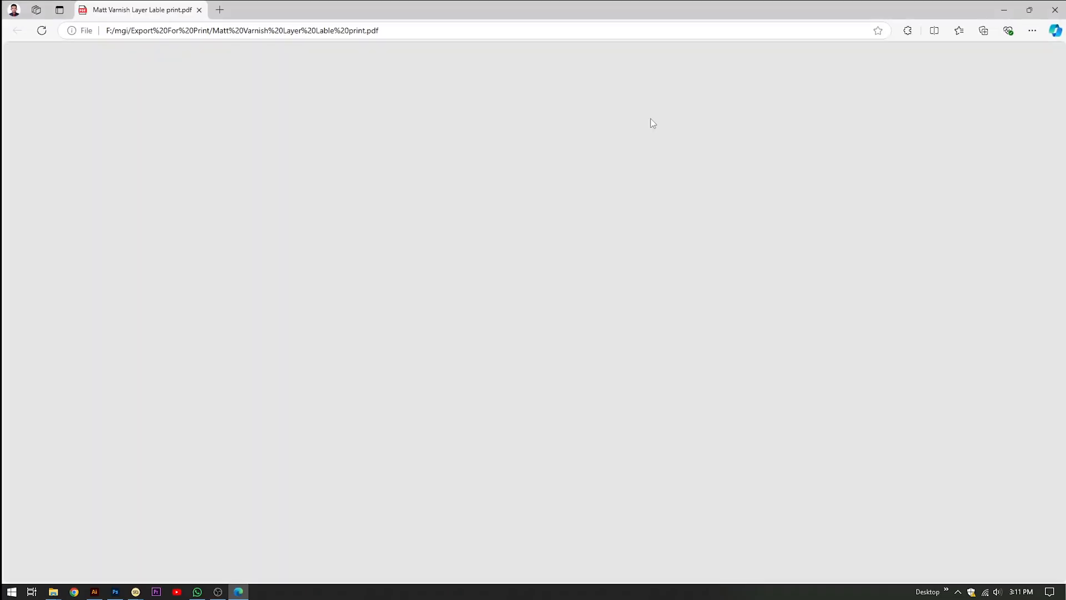
scroll(583, 179, down, 3)
scroll(583, 180, up, 3)
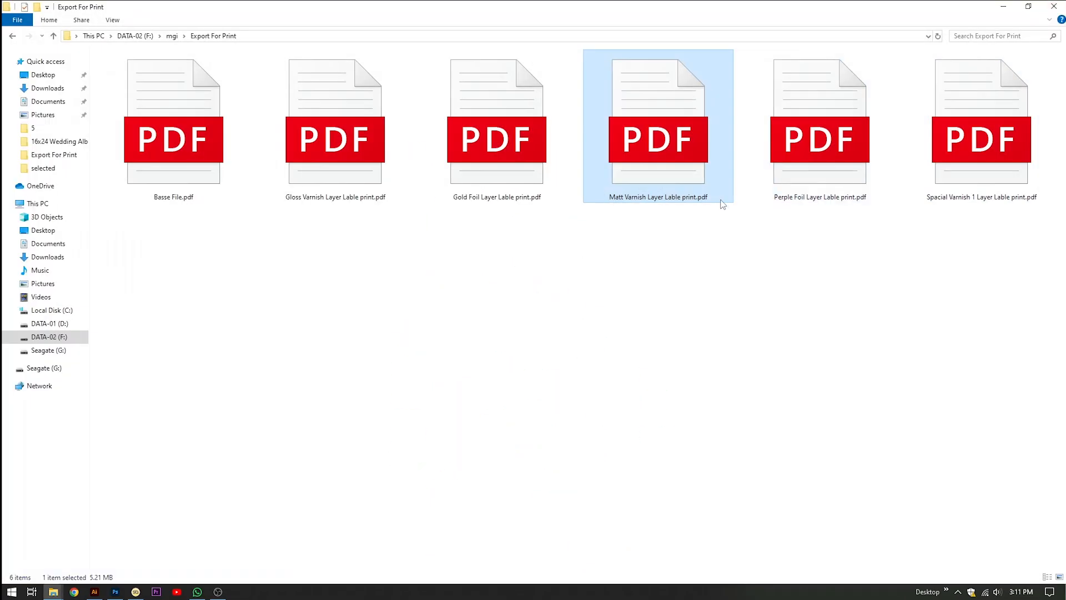
double_click(788, 201)
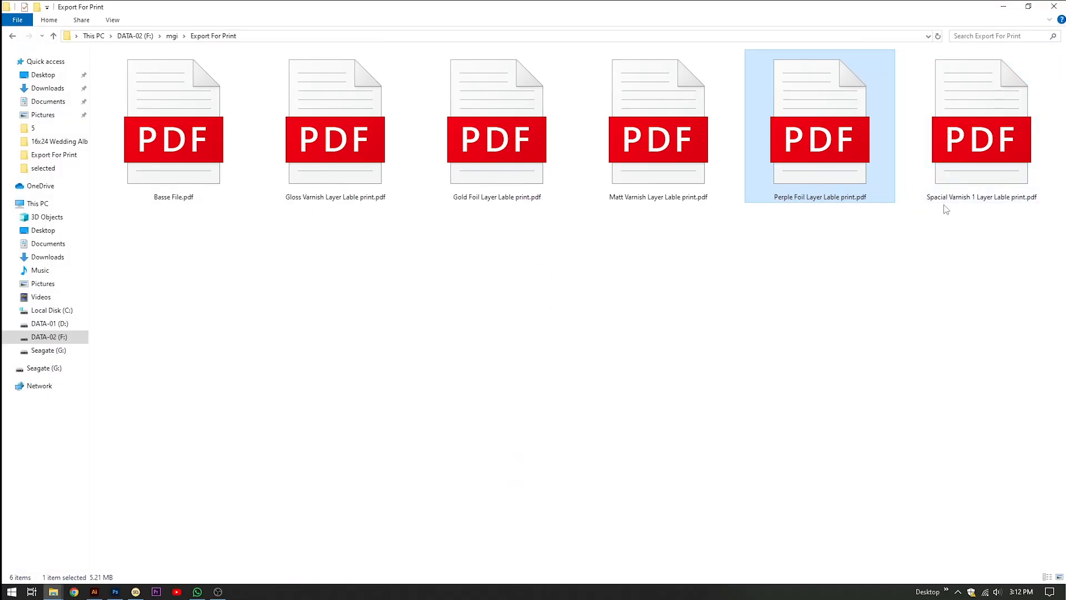
double_click(944, 201)
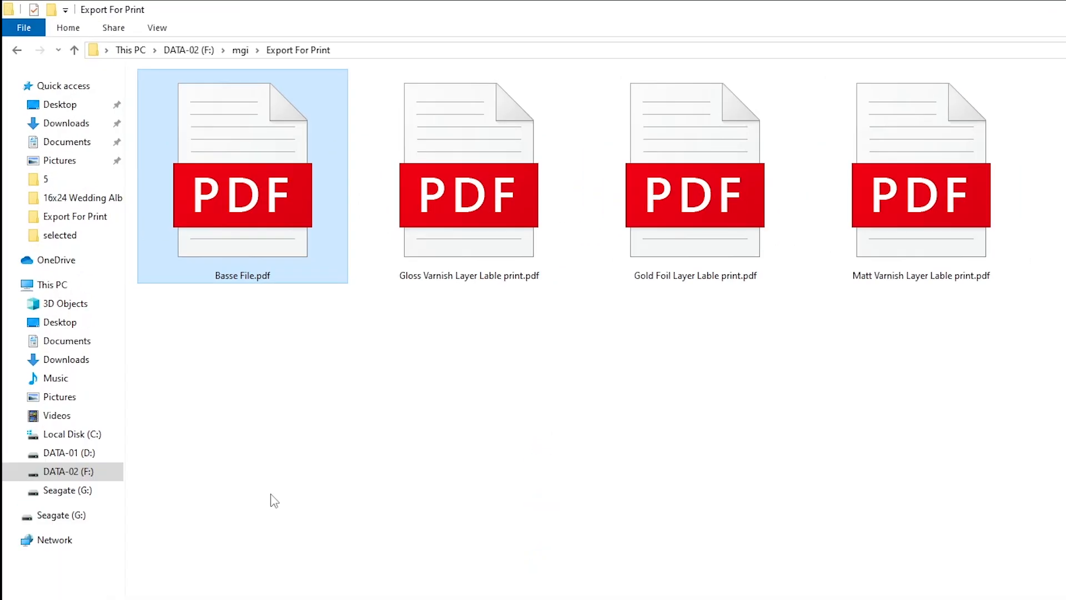
Open "Basse File.pdf" in Photoshop at 360 pixels/inch in CMYK Color, 8 bit, cropped to the media box
drag(219, 187, 161, 594)
drag(236, 562, 358, 358)
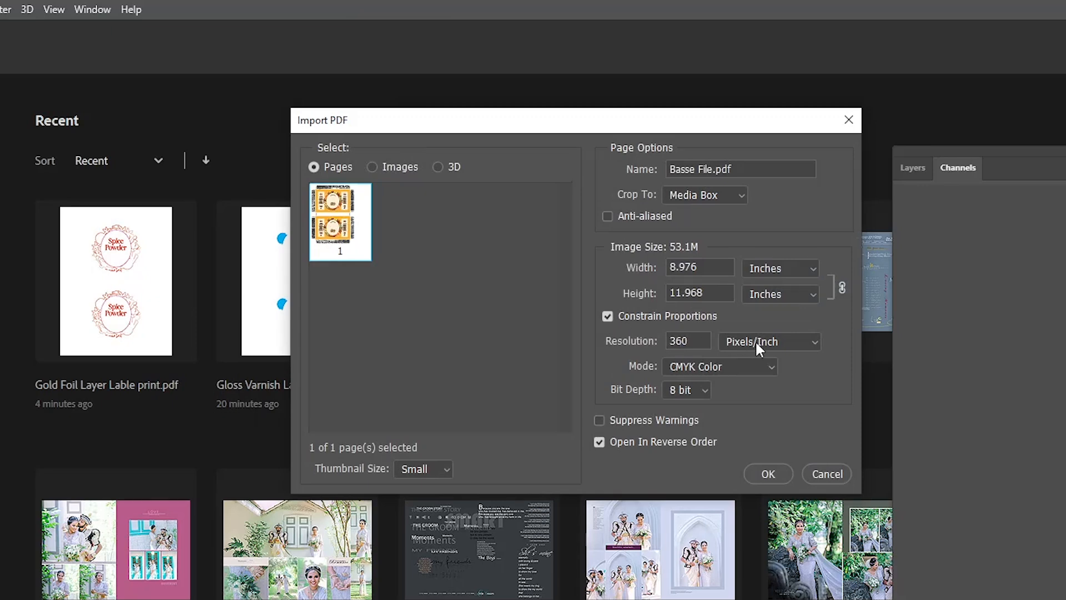
click(768, 473)
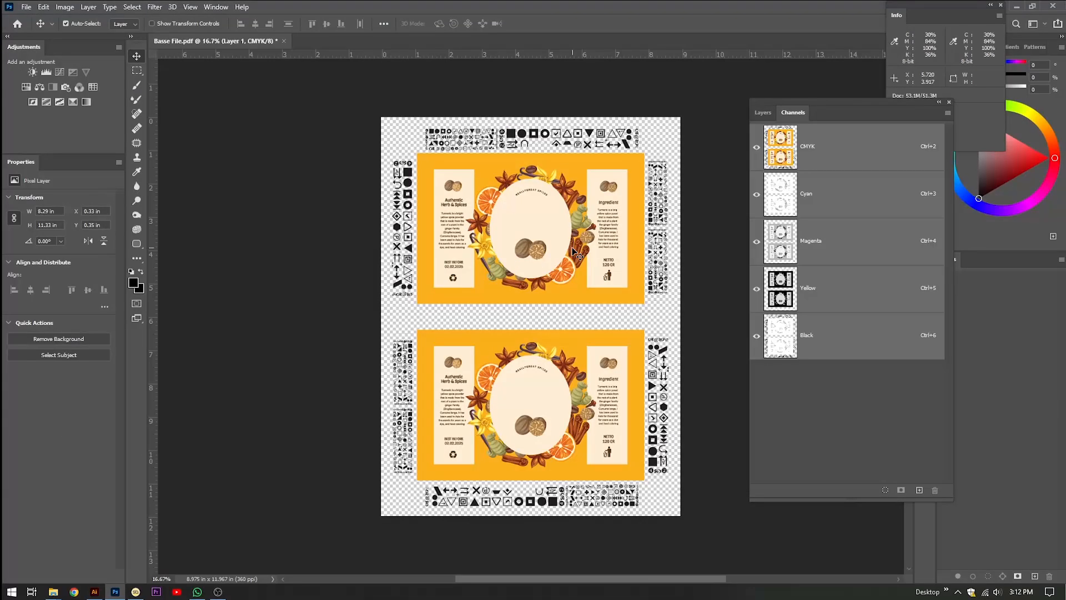
Flatten the imported base artwork into a single background layer
click(762, 112)
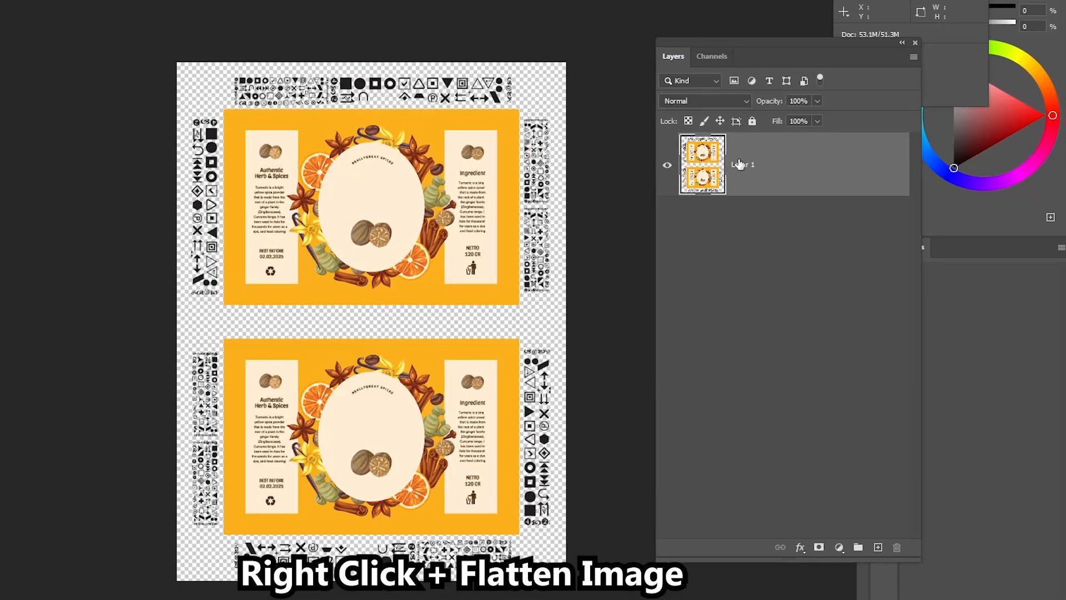
right_click(814, 196)
click(845, 461)
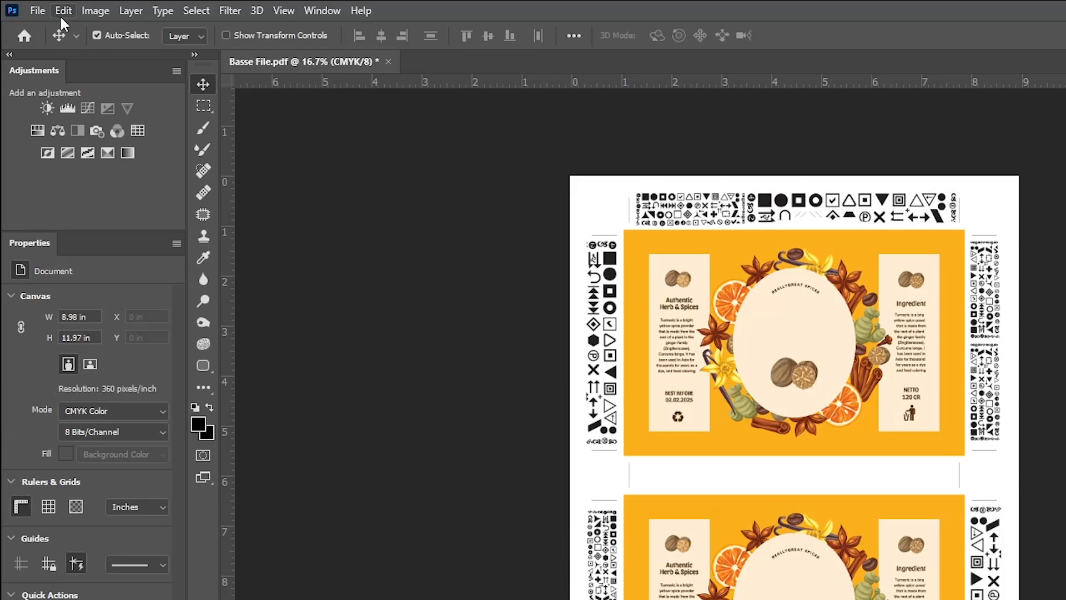
Convert the base file to the MGI_JV3DS_JV3DW - AIS V1.0 profile with the Adobe (ACE) engine and Relative Colorimetric intent
click(42, 7)
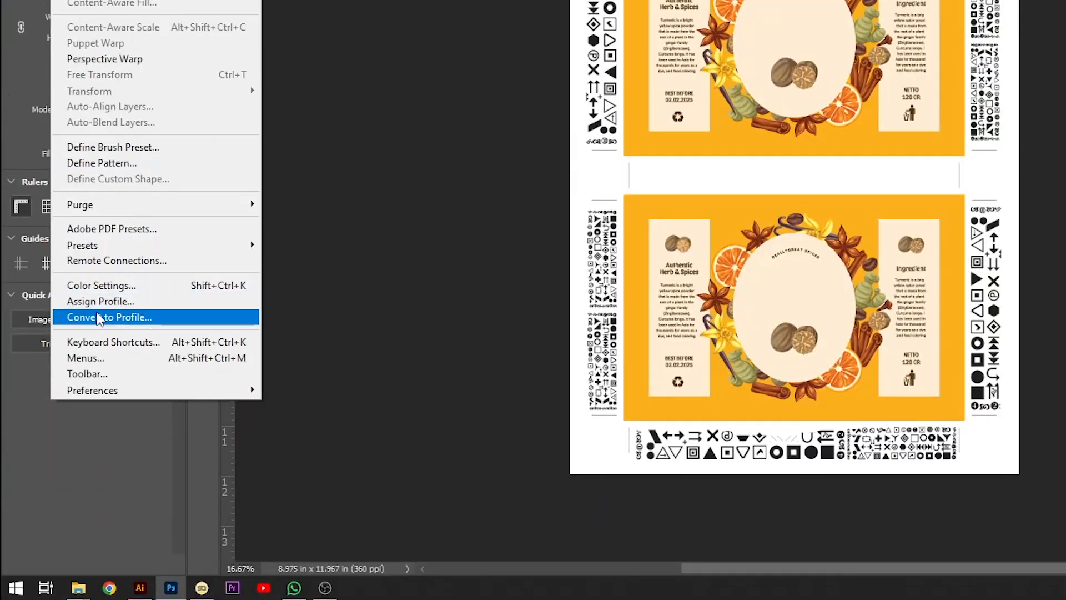
click(100, 599)
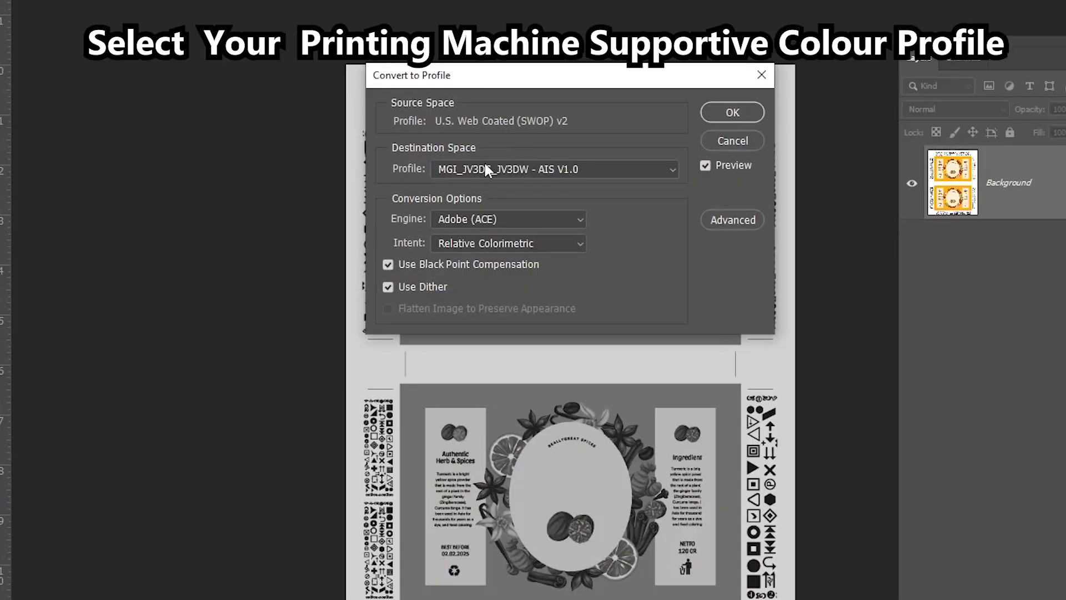
click(484, 169)
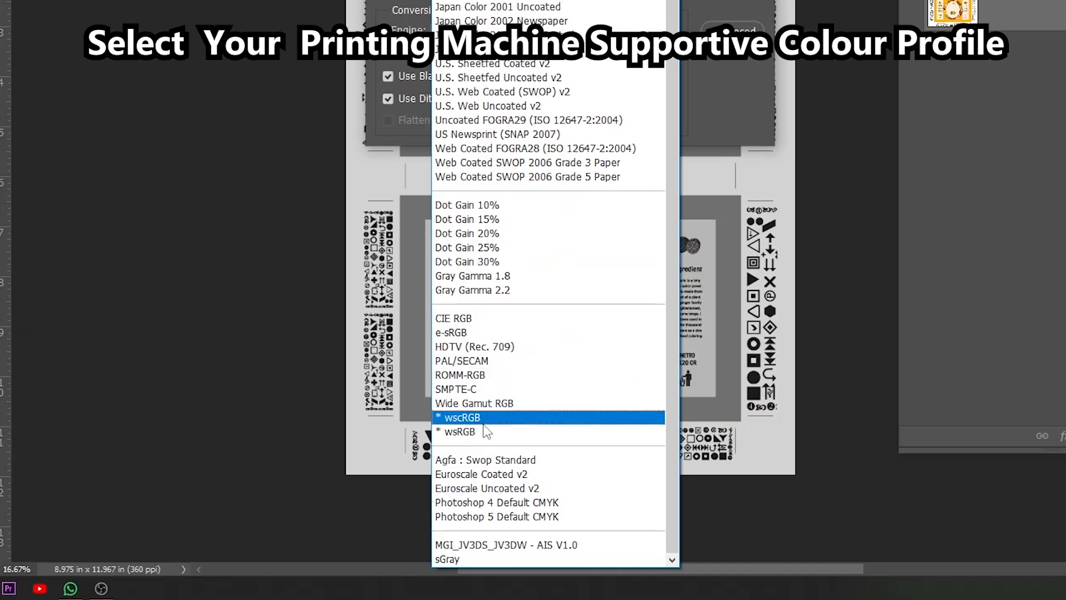
click(503, 546)
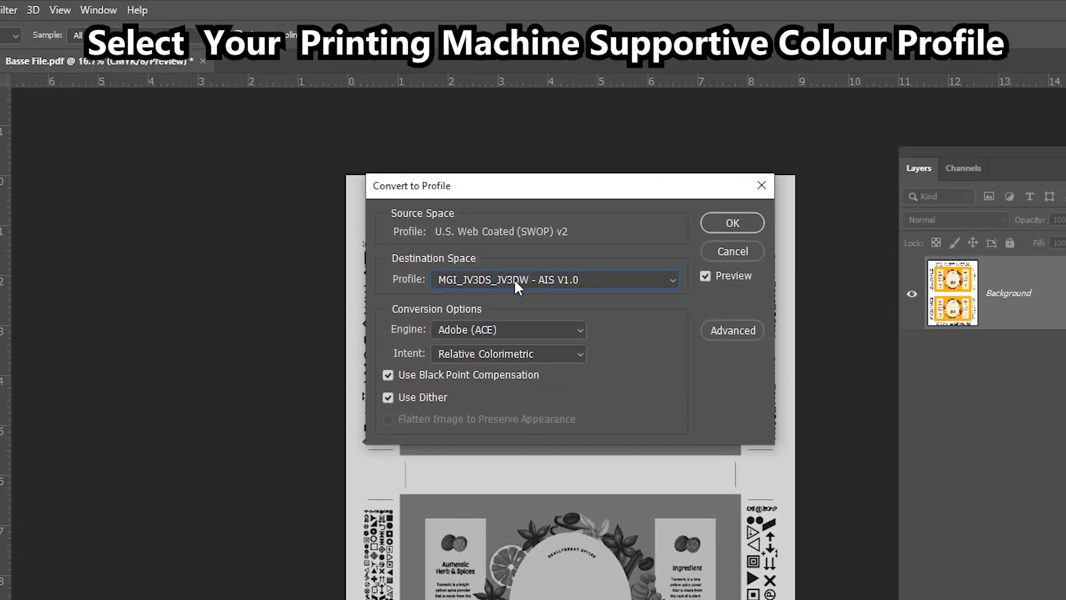
click(733, 222)
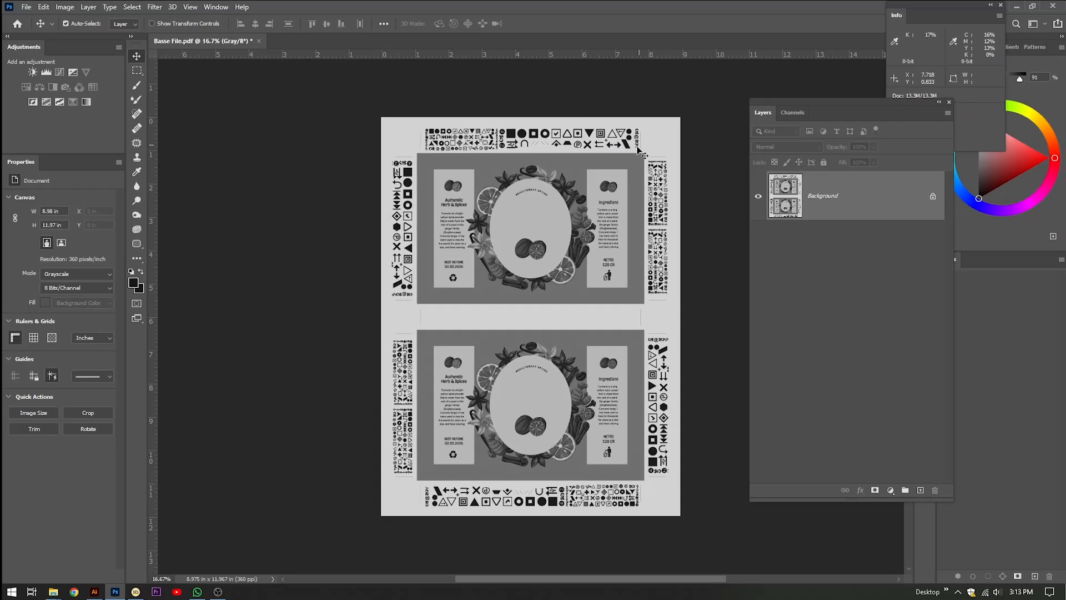
Add one new alpha channel to the grayscale base file
click(792, 112)
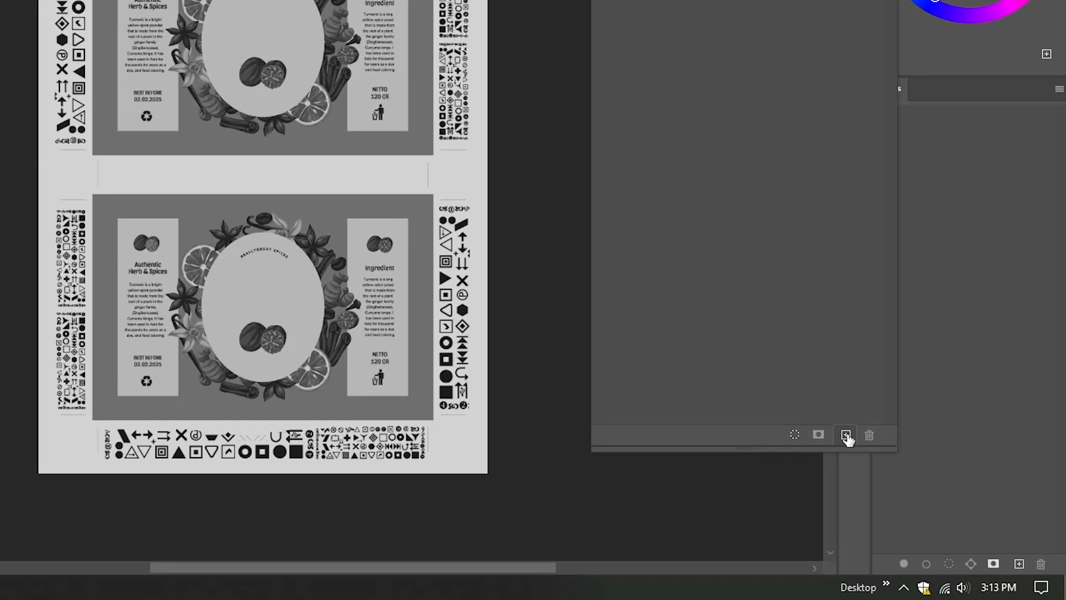
double_click(847, 436)
key(ctrl+z)
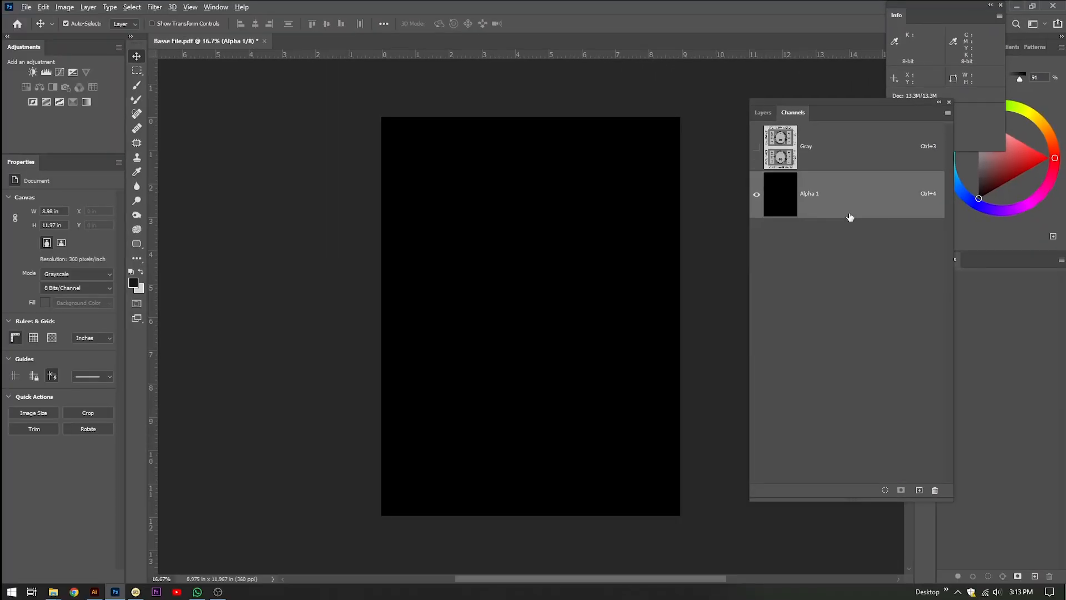
Open "Gloss Varnish Layer Lable print.pdf" from the Export For Print folder in Photoshop at 360 pixels/inch, CMYK Color, 8 bit
key(alt+Tab)
click(310, 139)
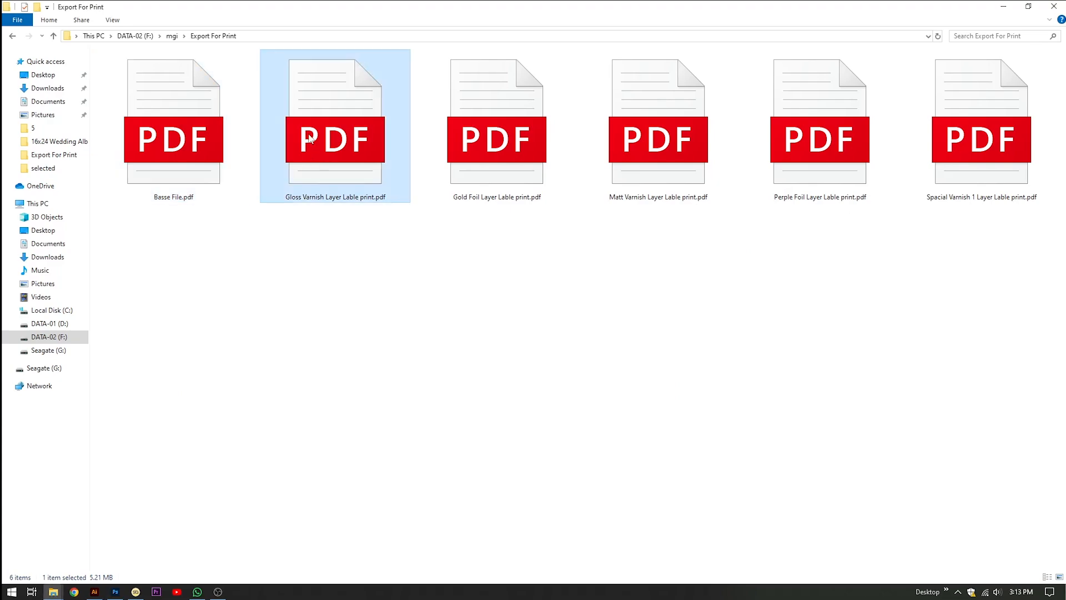
drag(332, 140, 813, 33)
key(alt+Tab)
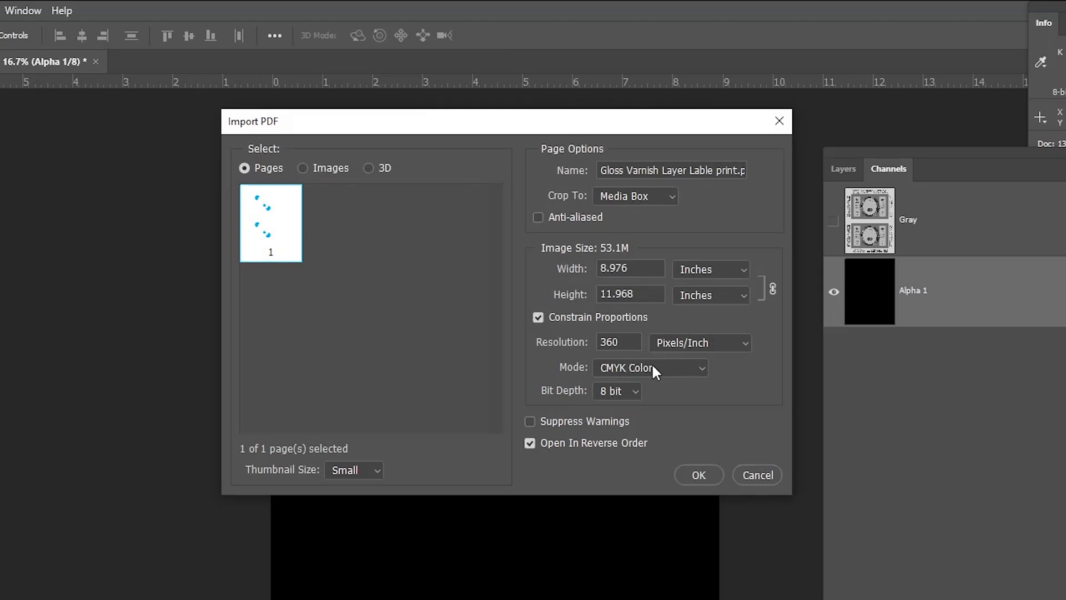
click(701, 474)
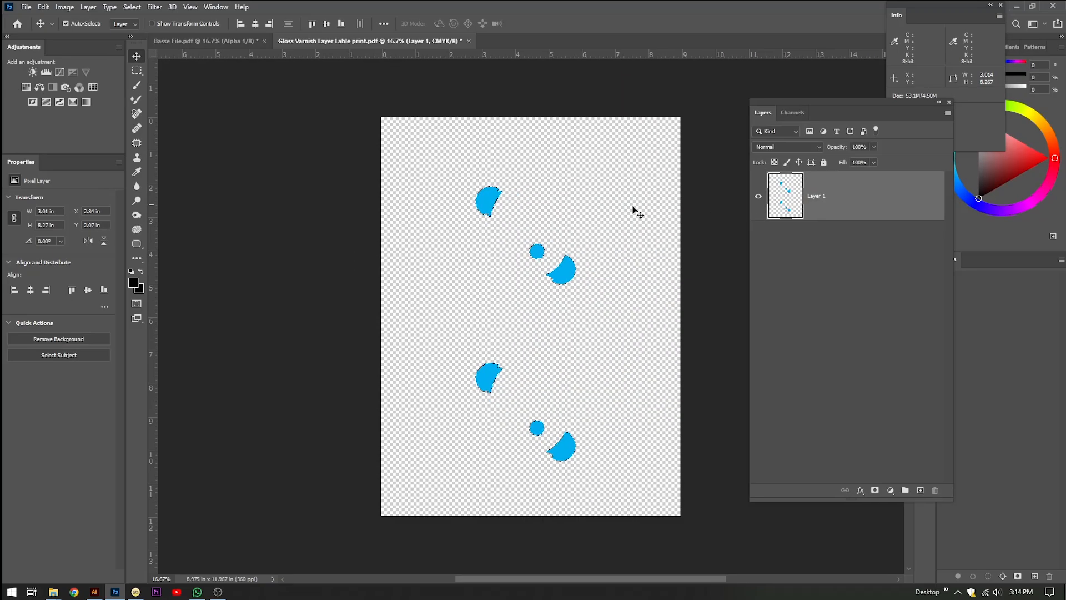
Contract the selection around the gloss varnish shapes by 1 pixel
scroll(489, 218, up, 15)
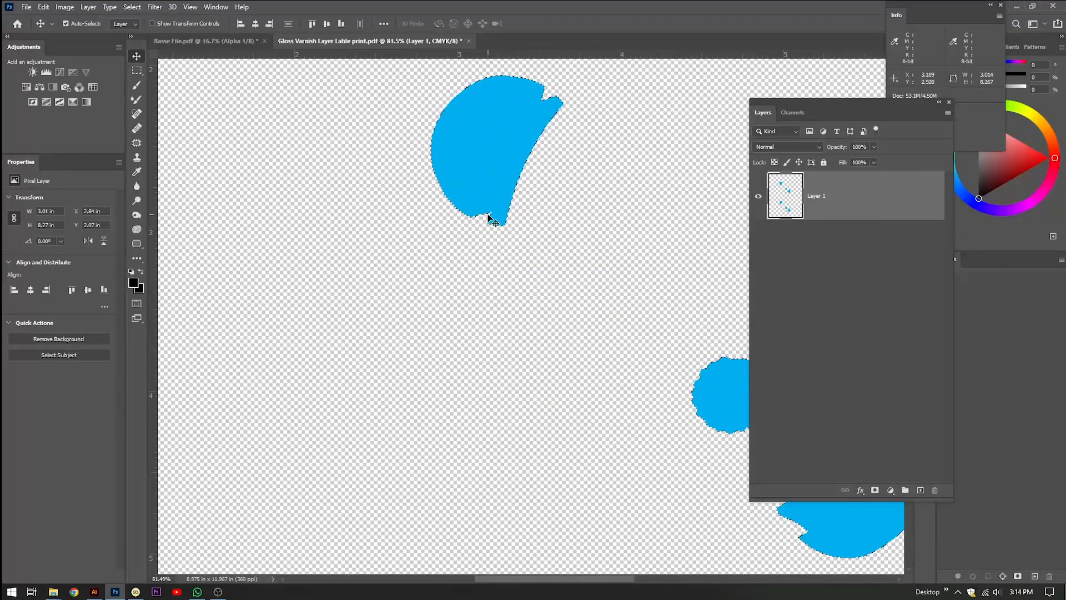
scroll(489, 218, up, 3)
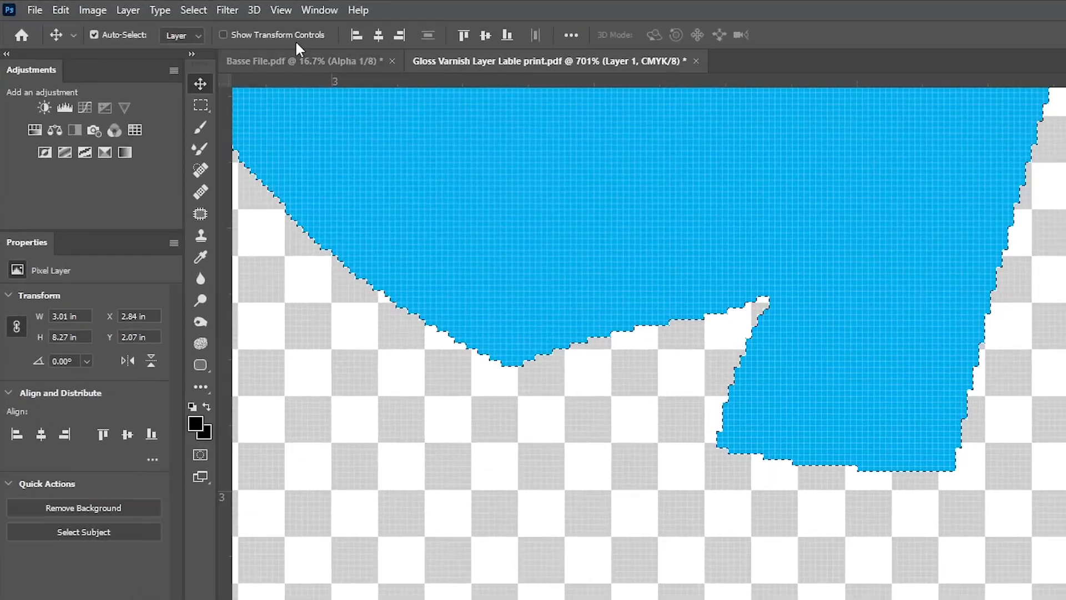
click(195, 9)
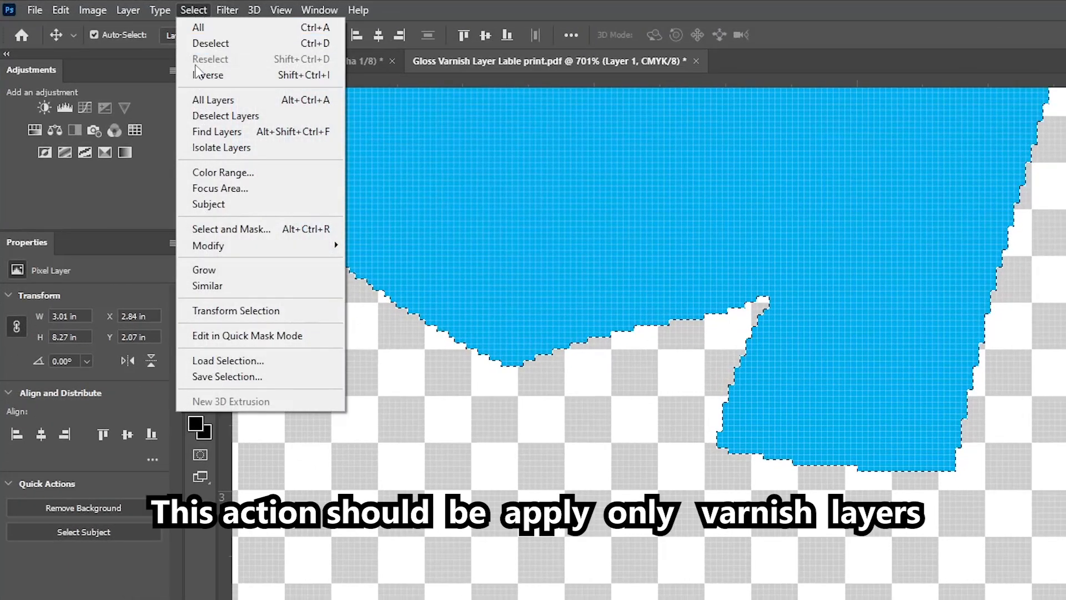
mouse_move(218, 252)
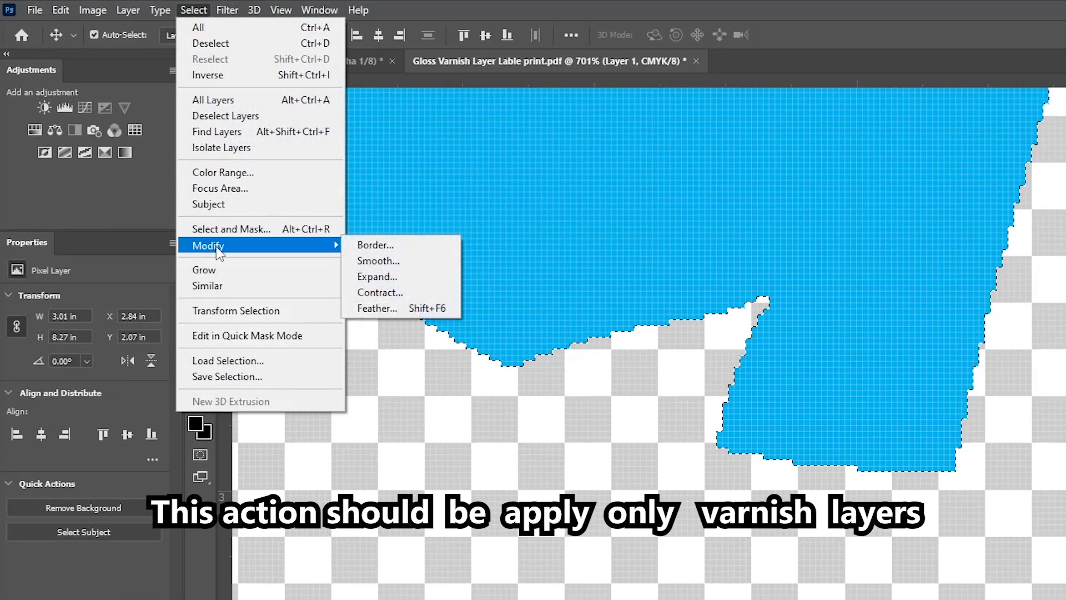
click(405, 291)
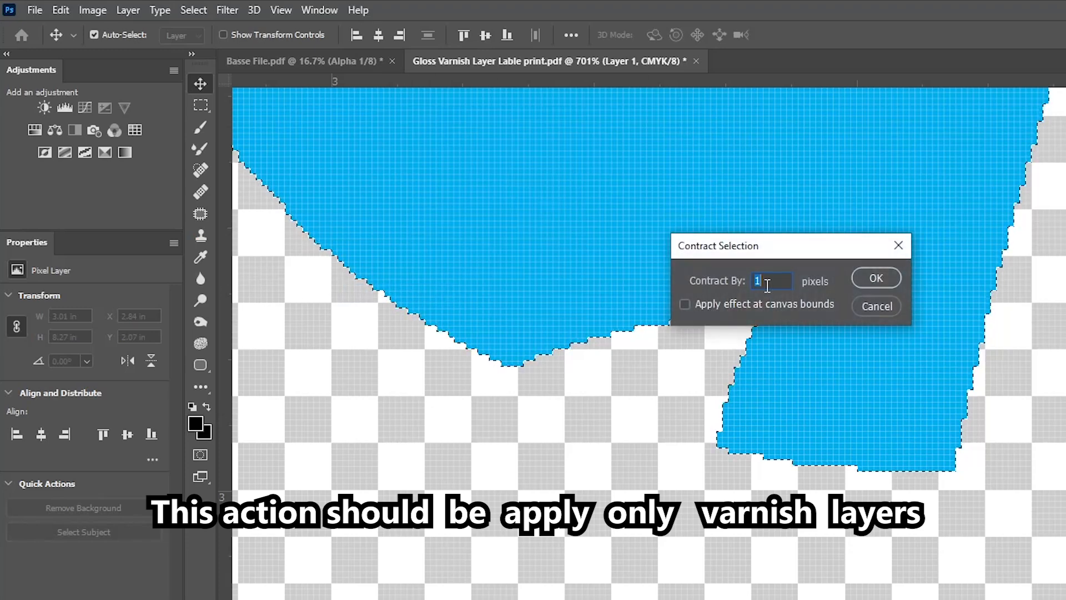
click(870, 280)
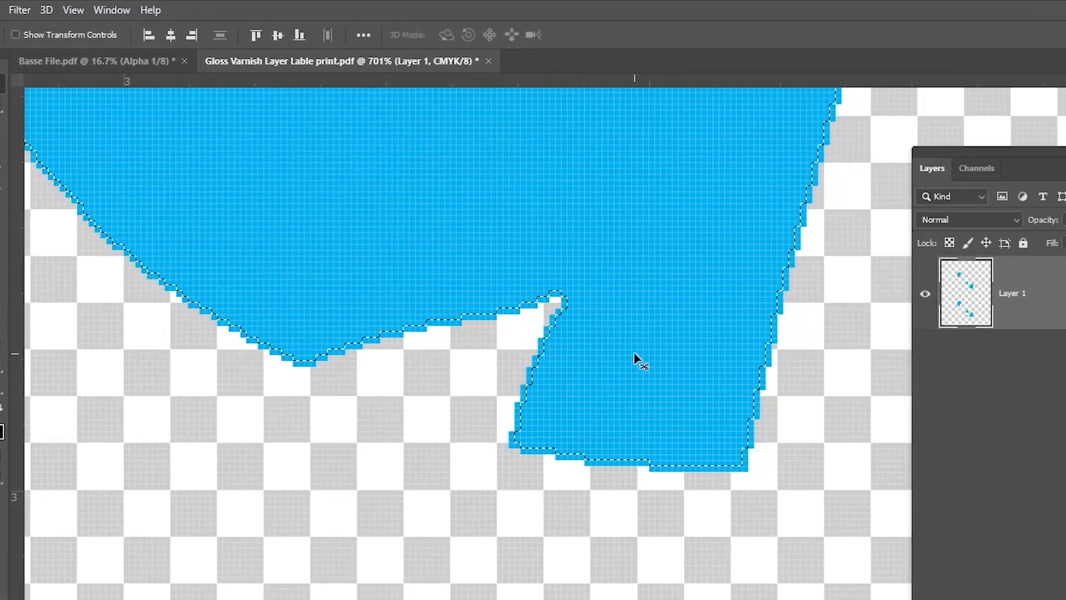
Copy the contracted selection to a new layer, compare it with the original, and delete the original Layer 1
key(ctrl+j)
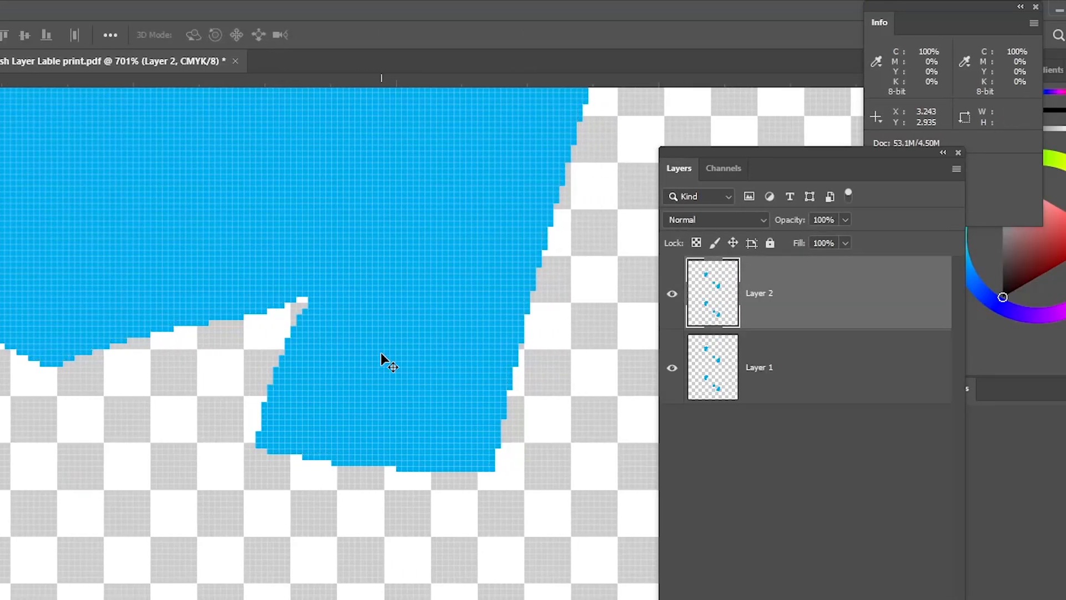
click(729, 385)
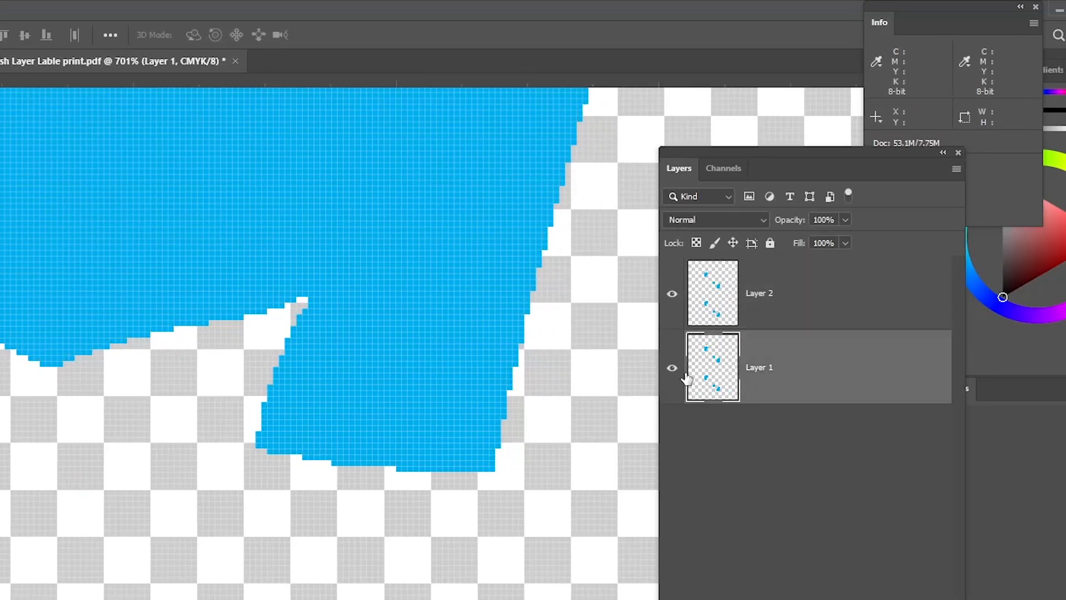
click(673, 369)
click(672, 370)
click(673, 369)
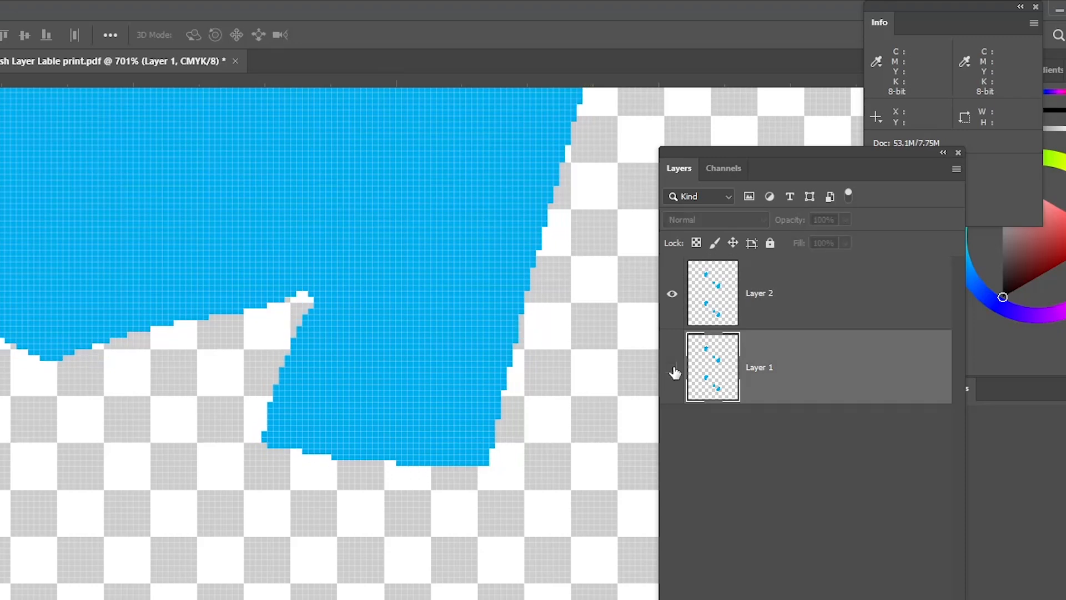
click(673, 370)
click(673, 370)
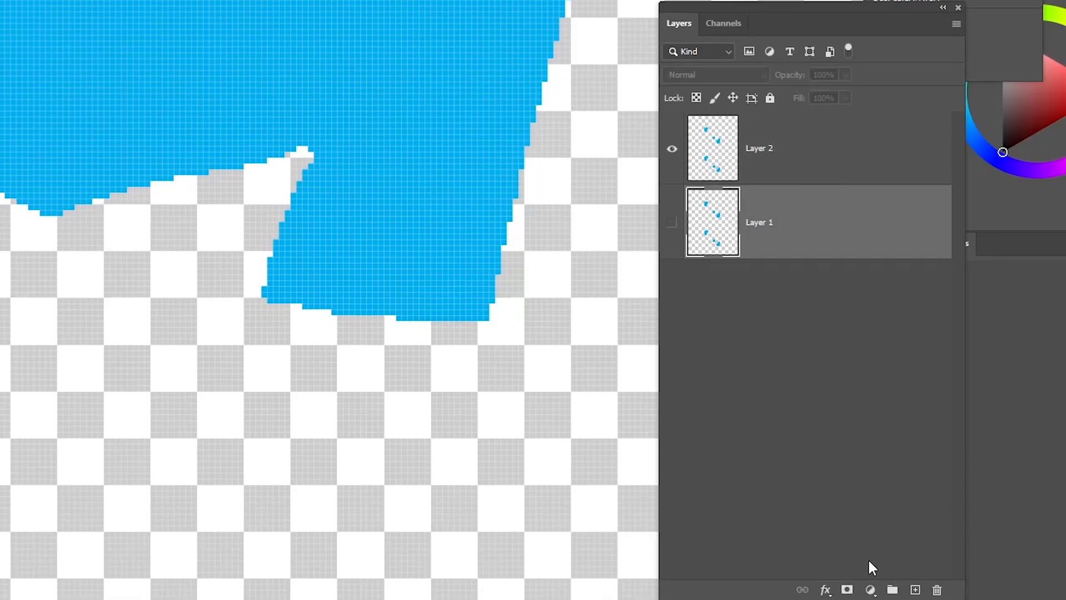
click(936, 590)
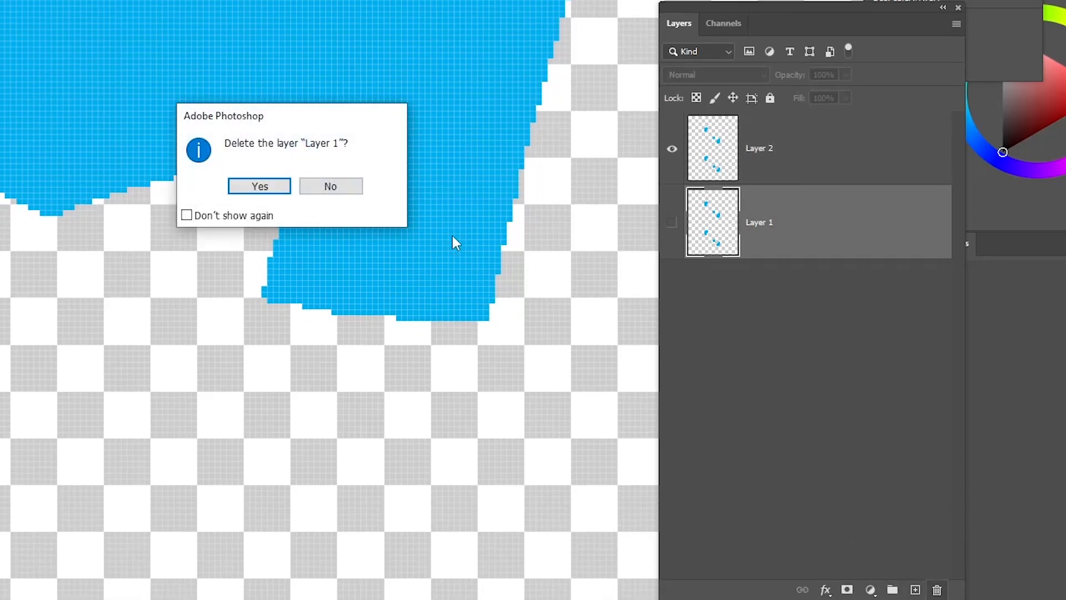
click(256, 185)
Flatten the gloss varnish image into a single background layer
scroll(441, 243, down, 3)
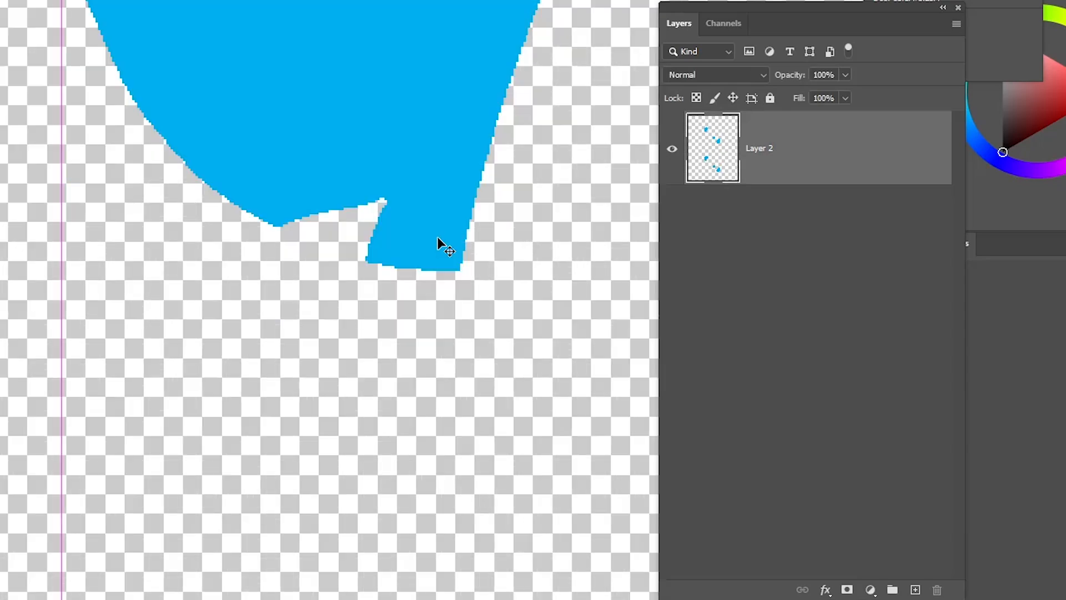
scroll(438, 240, down, 2)
right_click(744, 159)
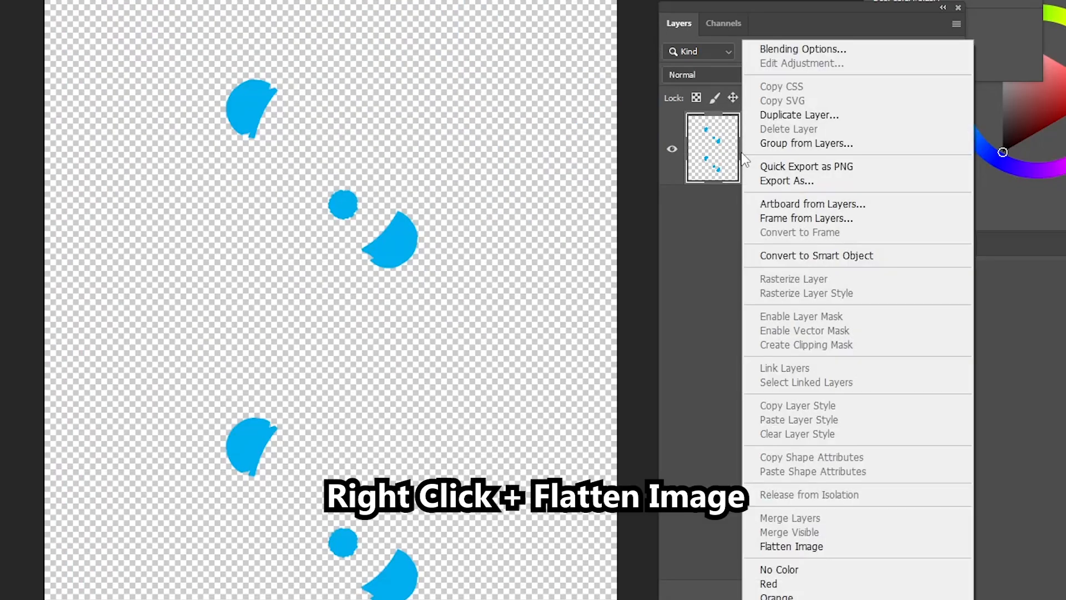
click(790, 544)
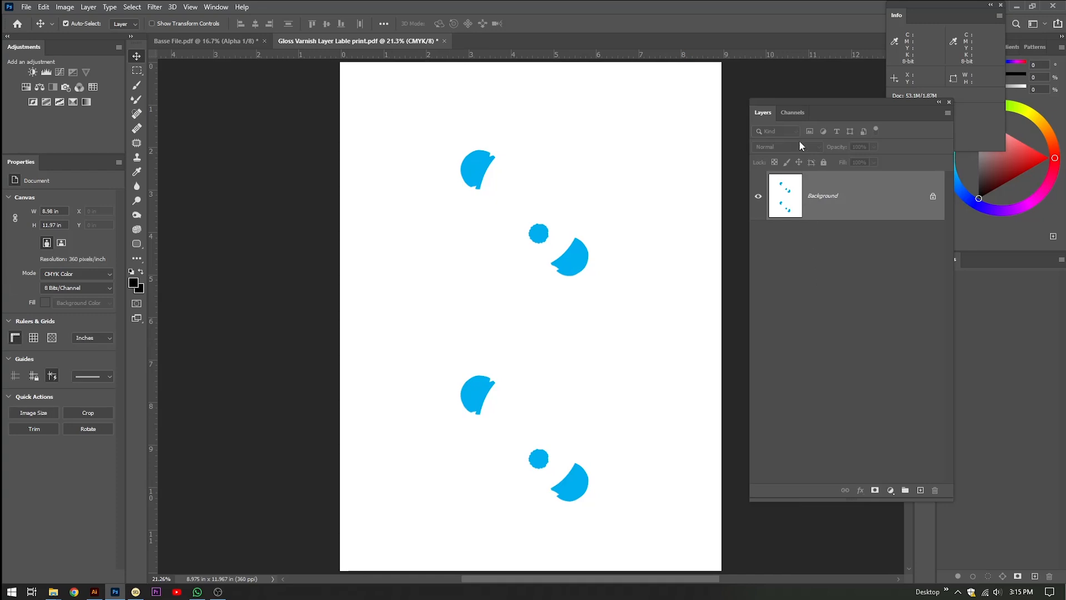
Check each colour channel of the gloss varnish file and isolate the Cyan channel
click(793, 113)
click(781, 194)
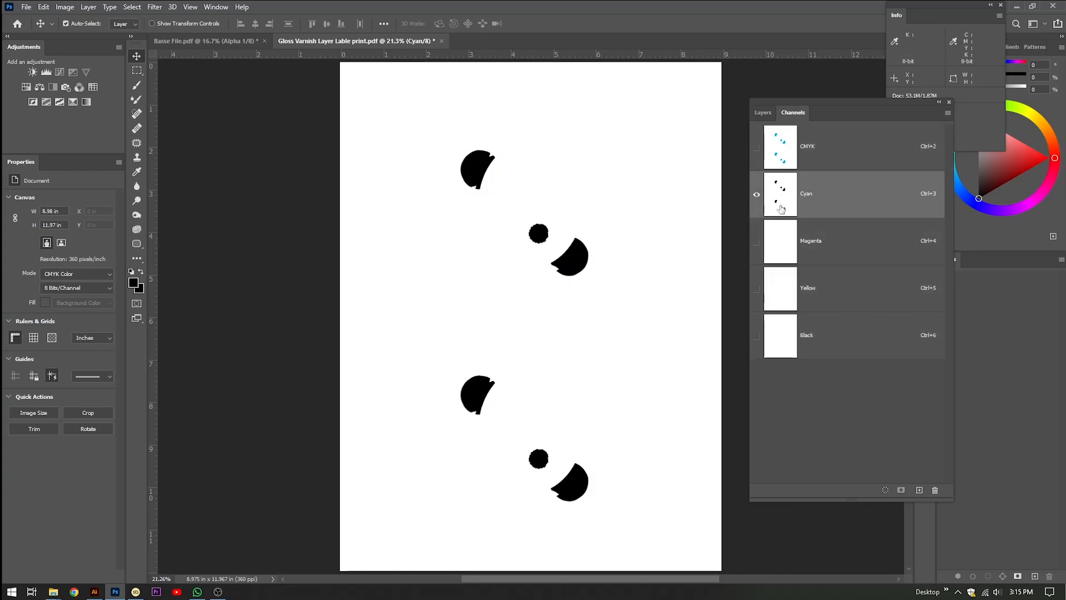
click(780, 238)
click(779, 295)
click(776, 337)
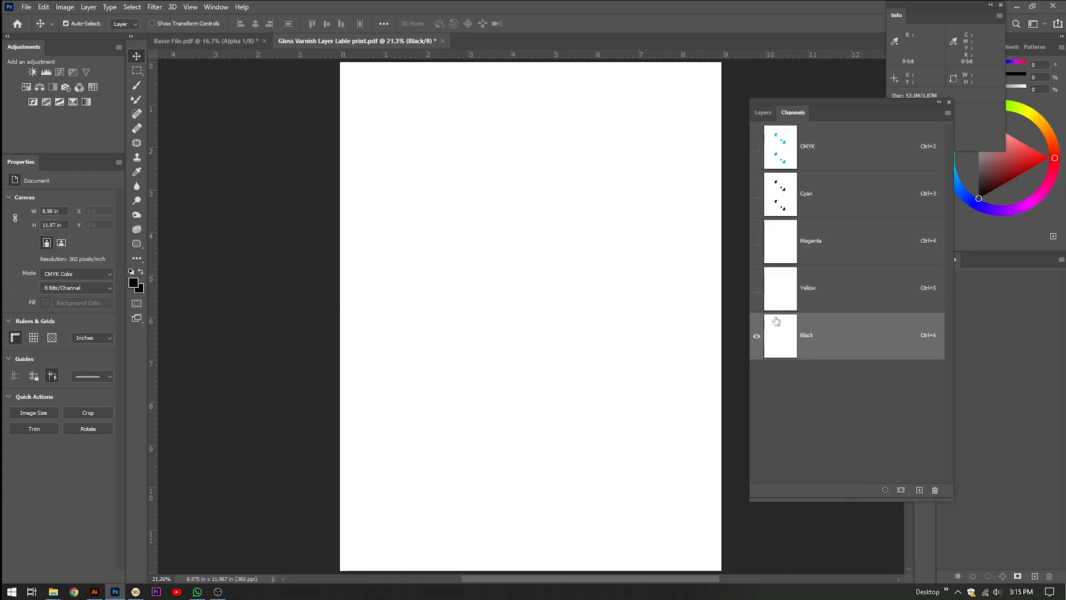
click(809, 200)
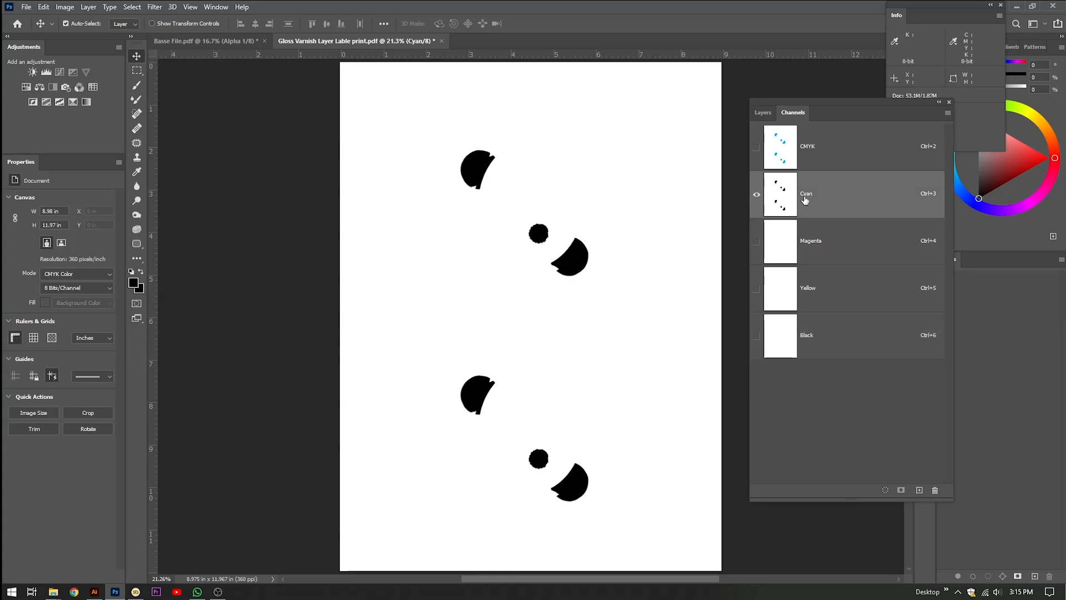
Select the whole Cyan channel and use Levels to move its black input level all the way to the white end
key(ctrl+a)
key(ctrl+l)
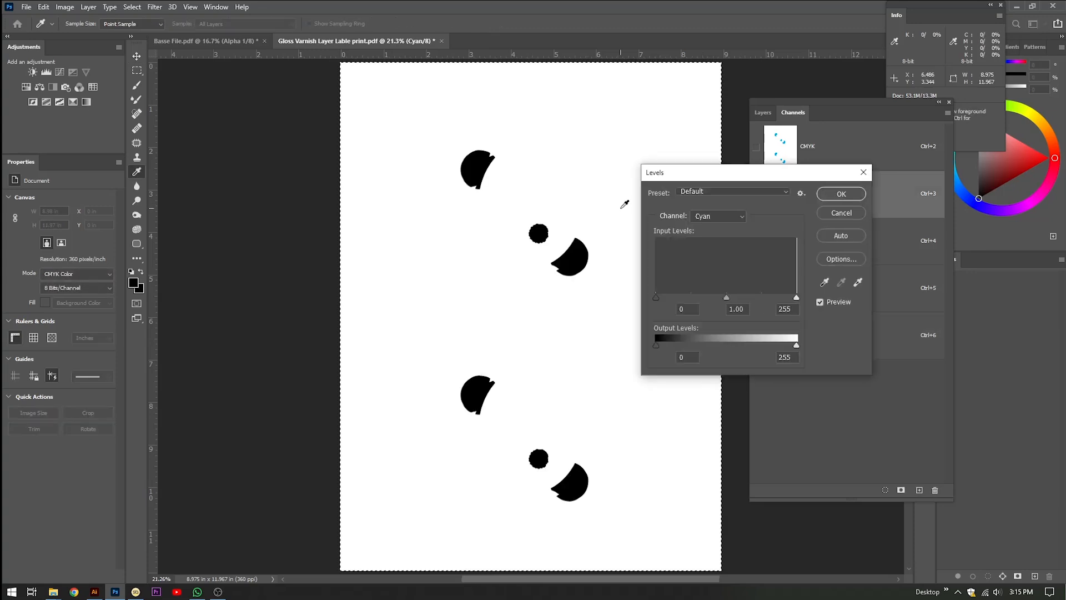
drag(655, 297, 798, 299)
click(828, 197)
key(v)
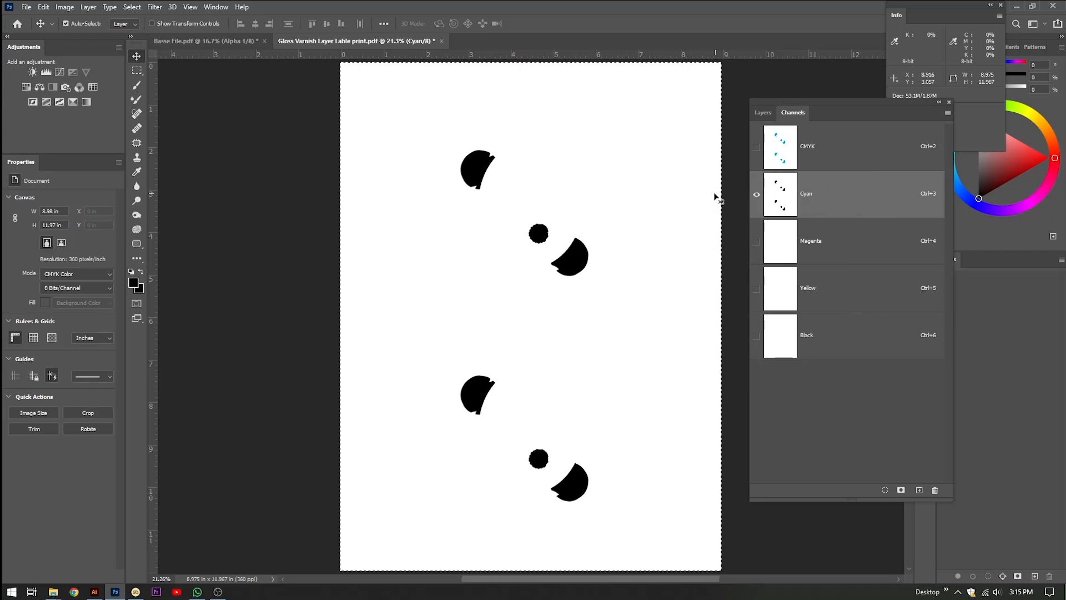
Cut the Cyan channel's artwork and paste it in place into the Alpha 1 channel of Basse File.pdf
key(ctrl+x)
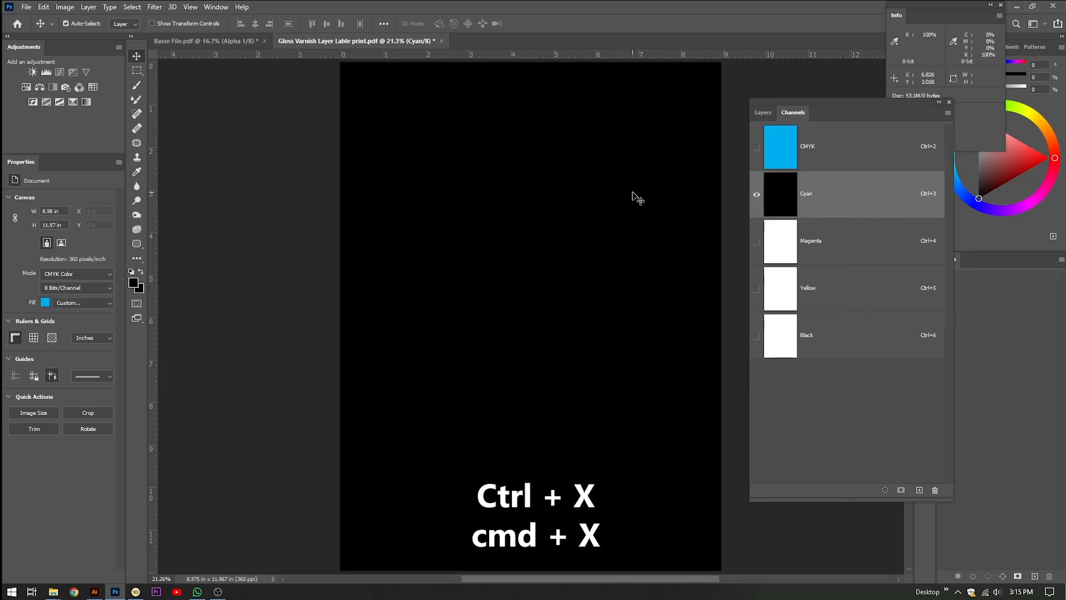
click(207, 42)
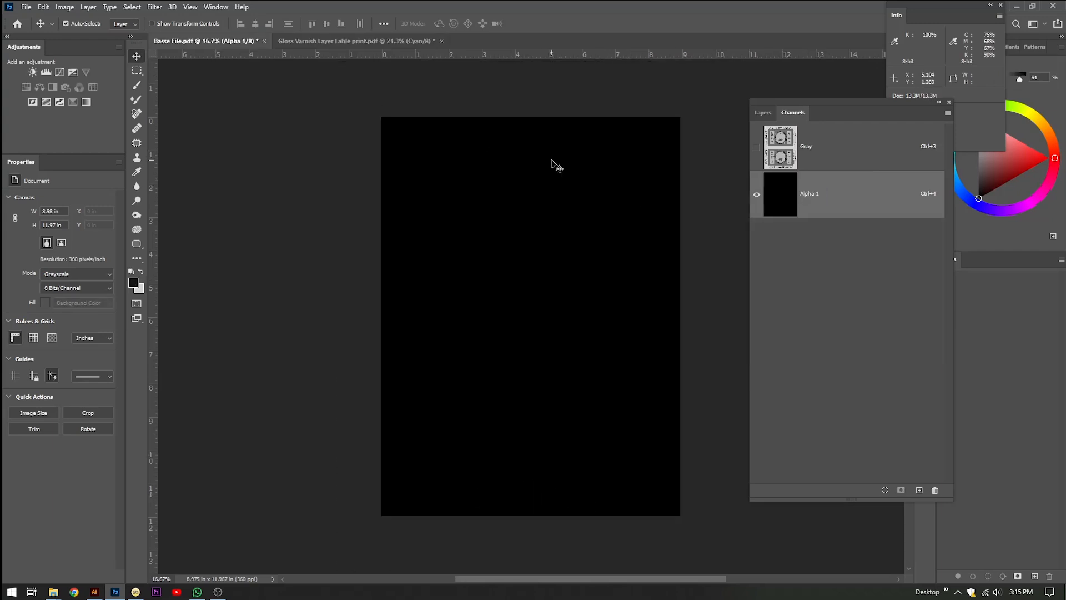
key(ctrl+shift+v)
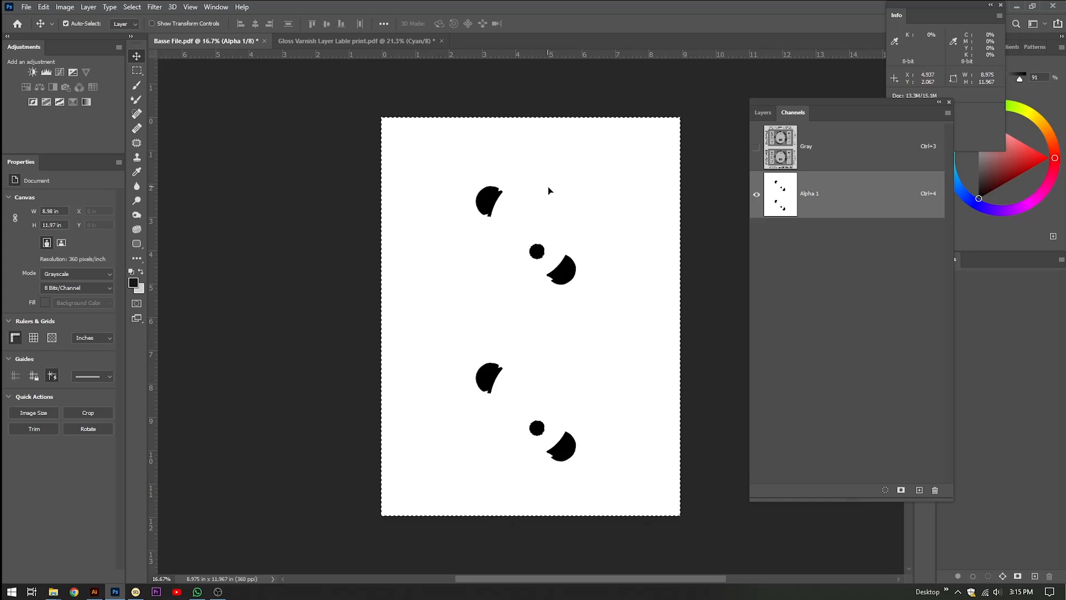
Copy "Gloss Varnish Layer" from the PDF's file name, show the Gray channel, and rename the Alpha 1 channel with it
key(alt+Tab)
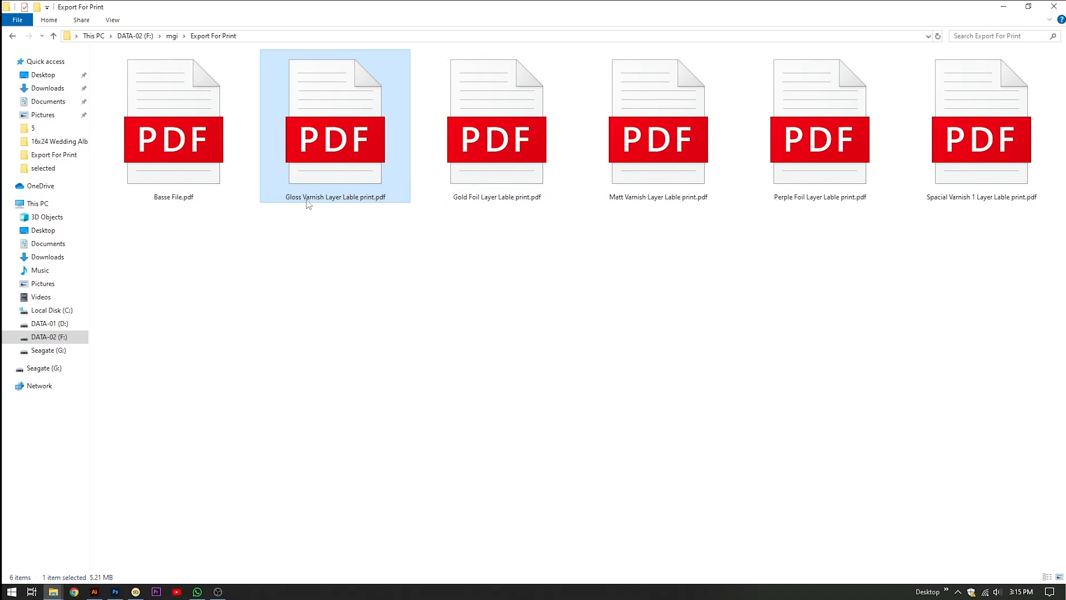
click(308, 201)
drag(286, 197, 339, 199)
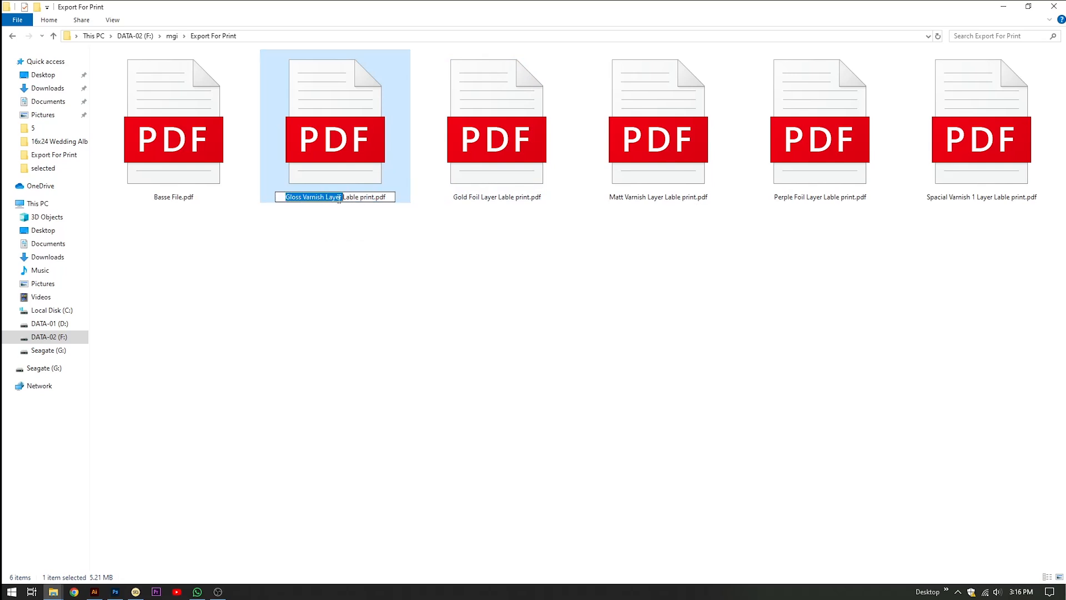
click(394, 224)
key(alt+Tab)
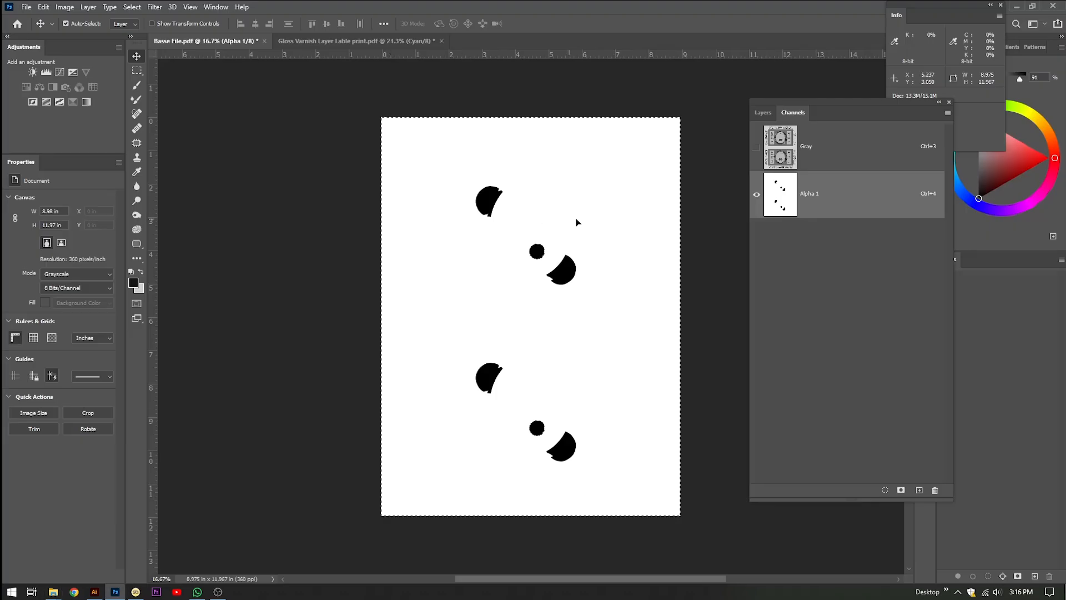
click(756, 147)
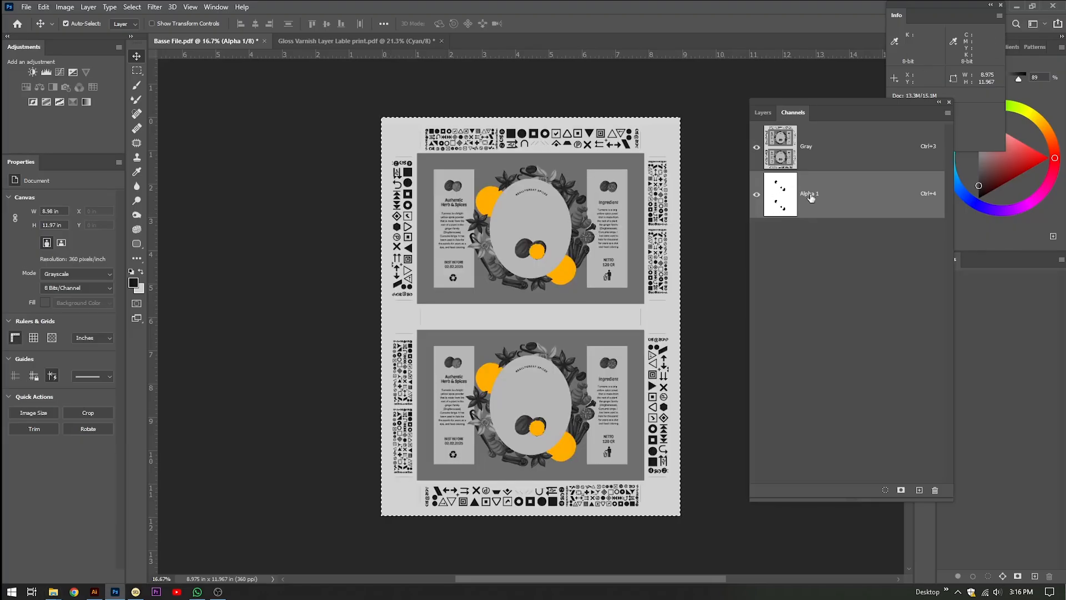
double_click(810, 194)
key(ctrl+v)
Set the Gloss Varnish Layer channel's overlay colour to cyan 00fffc and reduce its opacity
double_click(781, 194)
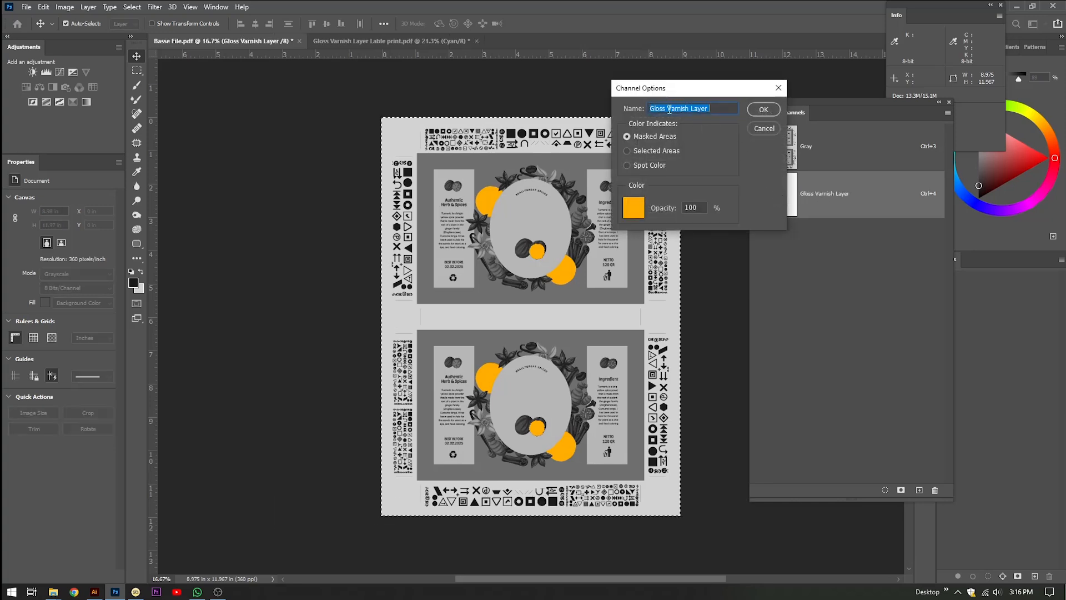
click(689, 110)
key(ctrl+a)
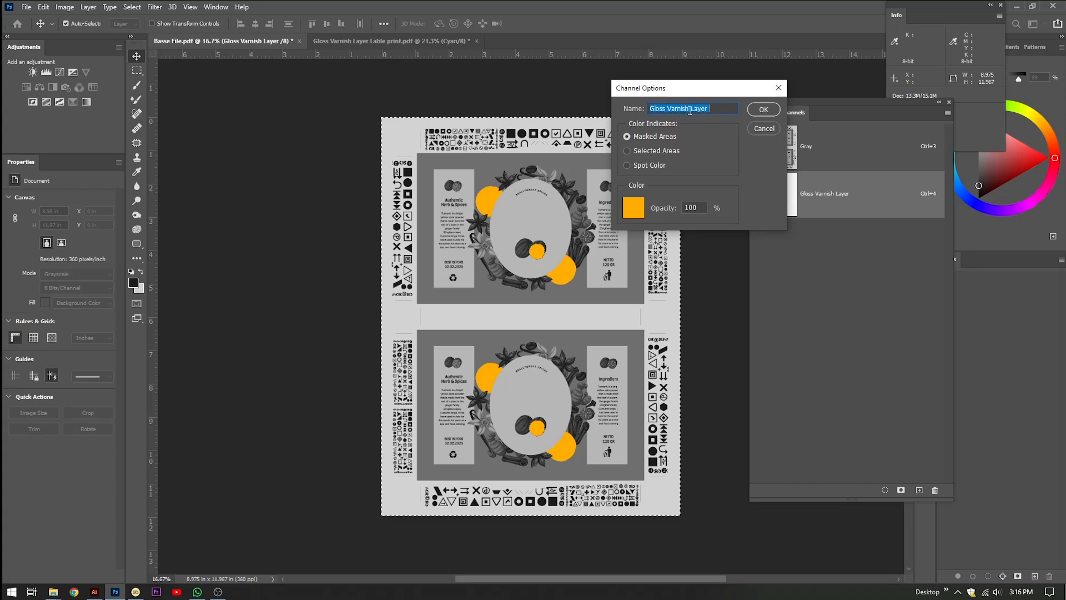
click(689, 110)
click(633, 207)
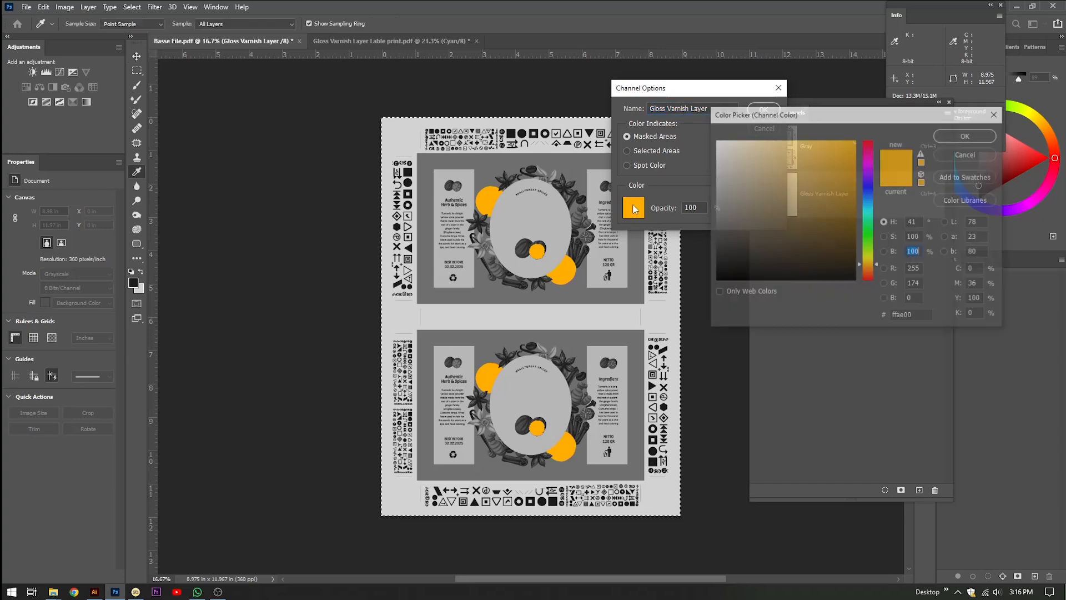
click(871, 211)
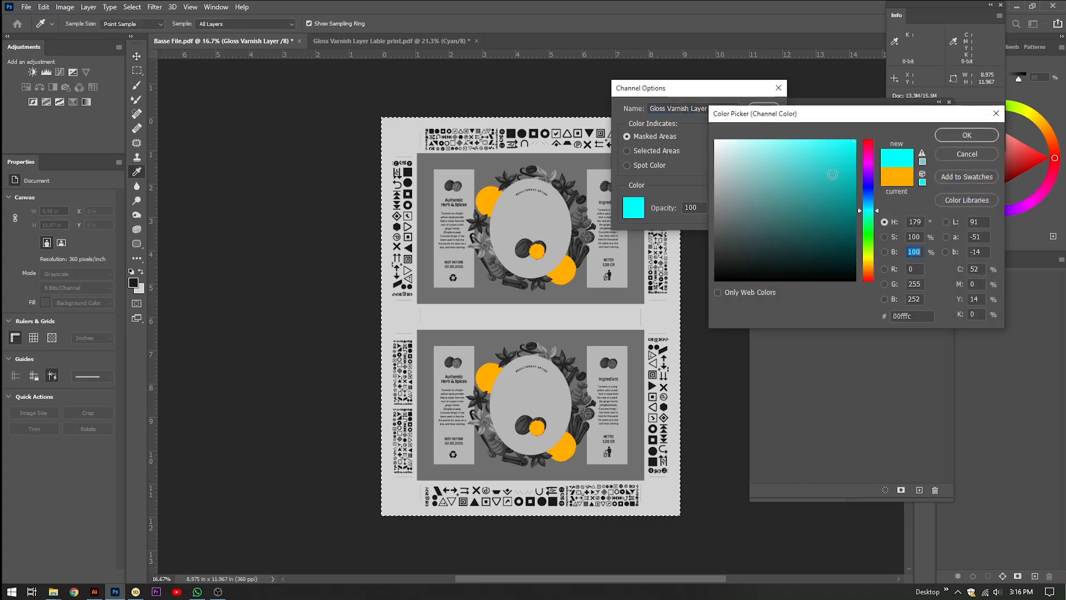
click(947, 136)
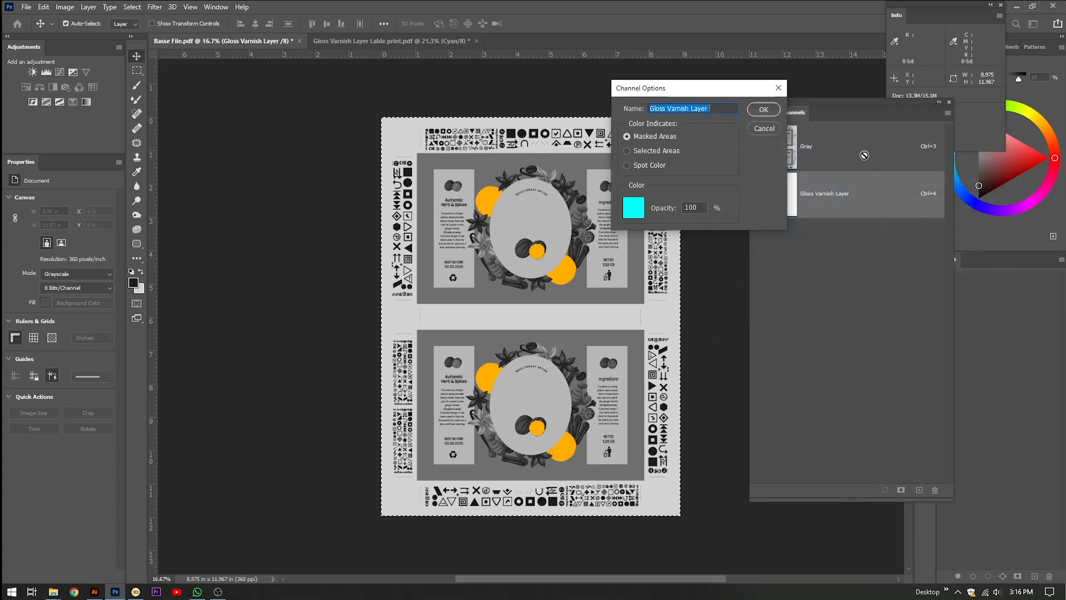
double_click(692, 211)
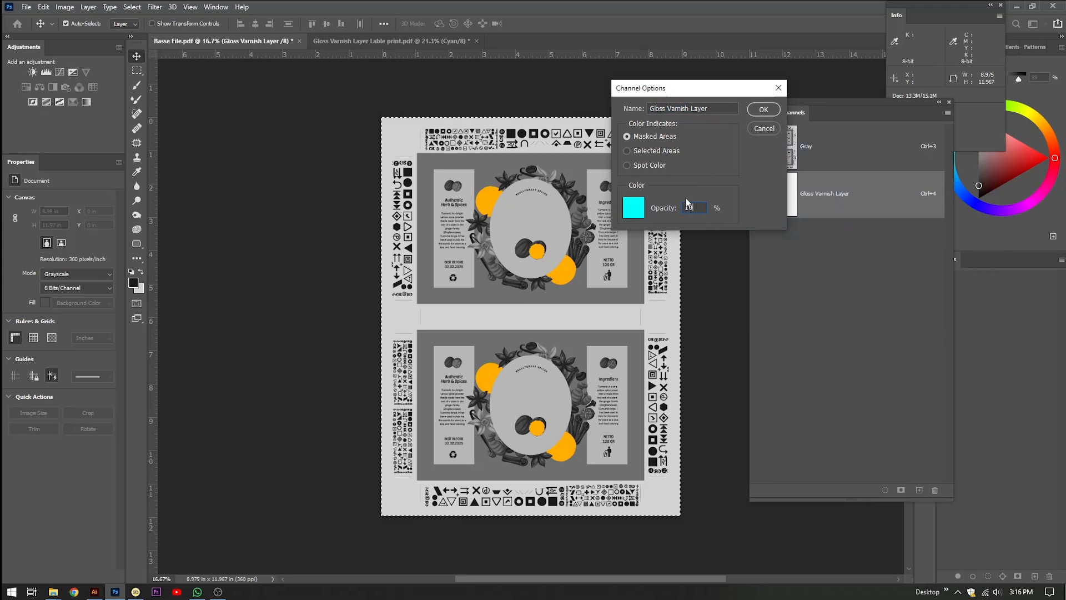
click(763, 110)
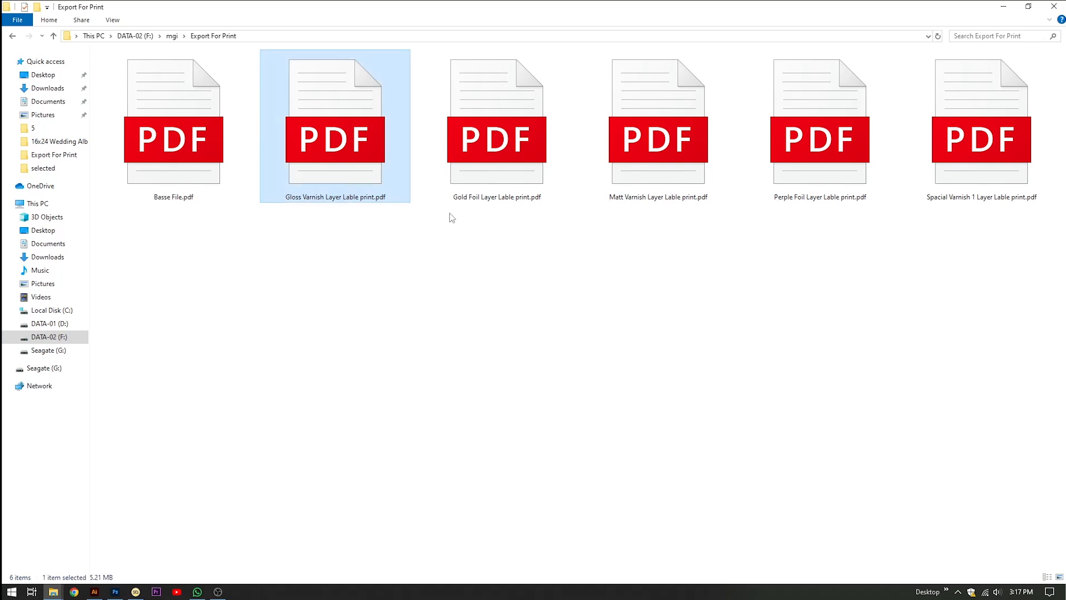
Open "Gold Foil Layer Lable print.pdf" from the Export For Print folder in Photoshop at 360 pixels/inch, CMYK Color, 8 bit
click(482, 192)
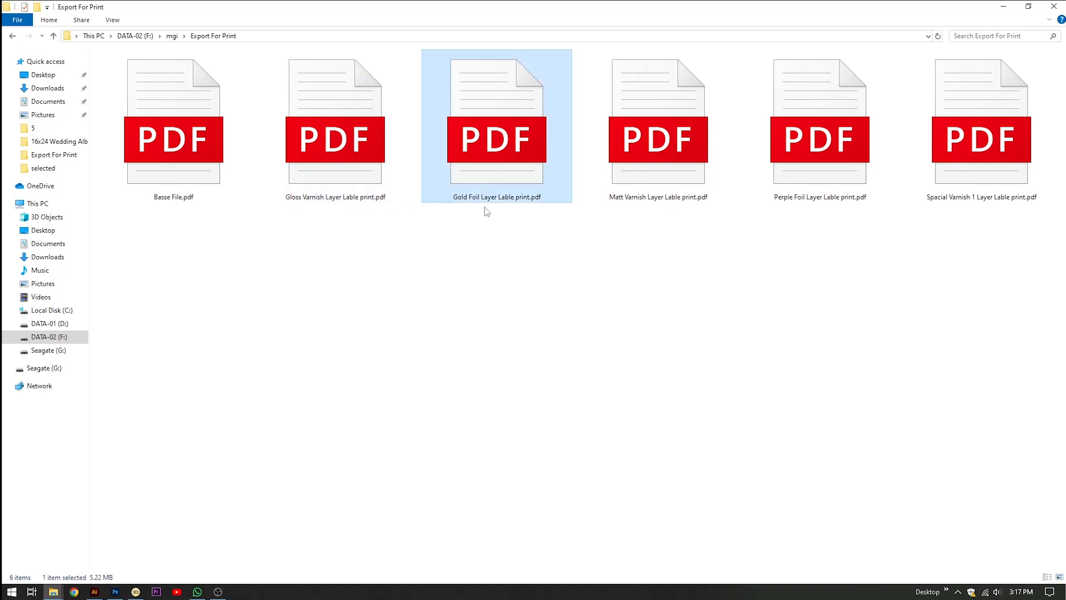
drag(487, 119, 560, 43)
key(alt+Tab)
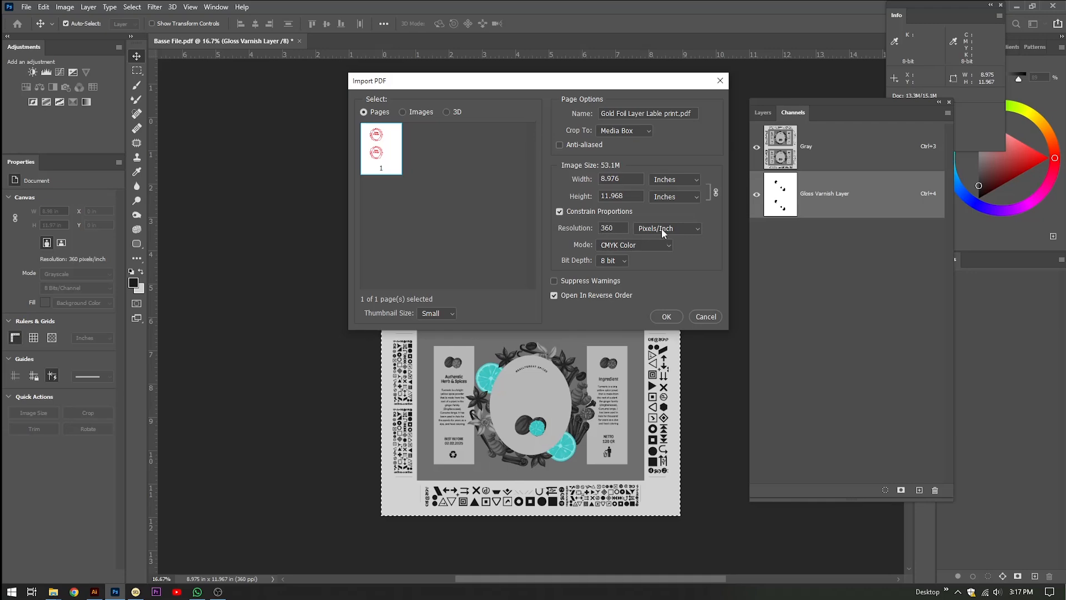
click(666, 316)
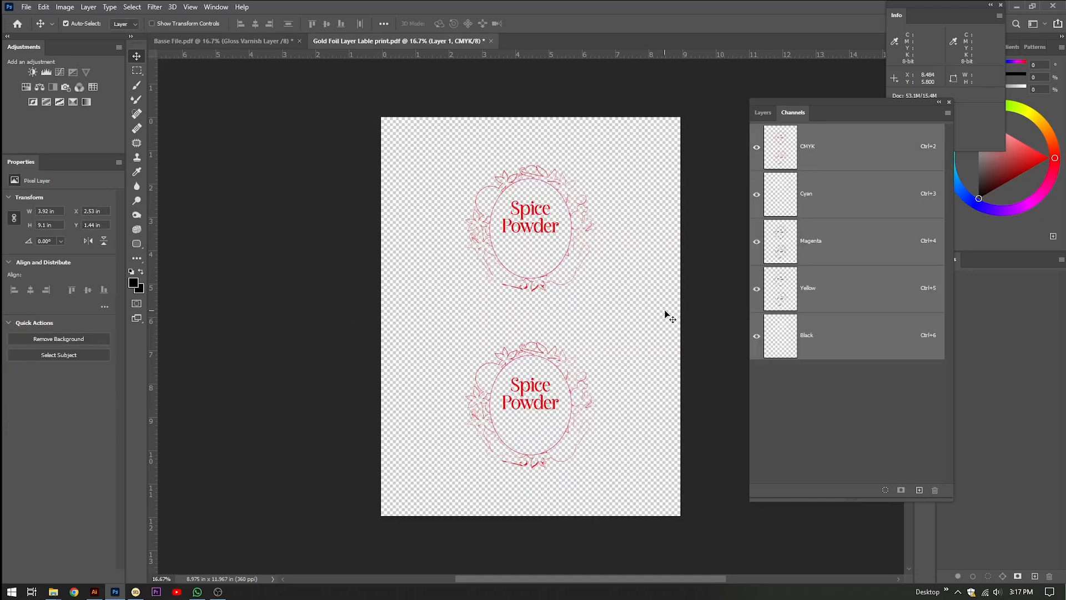
Flatten the gold foil image into a single background layer
click(763, 114)
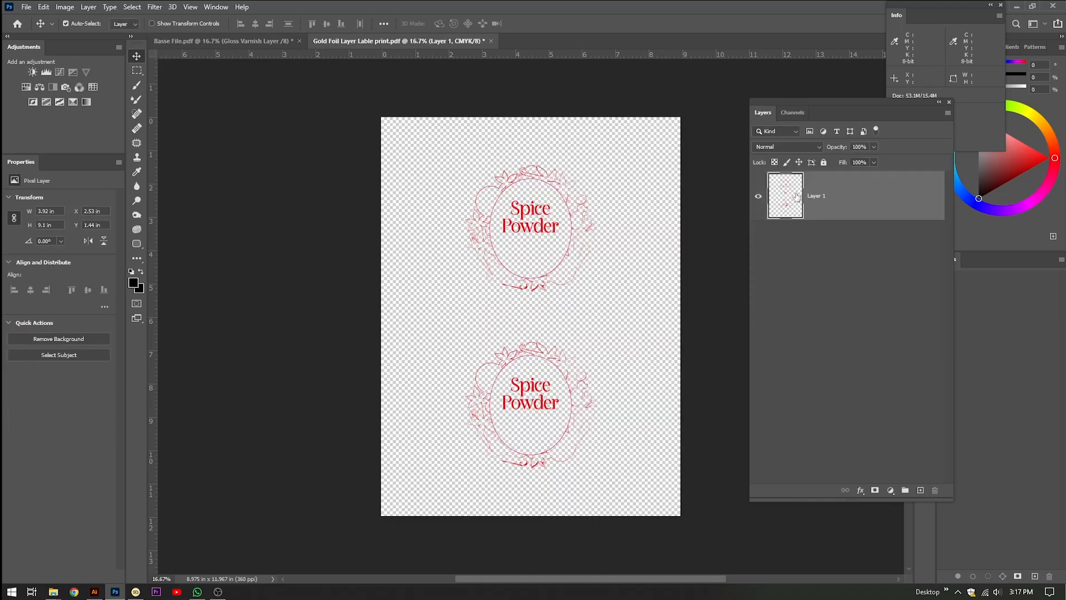
right_click(835, 193)
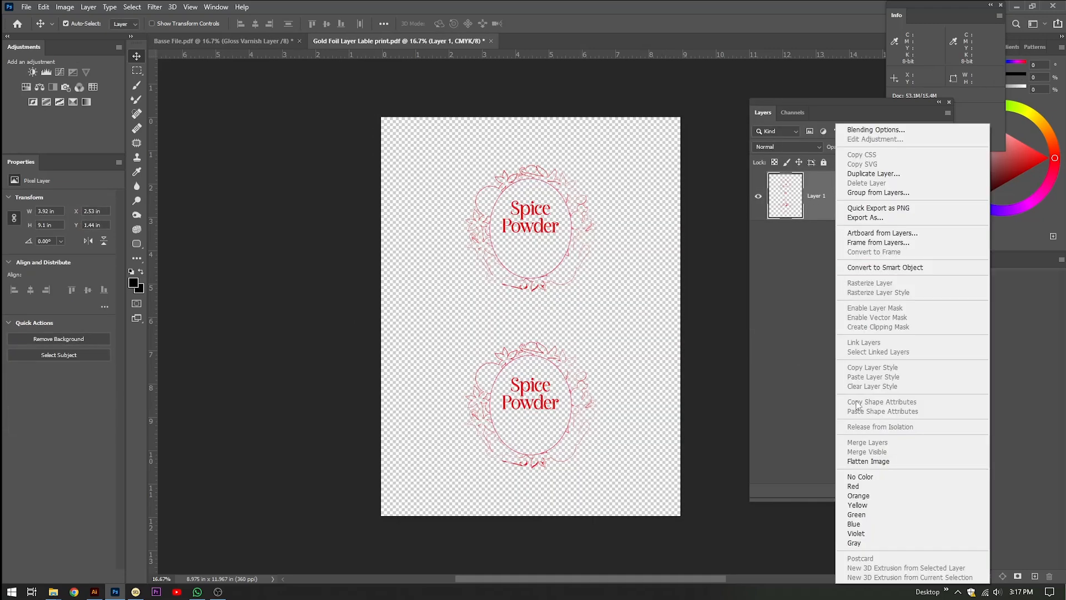
click(865, 460)
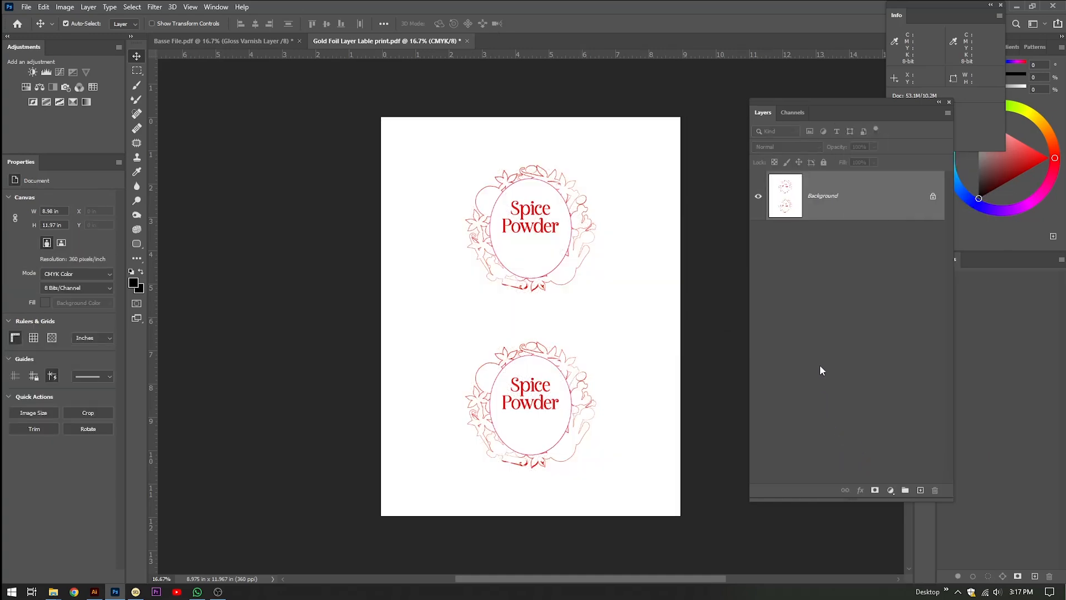
Compare the gold foil file's ink channels, select Magenta, and set its black input level to 253 with Levels
click(794, 114)
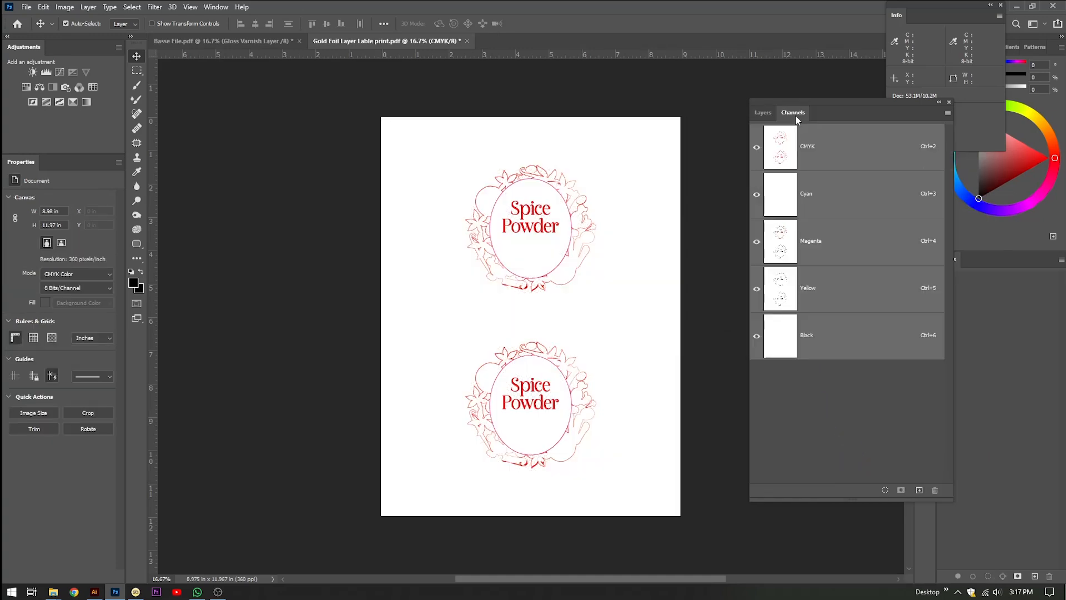
click(782, 192)
click(777, 241)
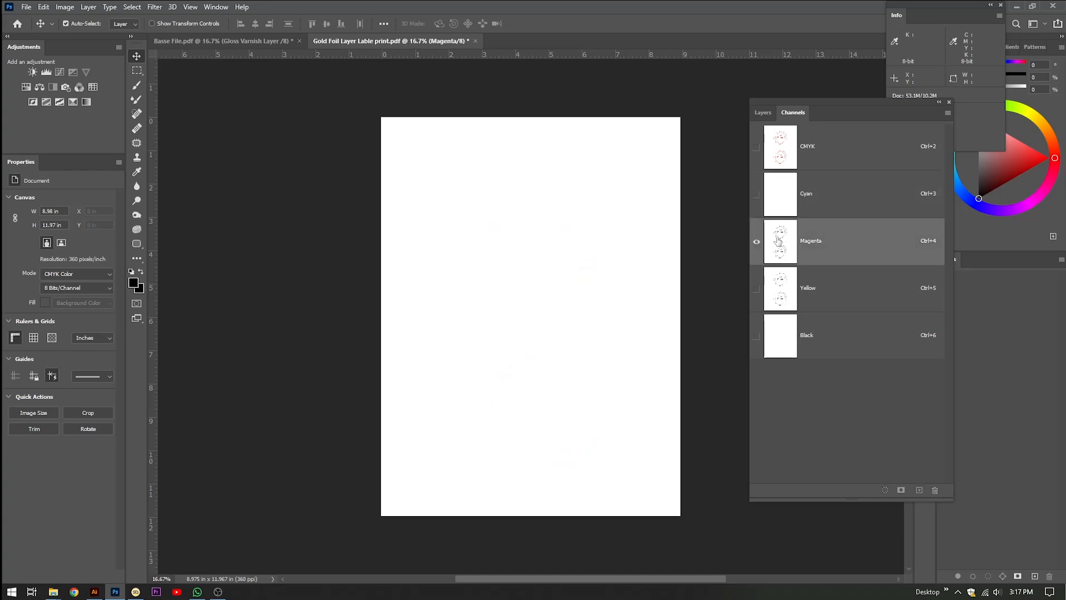
click(778, 290)
click(784, 346)
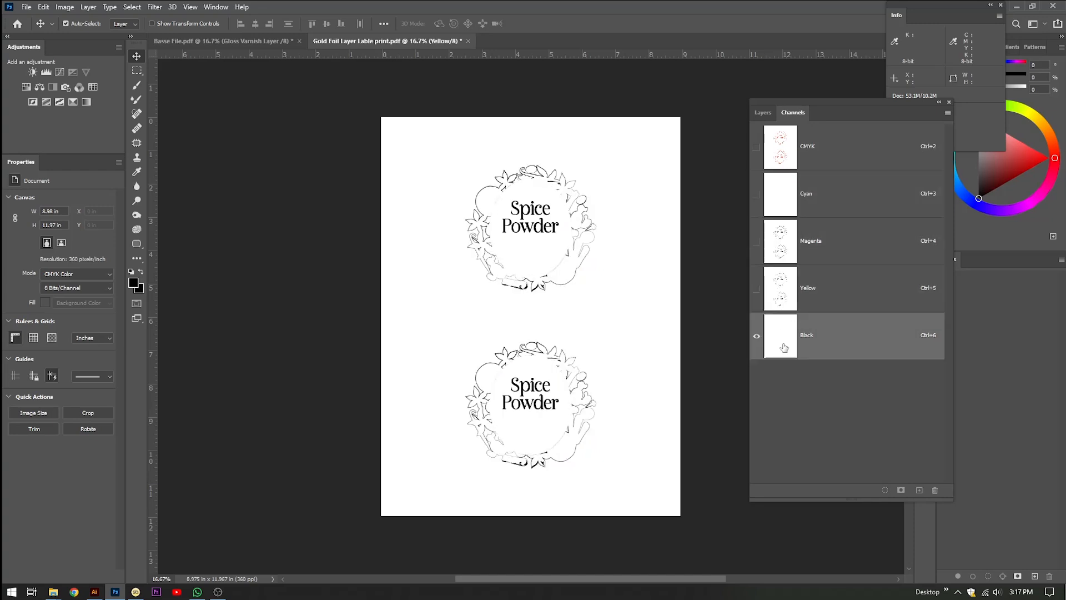
click(782, 286)
click(806, 246)
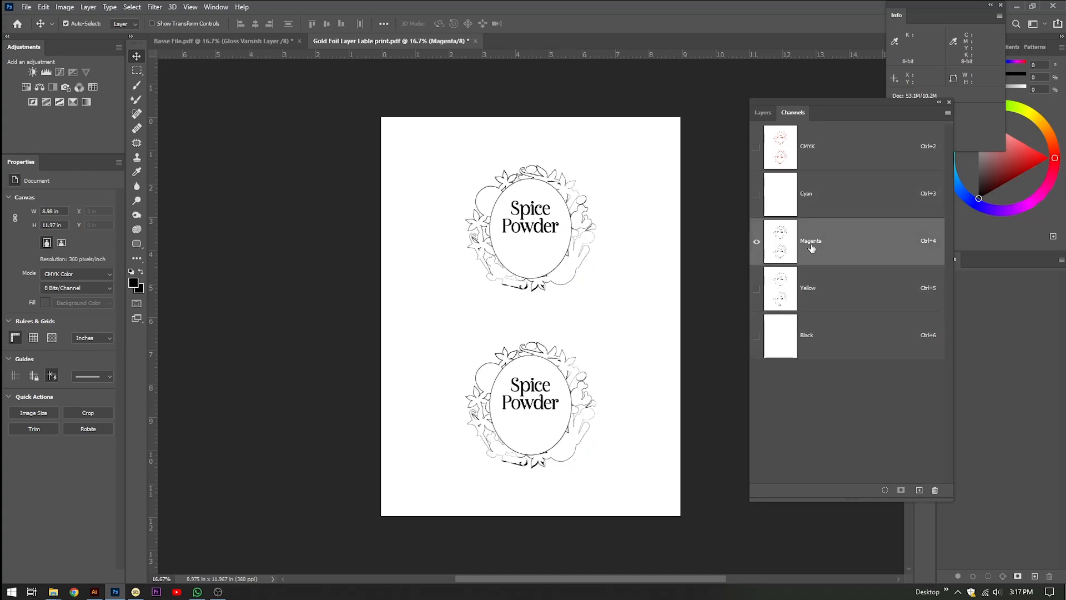
key(ctrl+l)
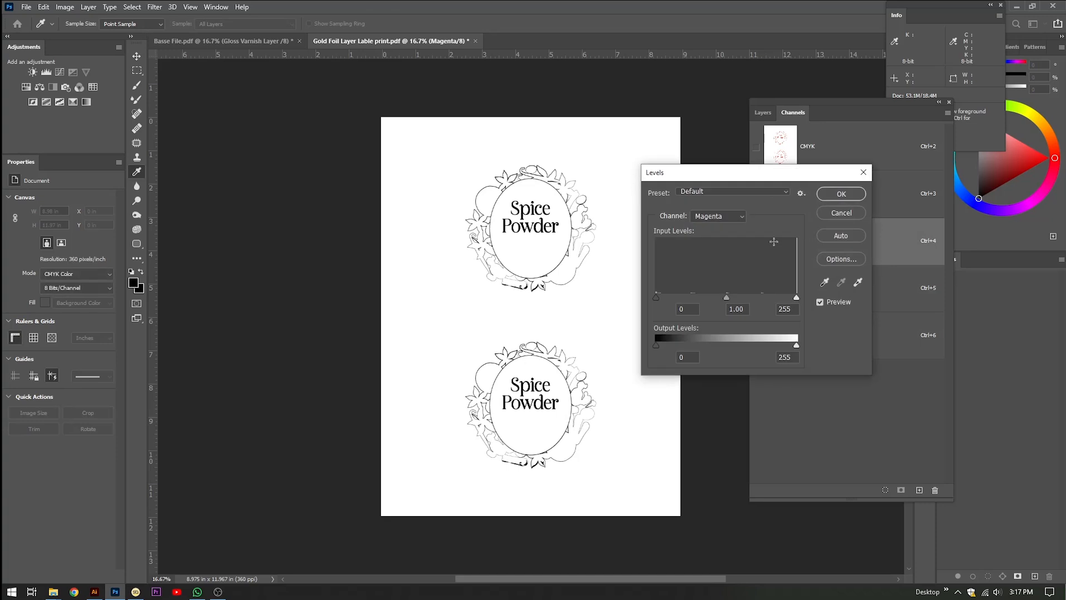
drag(656, 298, 805, 293)
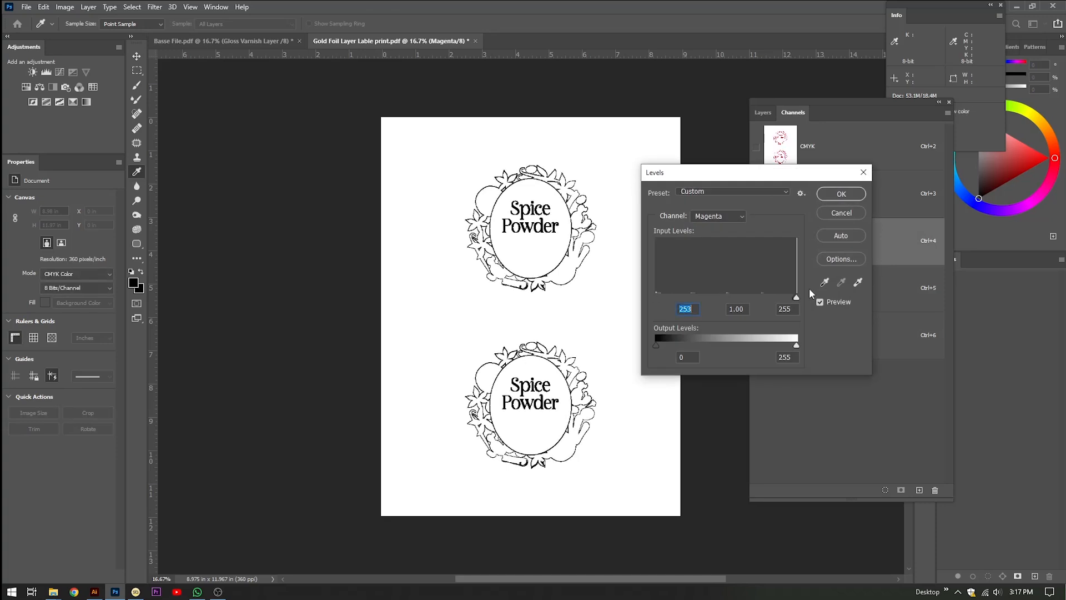
click(825, 194)
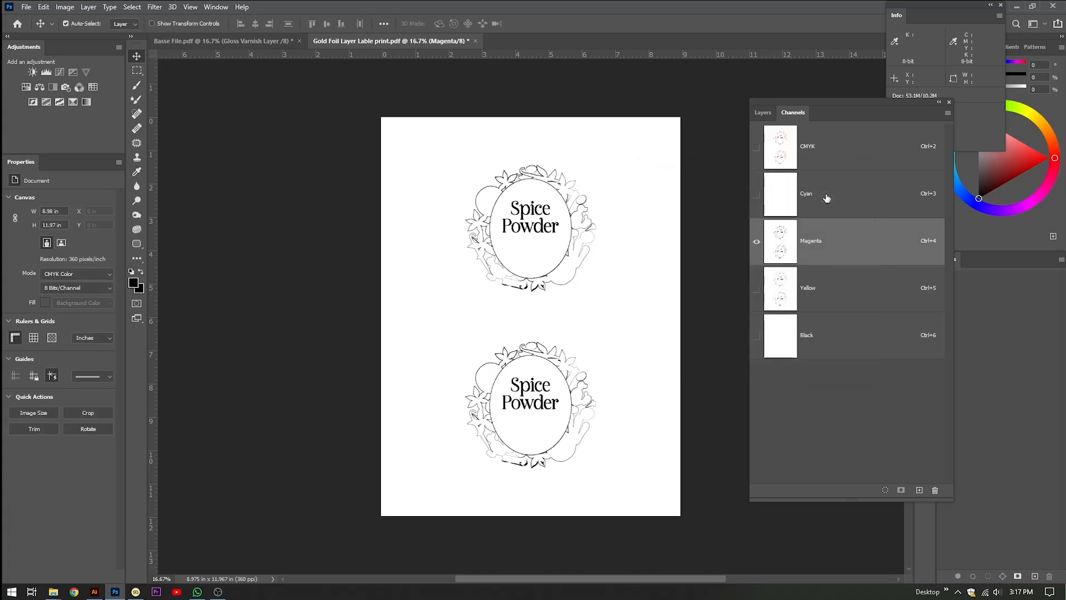
Cut the entire Magenta channel artwork and paste it into a new alpha channel in Basse File.pdf
key(ctrl+a)
key(alt+BackSpace)
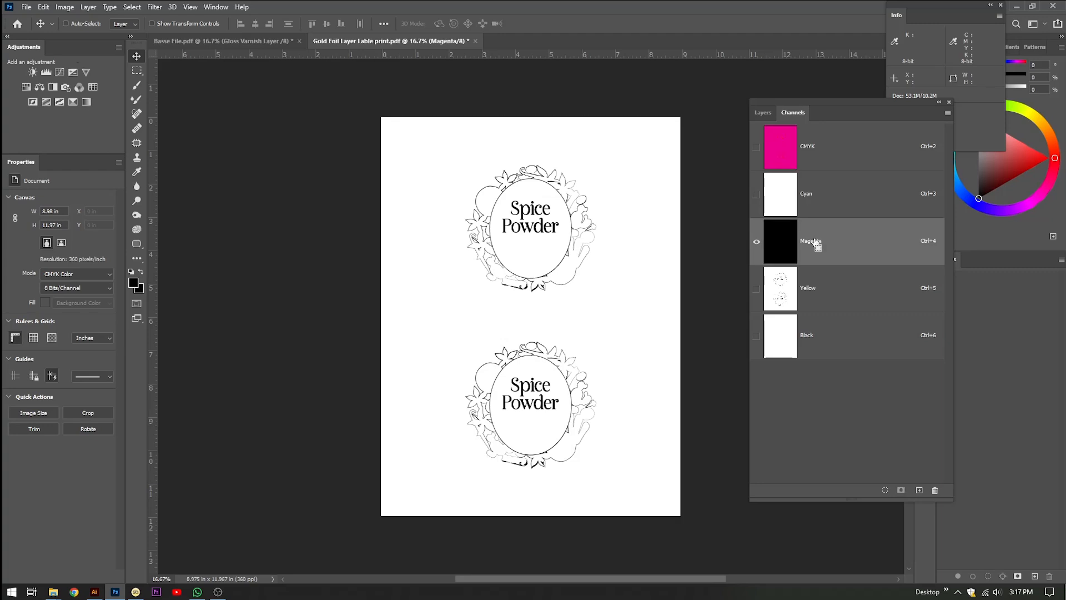
key(ctrl+d)
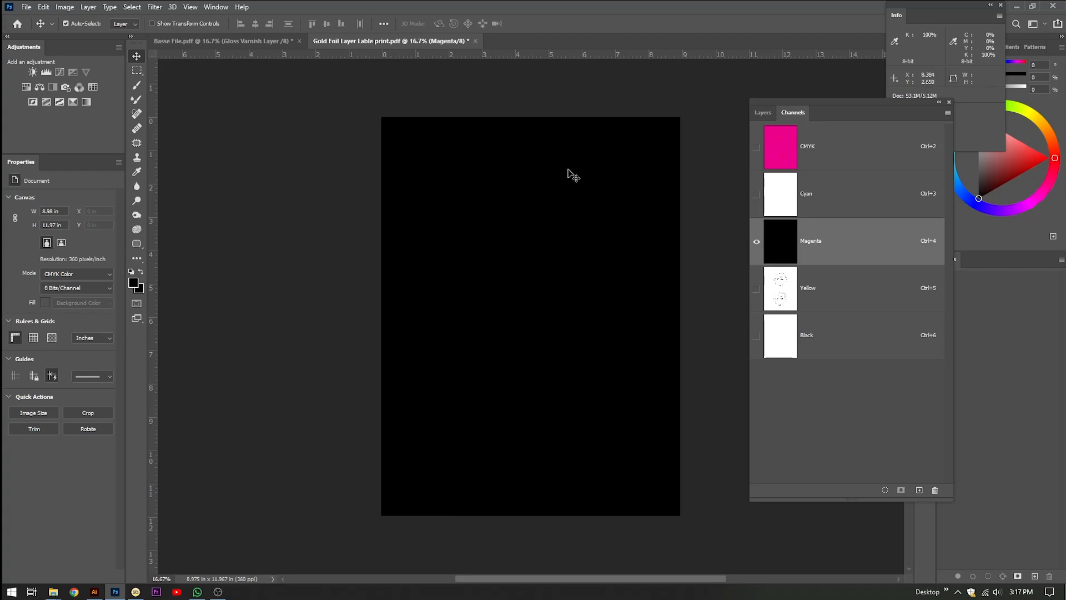
click(252, 43)
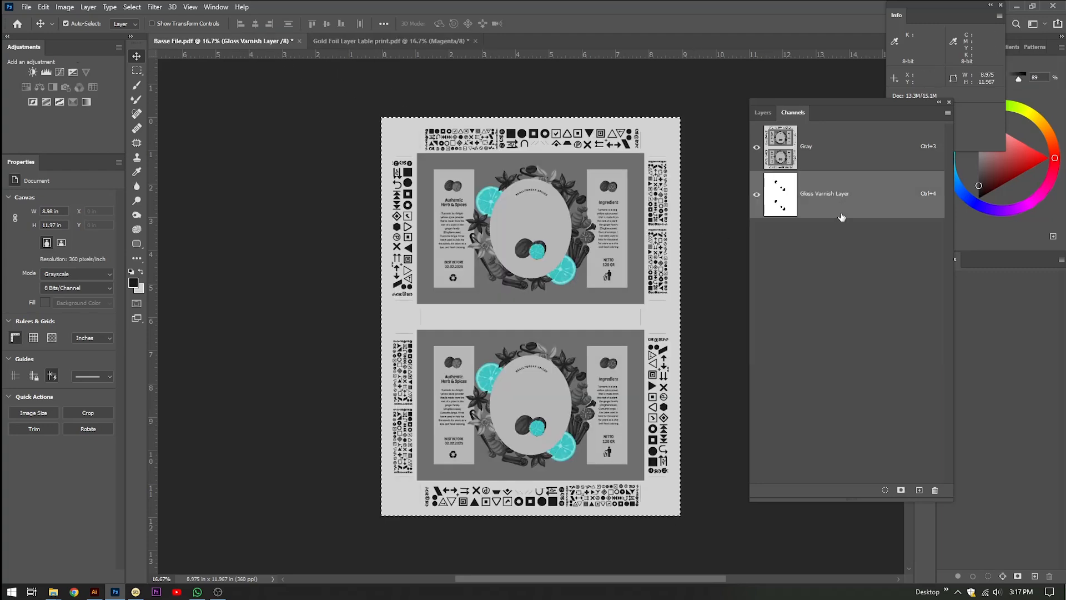
click(918, 490)
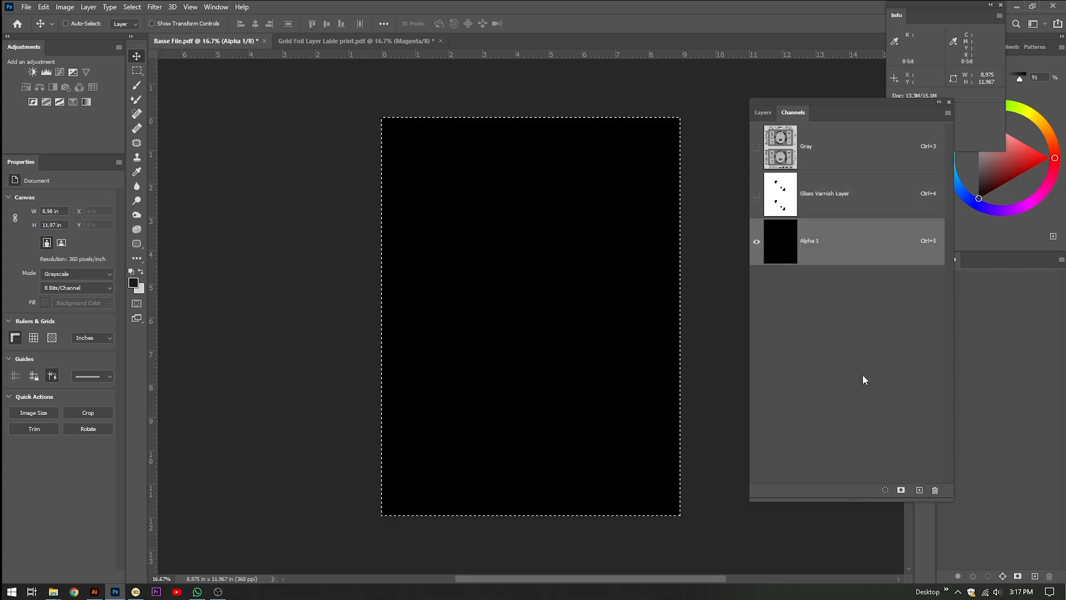
key(ctrl+v)
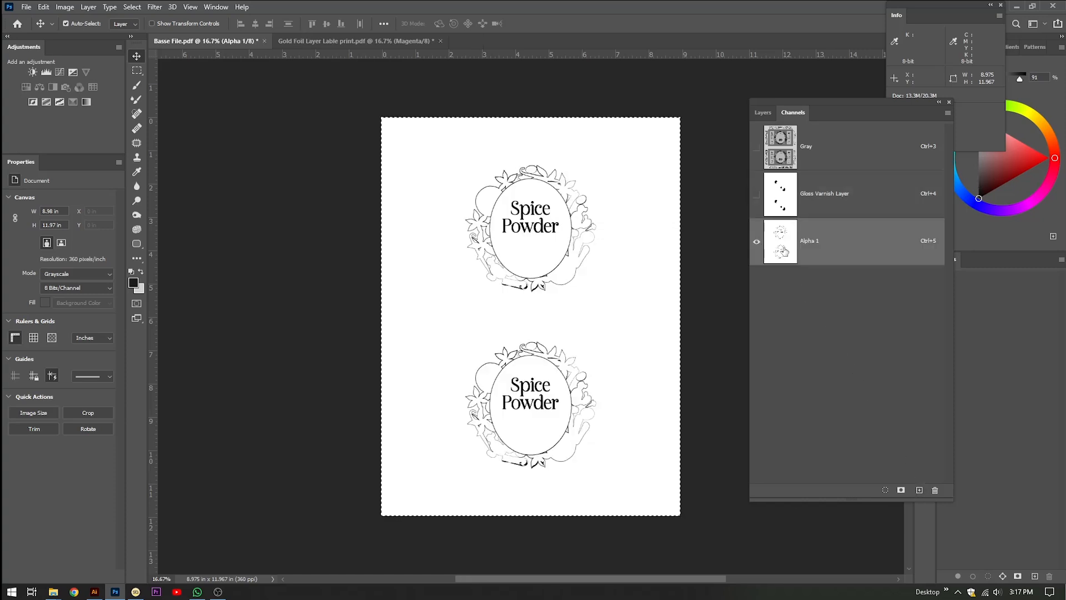
Show the Gloss Varnish Layer and Gray channels, and rename Alpha 1 as "Gold Foil Layer", copied from the gold foil PDF's file name
click(756, 194)
click(756, 147)
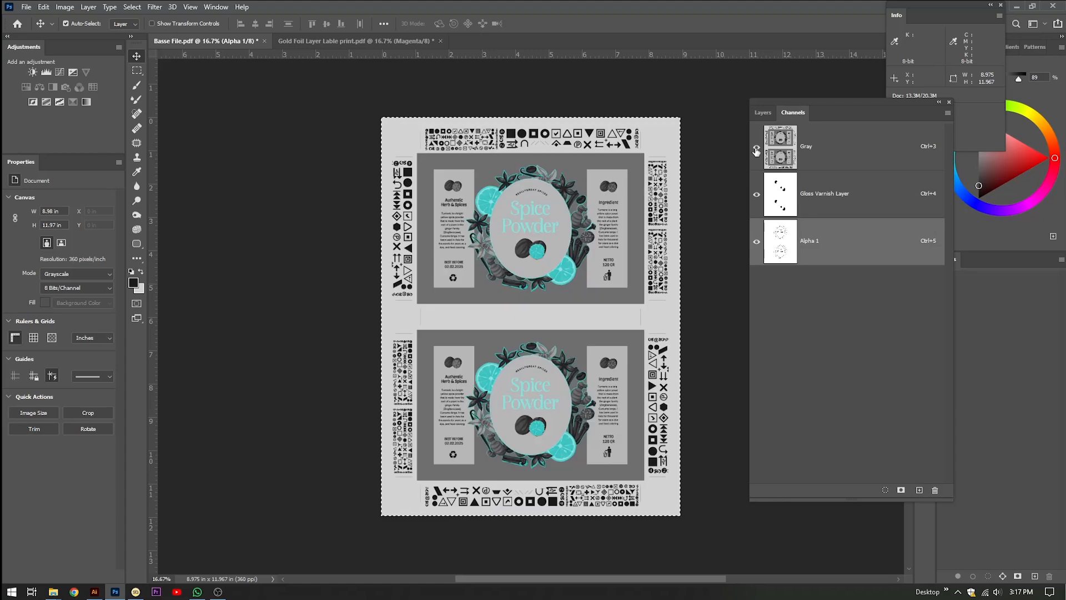
double_click(786, 251)
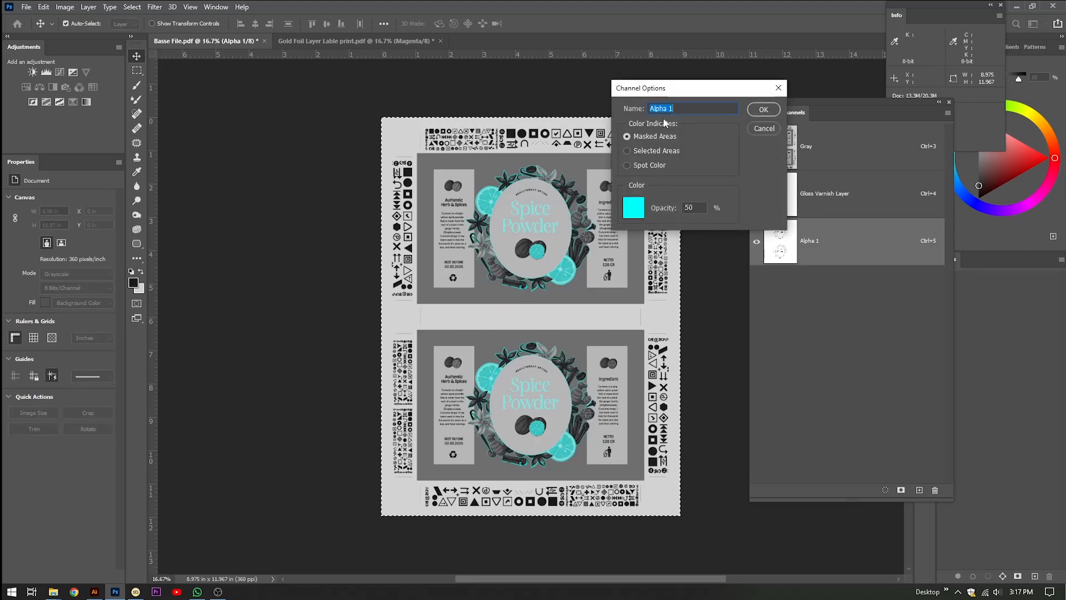
key(alt+Tab)
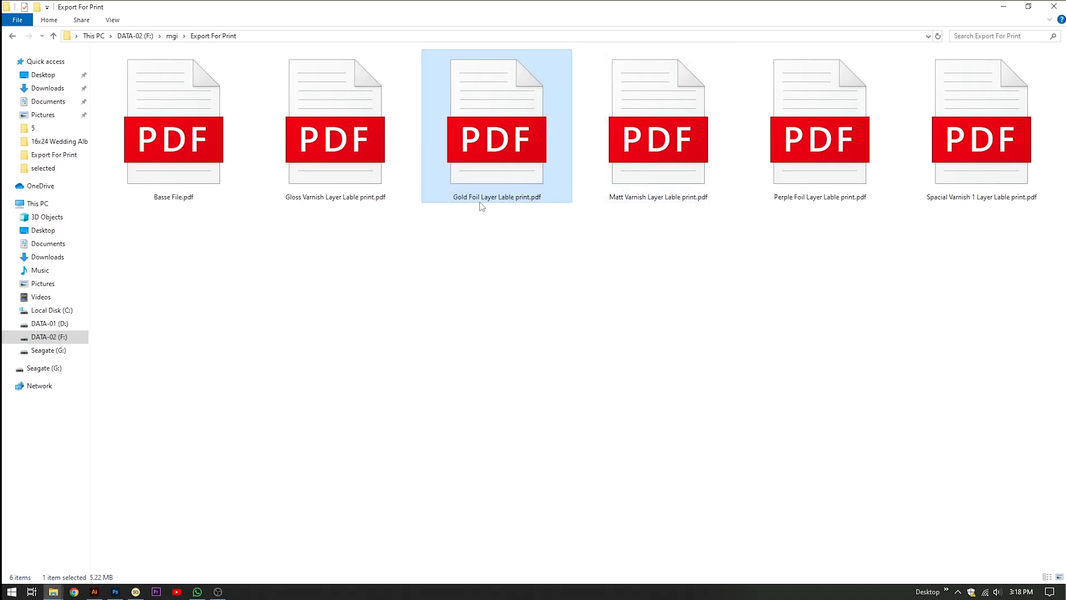
key(F2)
click(455, 197)
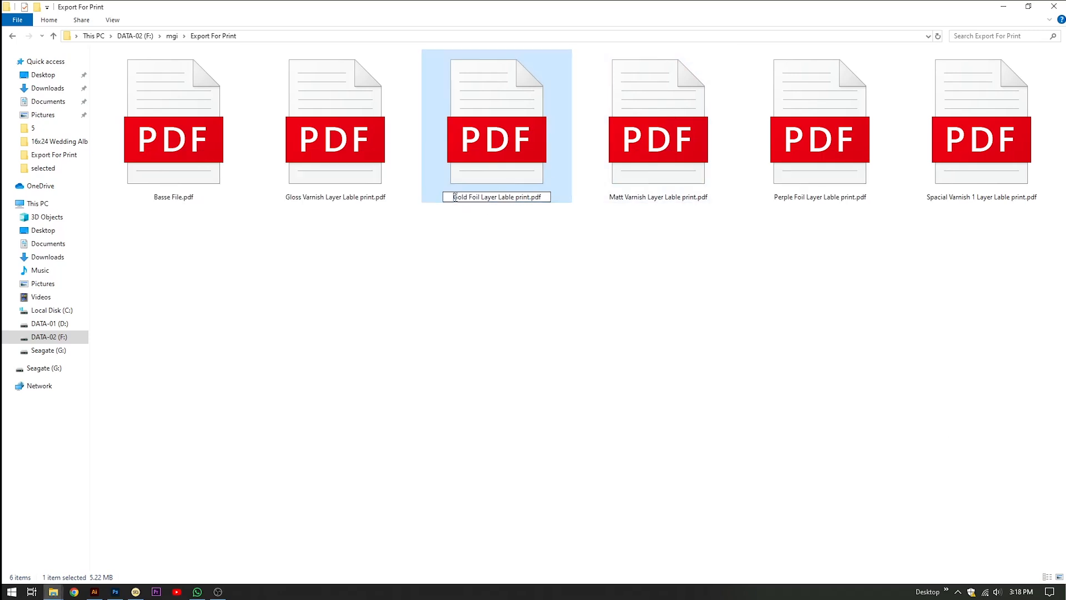
drag(461, 197, 498, 197)
key(ctrl+c)
key(alt+Tab)
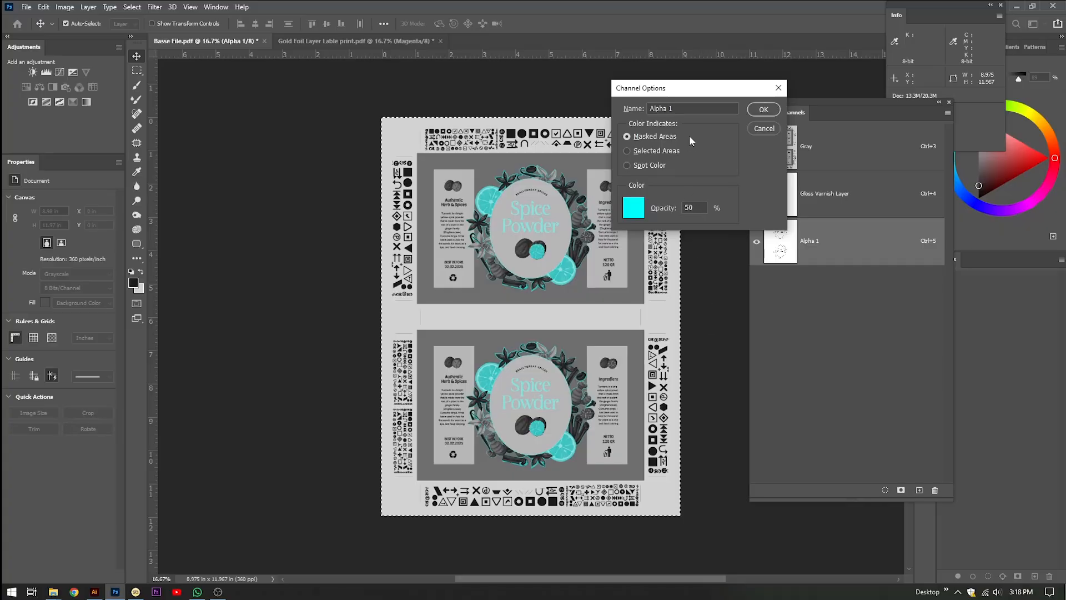
triple_click(683, 108)
key(ctrl+v)
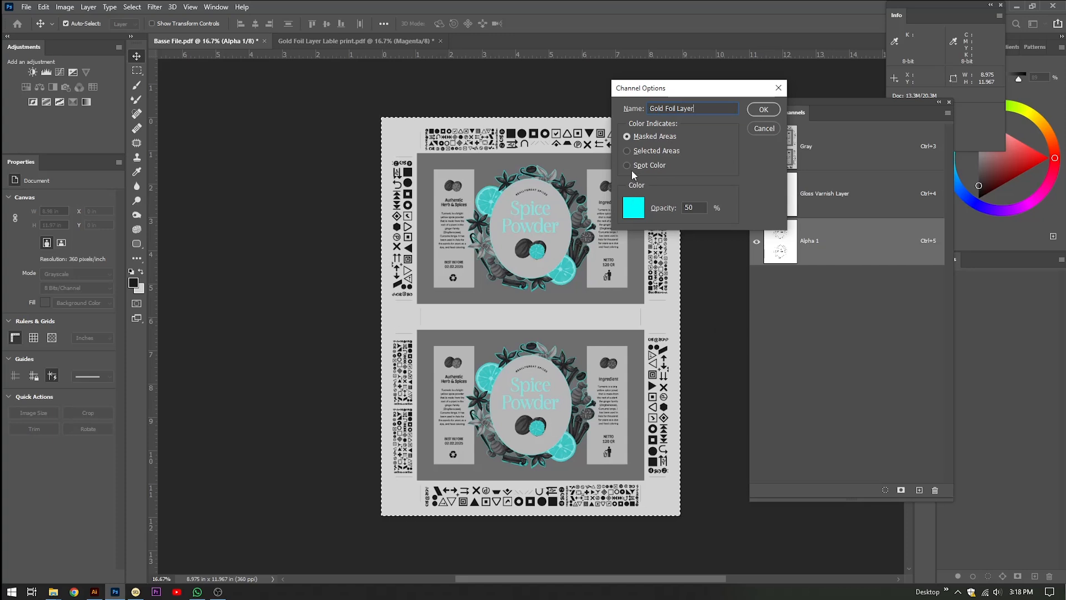
Set the Gold Foil Layer channel's overlay colour to golden yellow ffc600 and its opacity to 100%
click(633, 208)
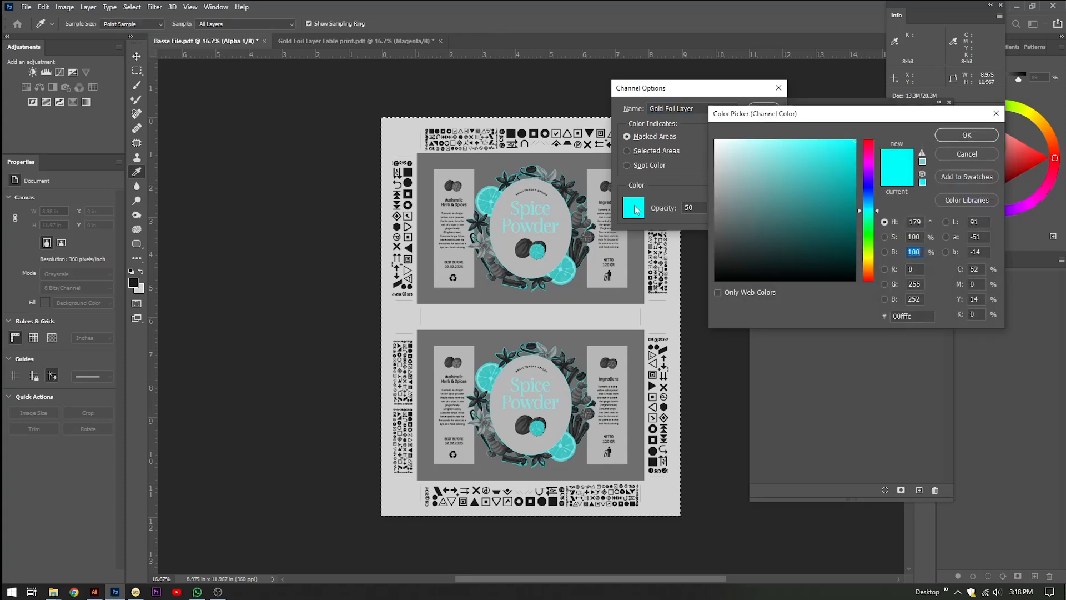
click(869, 264)
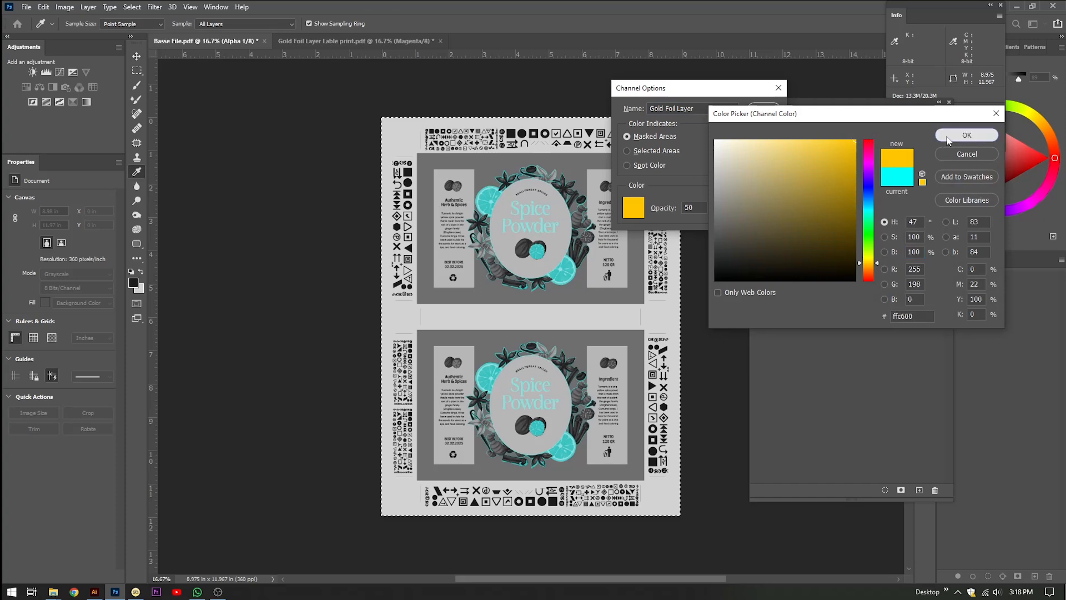
click(966, 136)
click(764, 111)
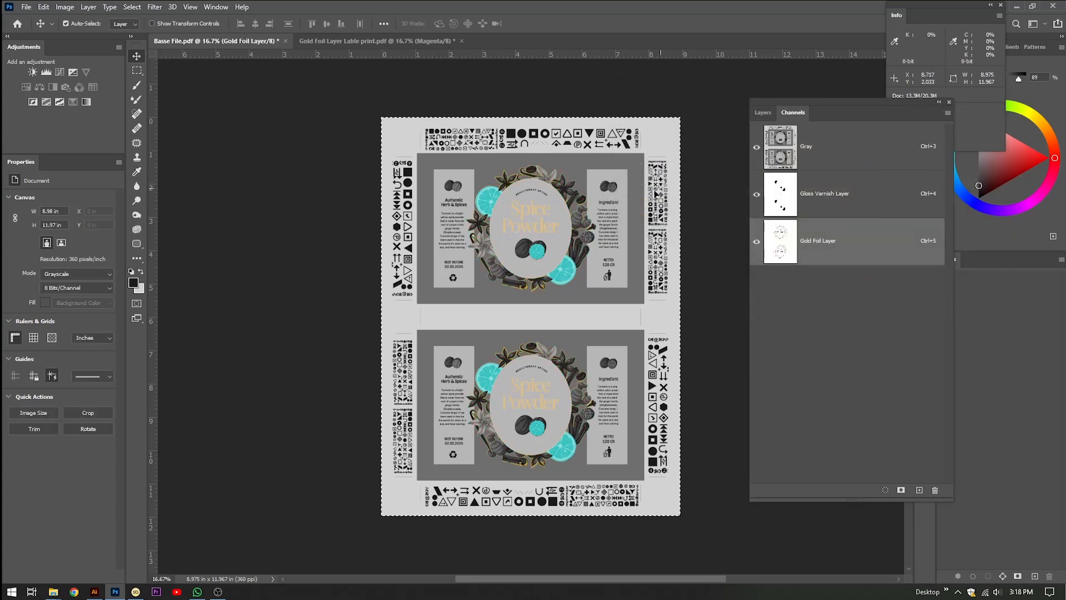
double_click(784, 245)
drag(694, 209, 687, 208)
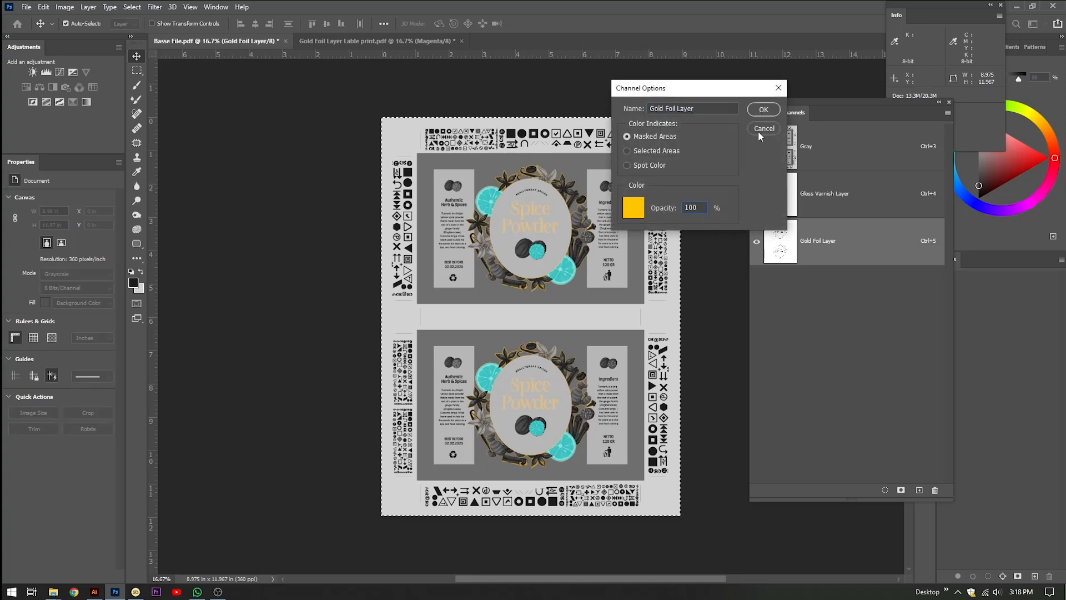
click(764, 110)
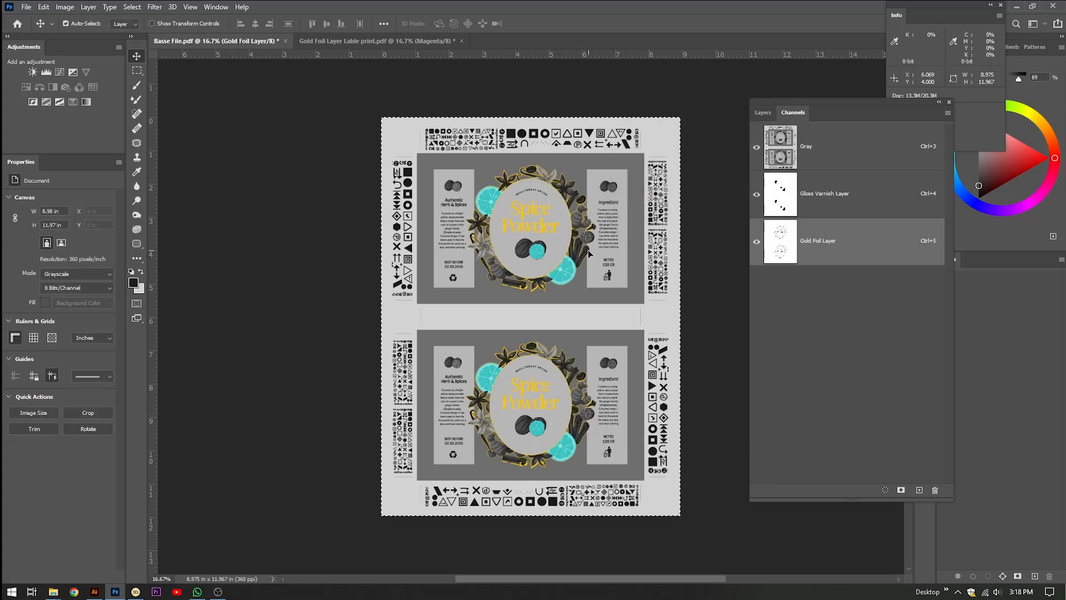
Set the Gloss Varnish Layer channel's overlay opacity to 100% and check both the varnish and gold foil overlays by toggling their visibility
double_click(773, 201)
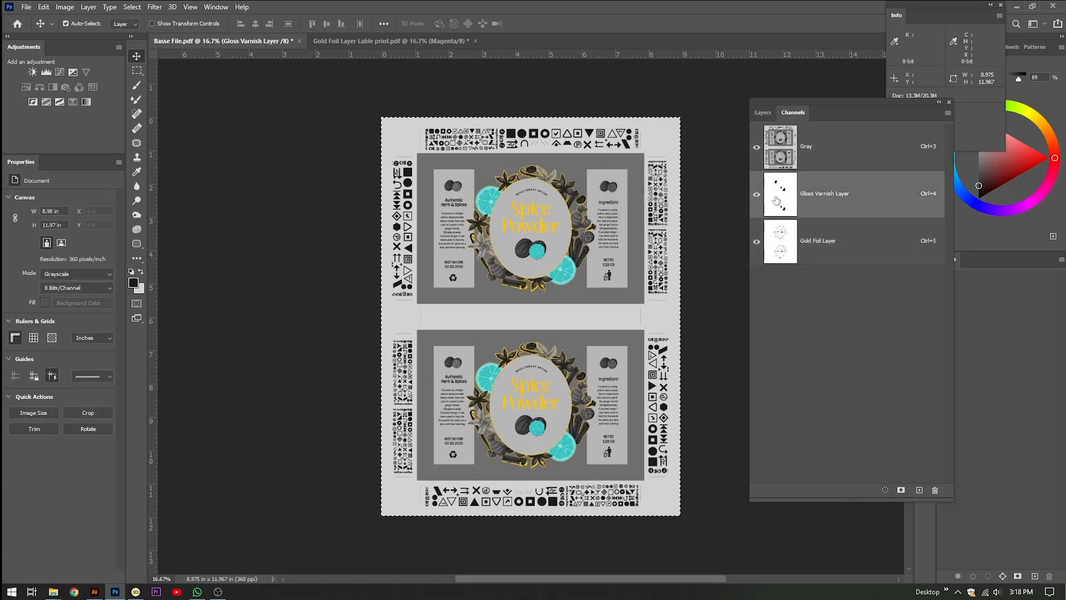
drag(700, 211, 683, 209)
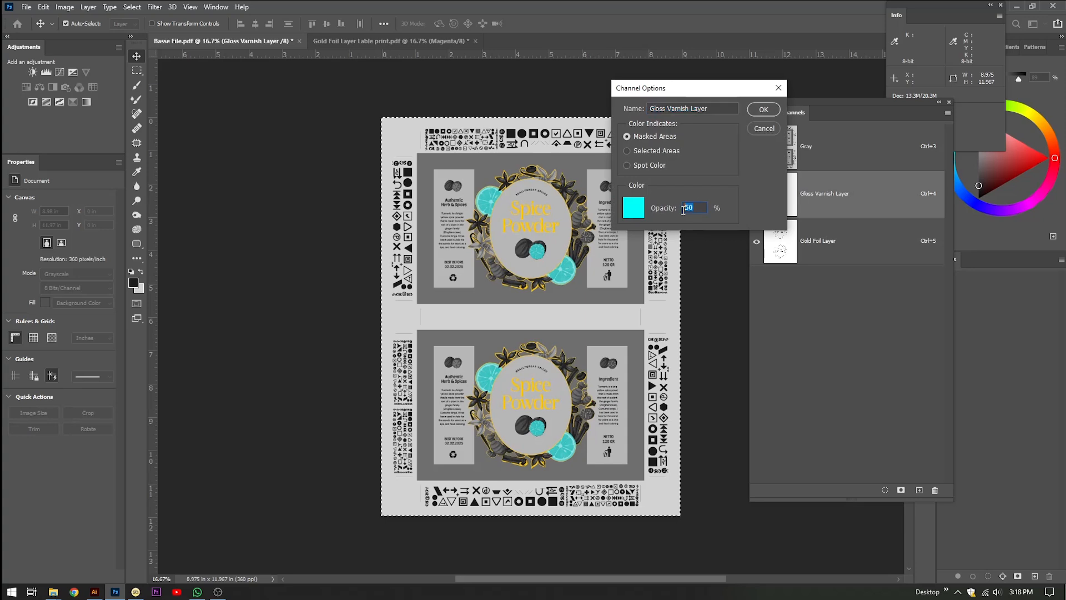
text(100)
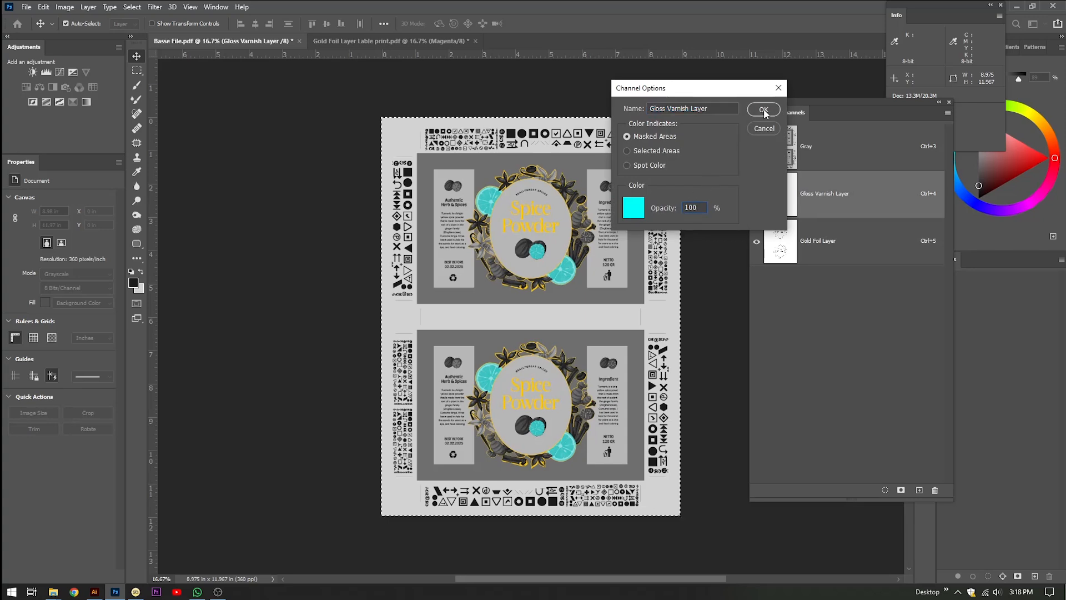
click(763, 111)
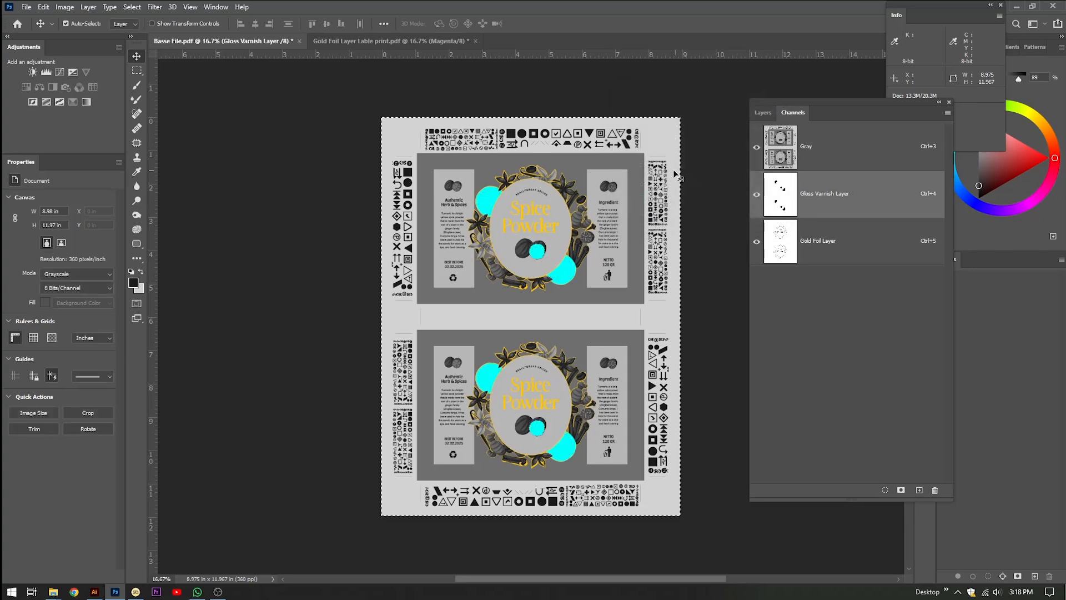
click(756, 194)
click(756, 193)
click(756, 241)
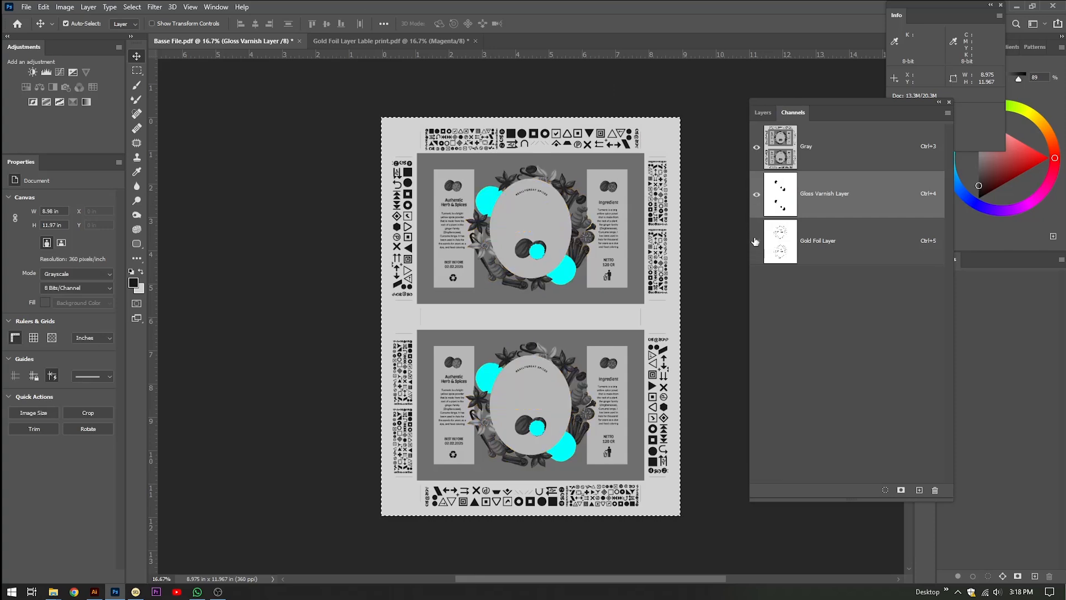
click(756, 241)
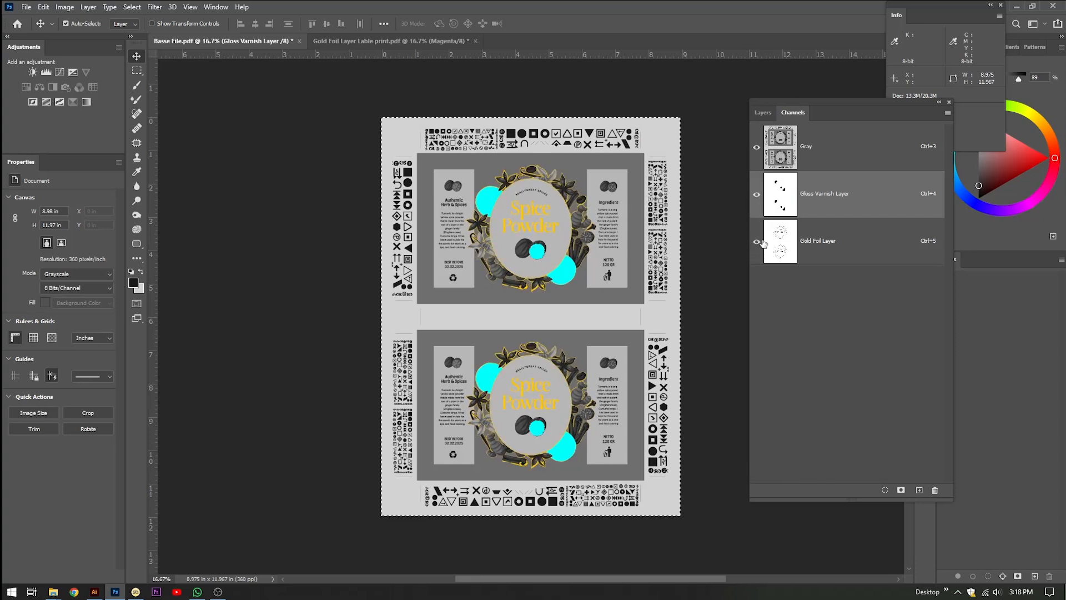
Select the Gold Foil Layer channel, and open "Matt Varnish Layer Lable print.pdf" from Export For Print at 360 pixels/inch, CMYK Color, 8 bit
click(813, 243)
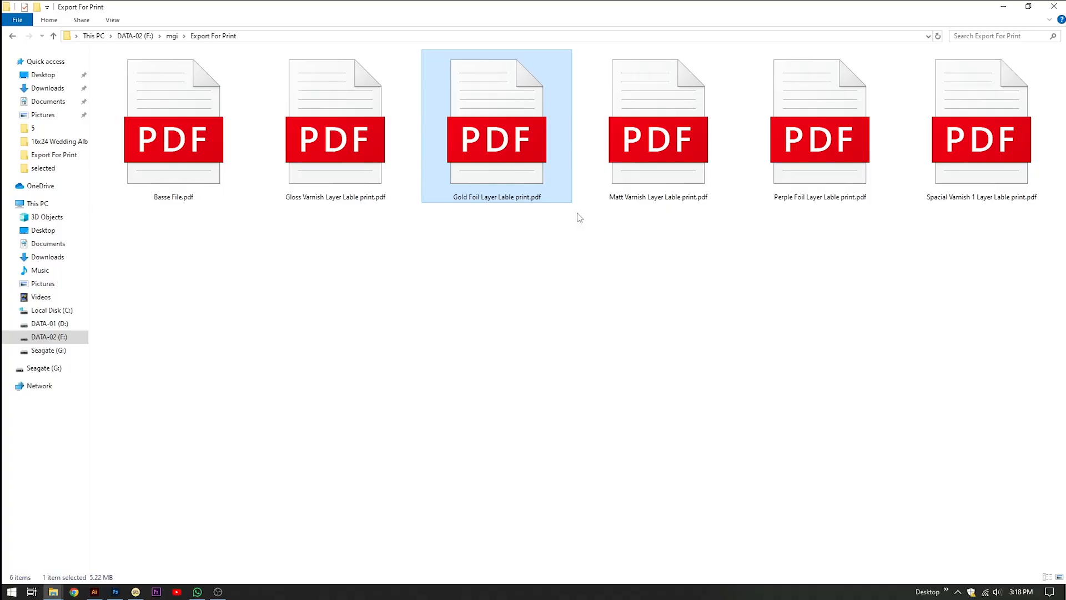
click(629, 199)
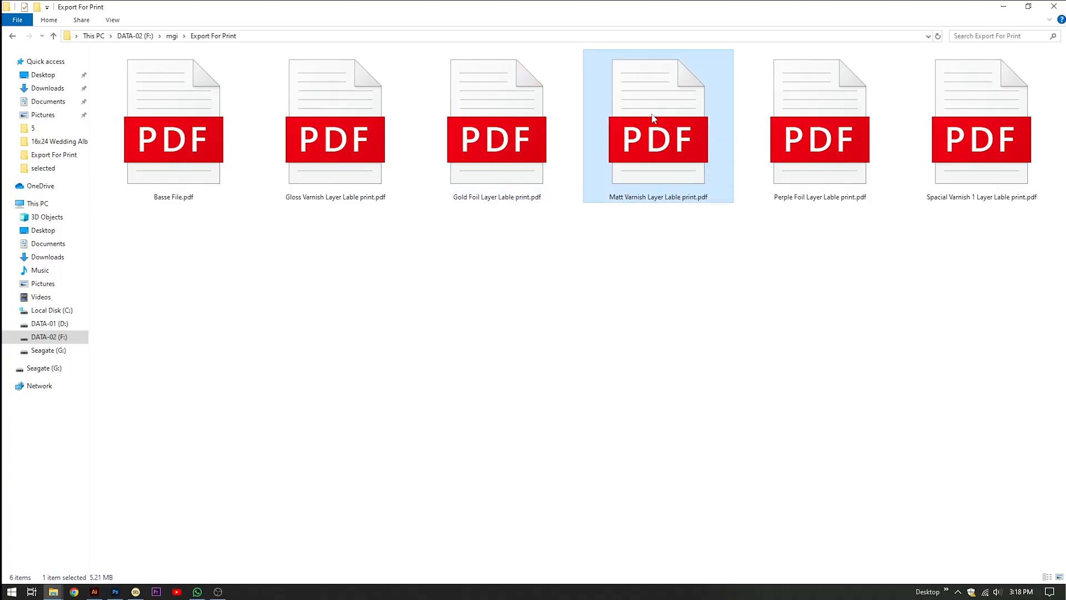
drag(654, 117, 541, 27)
key(alt+Tab)
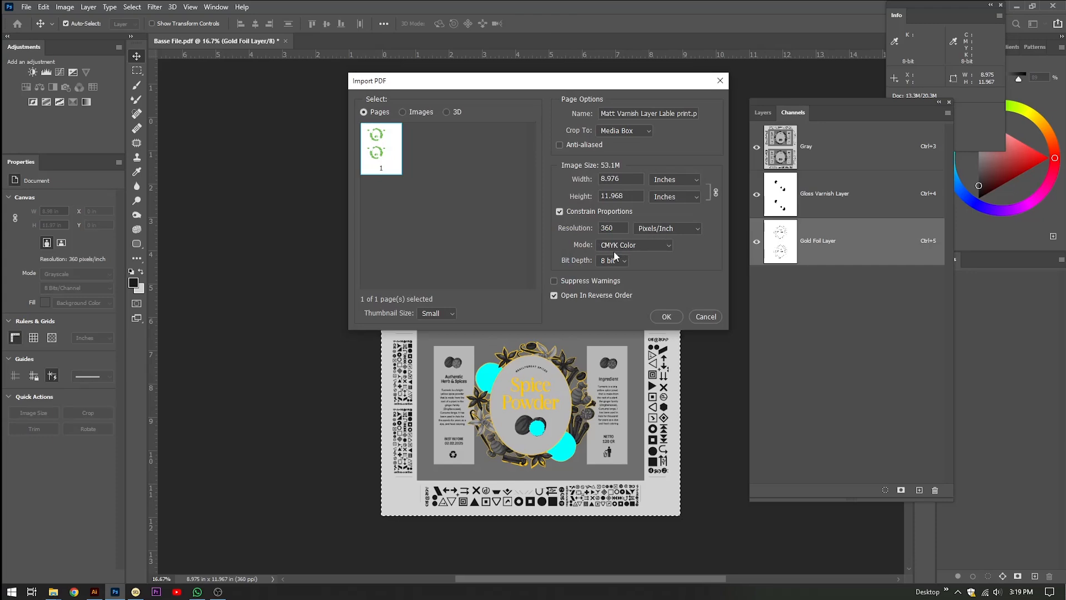
click(664, 314)
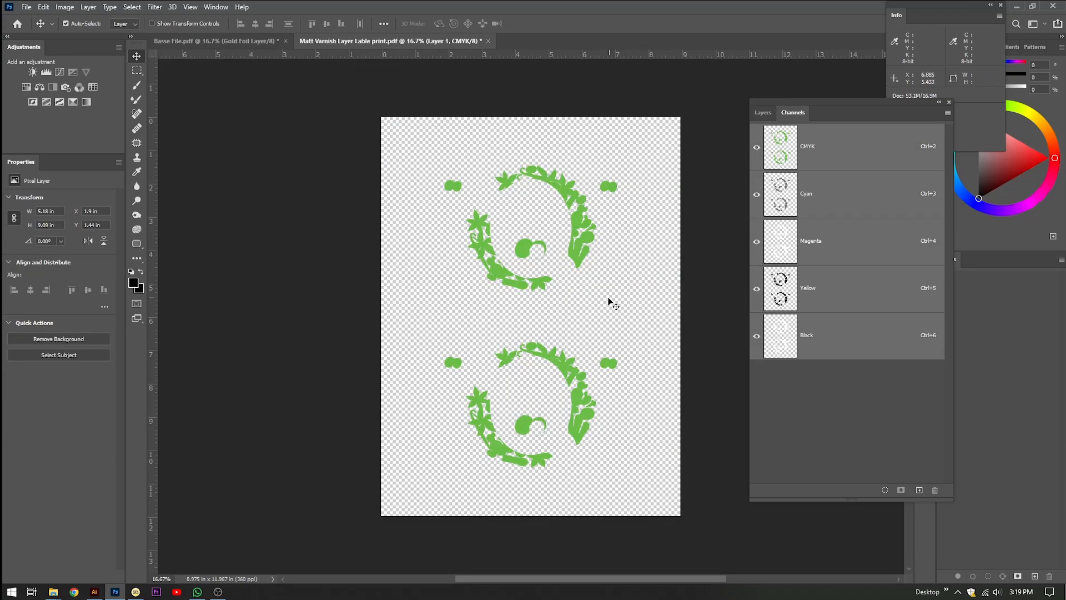
Load Layer 1's artwork outline as a selection in the matt varnish file and contract it by 2 pixels
click(761, 114)
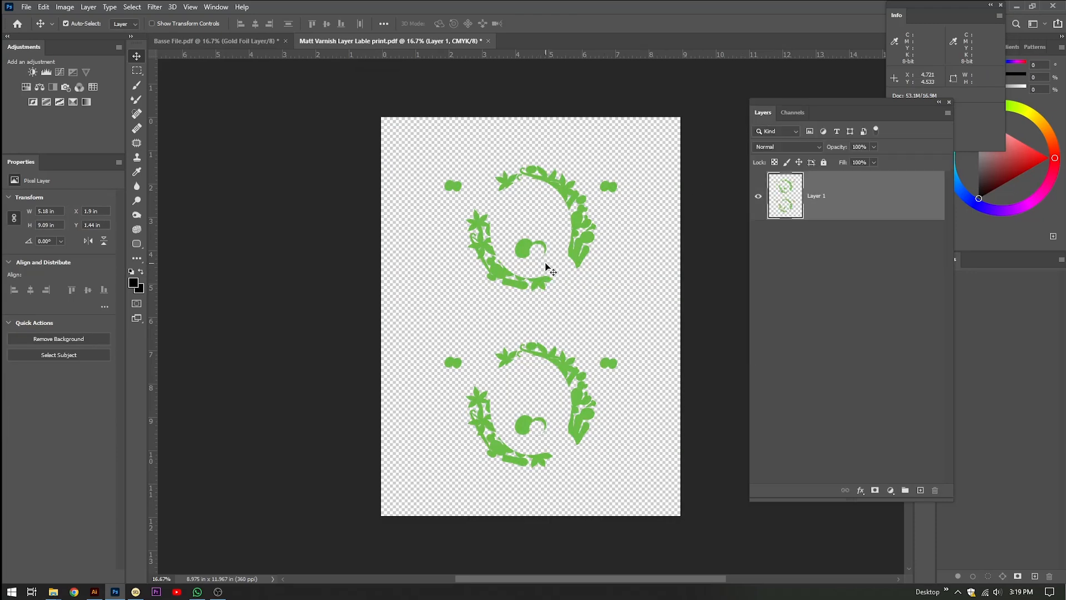
scroll(563, 260, up, 5)
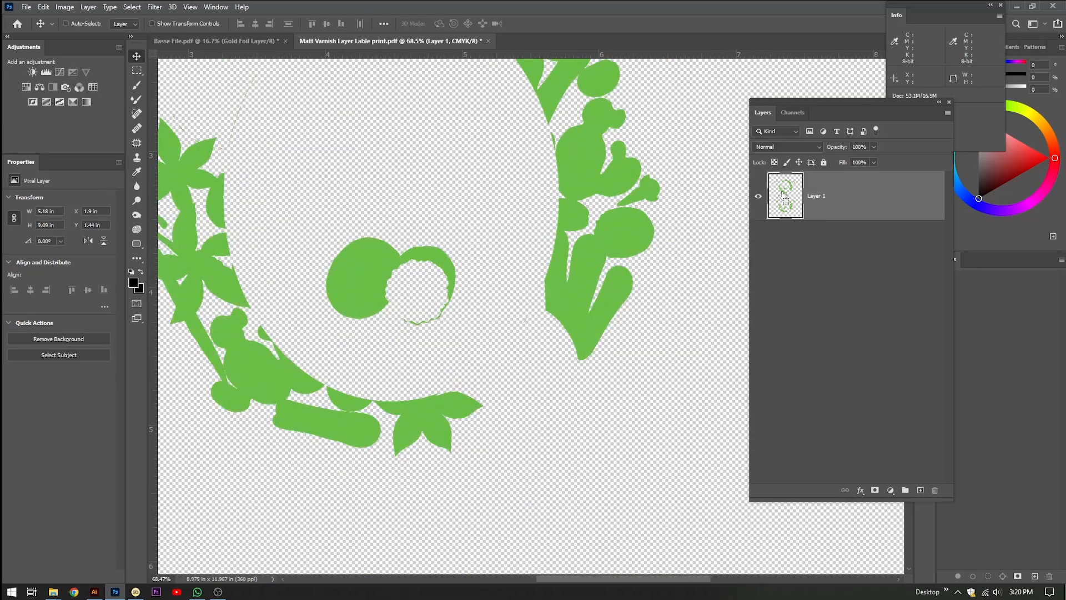
ctrl+click(782, 193)
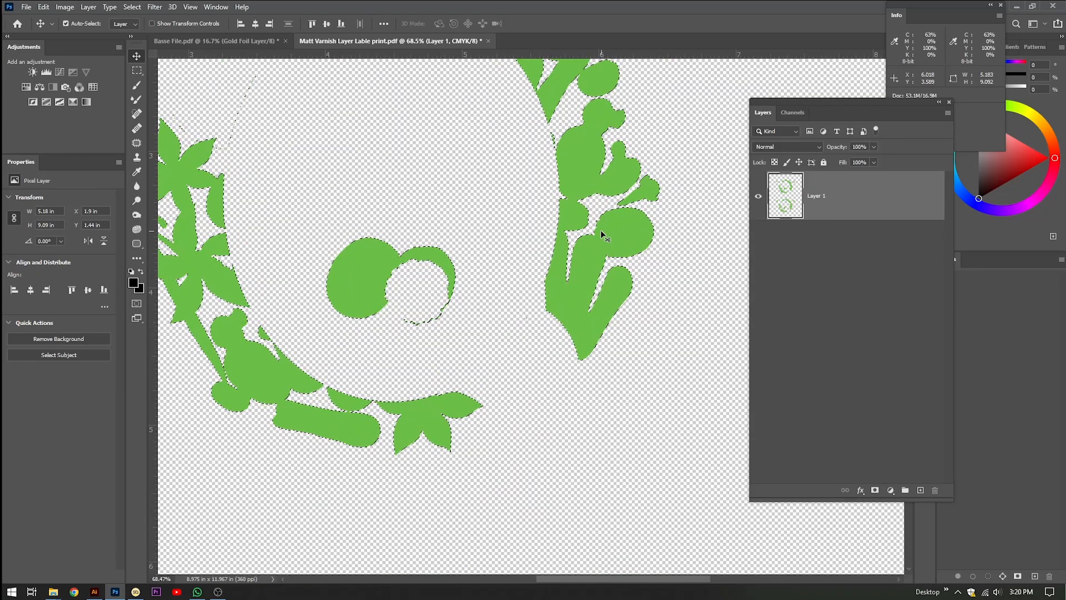
scroll(577, 359, up, 10)
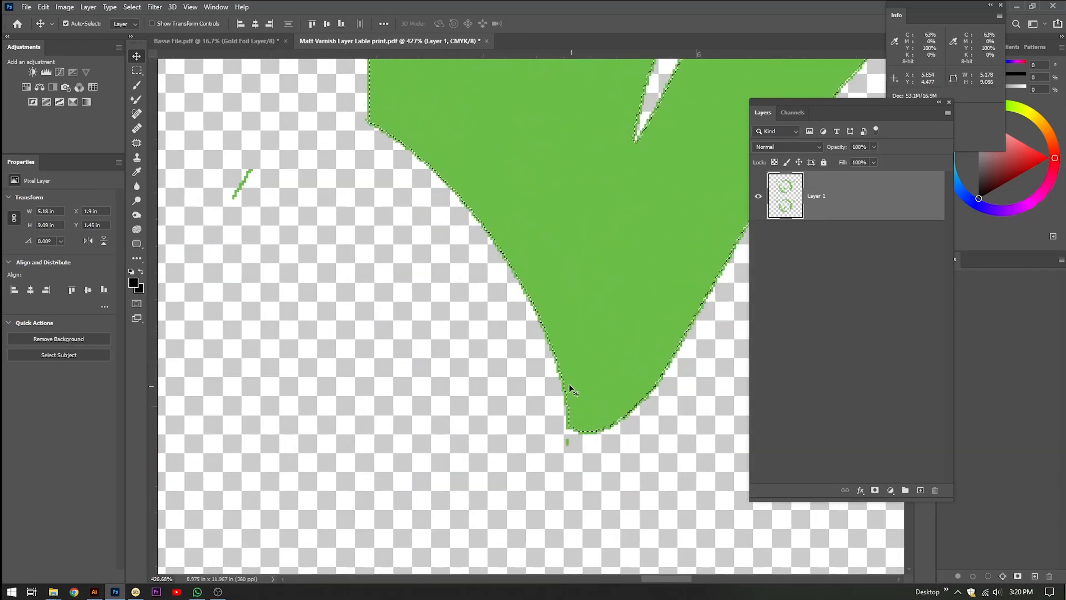
scroll(563, 385, up, 3)
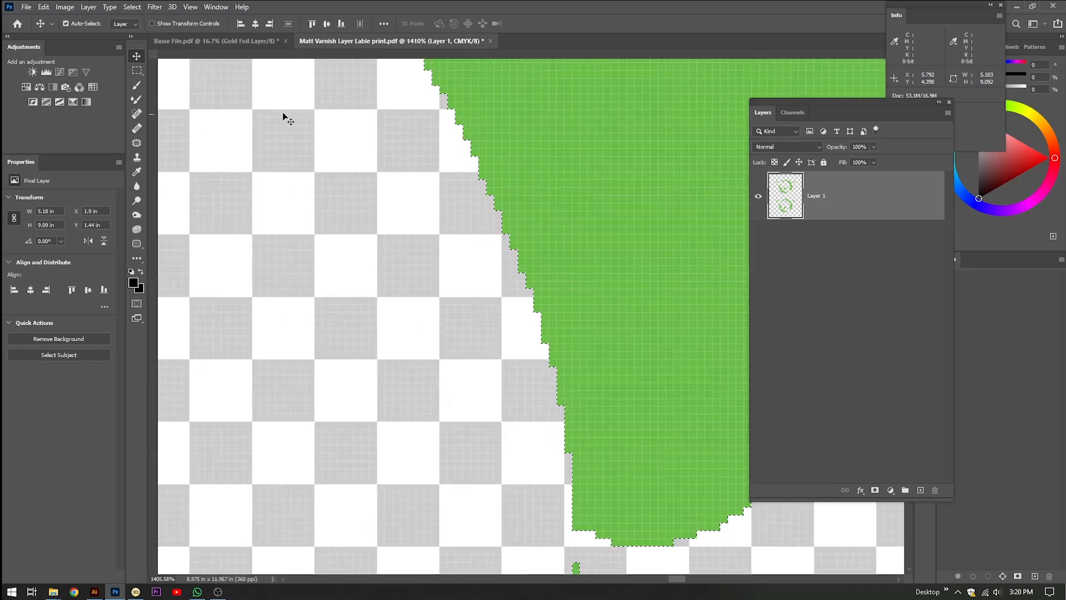
click(132, 7)
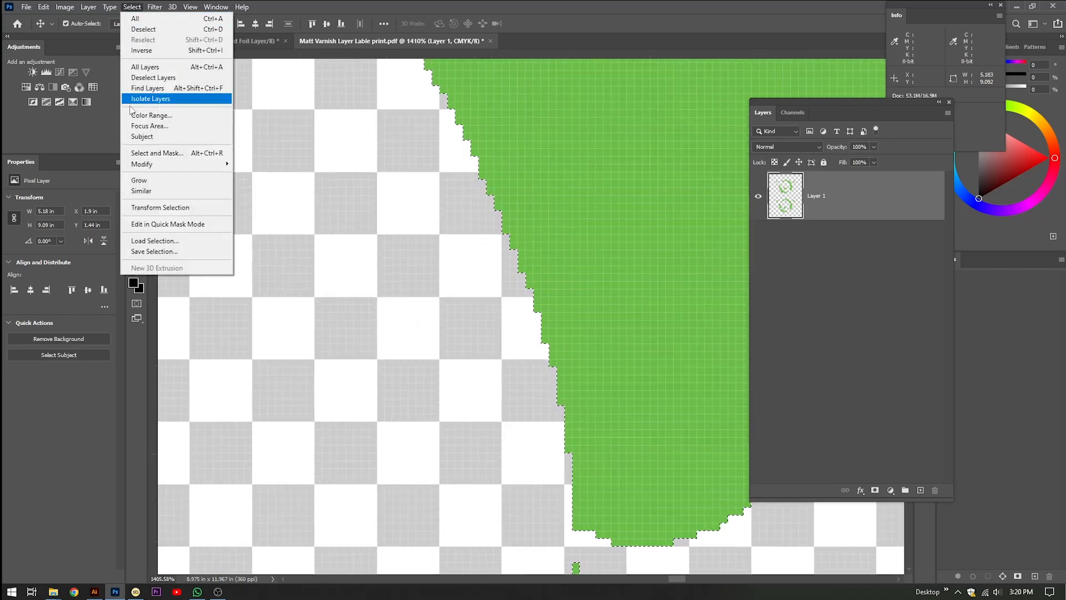
mouse_move(145, 165)
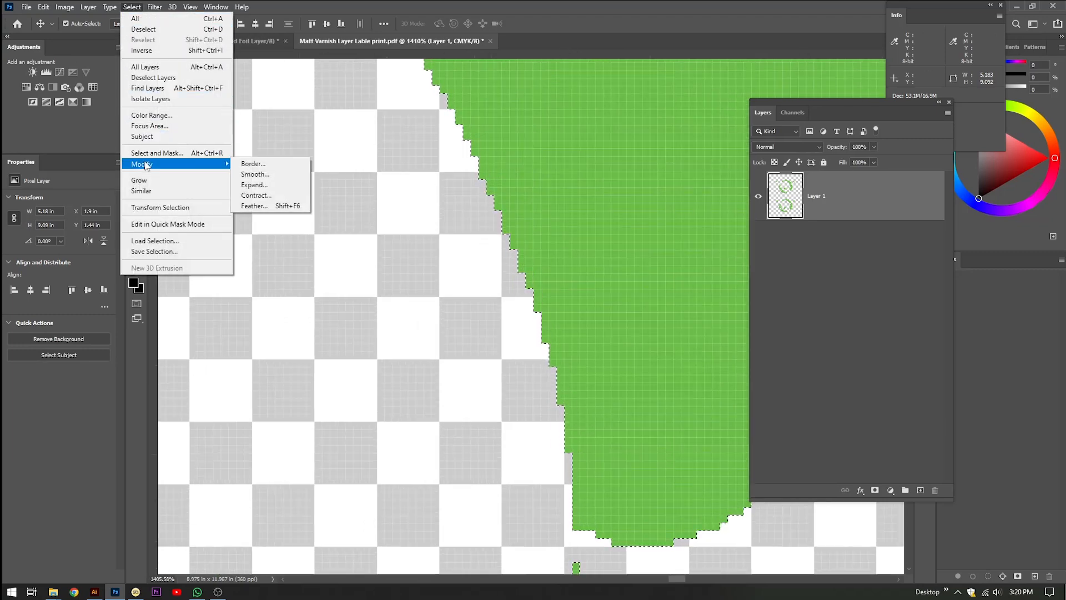
click(267, 195)
text(2)
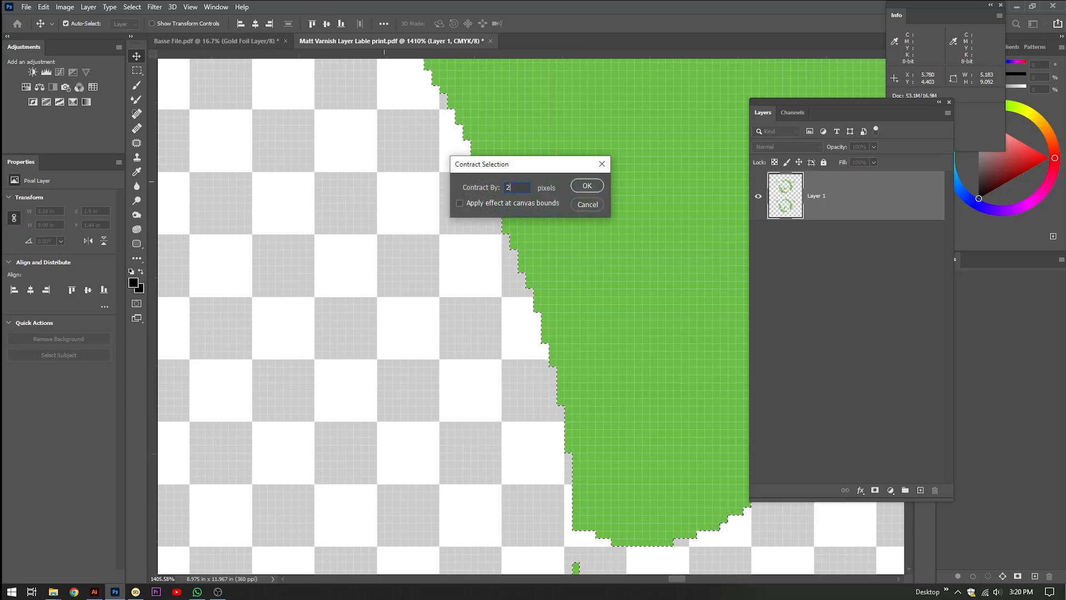
click(591, 187)
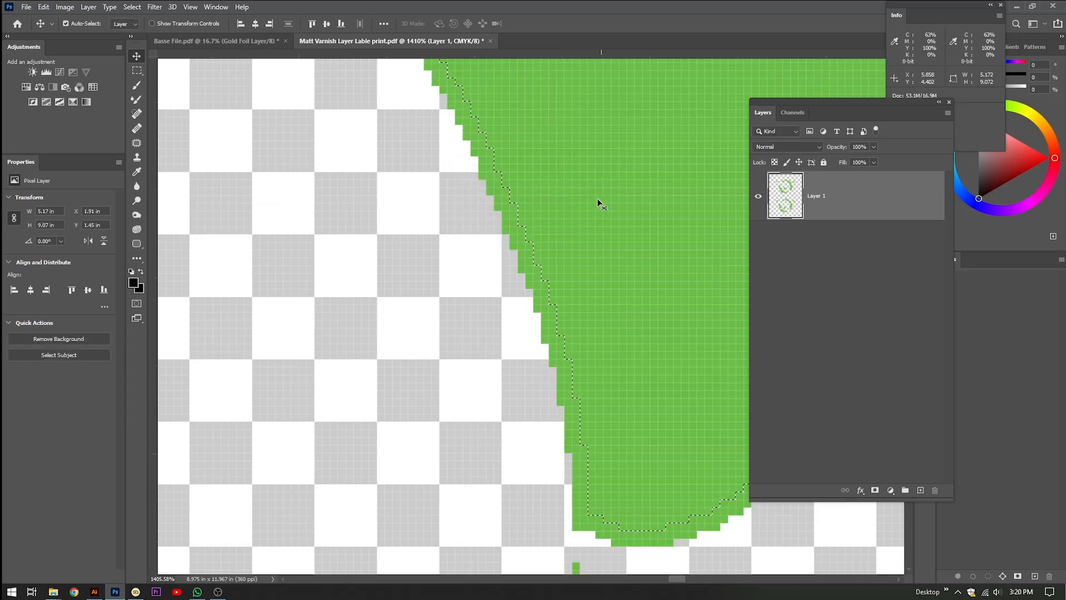
Copy the contracted selection to a new layer, compare it with Layer 1, and hide Layer 1
scroll(537, 221, down, 10)
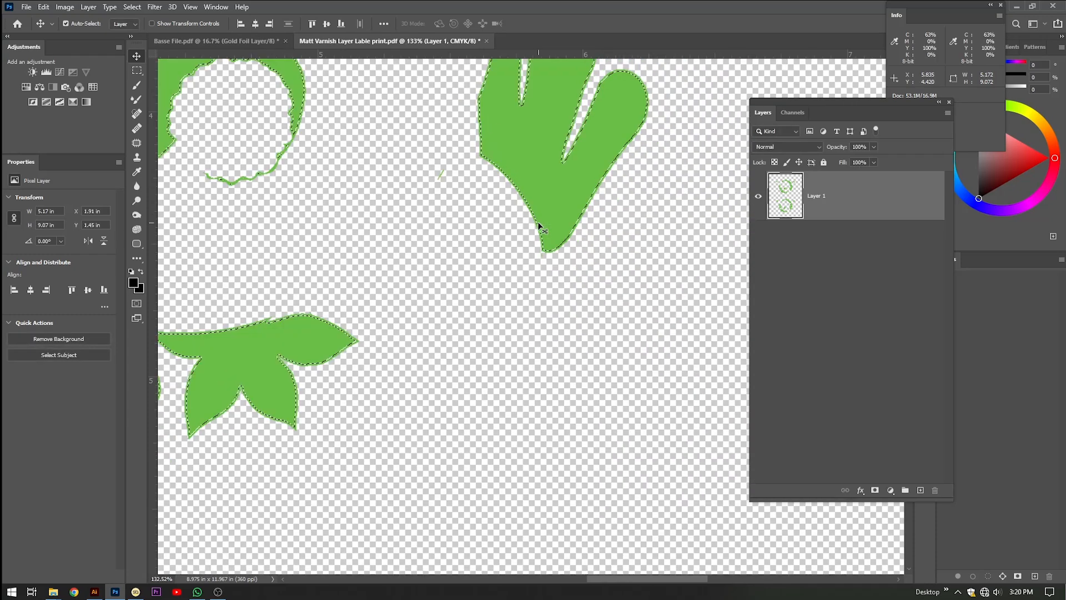
scroll(538, 221, up, 5)
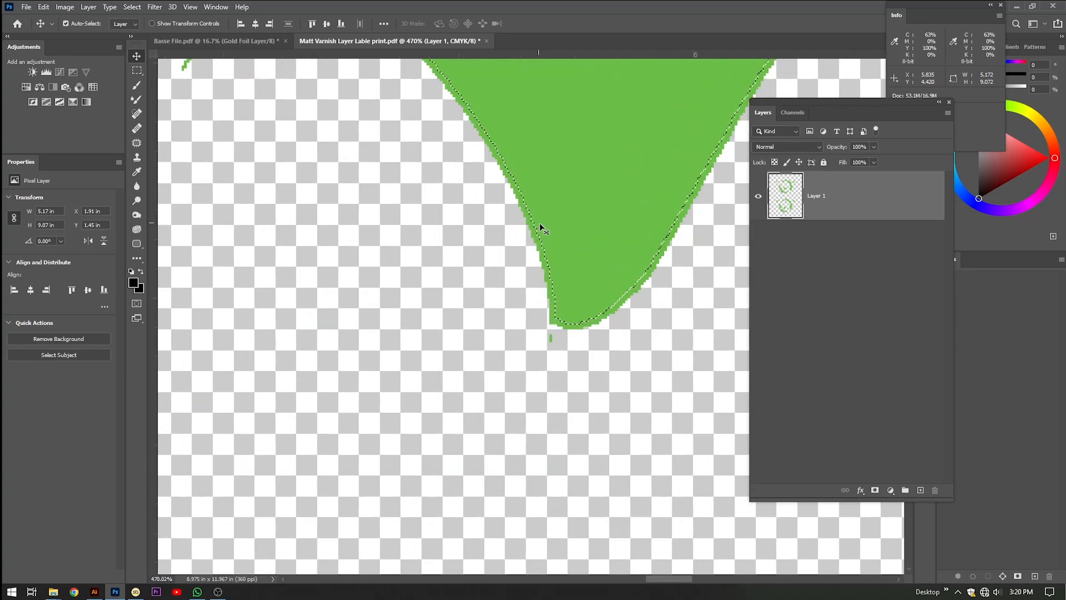
key(ctrl)
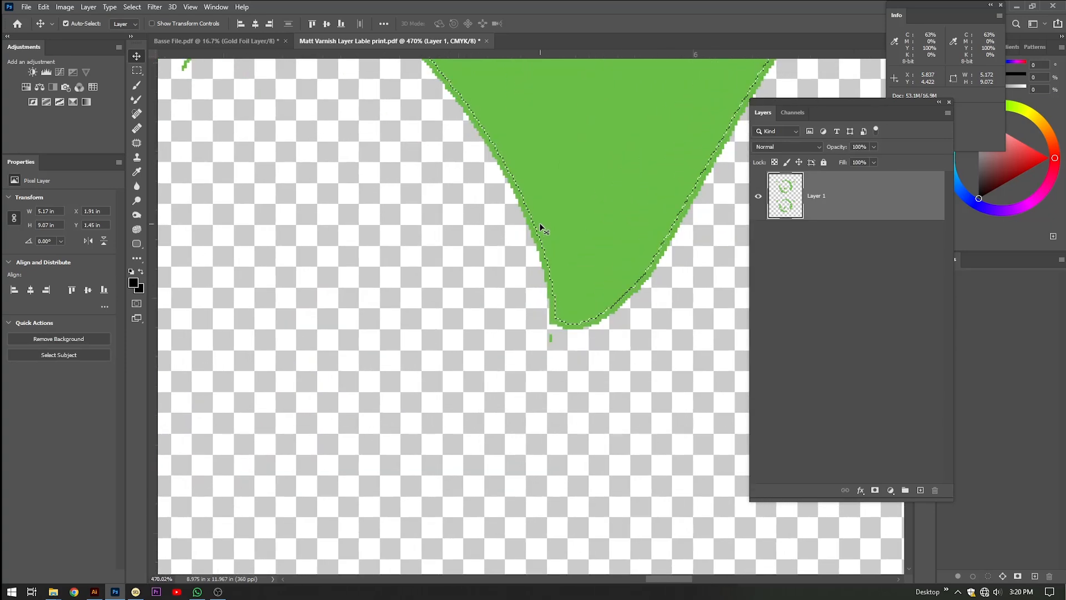
key(ctrl+j)
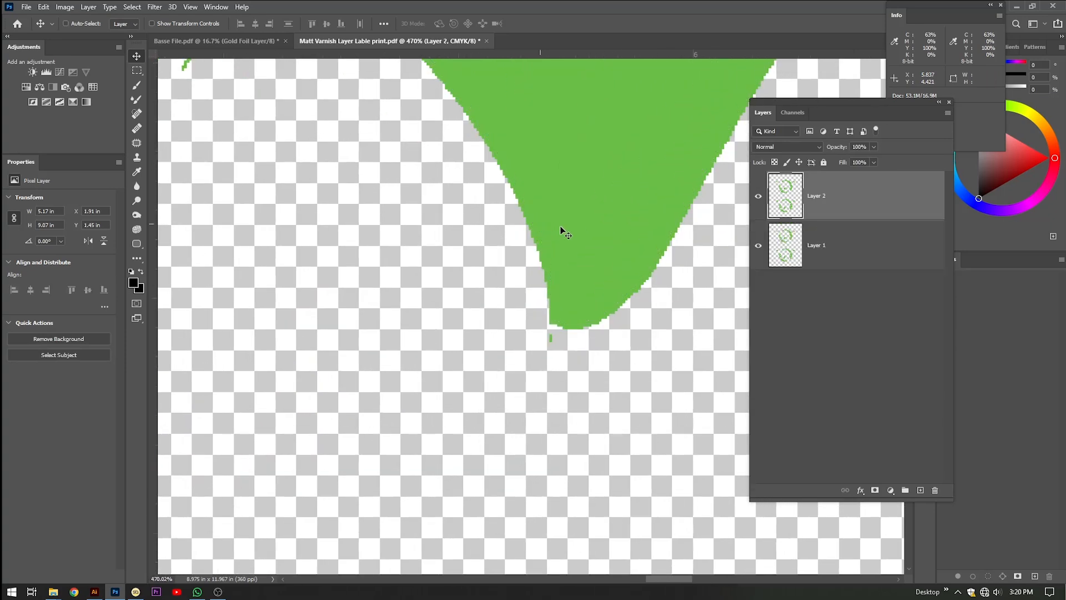
click(758, 247)
click(758, 248)
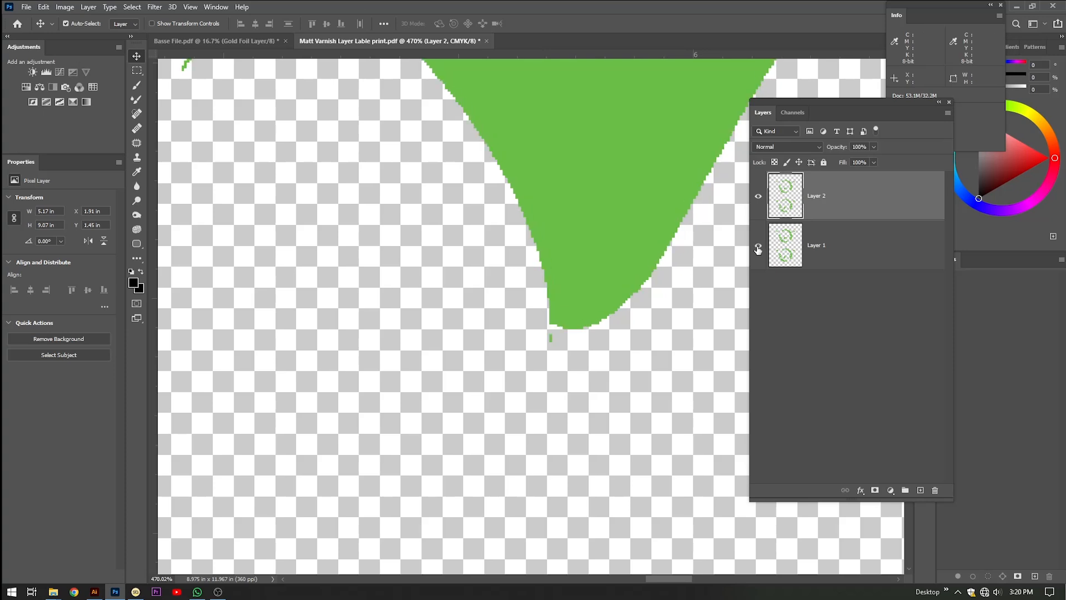
click(757, 247)
Delete the original Layer 1 and flatten the matt varnish image
click(804, 253)
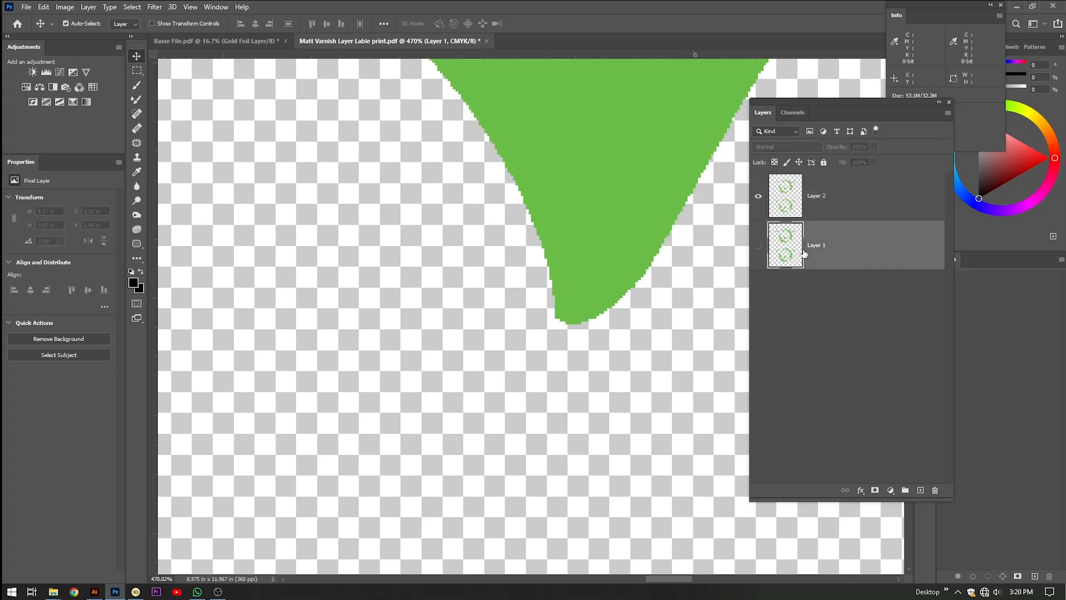
click(932, 490)
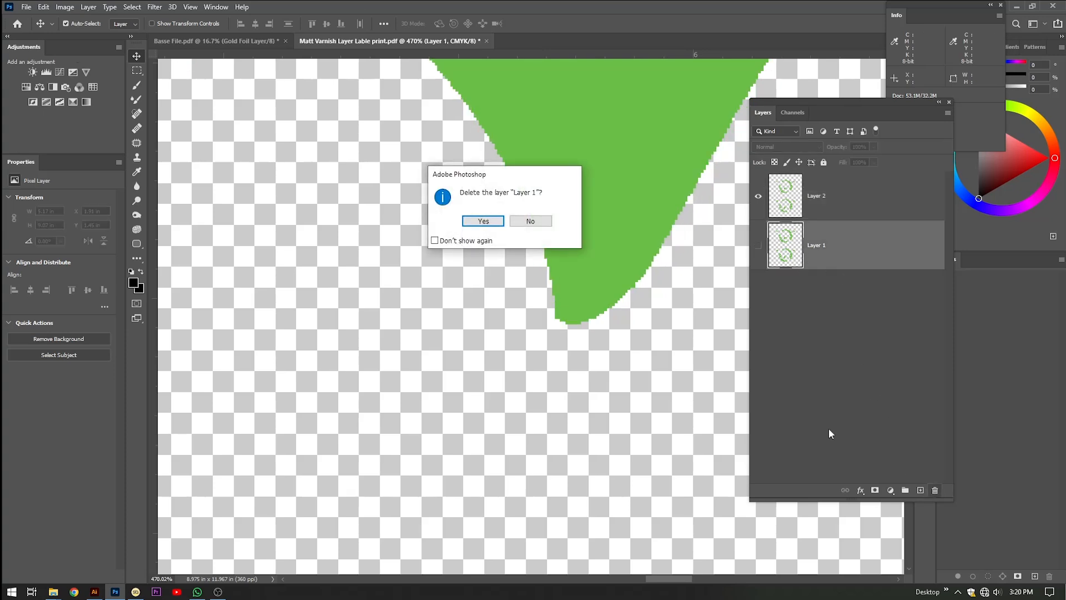
click(472, 222)
scroll(623, 239, down, 4)
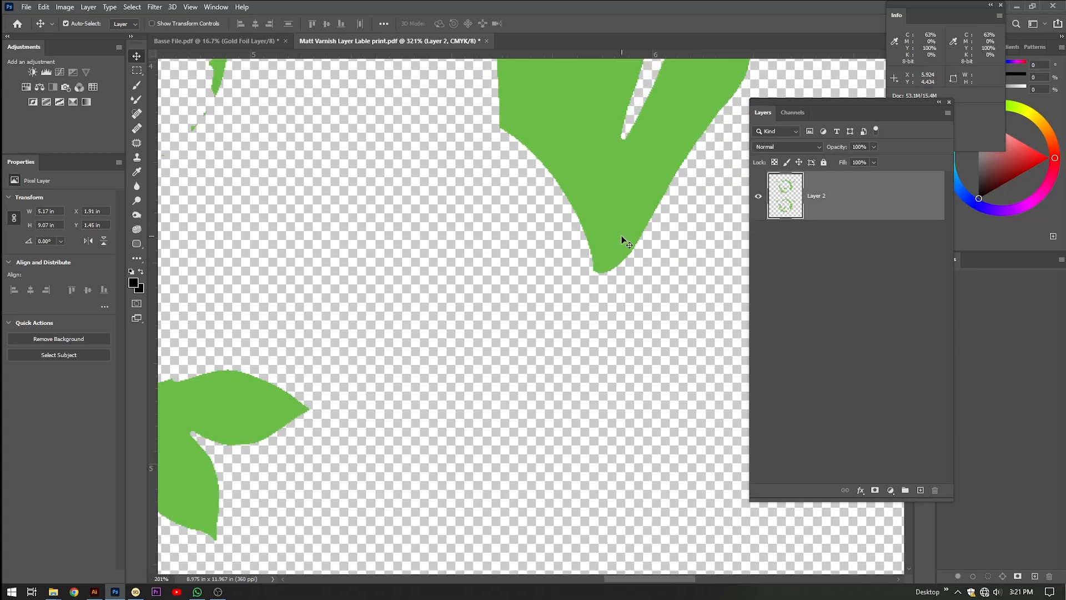
key(ctrl+0)
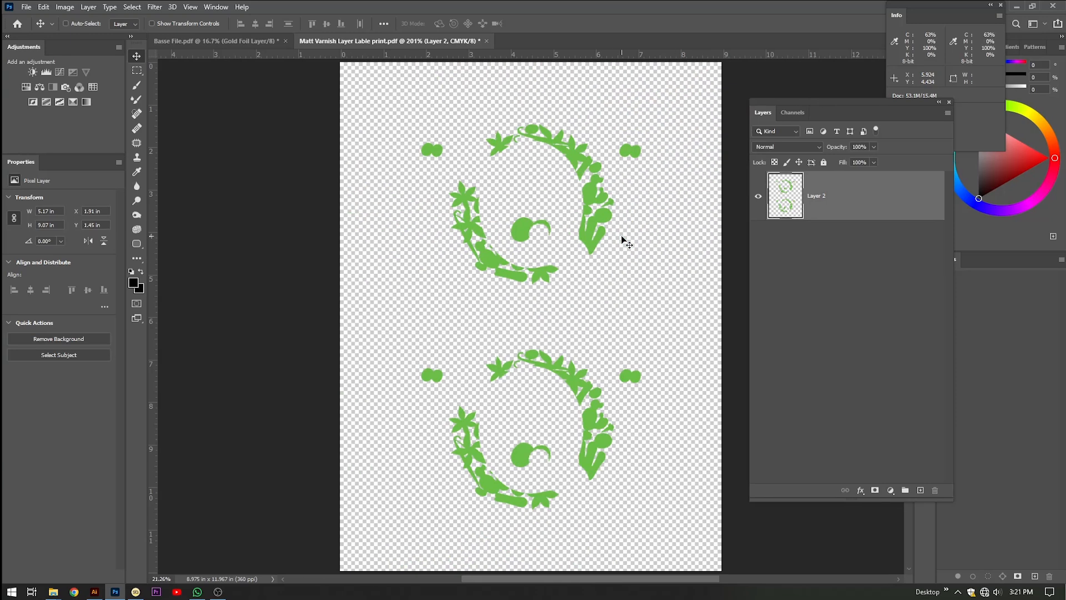
right_click(838, 196)
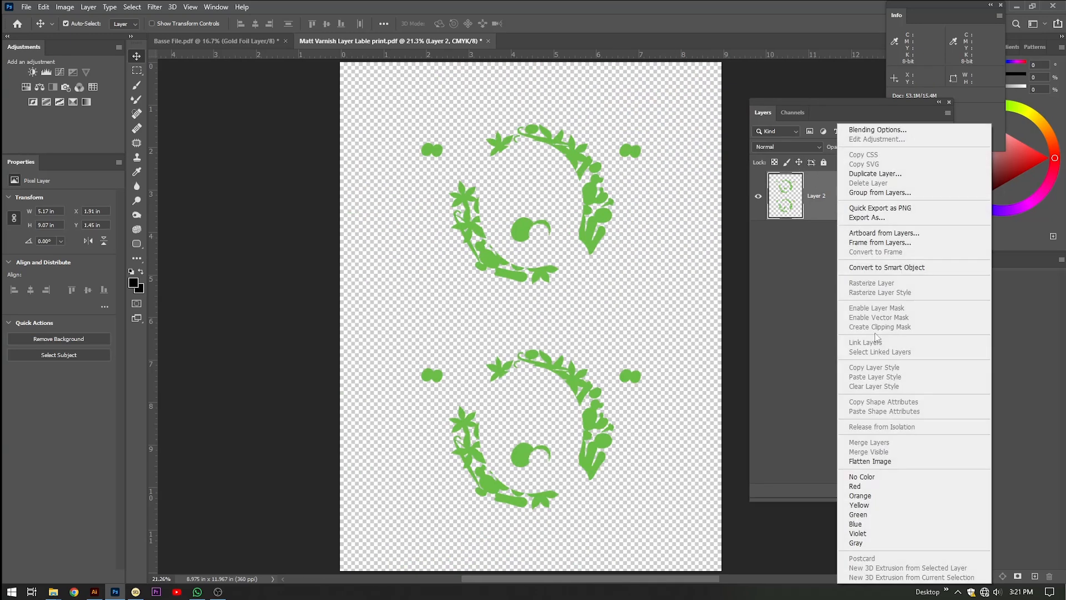
click(869, 461)
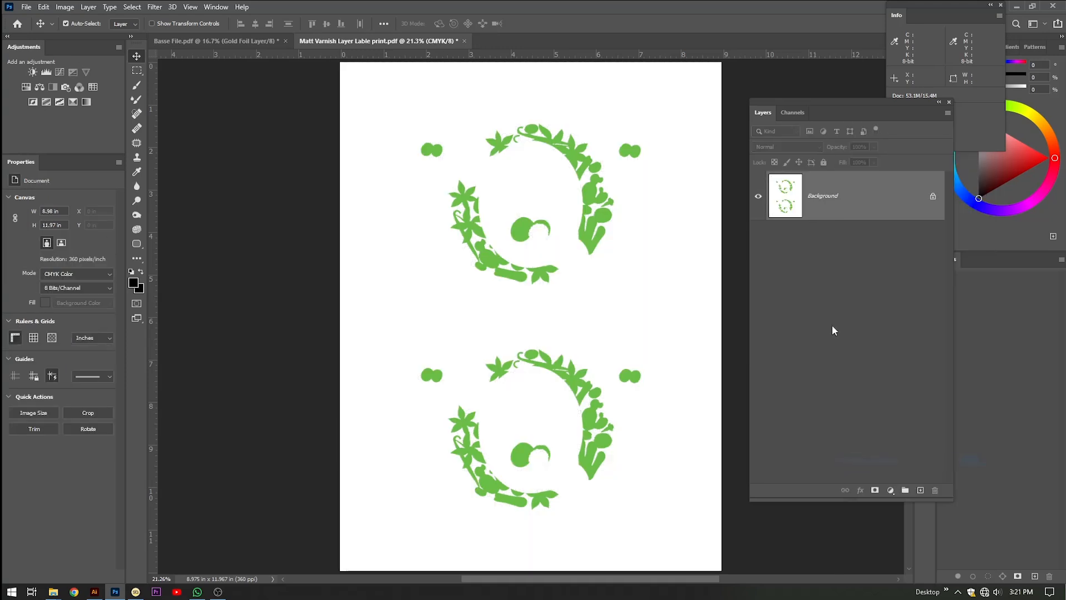
Compare the Cyan, Magenta, Yellow and Black channels of the flattened file and select the Yellow channel with no active selection
click(786, 114)
click(781, 204)
click(776, 241)
click(796, 294)
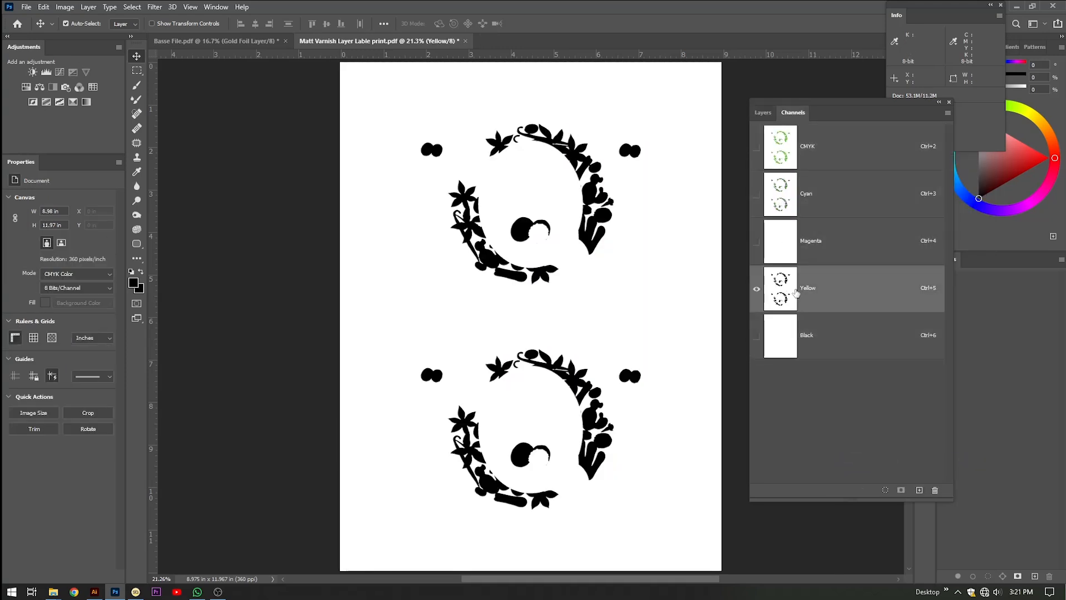
click(783, 332)
click(779, 249)
click(779, 280)
click(777, 206)
click(777, 287)
click(781, 192)
click(785, 291)
ctrl+click(783, 292)
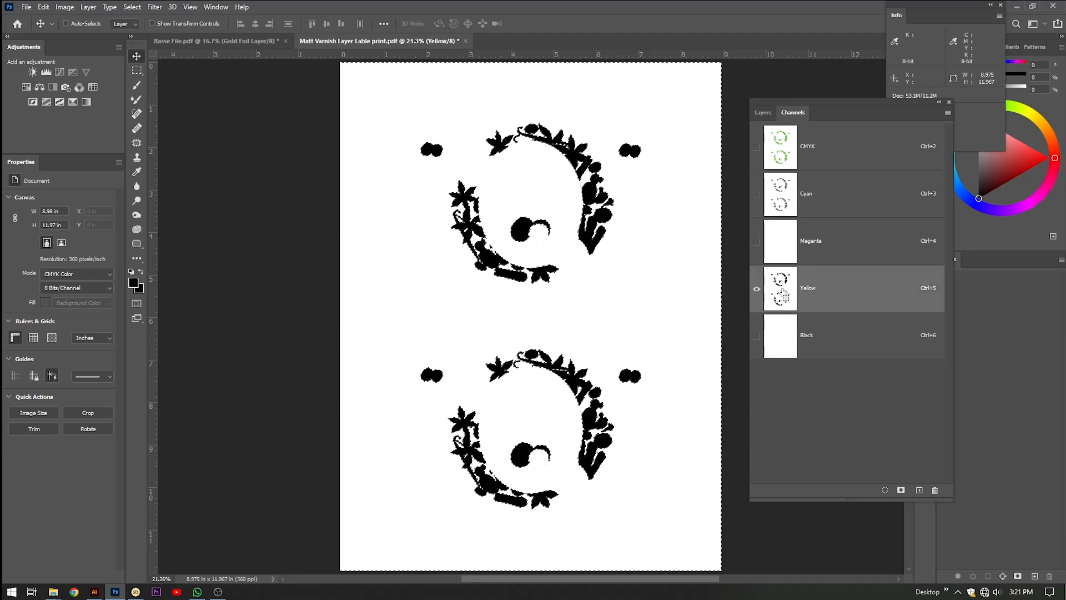
key(ctrl+d)
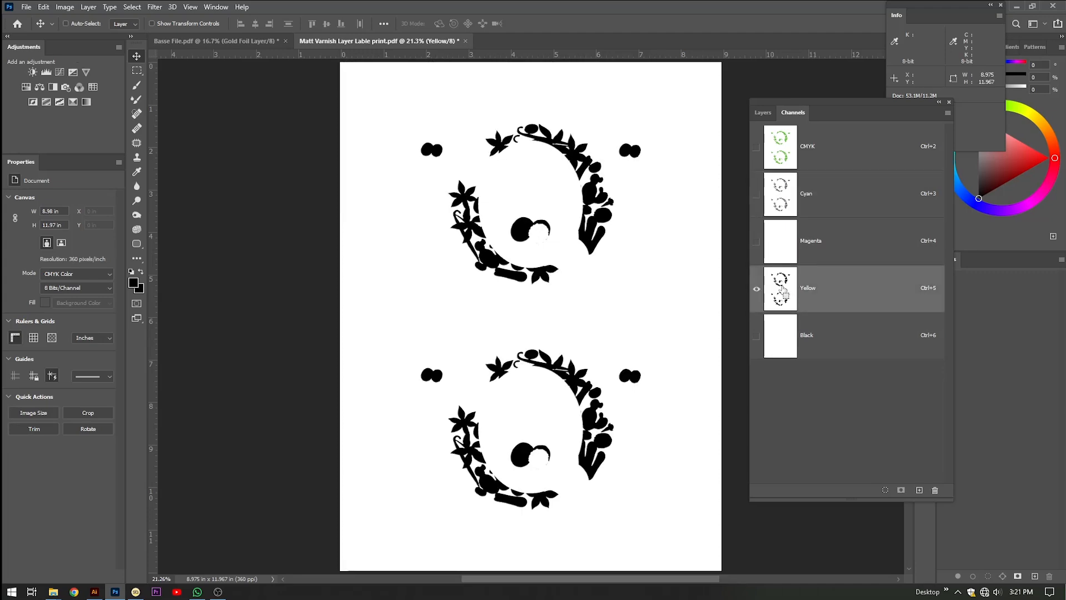
Apply Levels to the Yellow channel with the black input level at 253
key(ctrl+l)
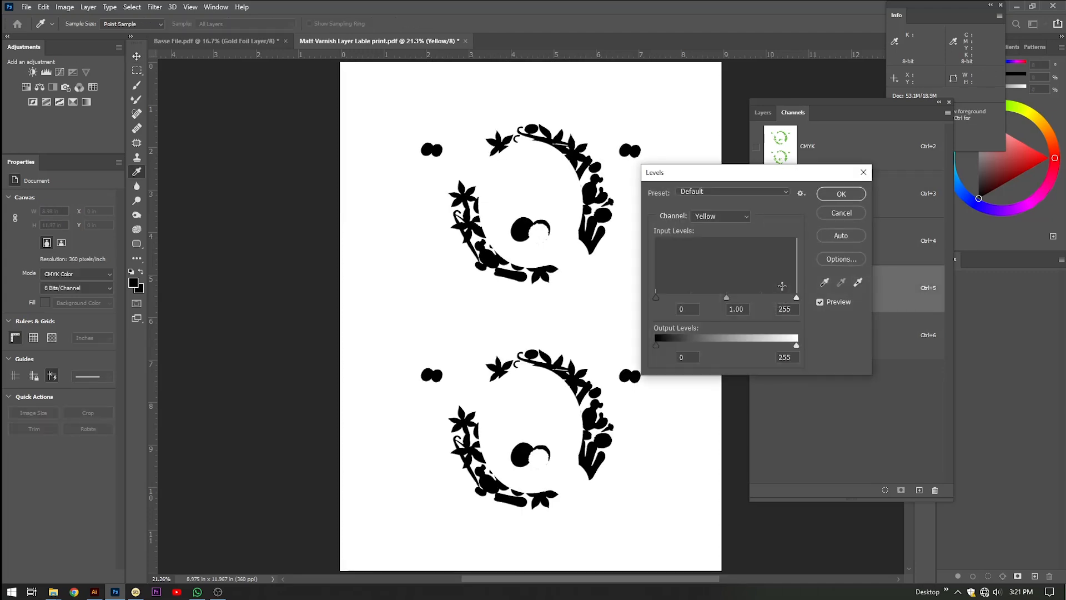
drag(655, 298, 808, 306)
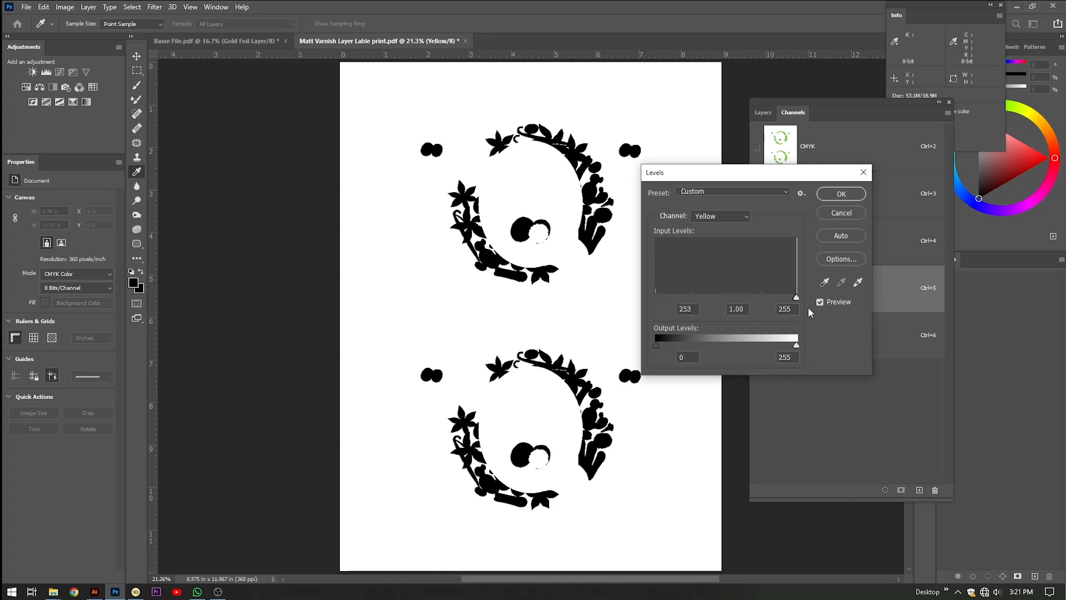
click(832, 195)
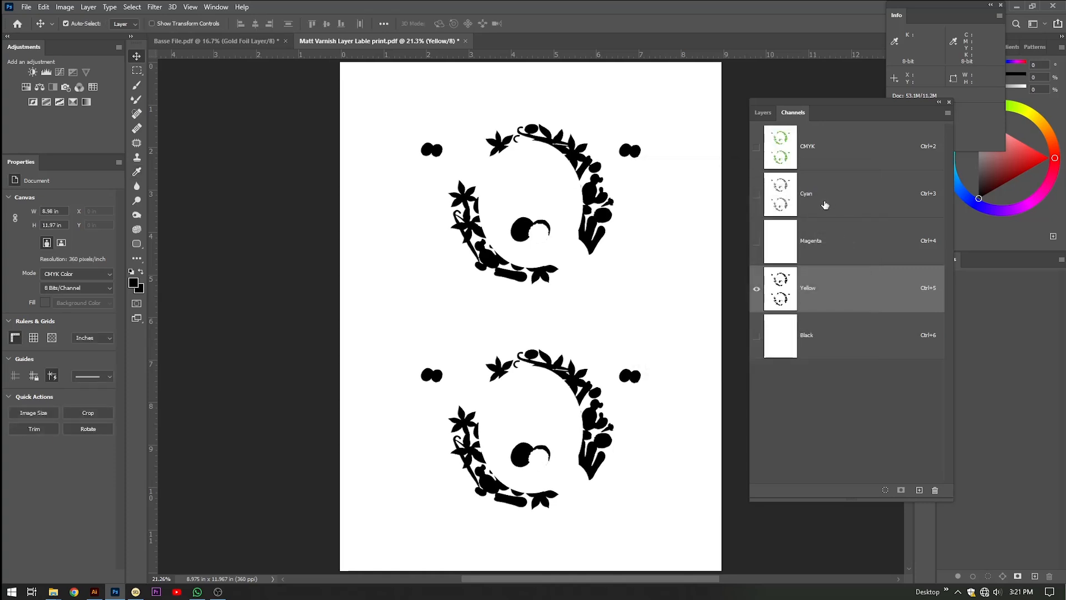
Cut the Yellow channel's entire content and paste it into a new alpha channel in Basse File.pdf
key(ctrl+a)
key(ctrl+x)
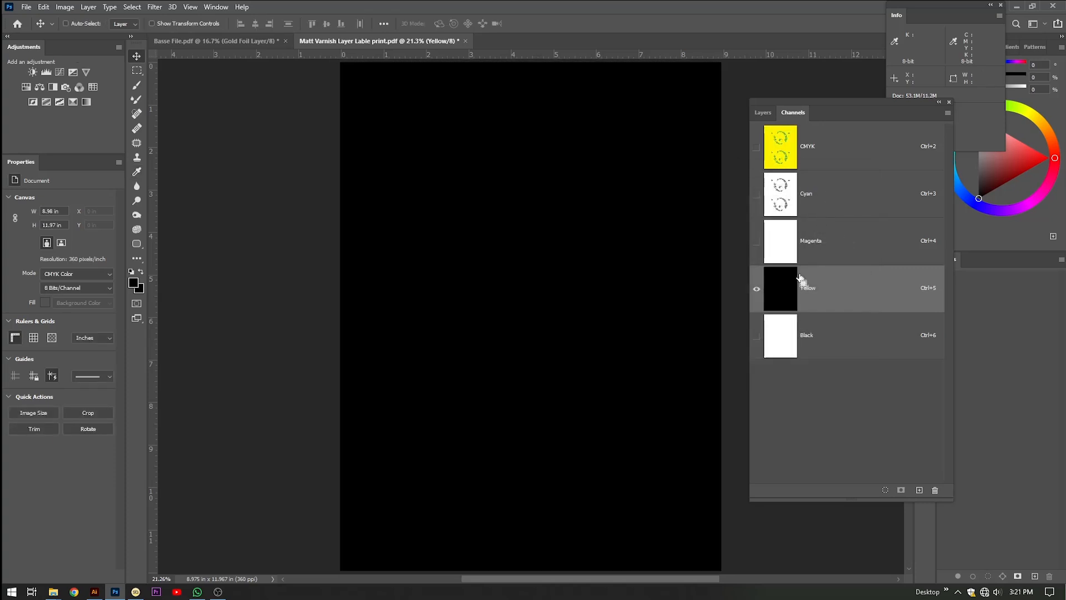
click(218, 41)
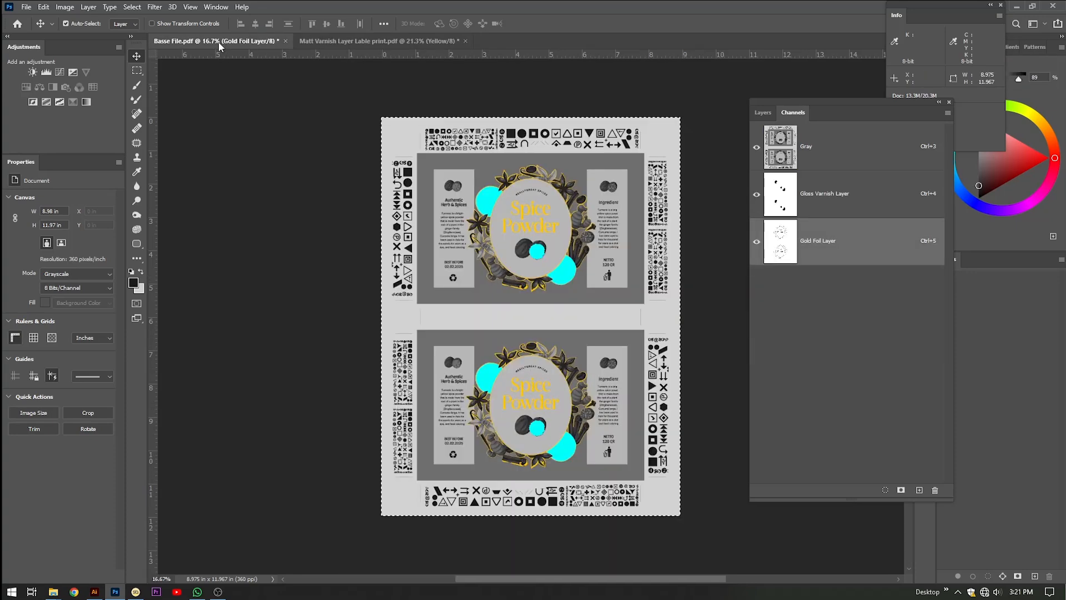
key(ctrl+a)
click(919, 489)
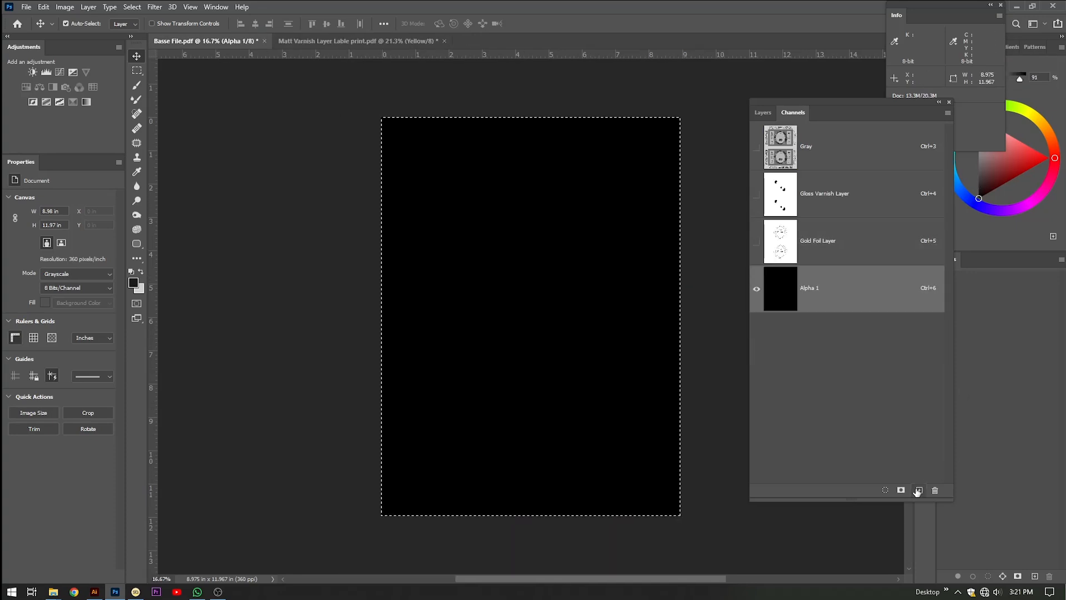
key(ctrl+v)
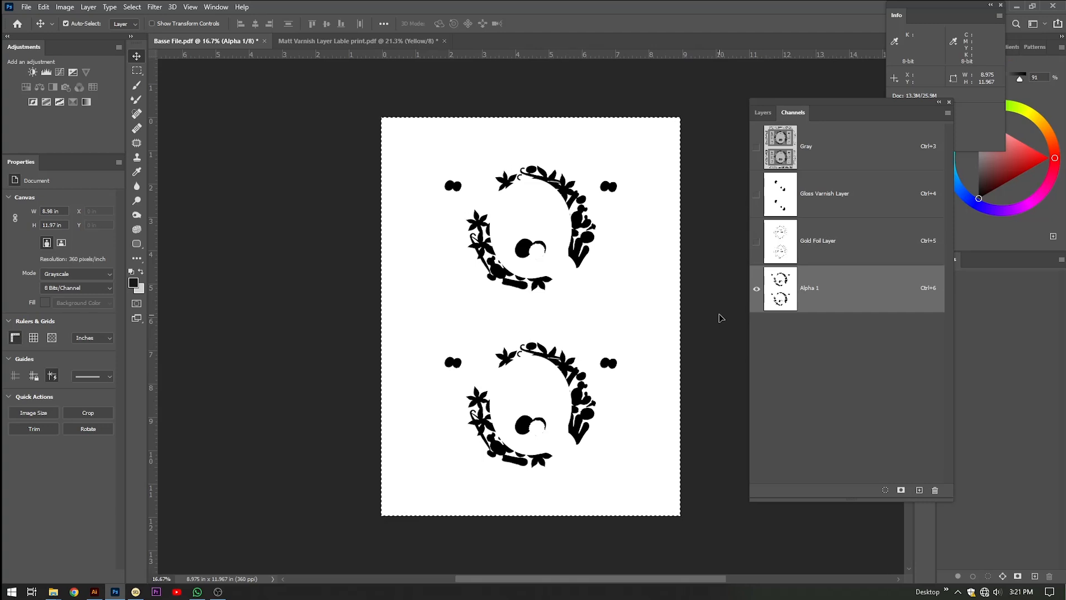
Show the Gold Foil Layer, Gloss Varnish Layer and Gray channels together with Alpha 1
click(756, 240)
click(756, 193)
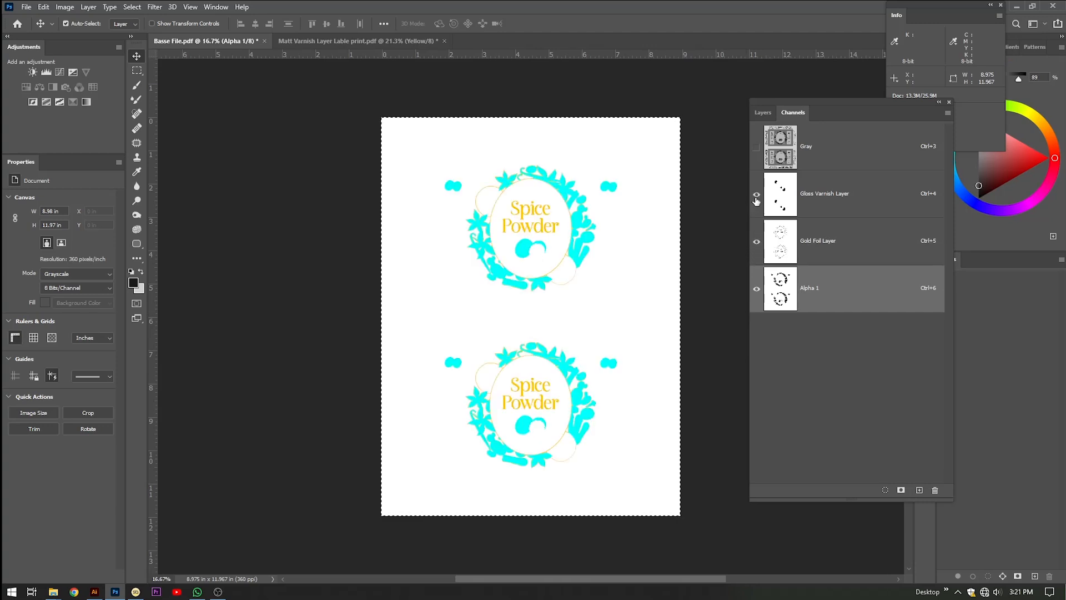
click(757, 147)
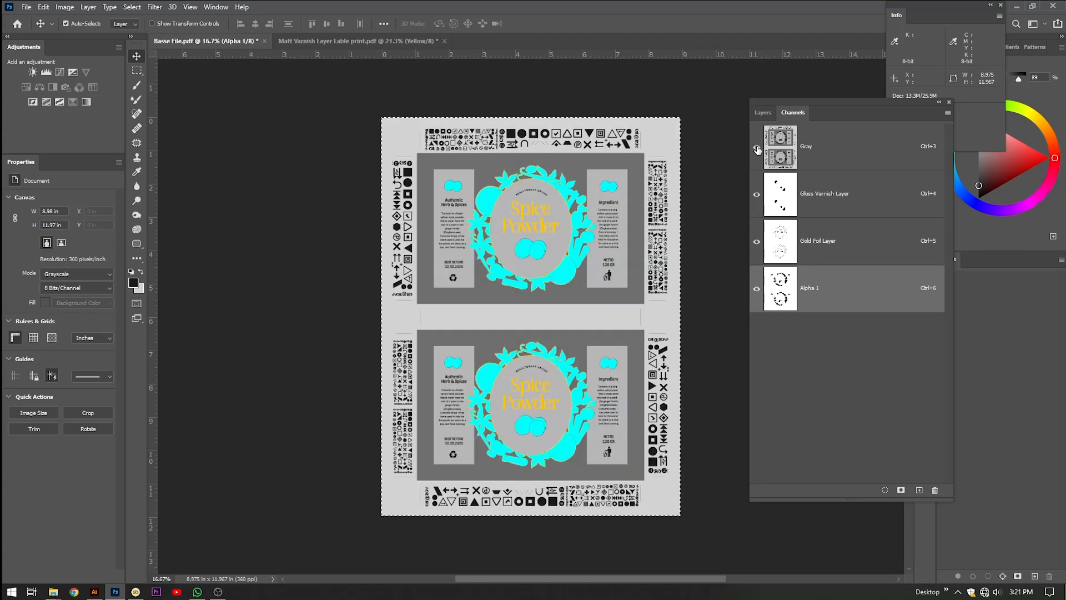
Rename the Alpha 1 channel as Matt Varnish Layer, copying the name from the matt varnish PDF's file name
double_click(781, 289)
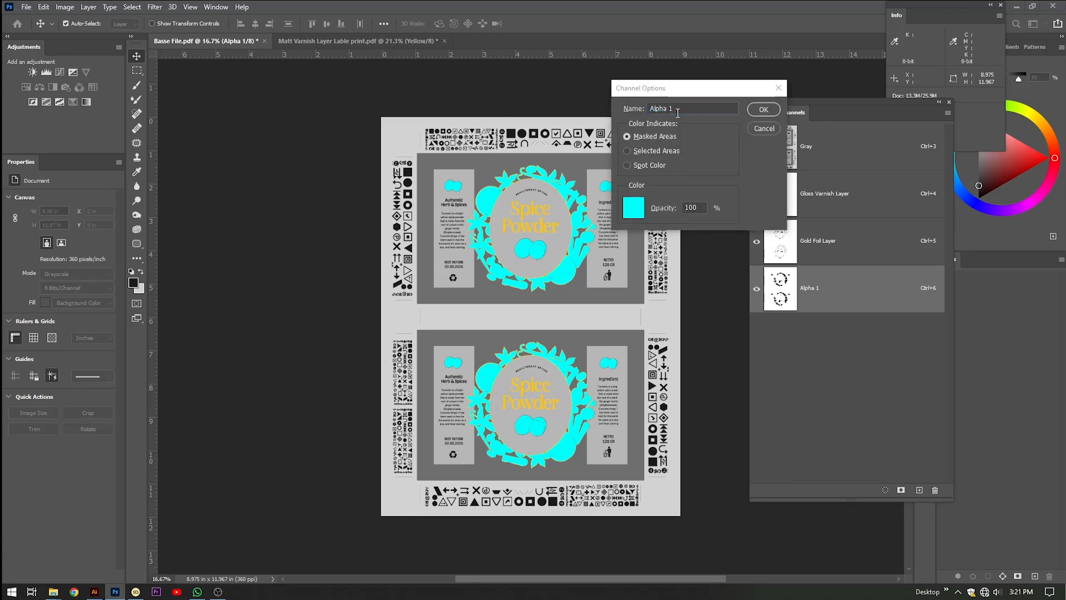
key(alt+Tab)
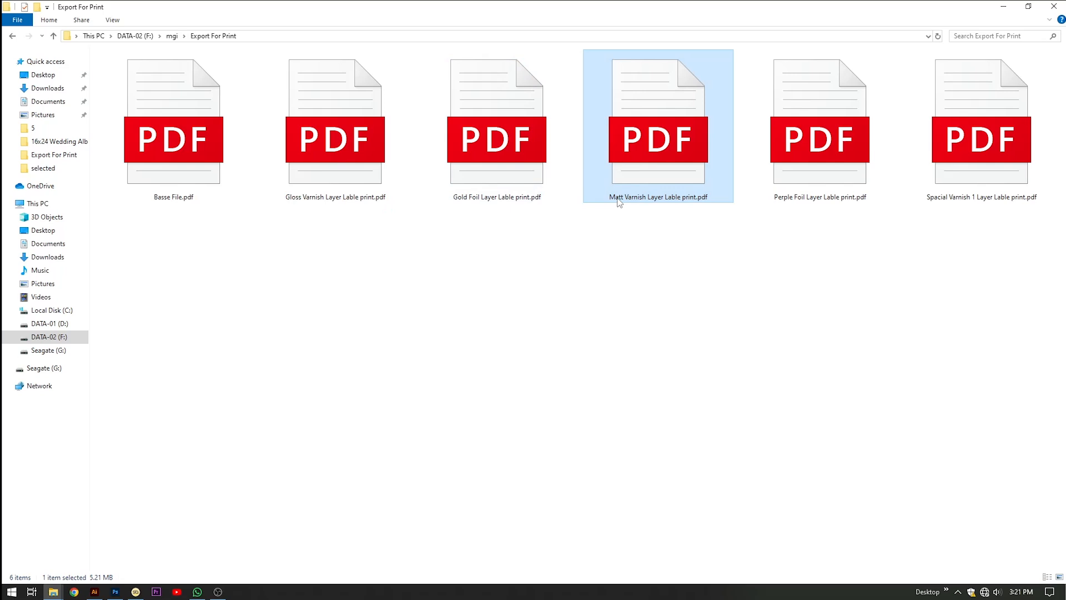
click(629, 196)
click(611, 197)
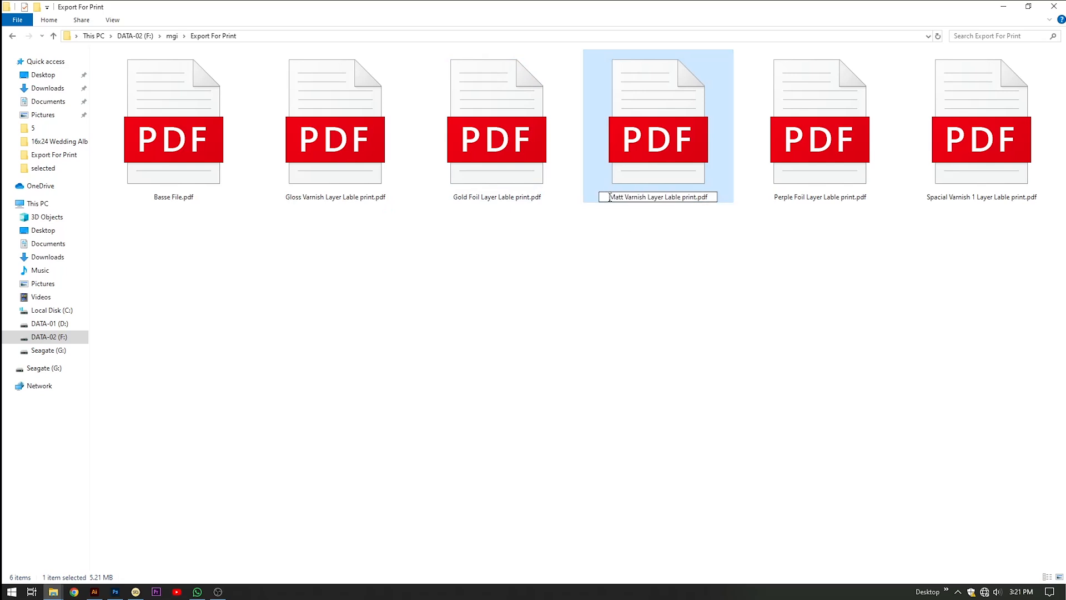
drag(609, 197, 645, 195)
key(alt+Tab)
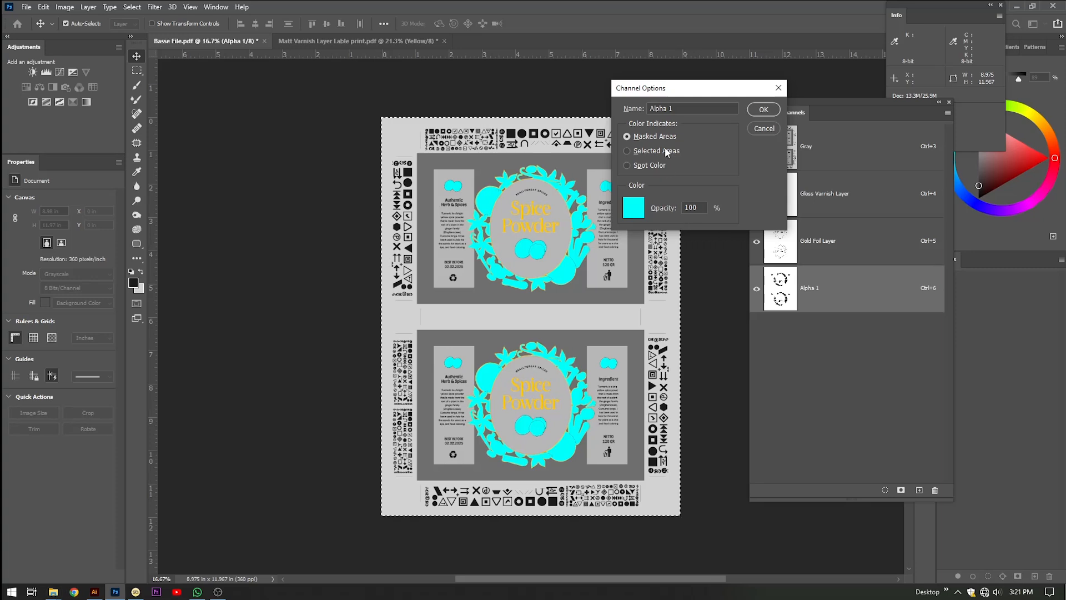
key(ctrl+a)
key(ctrl+v)
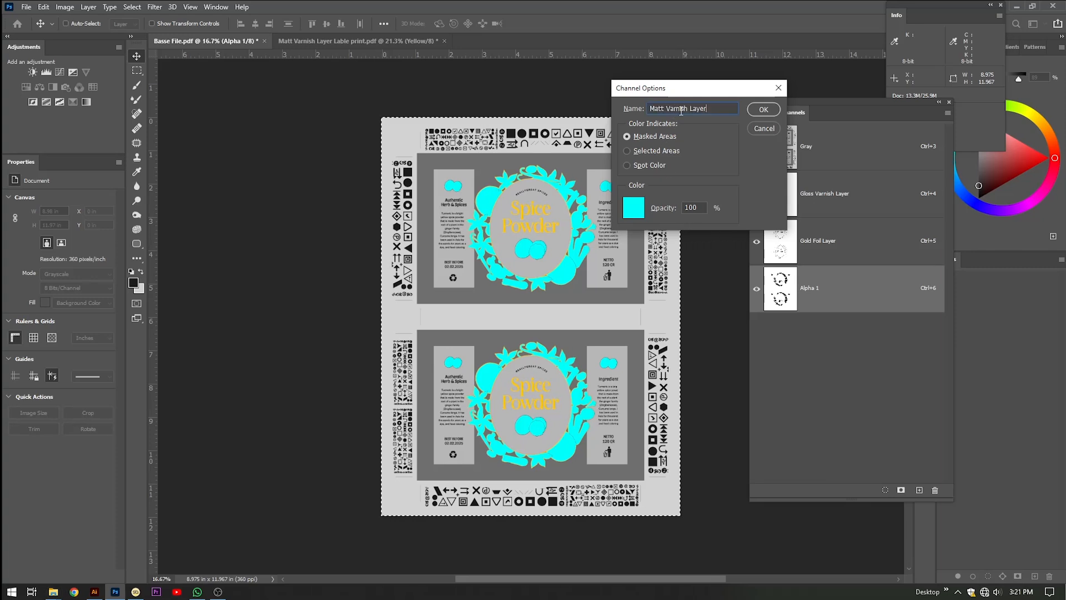
Set the Matt Varnish Layer channel's overlay colour to green 00ff78 and apply the channel options
click(633, 207)
drag(870, 211, 870, 227)
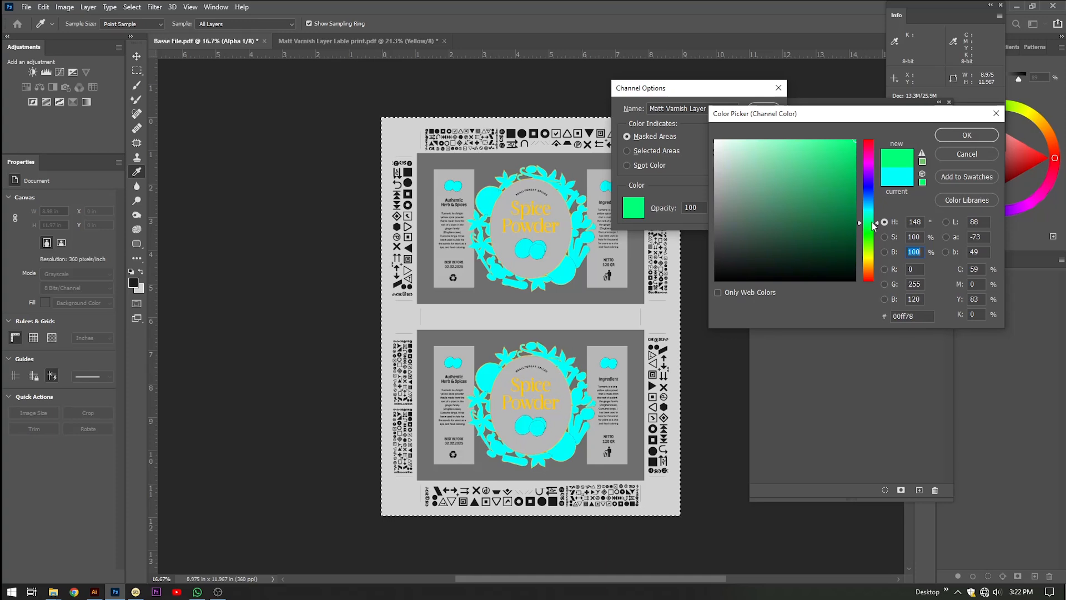
click(953, 135)
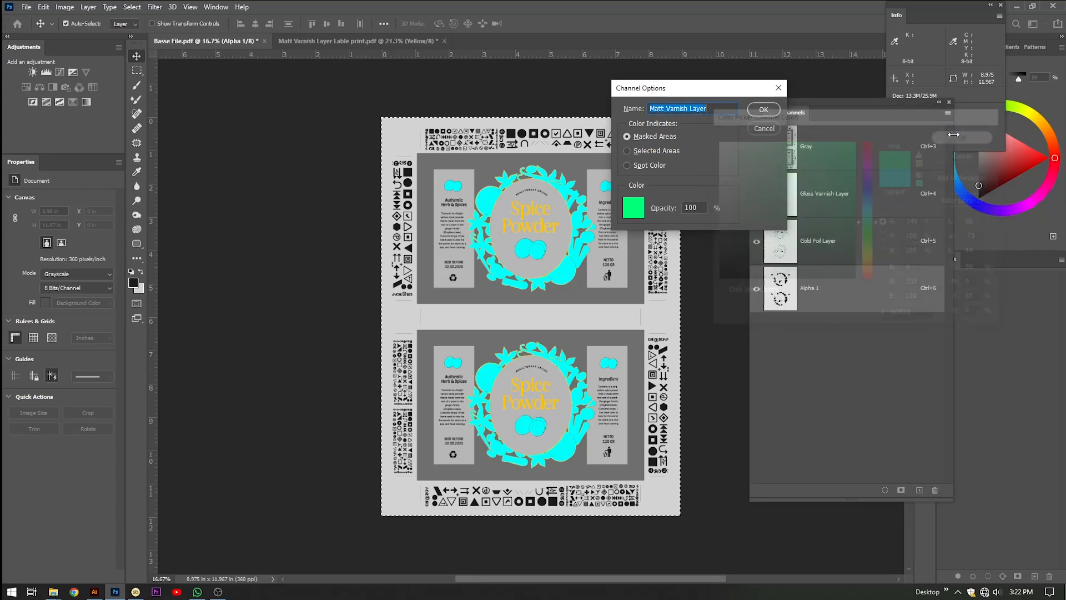
click(760, 111)
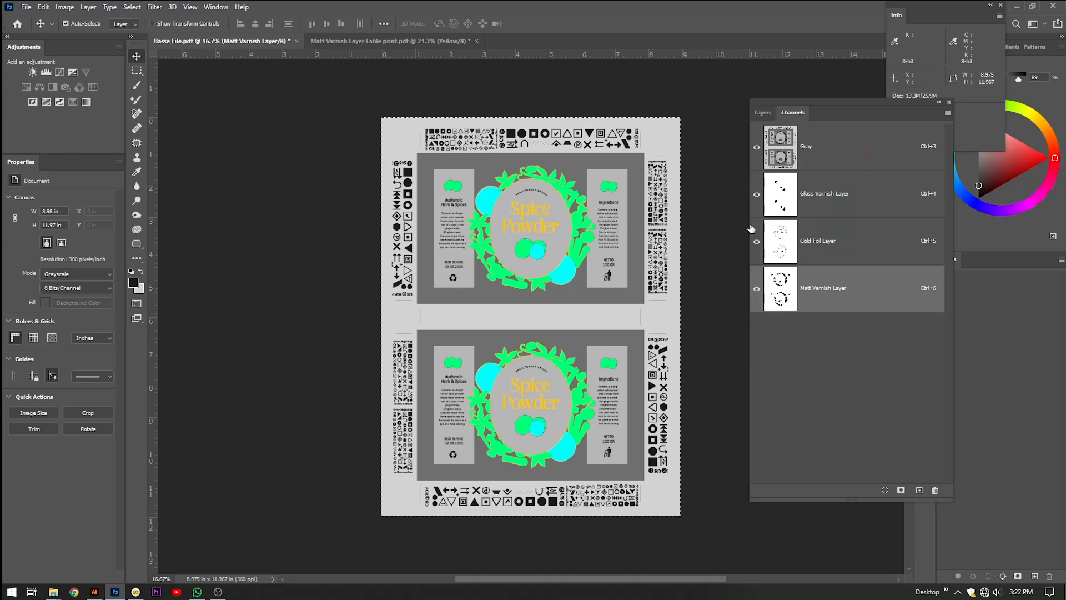
Check the matt varnish areas on the label by hiding and showing the Matt Varnish Layer channel
click(756, 288)
click(756, 289)
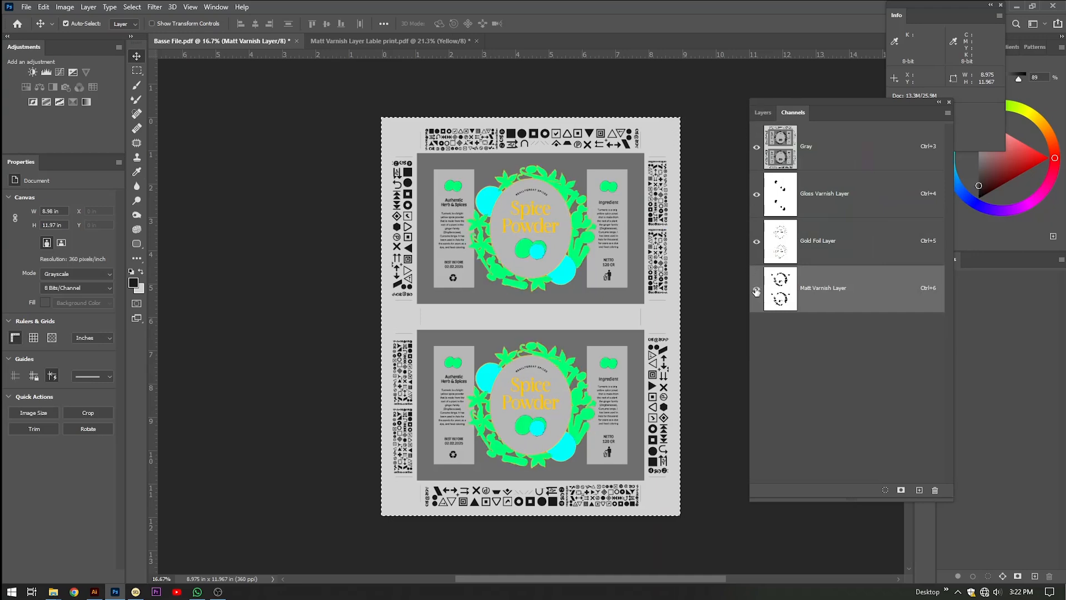
click(756, 290)
click(756, 290)
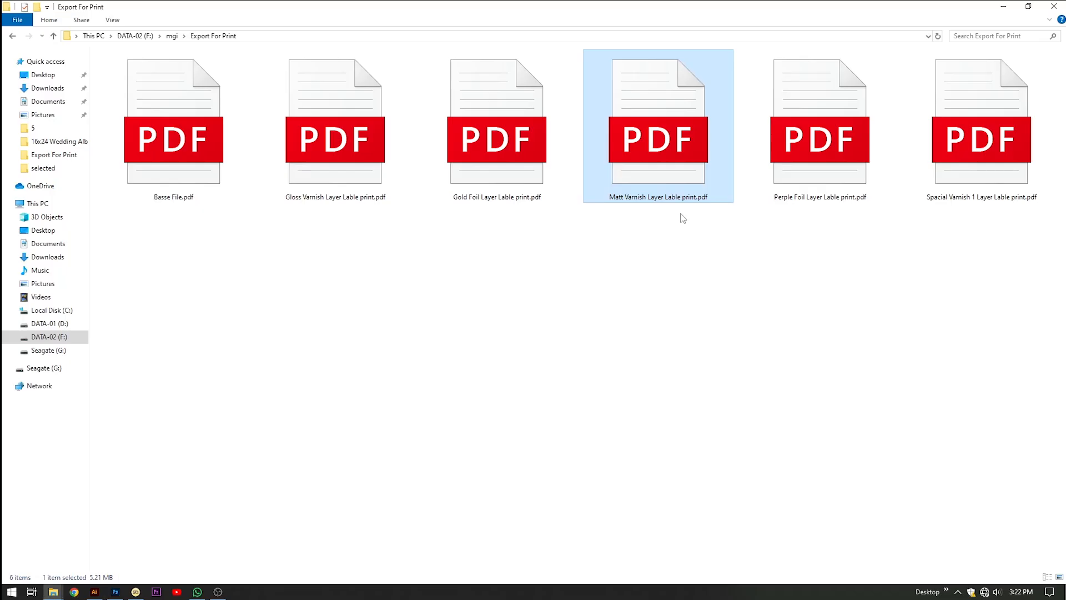
Import Perple Foil Layer Lable print.pdf from the Export For Print folder at 360 pixels/inch in 8-bit CMYK Color
click(806, 195)
drag(820, 100, 618, 16)
key(alt+Tab)
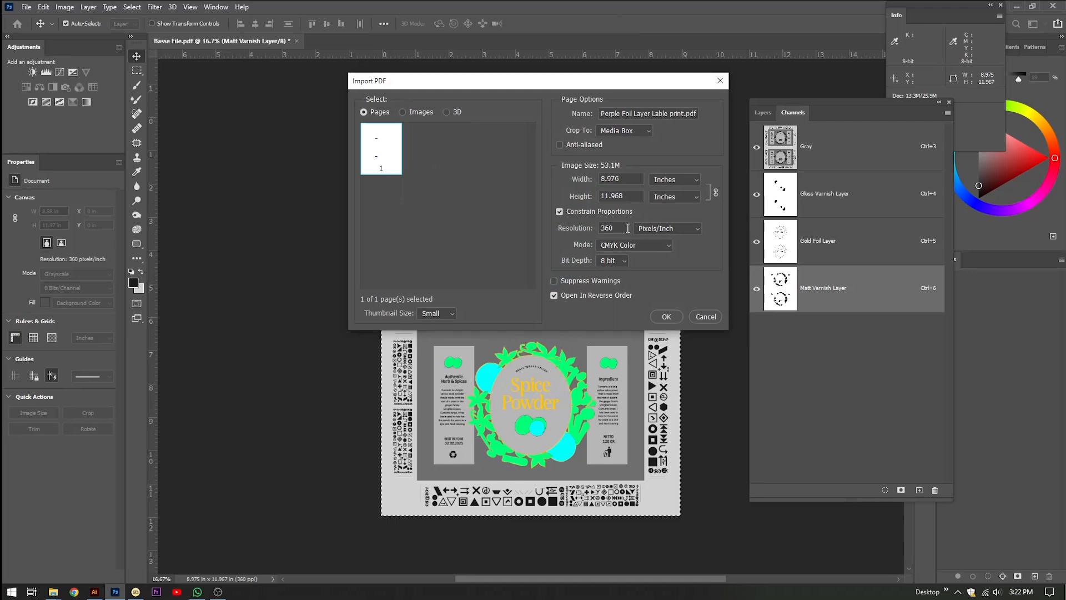
click(665, 317)
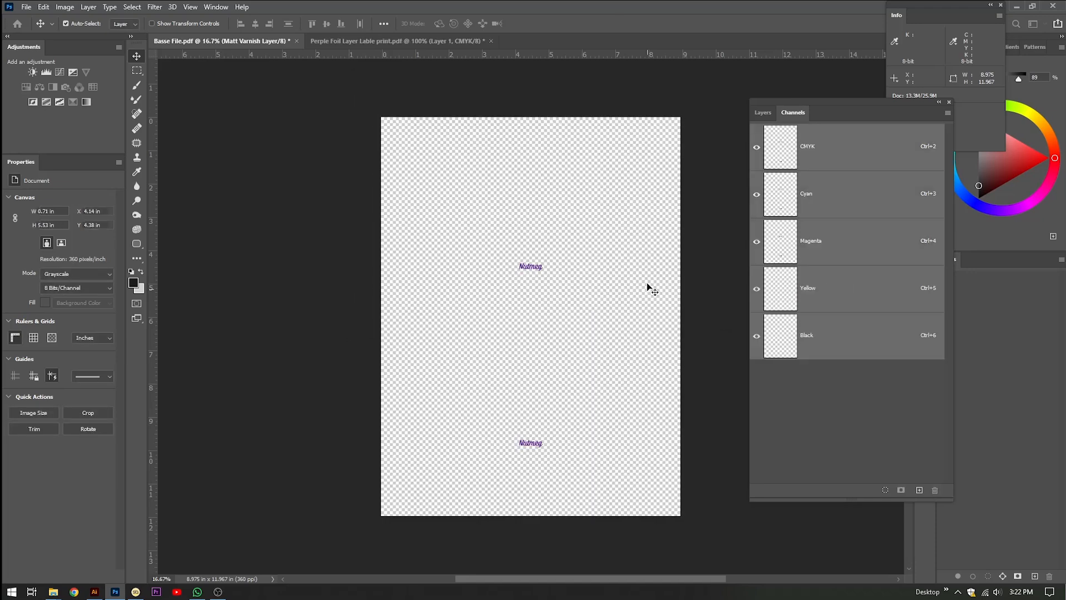
Flatten the imported purple foil document into a single background layer
click(763, 113)
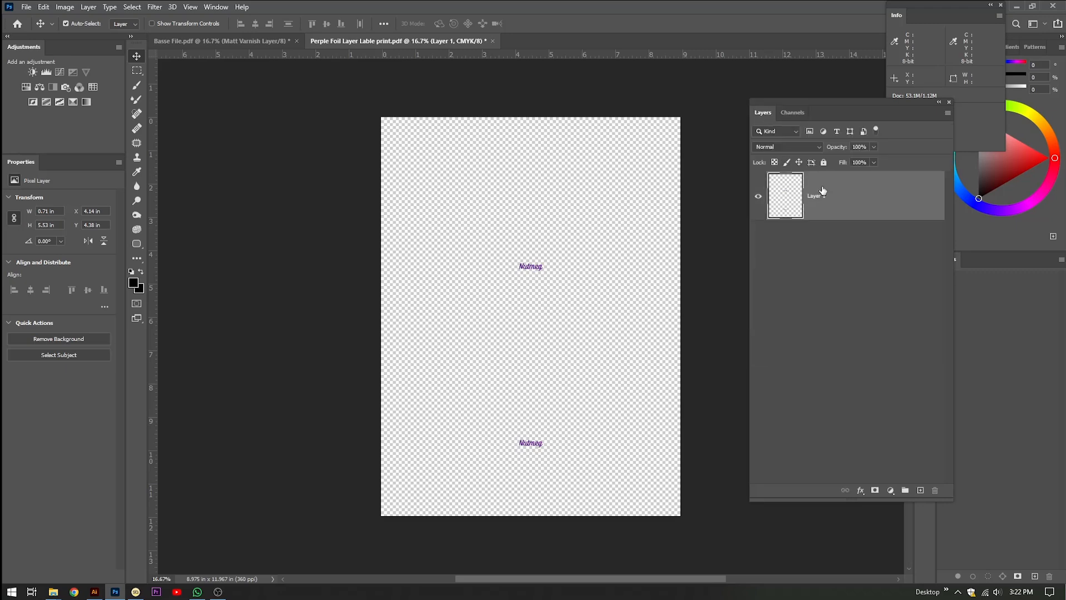
right_click(824, 192)
click(853, 461)
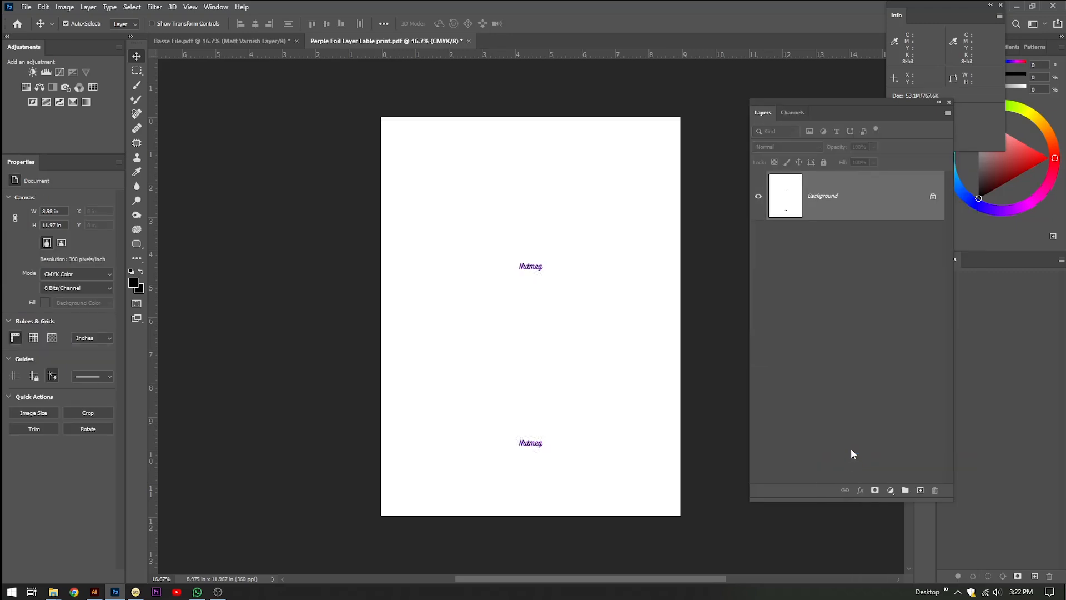
Compare the Cyan, Magenta, Yellow and Black channels of the flattened file and select the Magenta channel
click(794, 114)
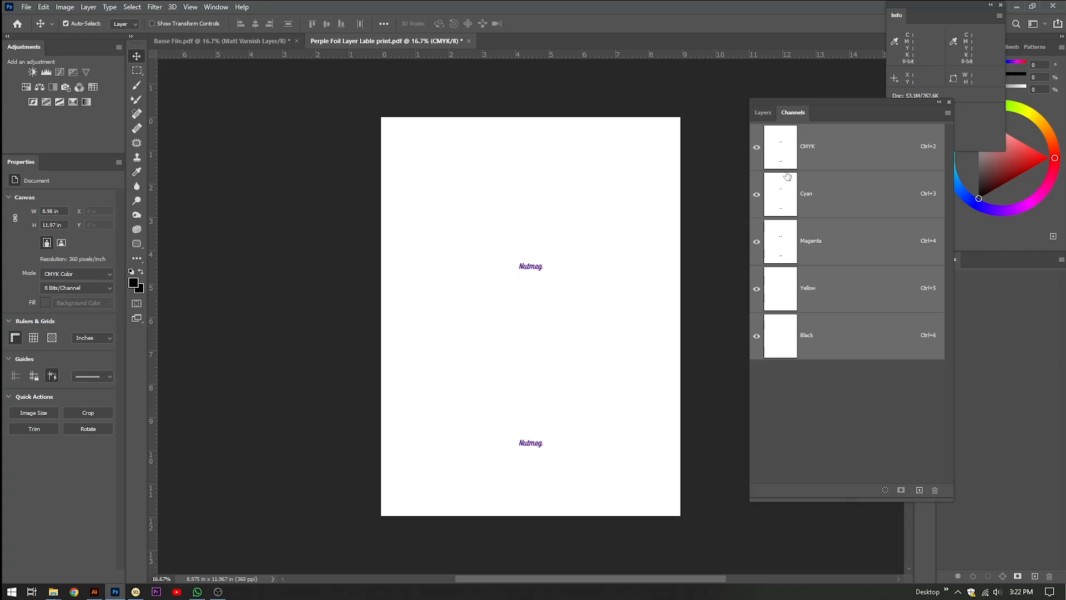
click(781, 201)
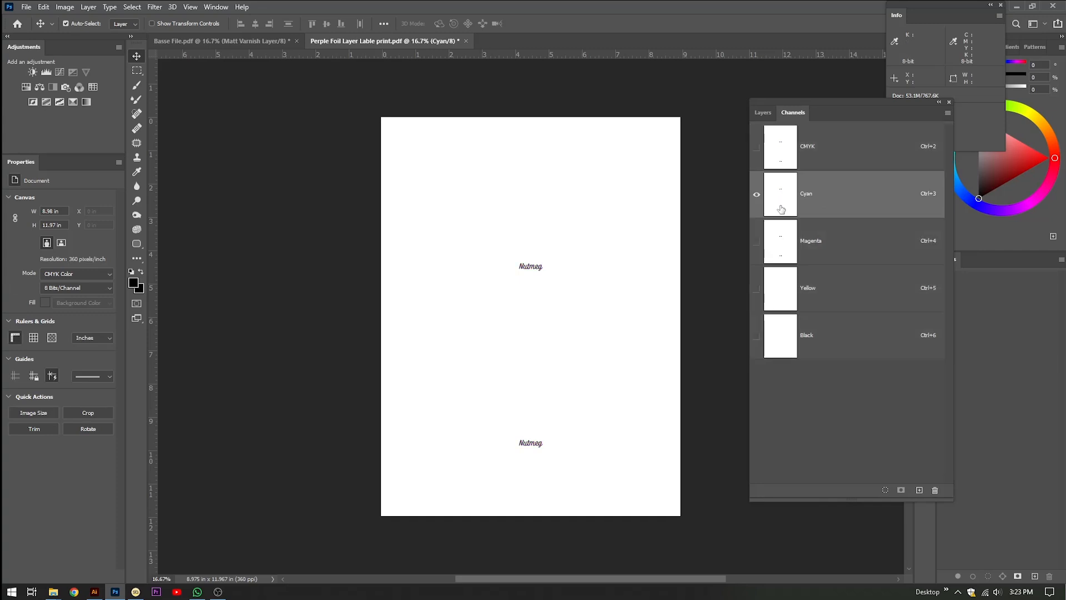
click(781, 240)
click(782, 287)
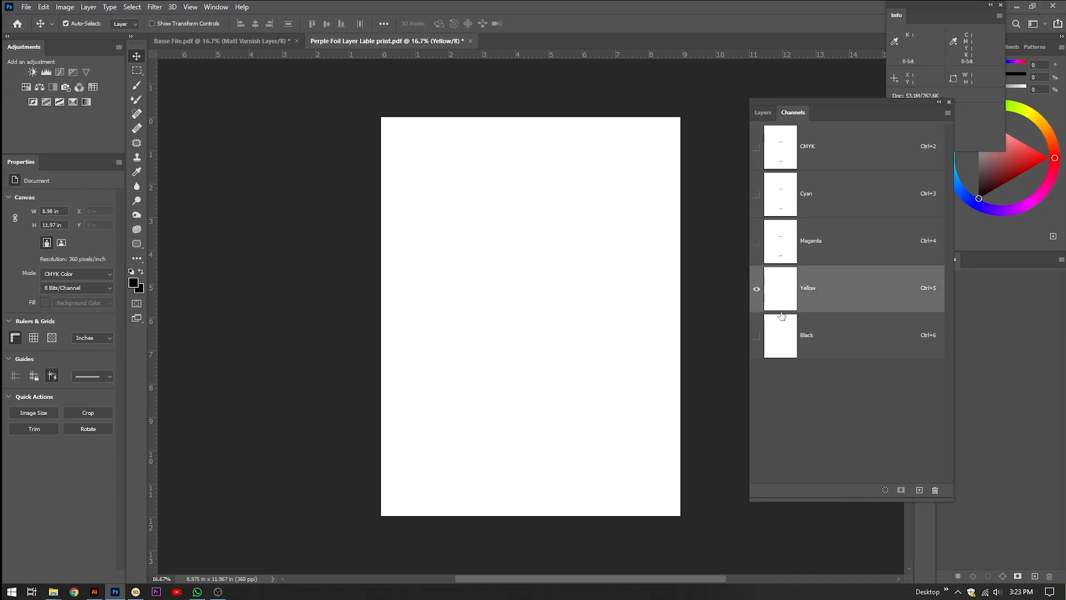
click(783, 336)
click(784, 243)
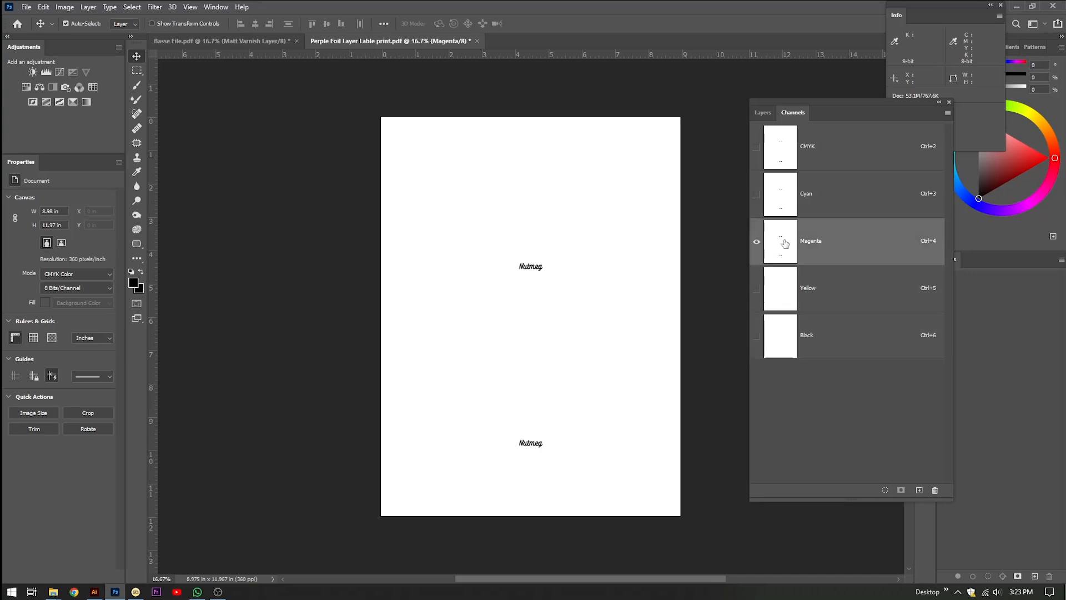
Apply Levels to the Magenta channel with the black input level at 253
key(ctrl+l)
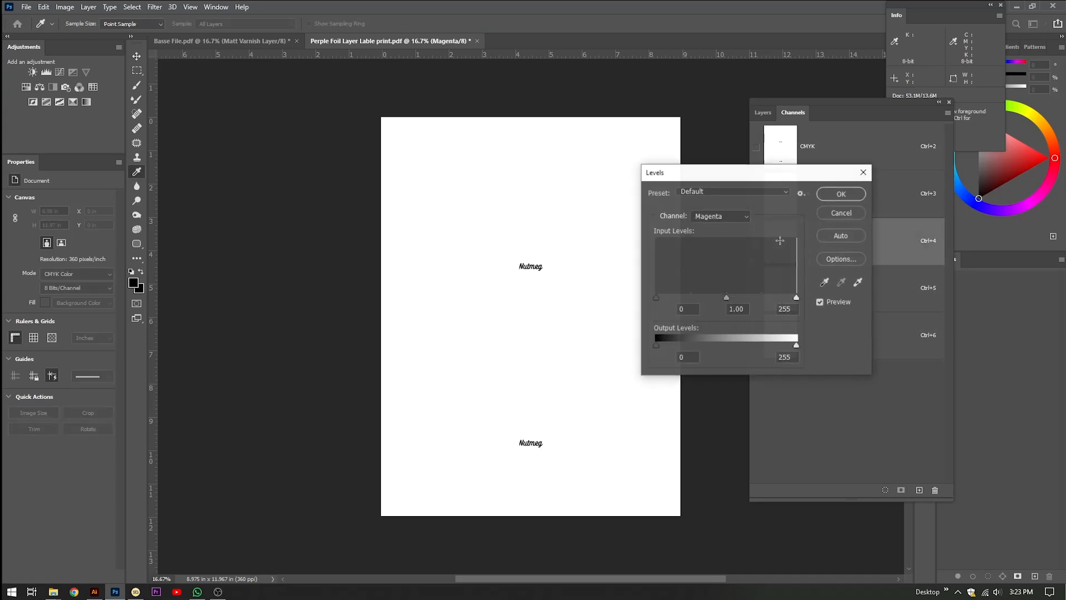
drag(655, 297, 796, 297)
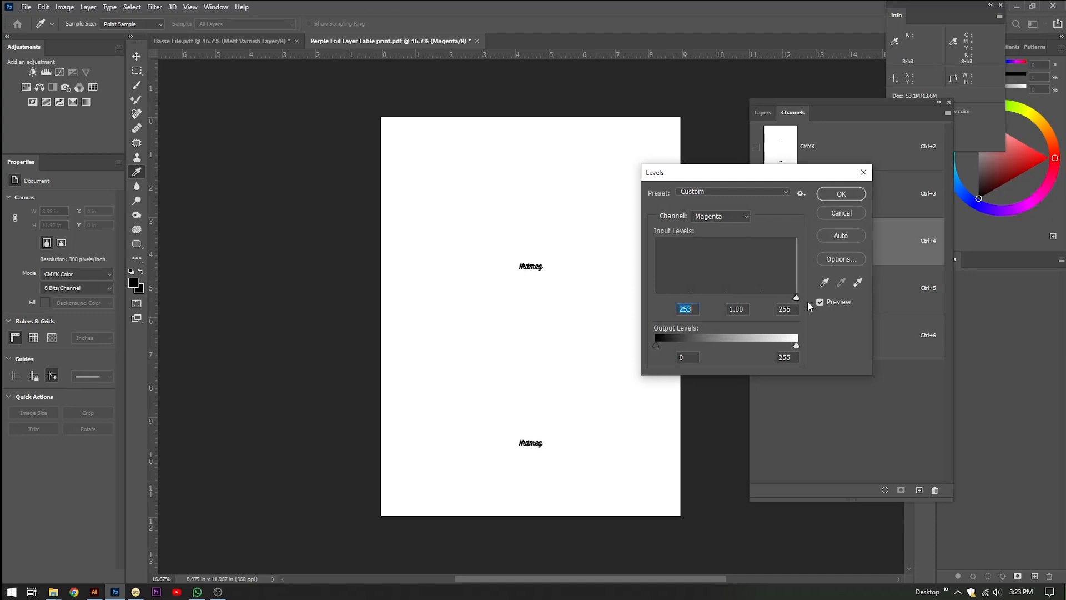
click(837, 196)
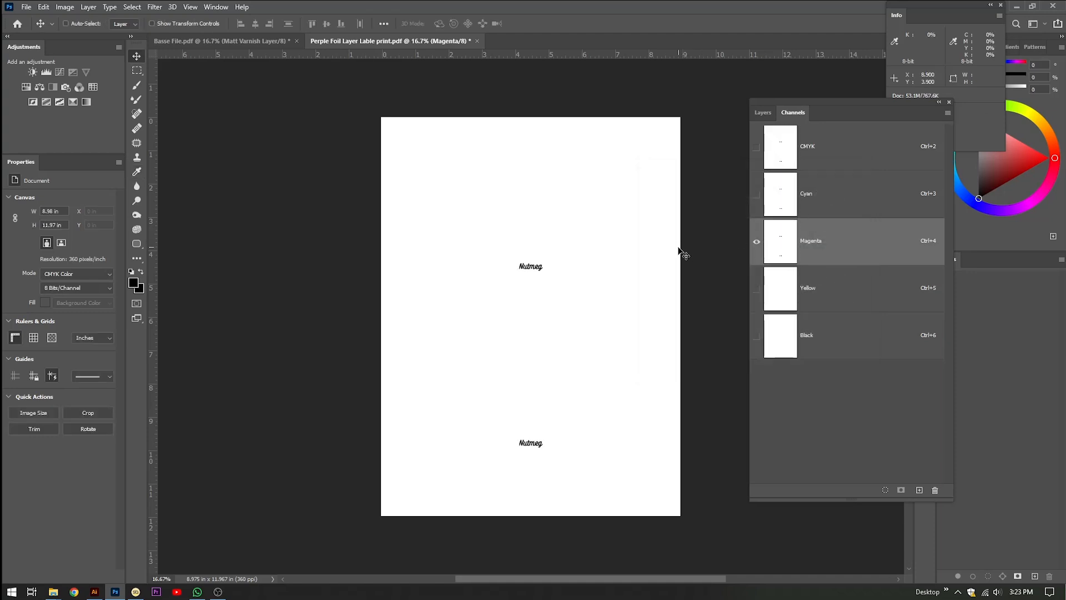
Cut the Magenta channel's entire content and paste it into a new alpha channel in Basse File.pdf
key(ctrl+a)
key(ctrl+x)
click(266, 44)
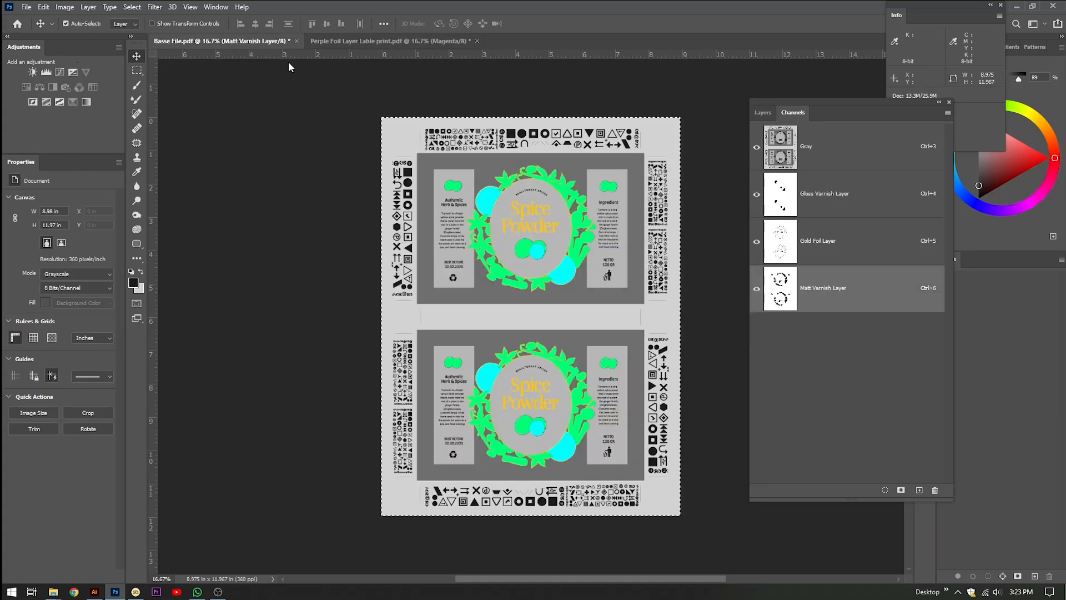
click(916, 489)
key(ctrl+v)
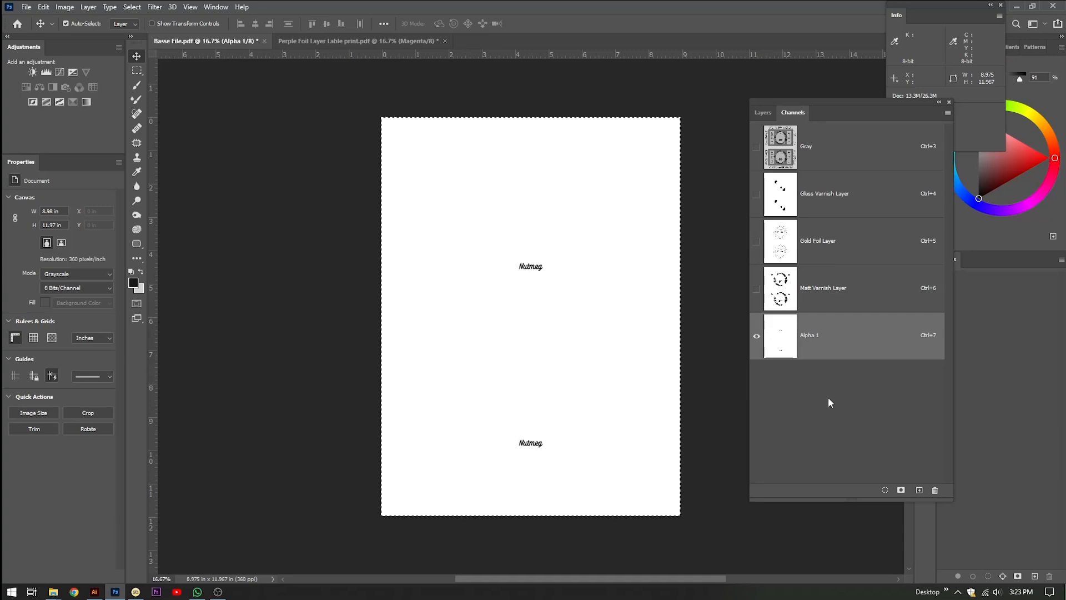
Show the Matt Varnish Layer, Gold Foil Layer, Gloss Varnish Layer and Gray channels together with Alpha 1
click(757, 289)
click(756, 241)
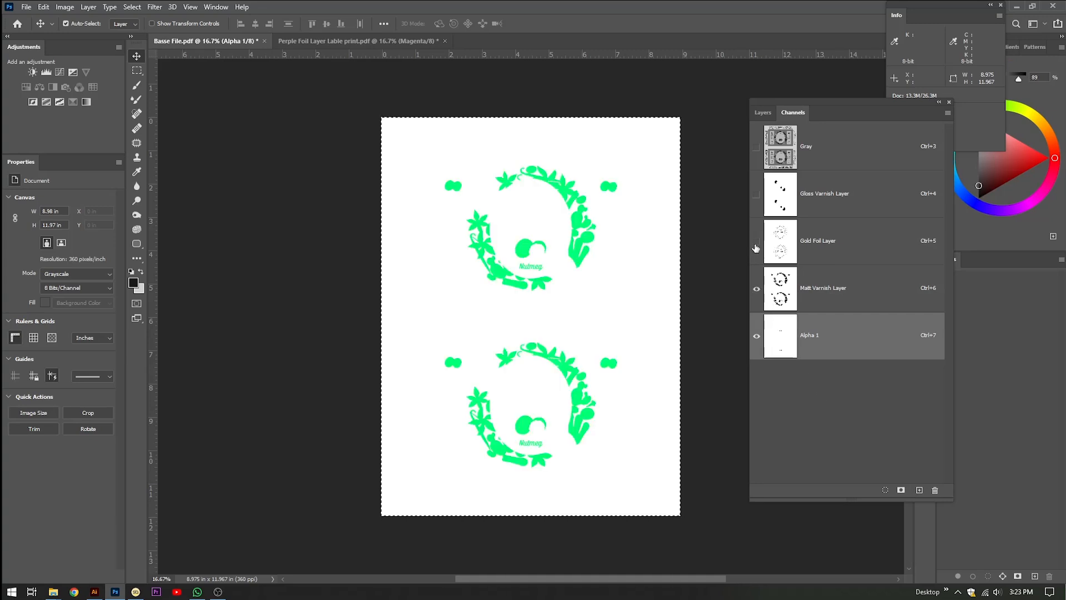
click(756, 147)
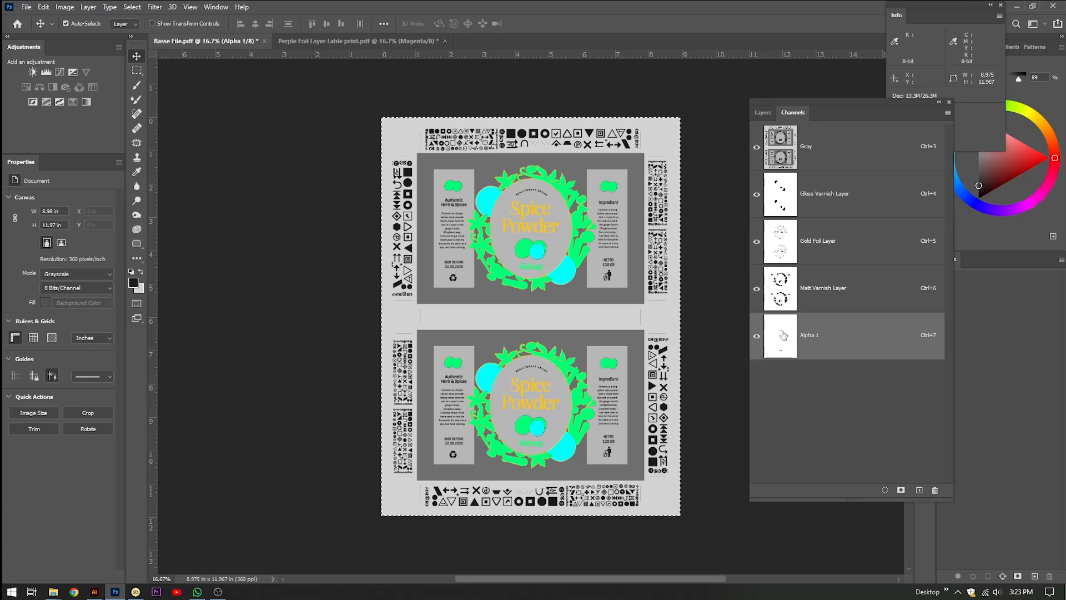
Rename the Alpha 1 channel as Perple Foil Layer, copying the name from the purple foil PDF's file name
double_click(782, 335)
key(alt+Tab)
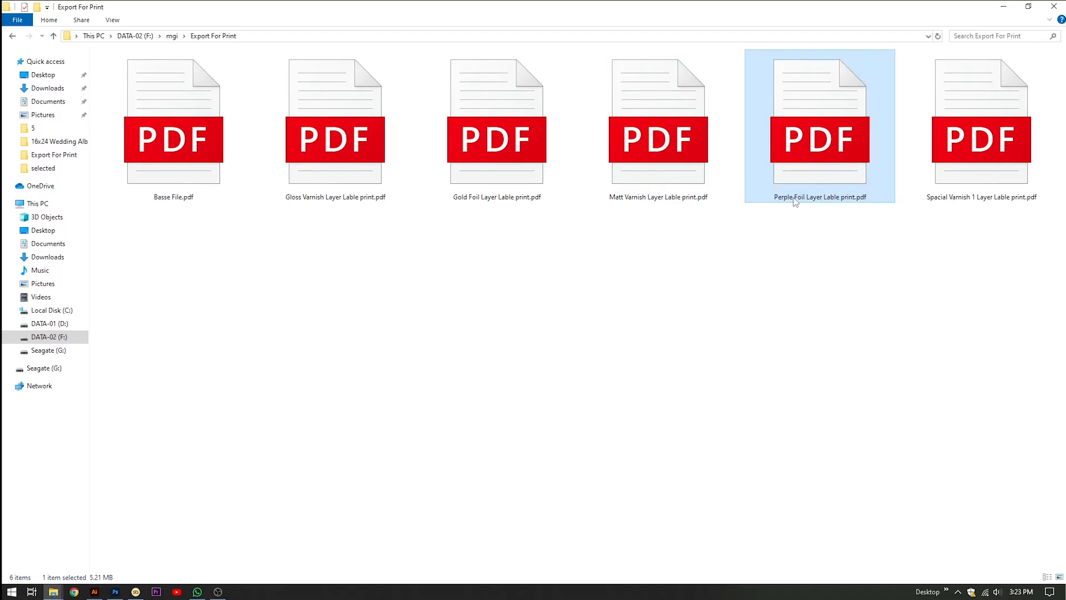
click(795, 199)
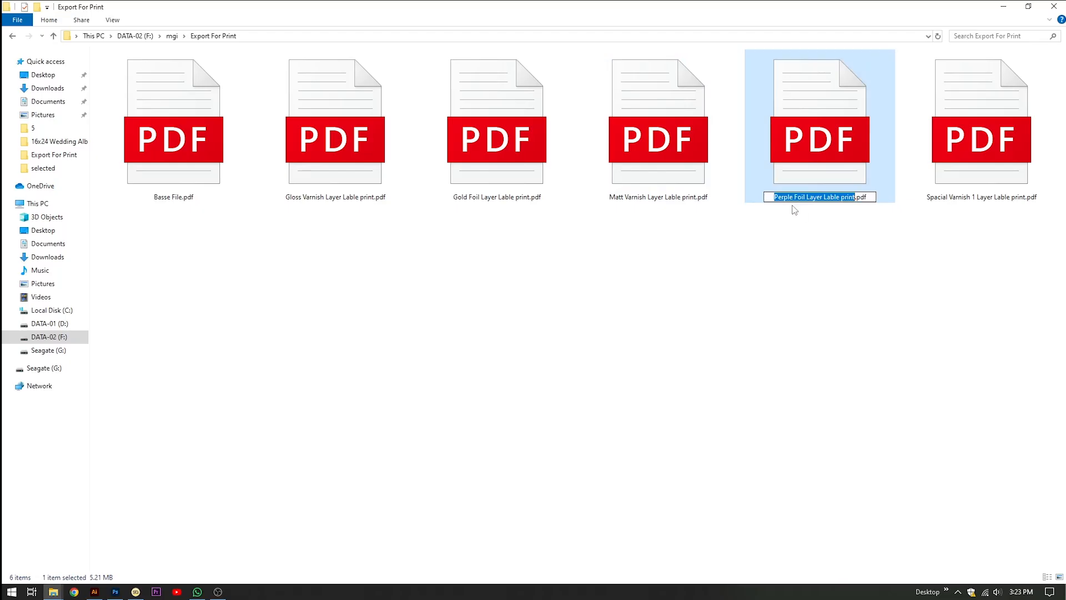
drag(770, 197, 849, 197)
drag(772, 197, 849, 198)
click(799, 281)
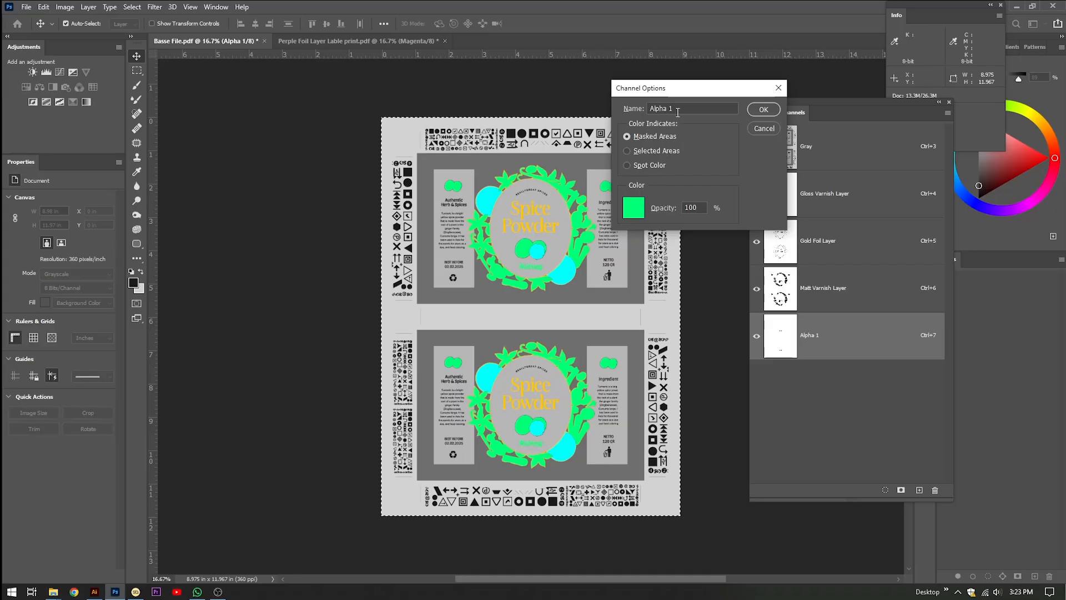
click(677, 110)
key(ctrl+v)
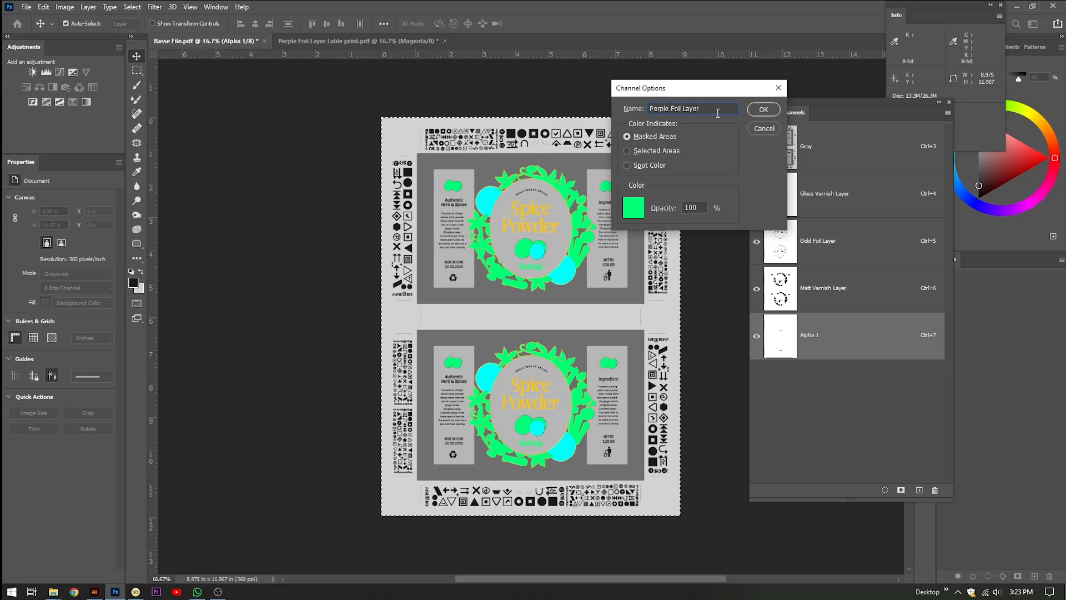
Set the Perple Foil Layer channel's overlay colour to purple 9600ff and apply the channel options
click(639, 208)
click(865, 173)
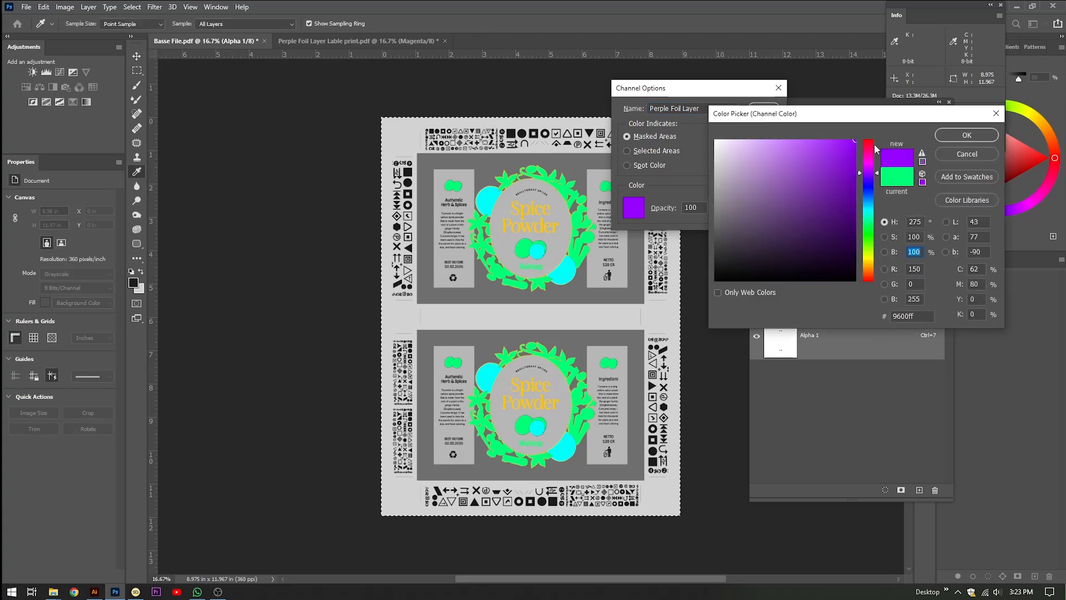
click(966, 135)
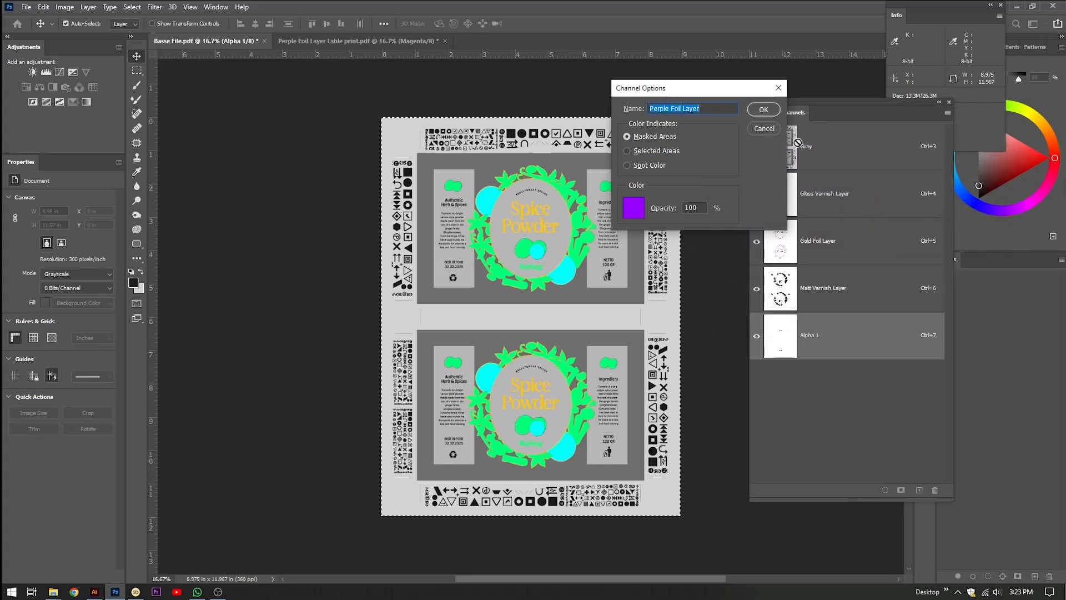
click(762, 110)
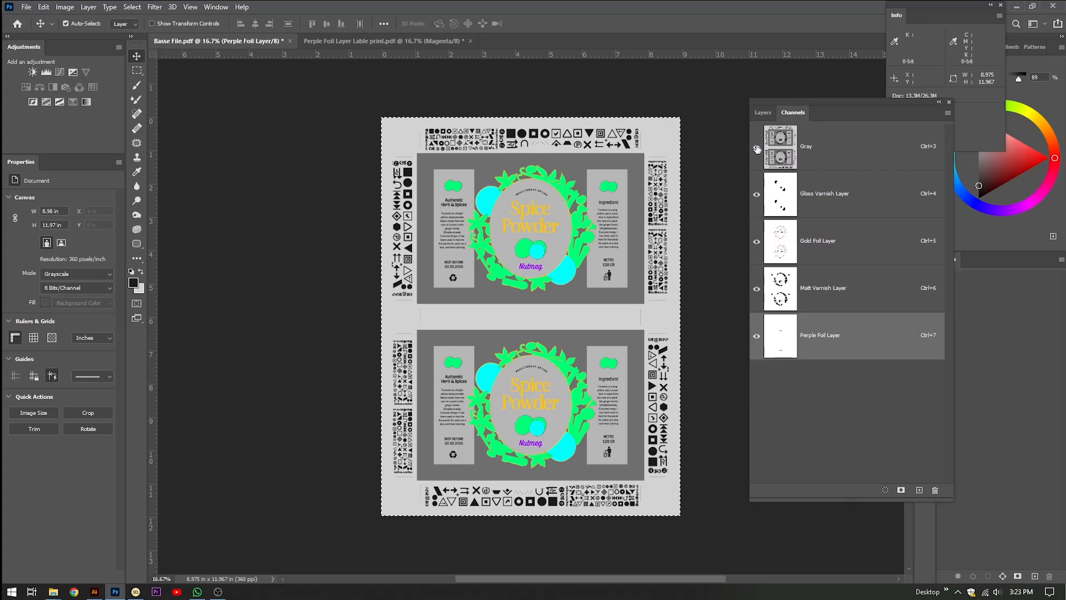
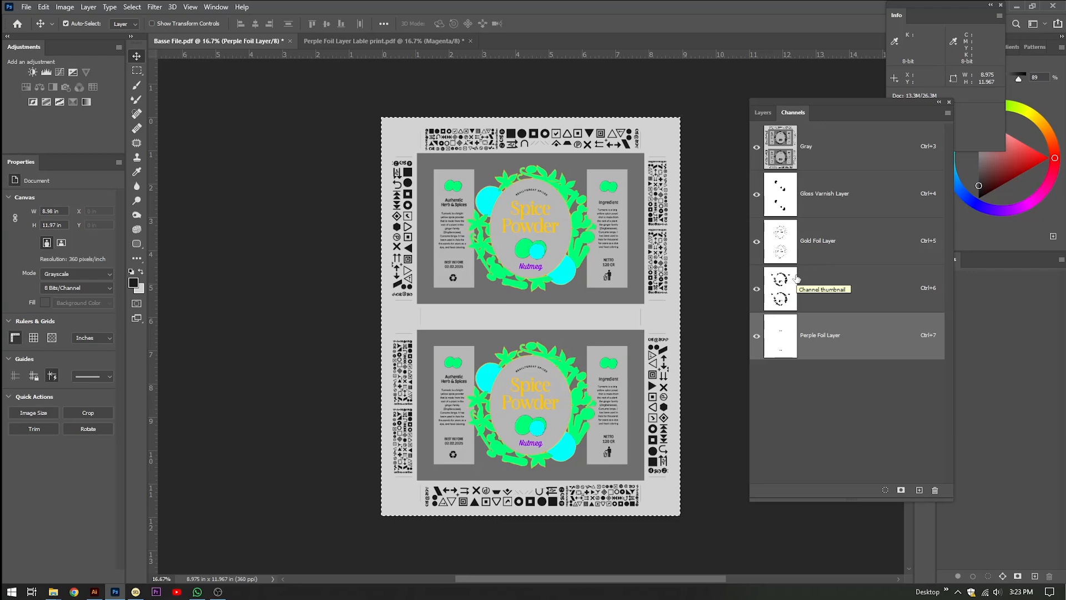
Close the purple foil document and import Spacial Varnish 1 Layer Lable print.pdf from File Explorer into Photoshop at 360 pixels/inch, CMYK Color, 8 bit
key(alt+Tab)
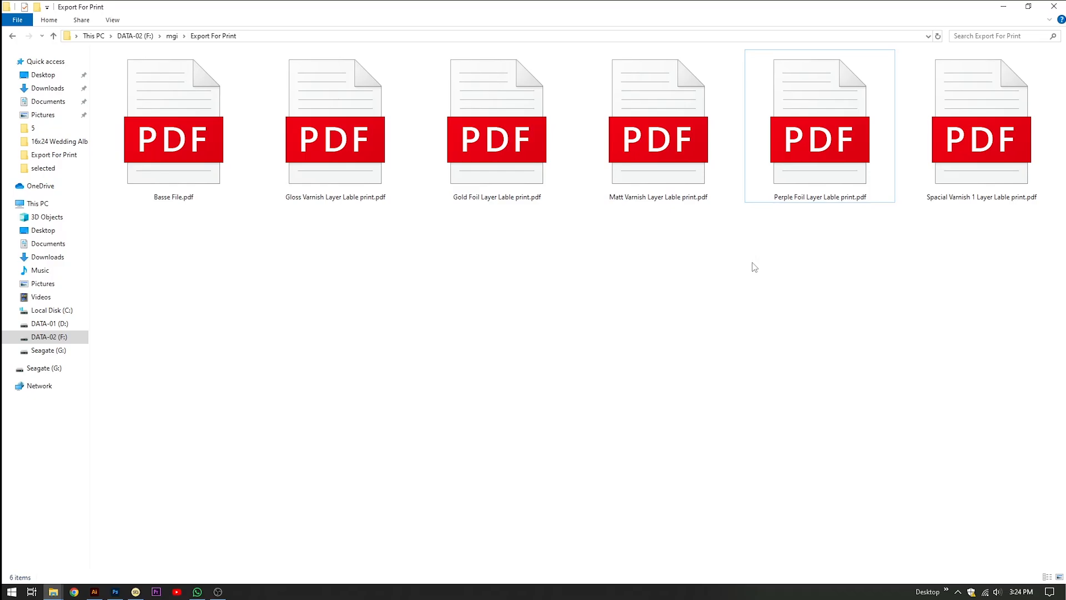
key(alt+Tab)
key(alt+Tab)
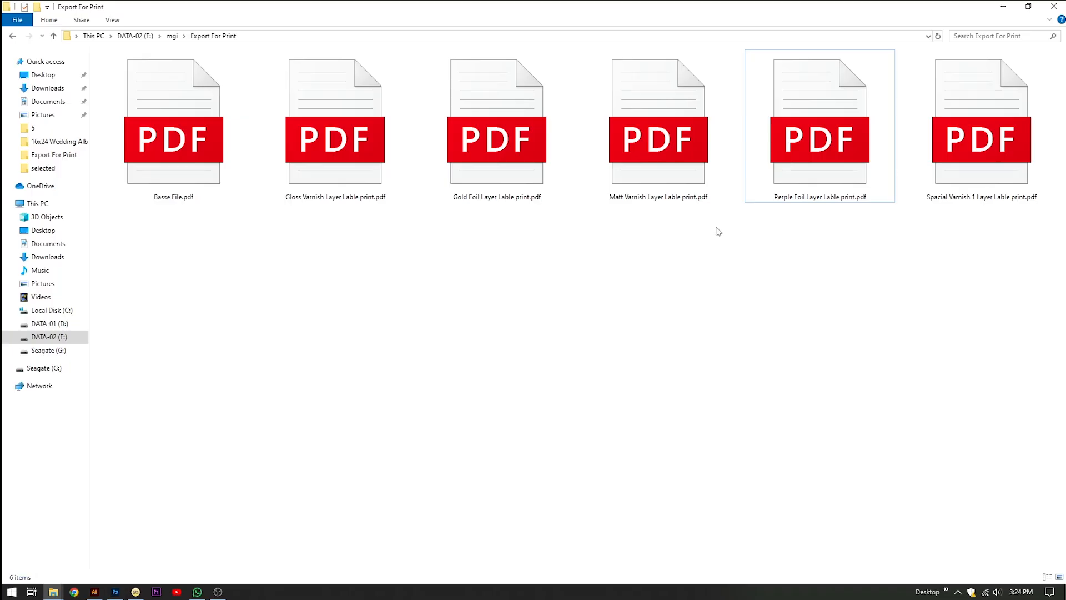
click(791, 196)
click(953, 174)
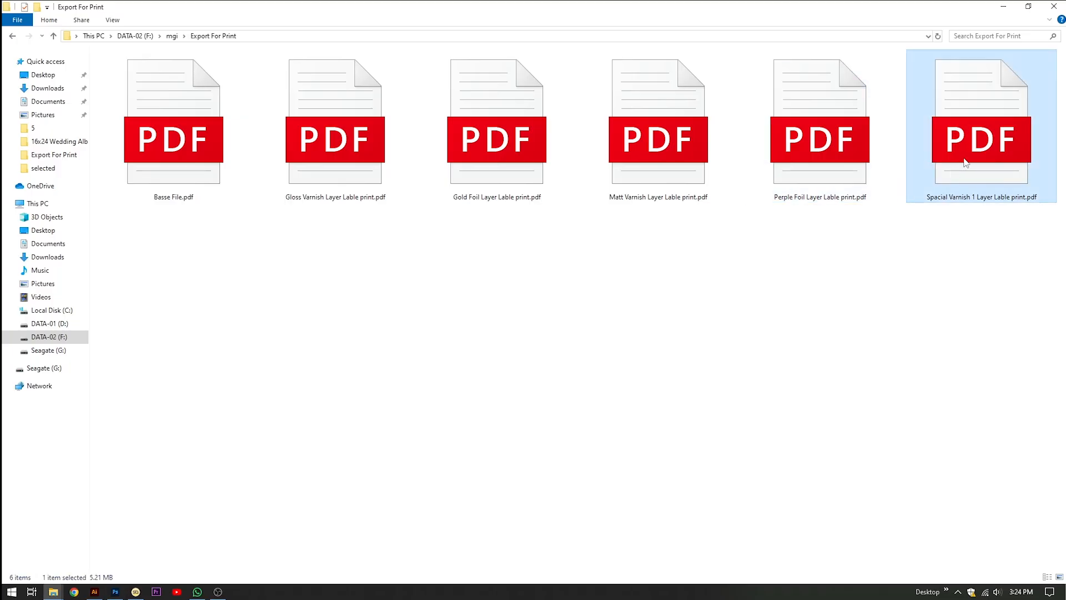
drag(970, 122, 637, 42)
key(alt+Tab)
key(alt+Tab)
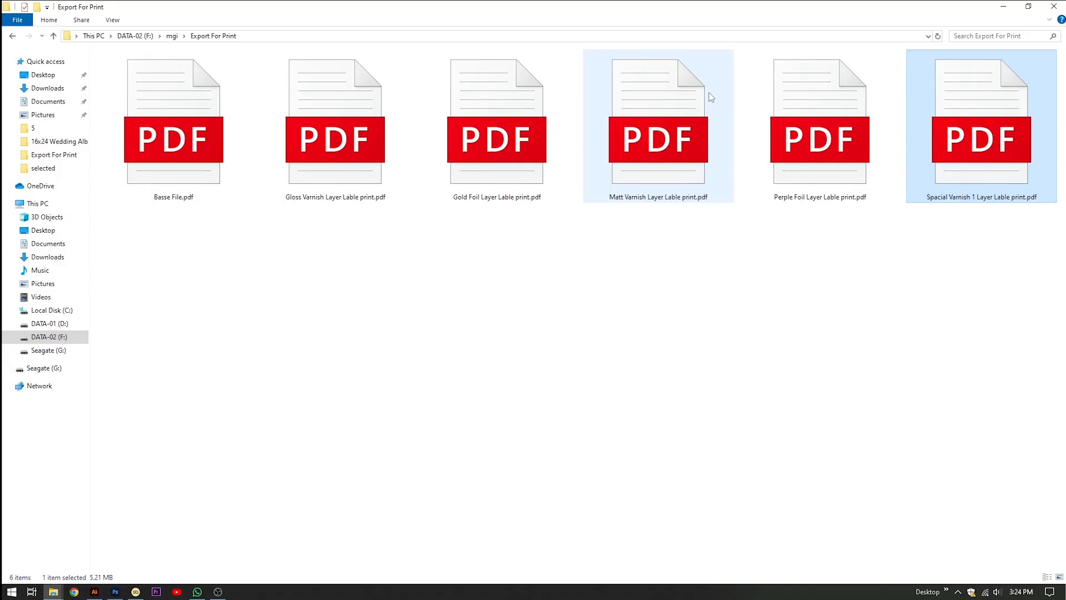
key(alt+Tab)
click(720, 81)
key(alt+Tab)
drag(956, 147, 597, 25)
key(alt+Tab)
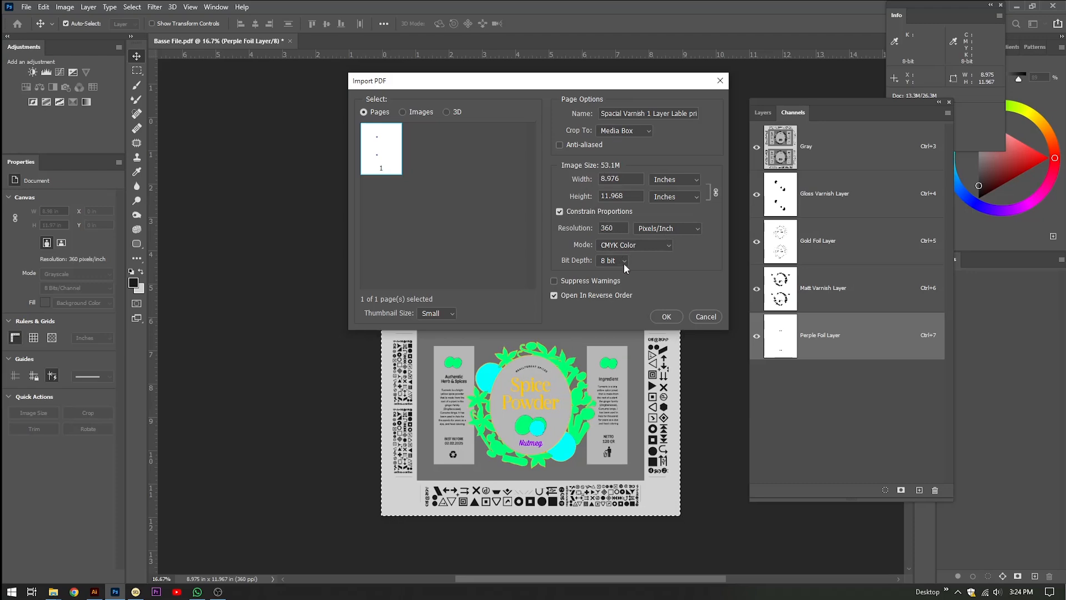
click(666, 316)
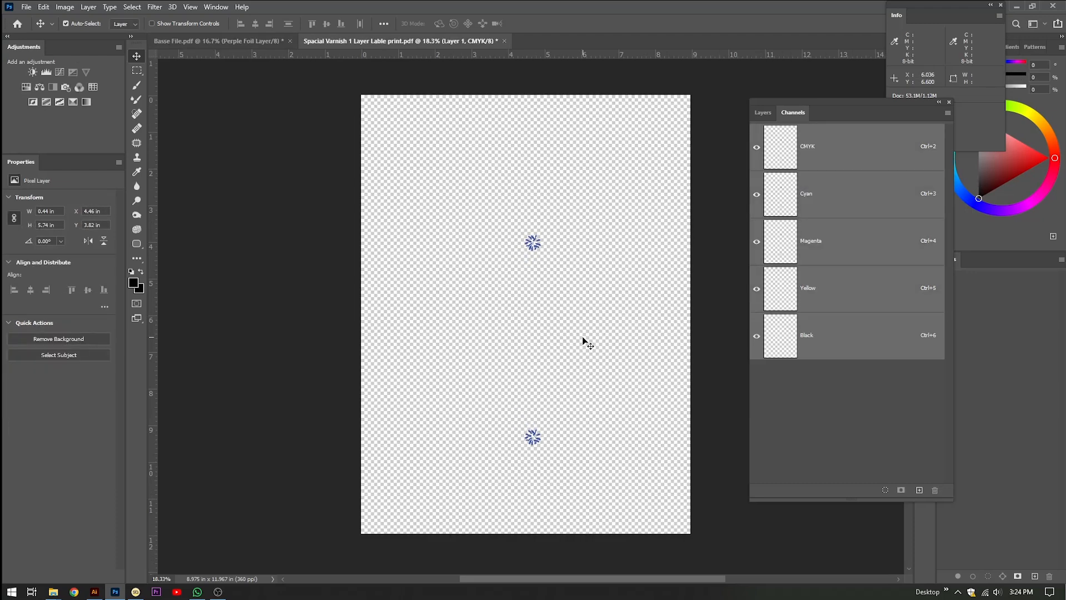
Load the selection of Layer 1's artwork and contract it by 2 pixels
scroll(538, 245, up, 5)
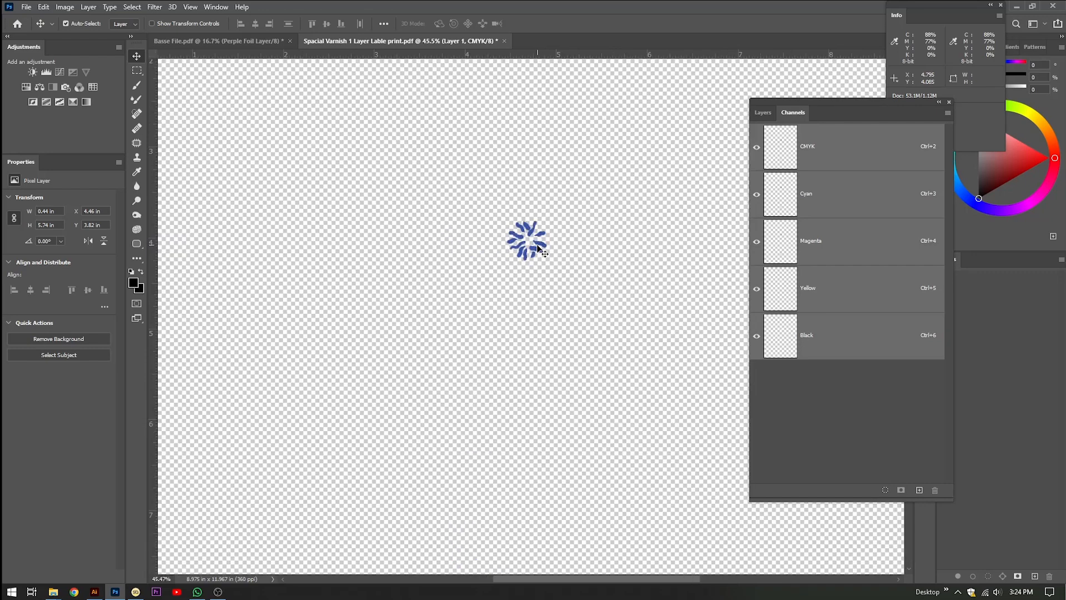
scroll(519, 240, up, 6)
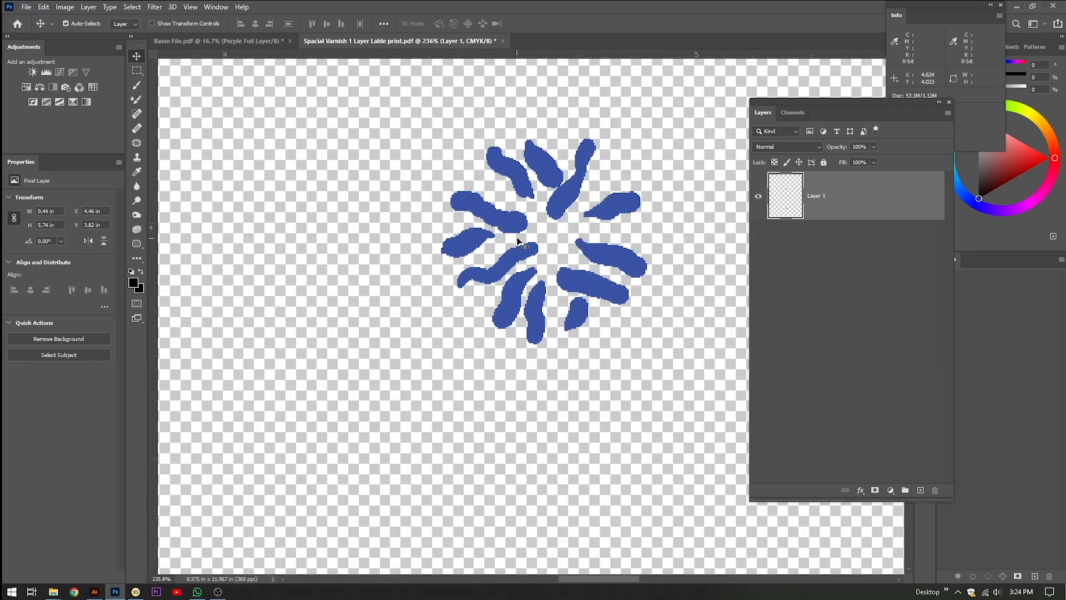
scroll(519, 240, up, 2)
ctrl+click(792, 200)
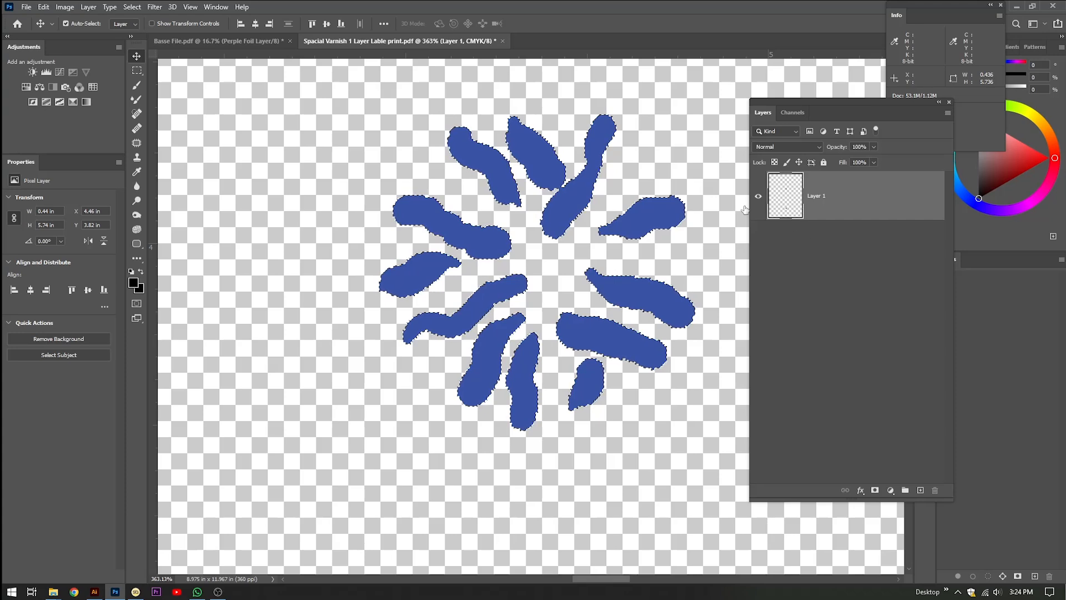
click(132, 7)
mouse_move(162, 167)
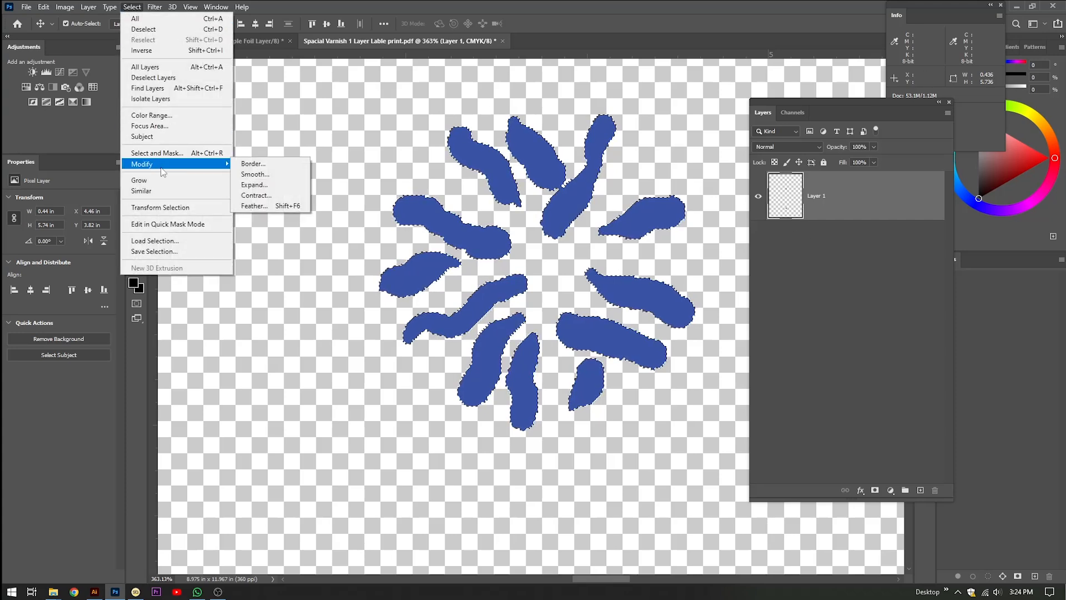
click(255, 195)
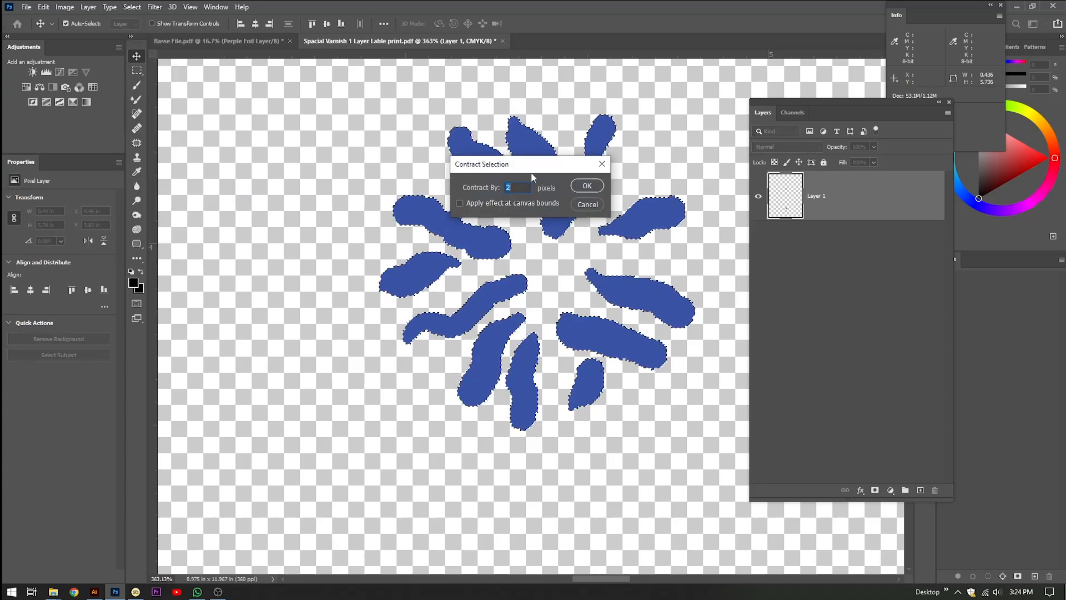
click(577, 185)
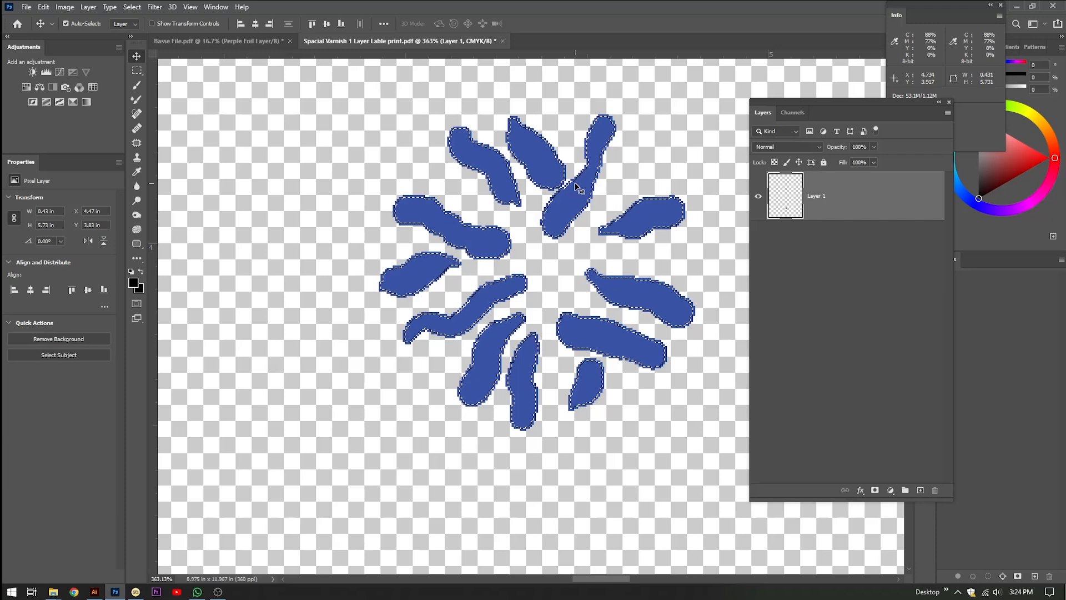
Copy the contracted selection to a new layer and toggle Layer 1's visibility to compare both versions, leaving Layer 1 hidden
scroll(578, 192, up, 5)
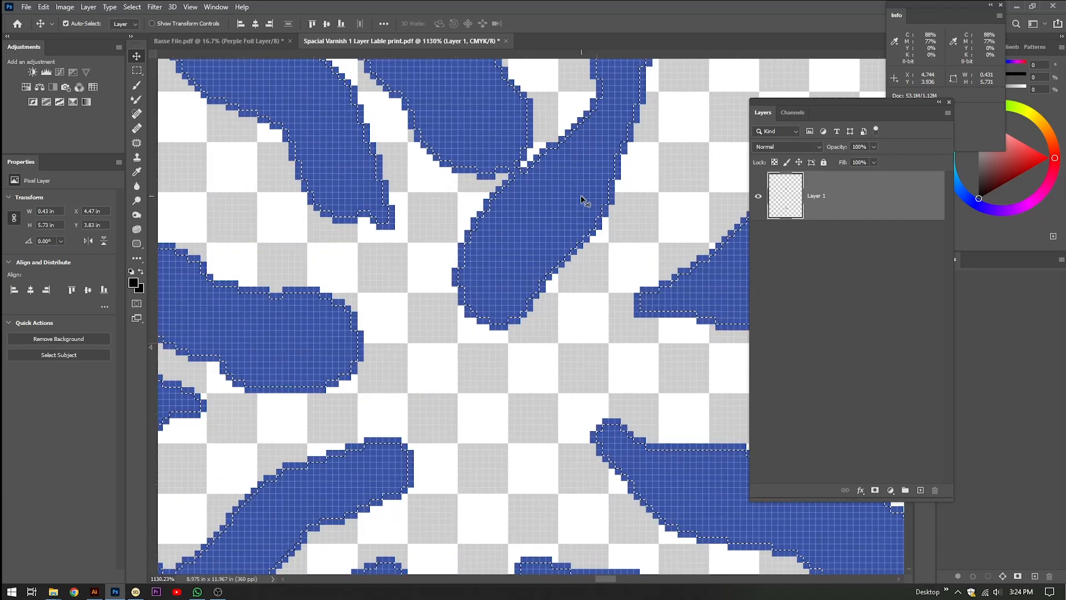
key(ctrl+j)
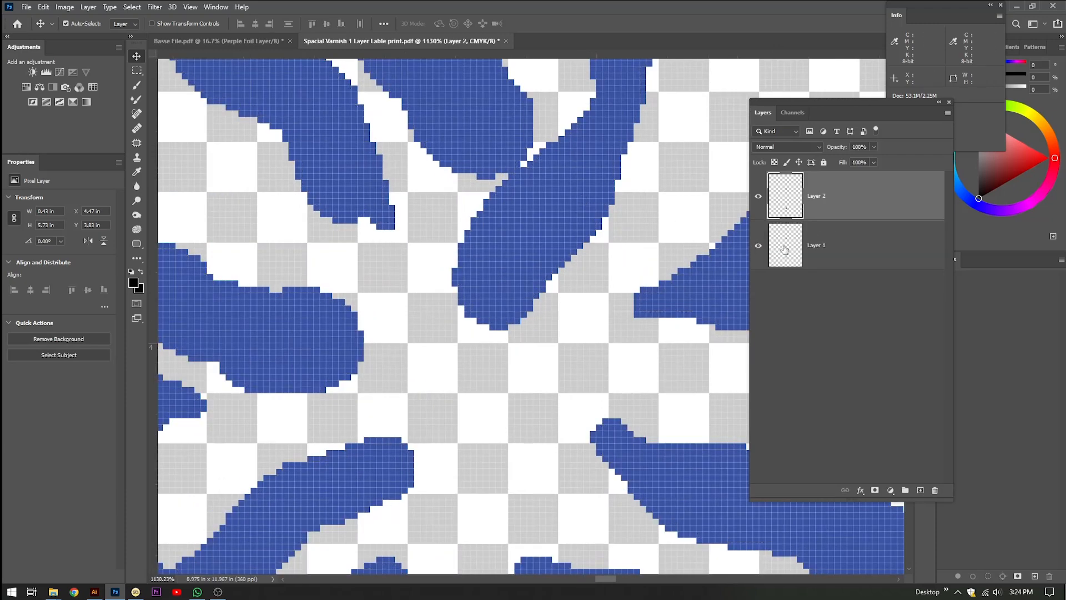
ctrl+click(785, 250)
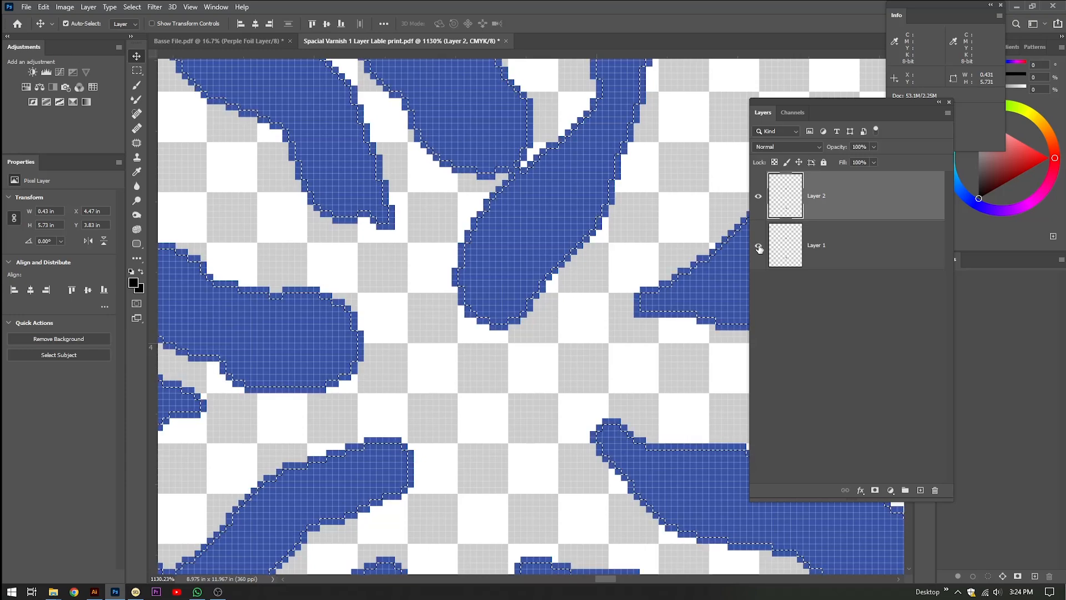
click(758, 248)
click(758, 247)
click(758, 248)
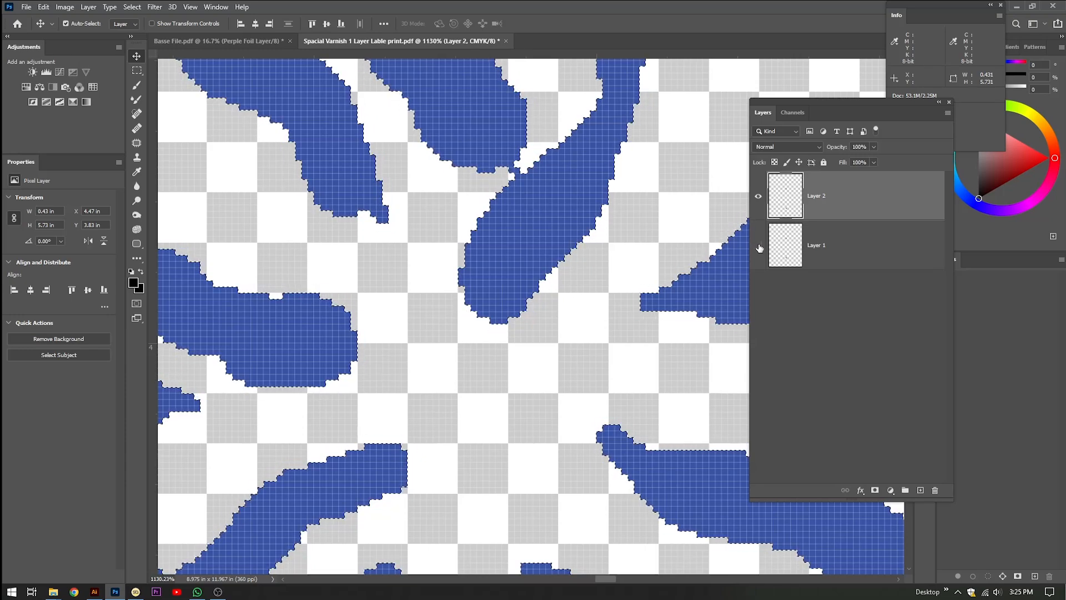
Delete the hidden original Layer 1, keeping only the contracted copy
scroll(688, 228, down, 6)
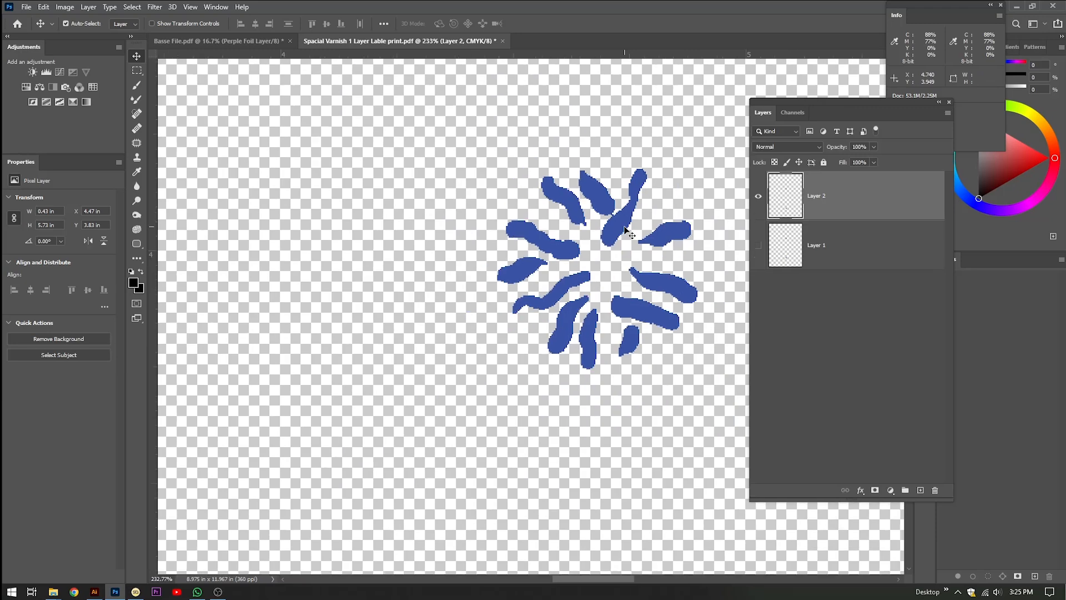
scroll(631, 235, down, 3)
click(791, 260)
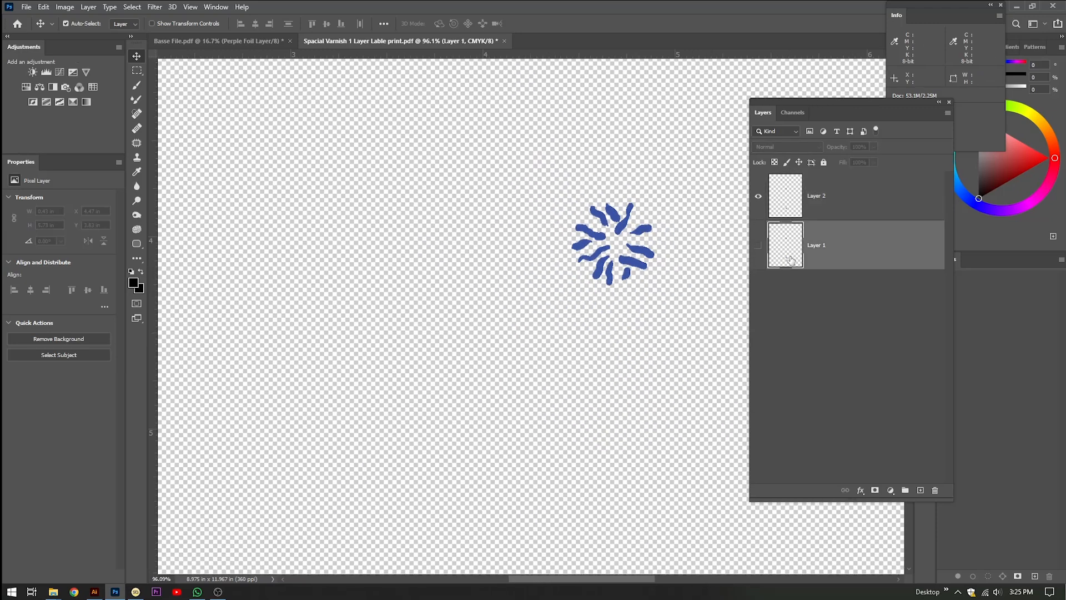
click(934, 489)
click(480, 220)
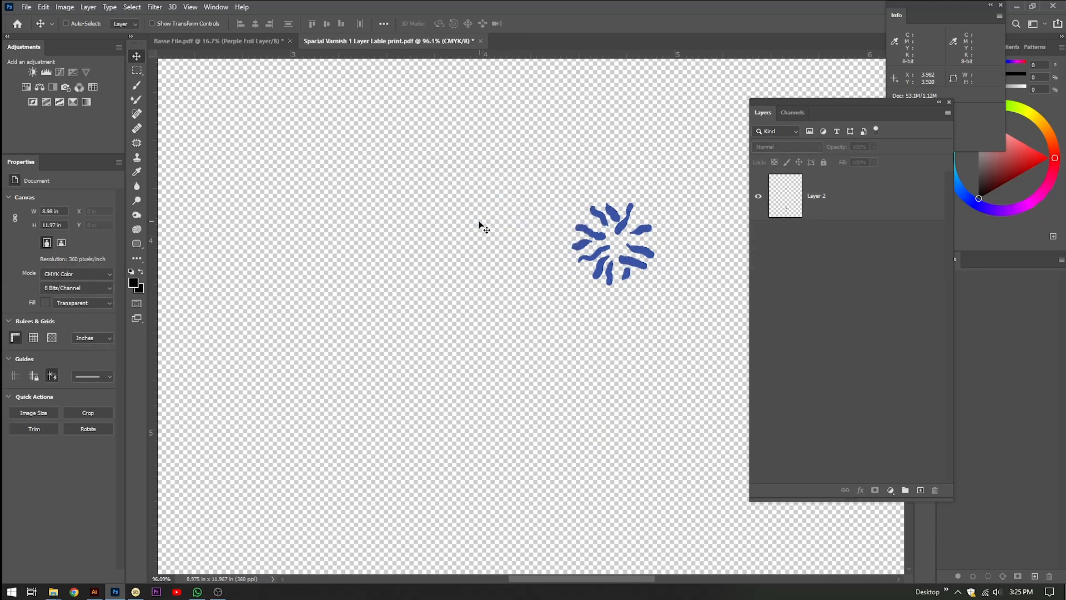
Fit the document in the window and flatten the image
key(ctrl+0)
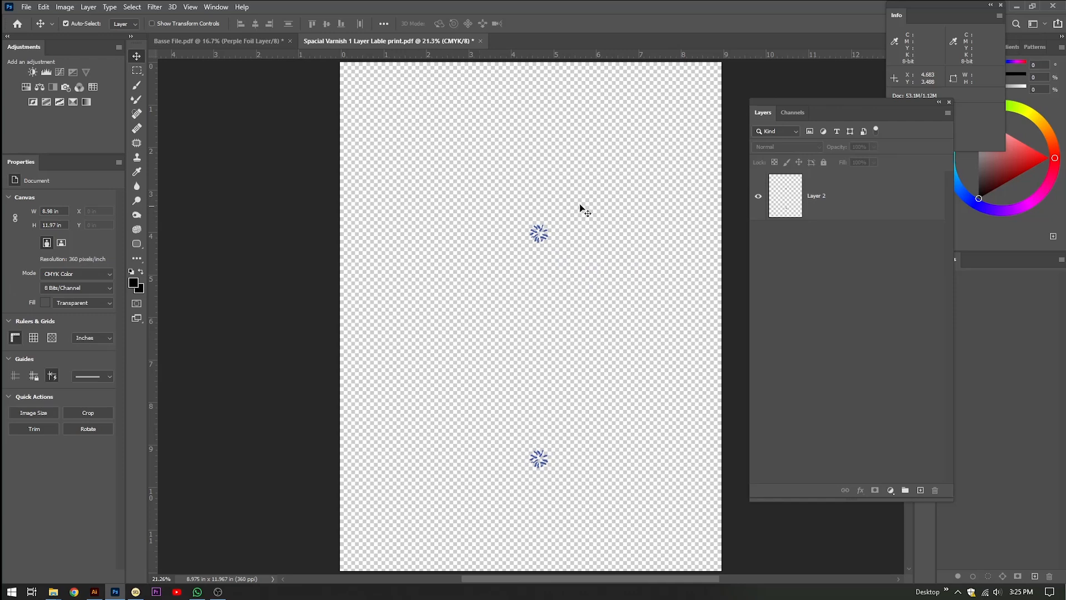
key(ctrl+3)
right_click(821, 200)
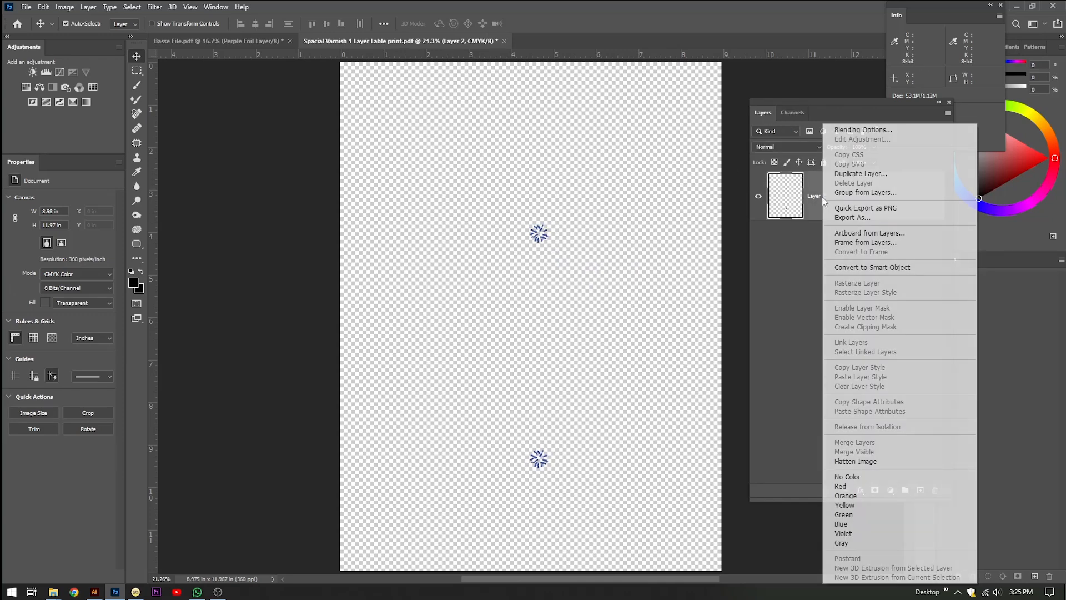
click(814, 195)
right_click(818, 199)
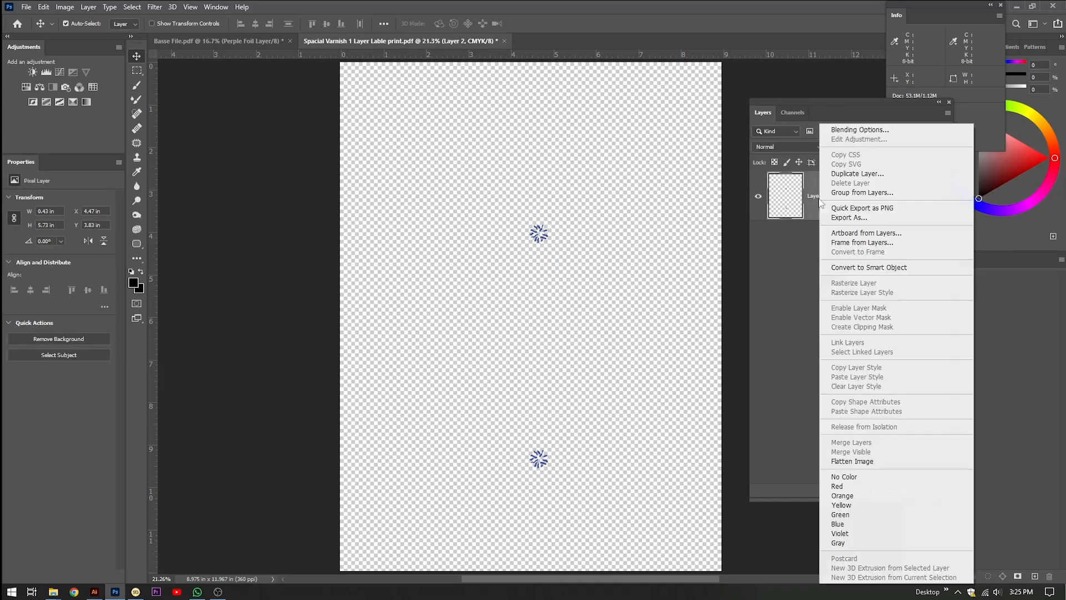
click(855, 460)
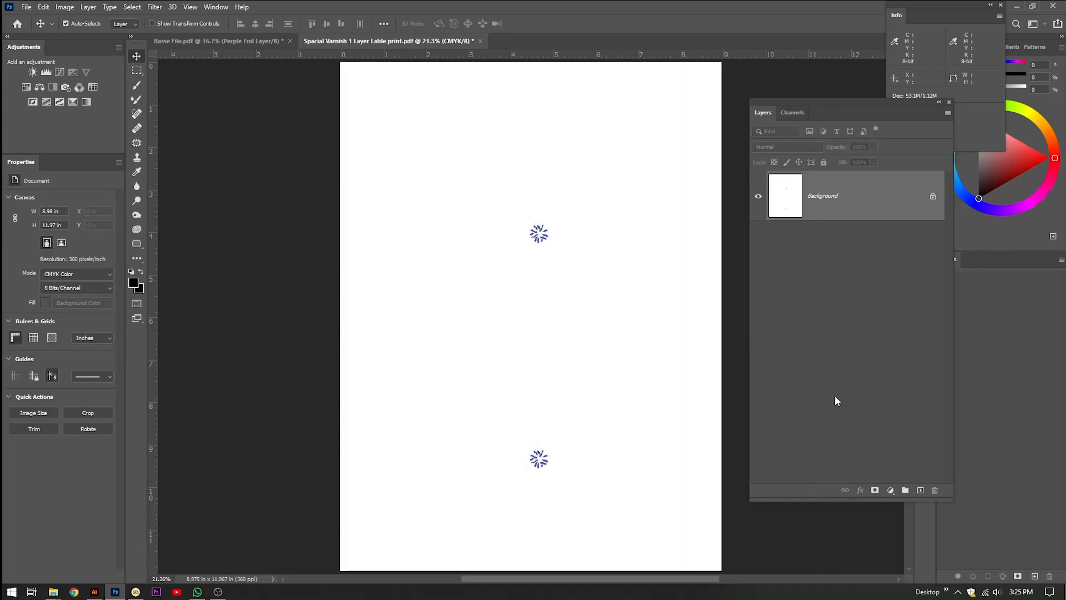
Compare the Cyan, Magenta, Yellow and Black channels one by one and select the Cyan channel
click(787, 113)
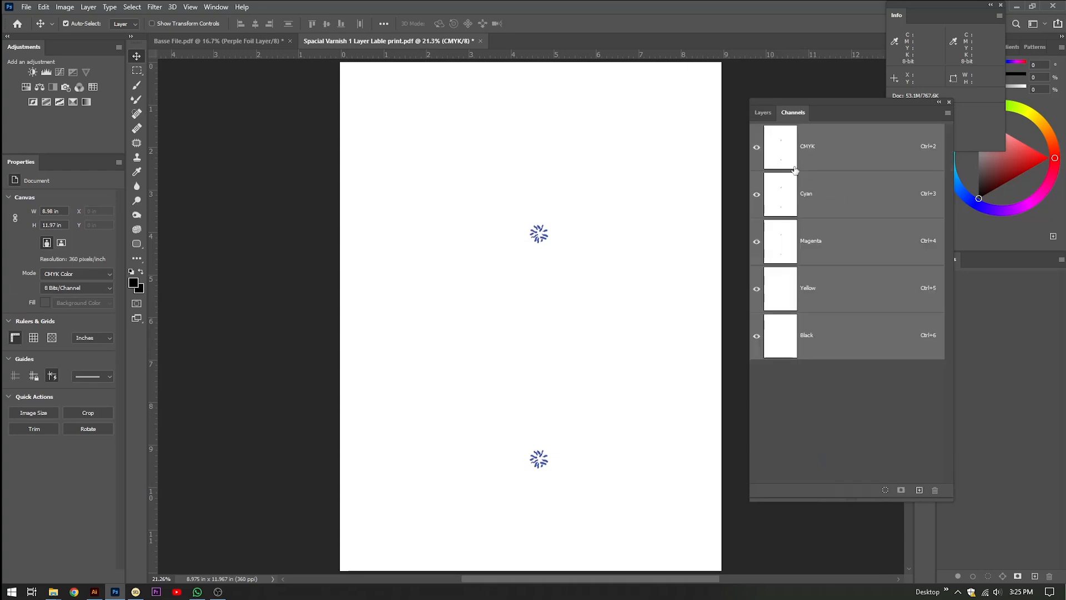
click(782, 195)
click(786, 240)
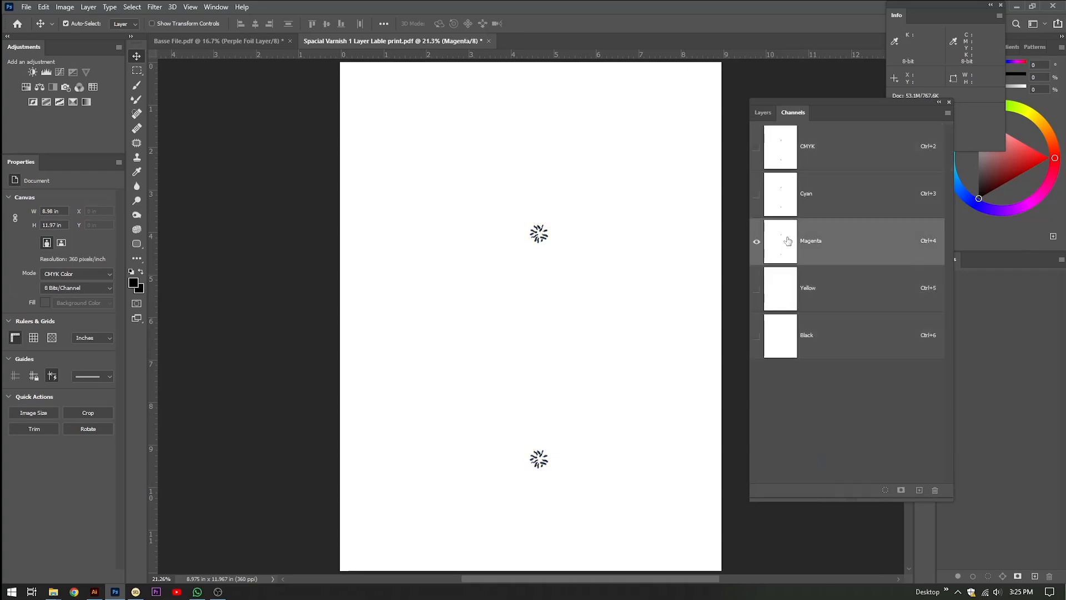
click(781, 279)
click(784, 333)
click(787, 202)
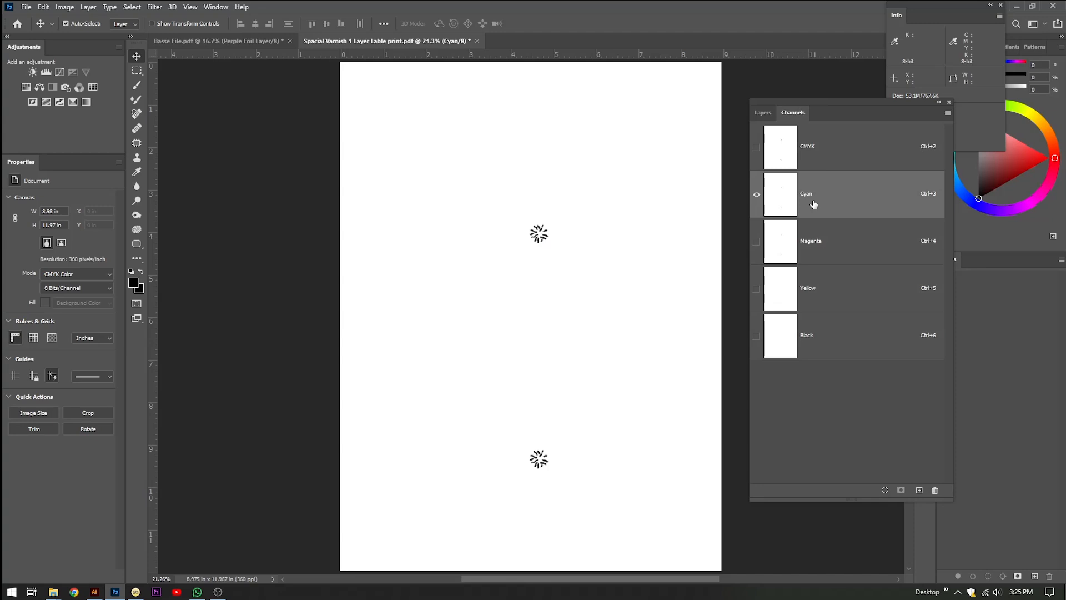
Darken the Cyan channel with Levels by moving the black input point close to maximum, and cut the channel's entire content
key(ctrl+l)
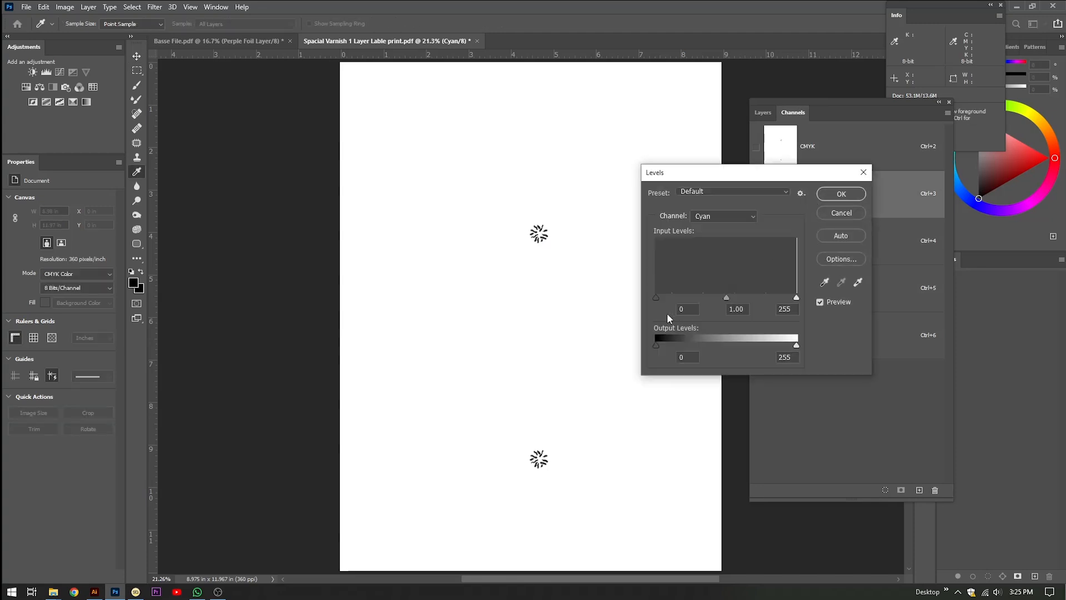
drag(657, 297, 790, 297)
click(841, 193)
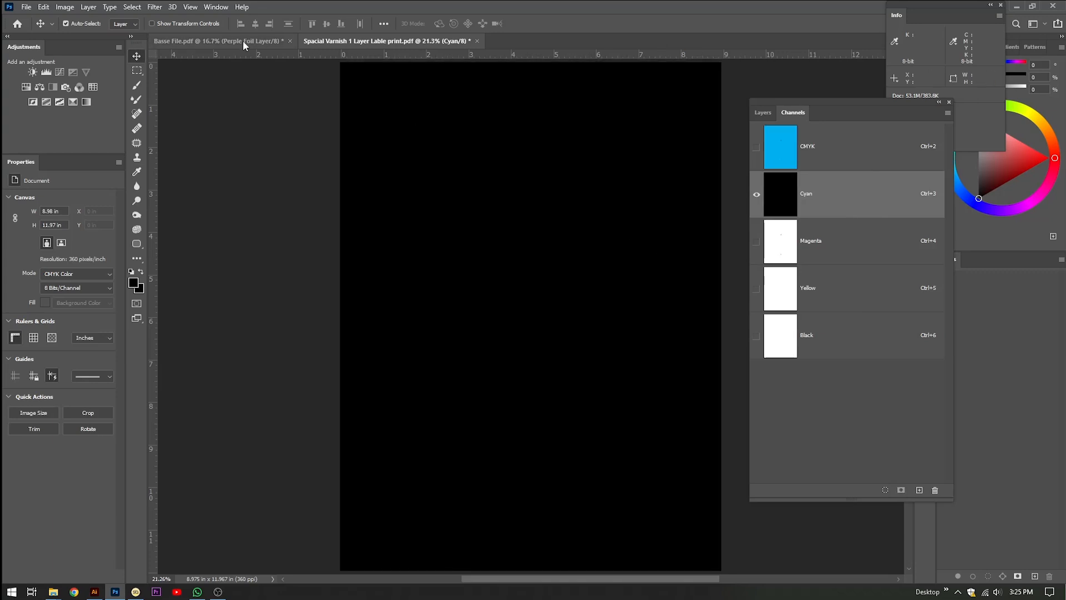
Create a new alpha channel in Basse File.pdf and paste the cut special varnish artwork into it
click(222, 40)
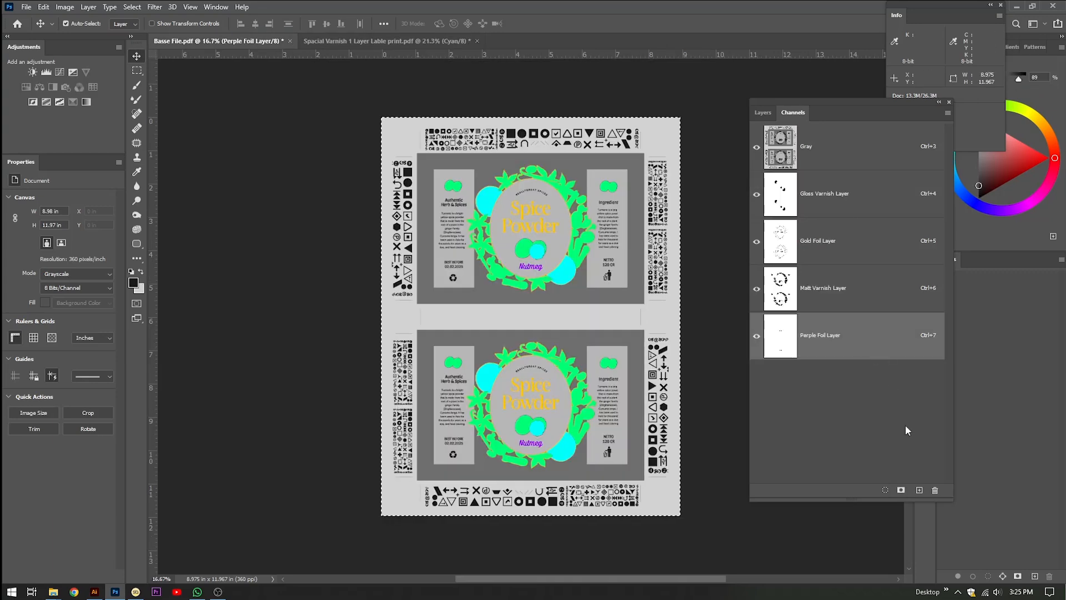
click(919, 490)
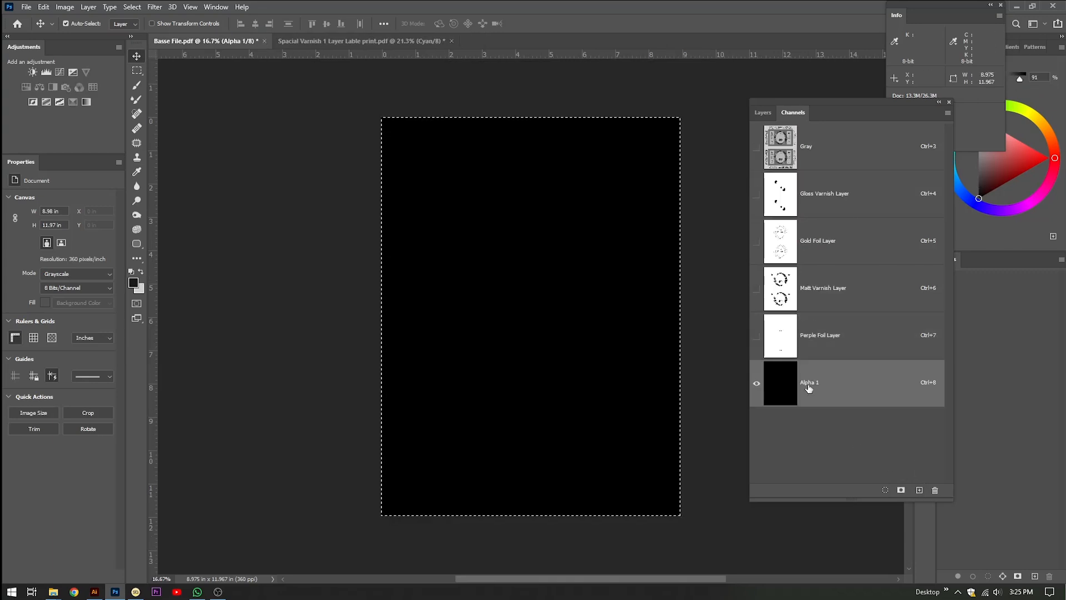
double_click(780, 383)
click(763, 131)
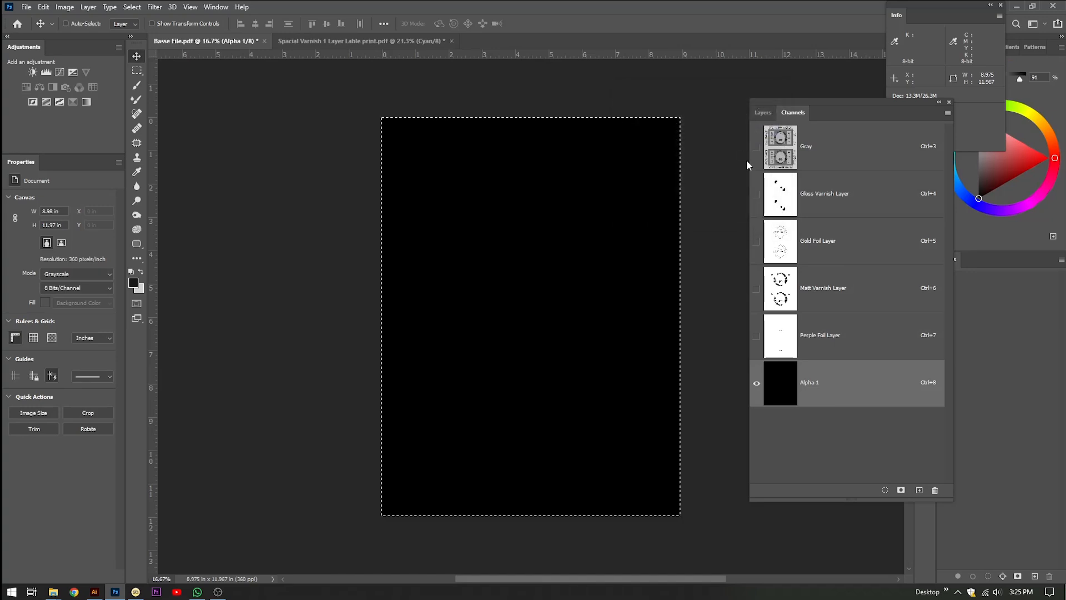
key(ctrl+v)
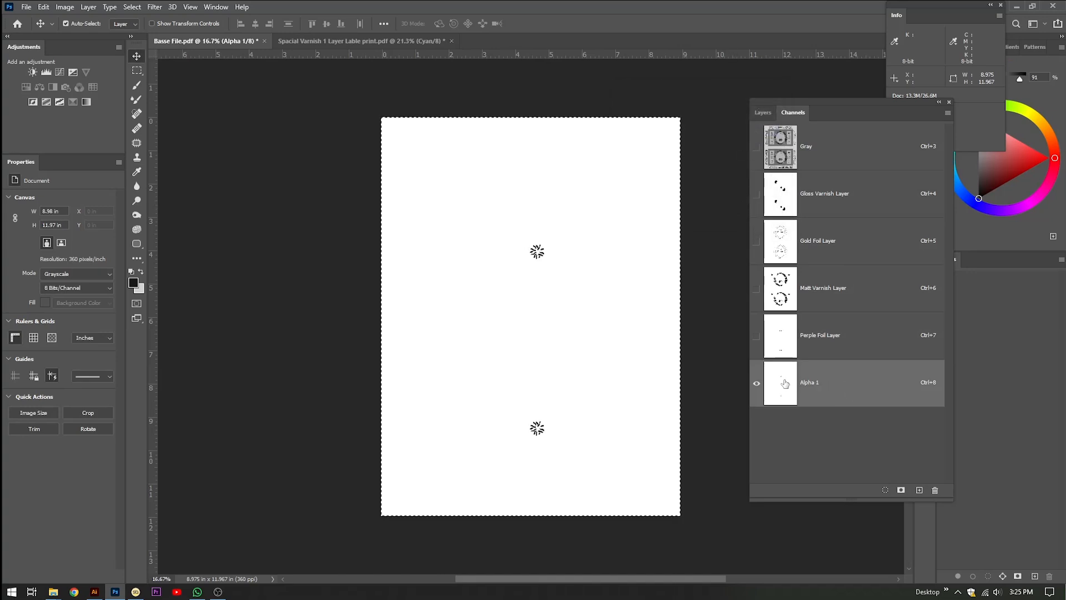
Show the Perple Foil Layer, Matt Varnish Layer, Gold Foil Layer, Gloss Varnish Layer and Gray channels together with Alpha 1
click(756, 336)
click(756, 289)
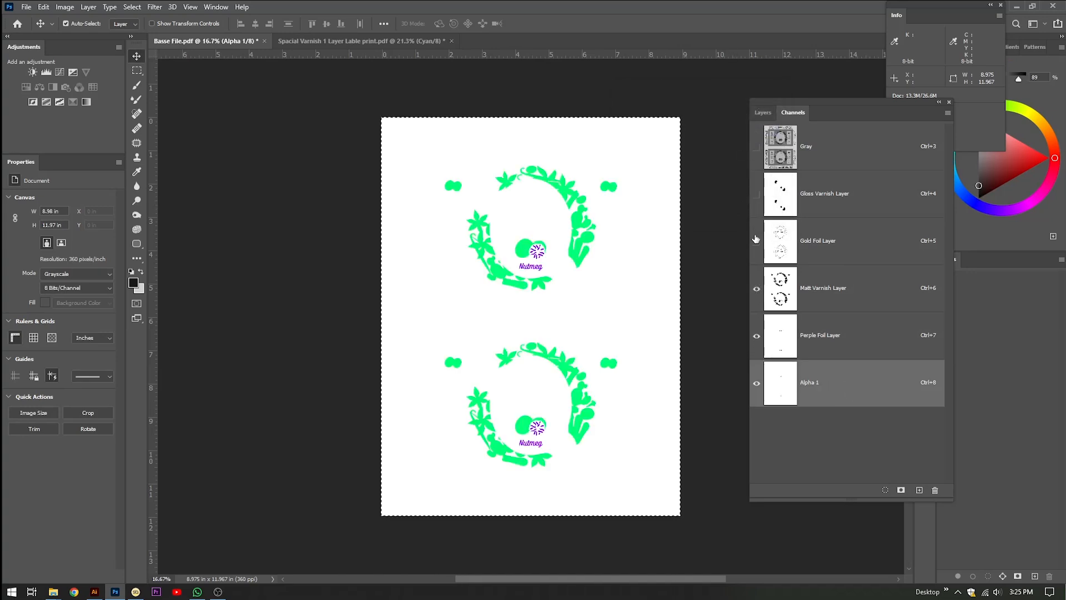
click(756, 242)
click(756, 147)
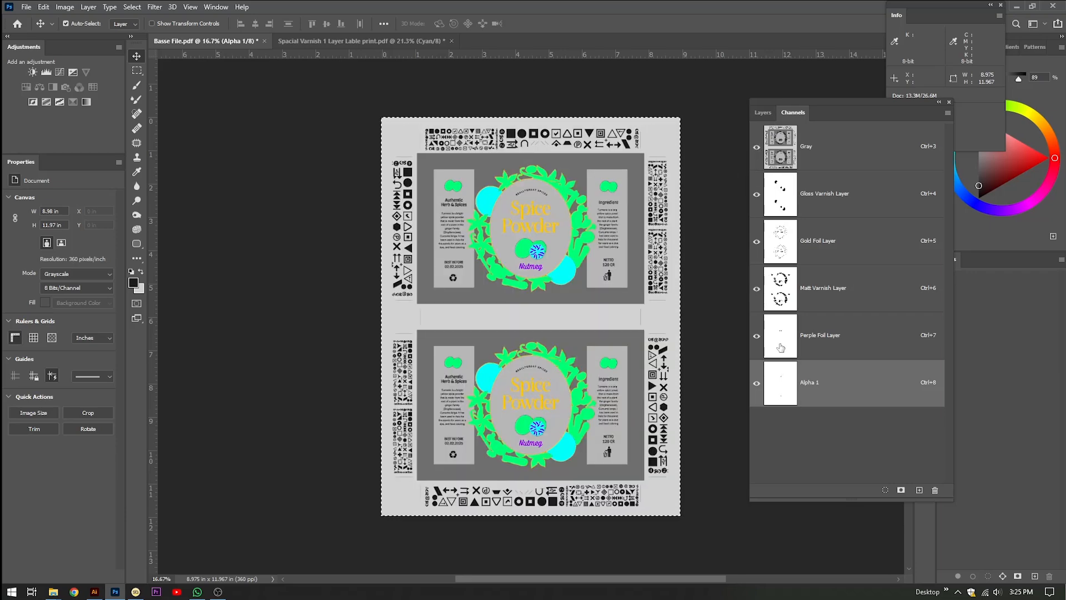
Rename the Alpha 1 channel as Spacial Varnish 1, copying the name from the special varnish PDF's file name
double_click(779, 381)
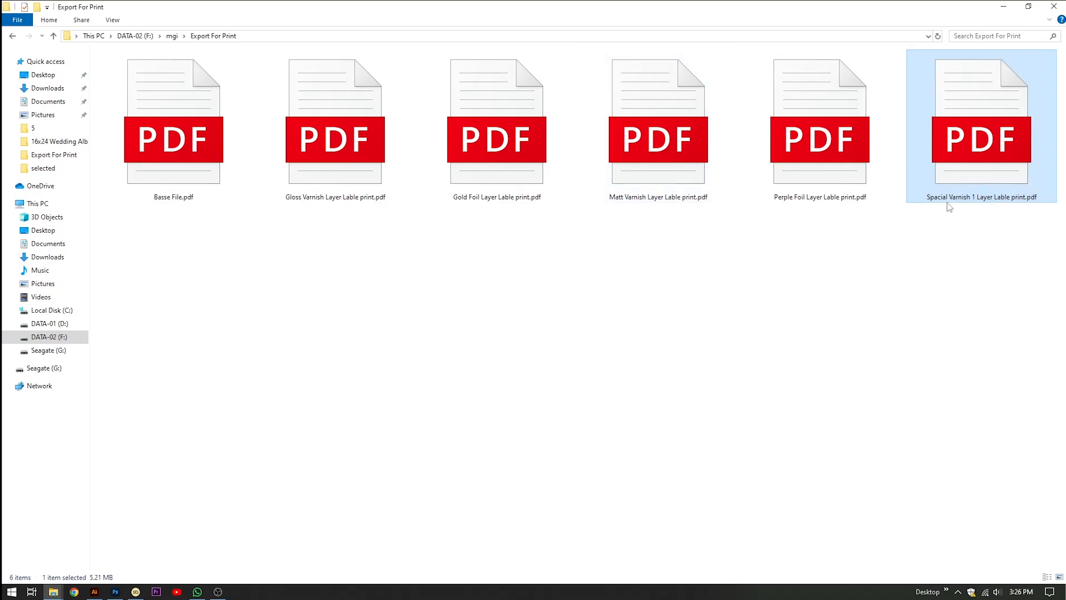
click(942, 200)
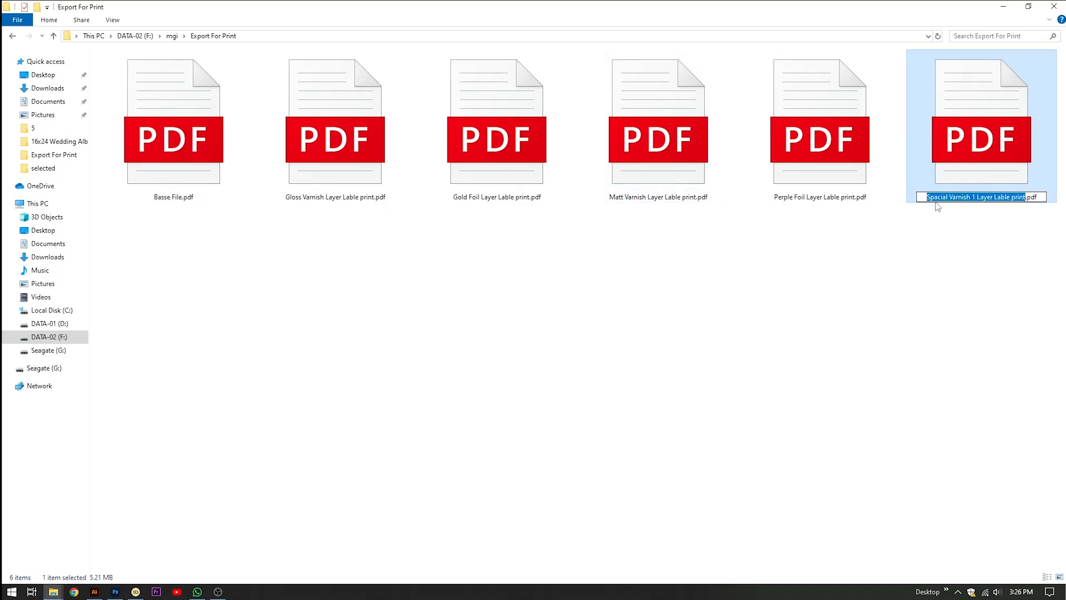
click(930, 197)
drag(927, 197, 974, 200)
key(ctrl+c)
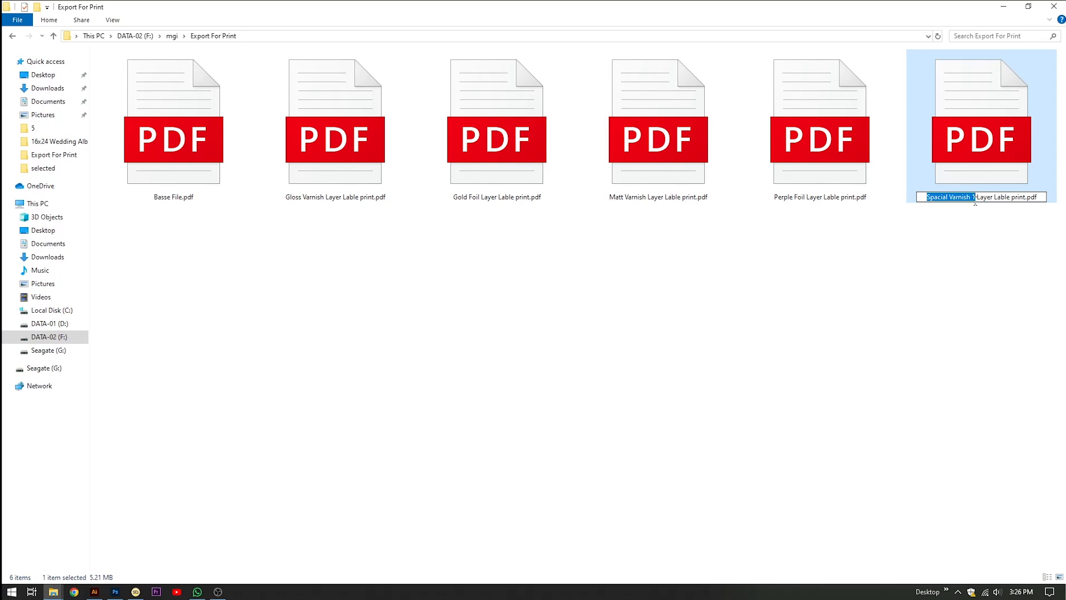
click(942, 259)
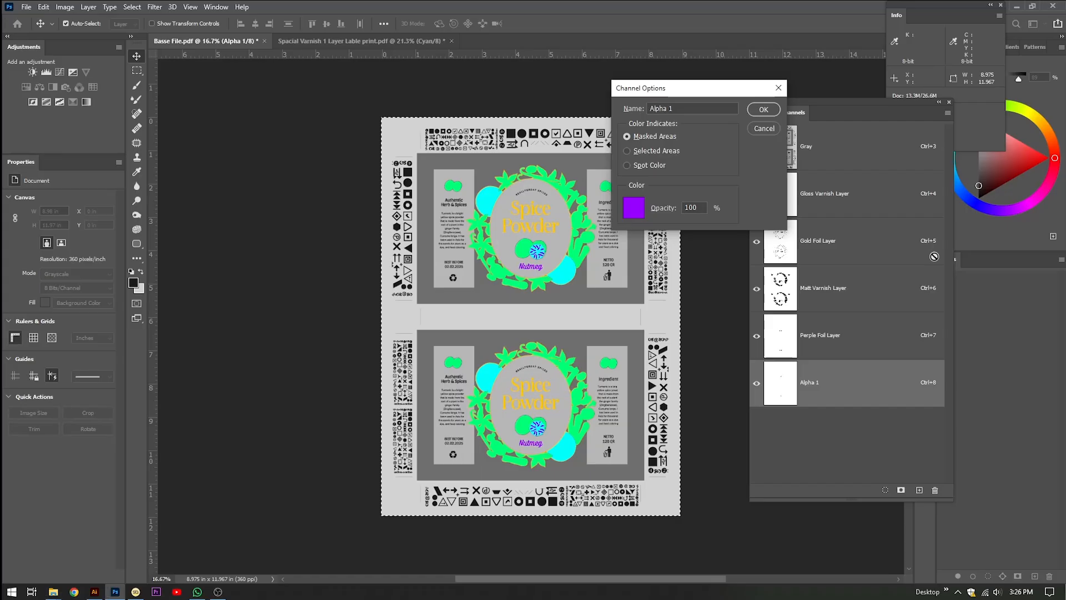
triple_click(680, 113)
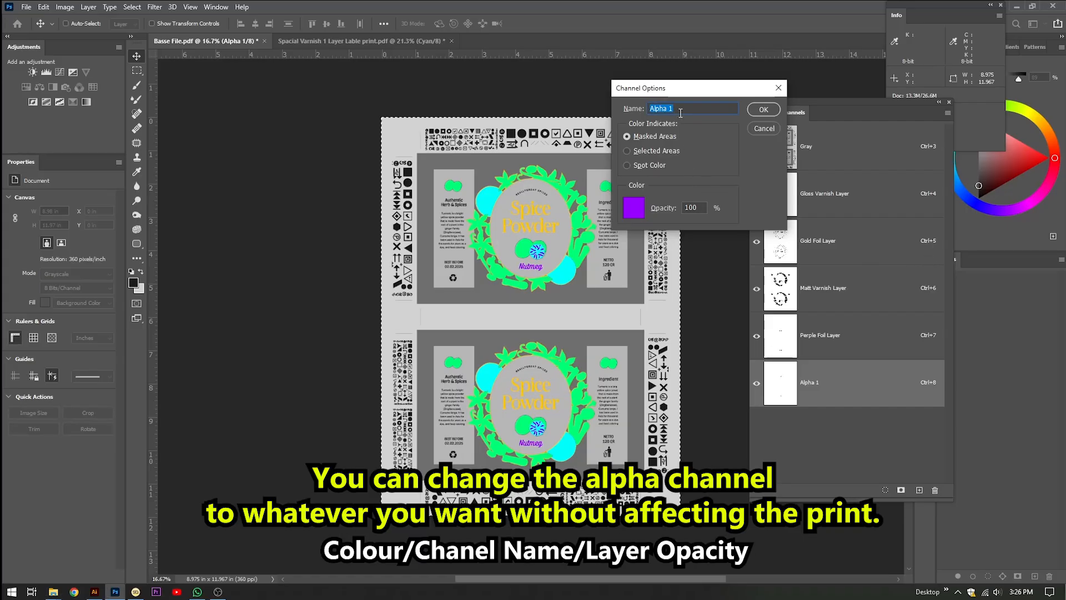
key(ctrl+v)
Set the Spacial Varnish 1 channel's overlay colour to orange ff5400 and apply the channel options
click(633, 208)
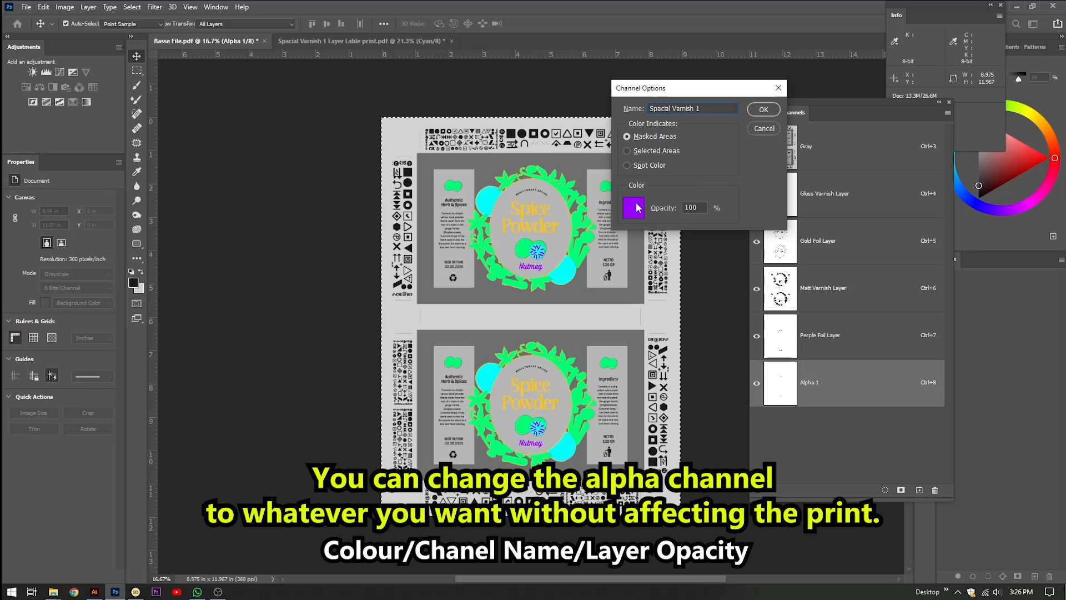
drag(870, 232, 868, 273)
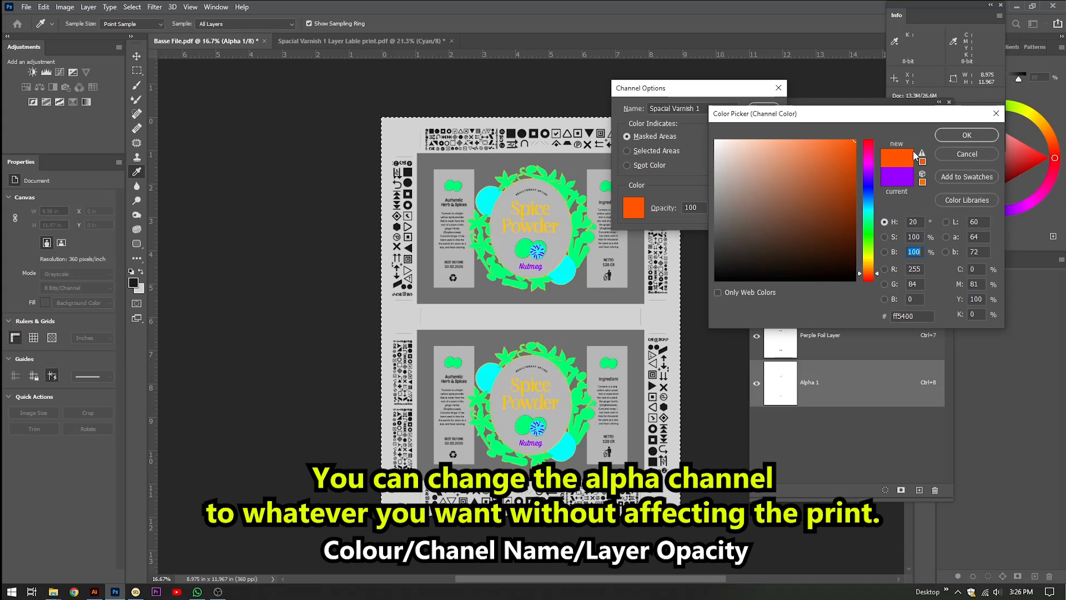
click(941, 138)
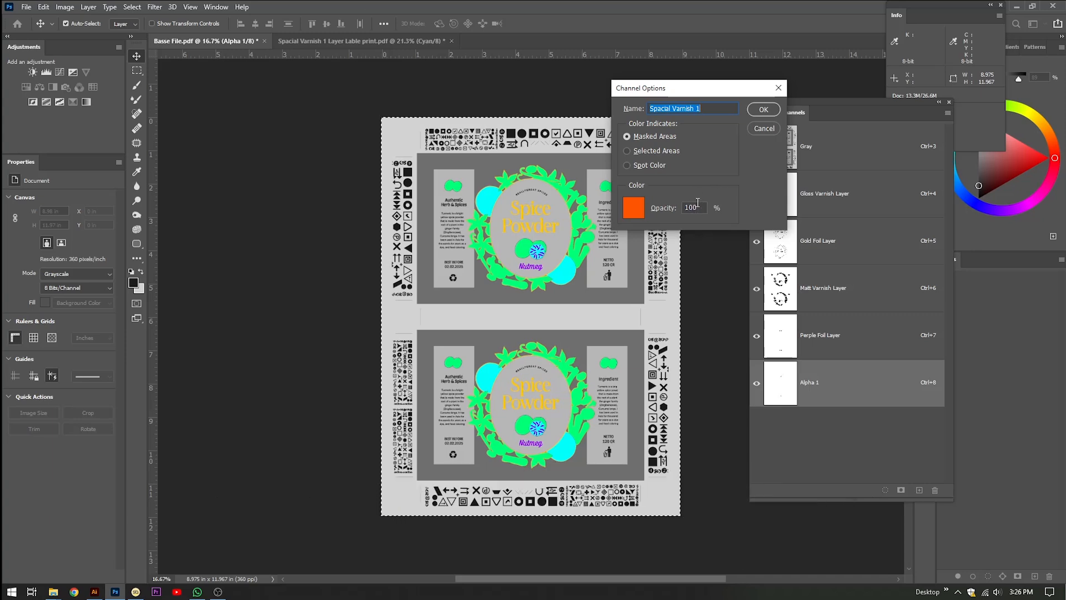
click(759, 110)
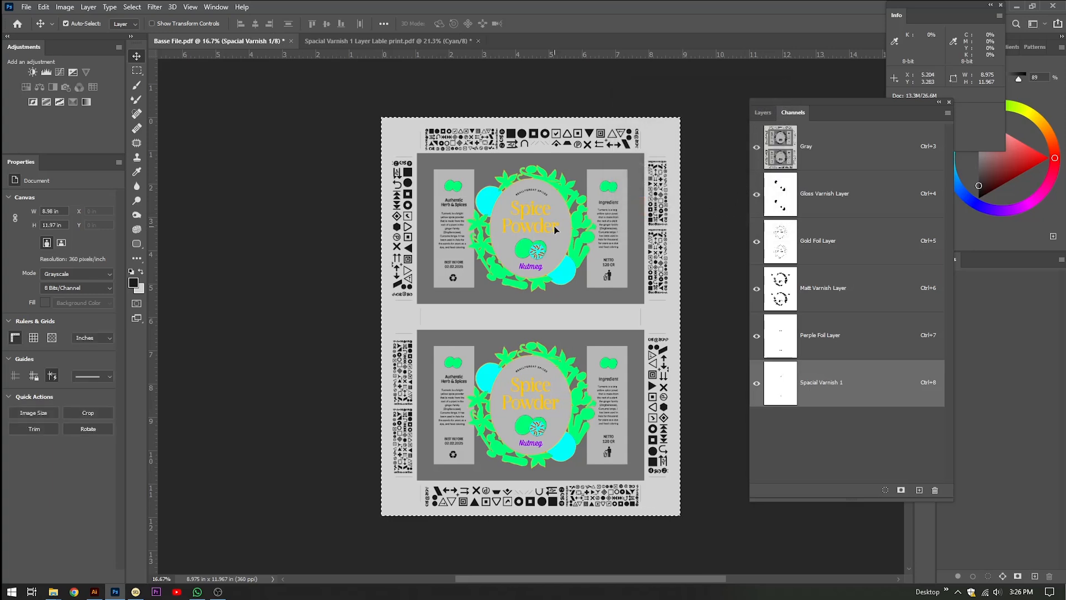
Check the Spacial Varnish 1 and Perple Foil Layer areas on the upper label by toggling each channel's visibility
scroll(555, 227, up, 2)
scroll(515, 191, up, 2)
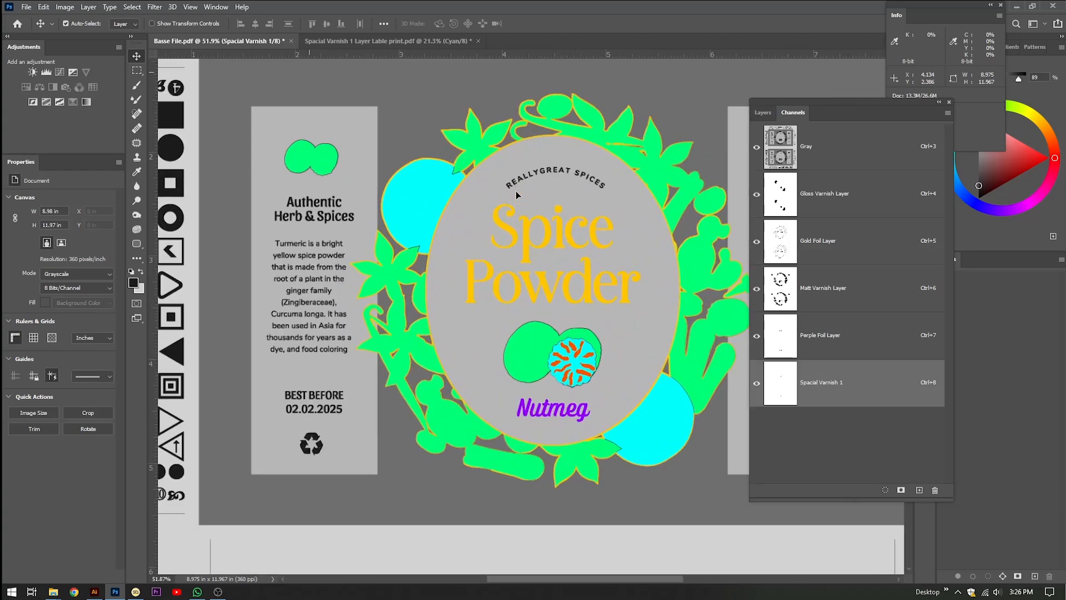
drag(592, 222, 526, 223)
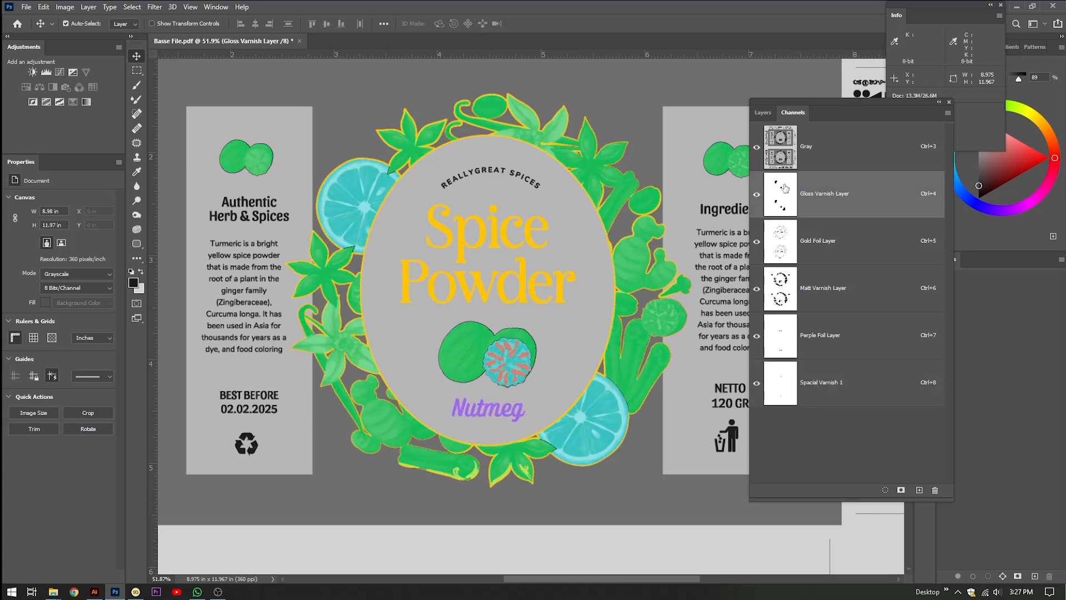
click(756, 383)
click(756, 383)
click(756, 383)
click(758, 338)
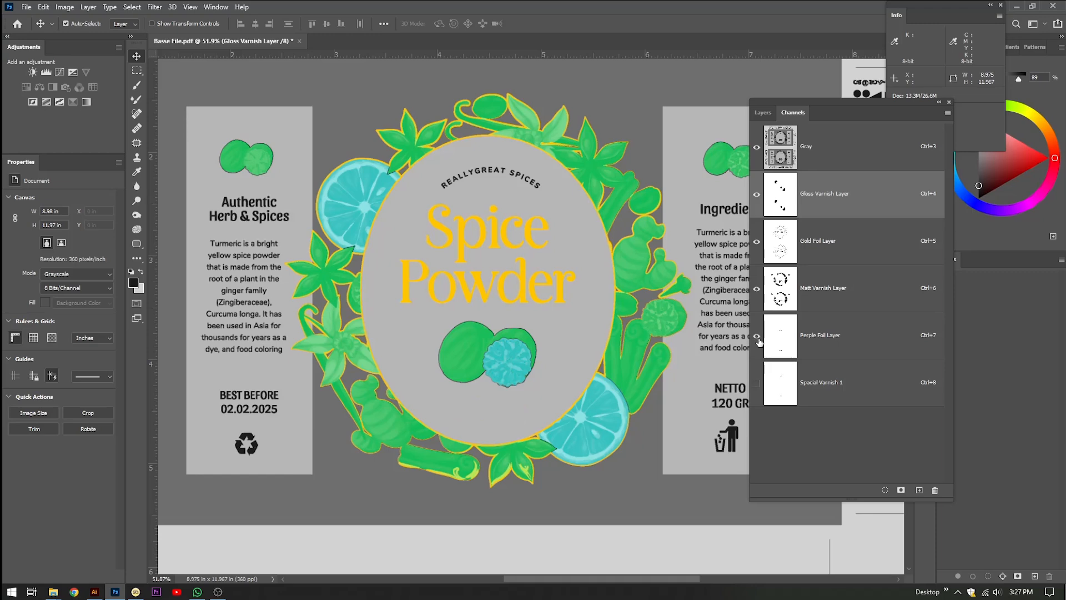
click(757, 337)
click(757, 338)
click(757, 338)
Check the Matt Varnish Layer's coverage by toggling its visibility, and hide it together with the Perple Foil Layer
click(756, 289)
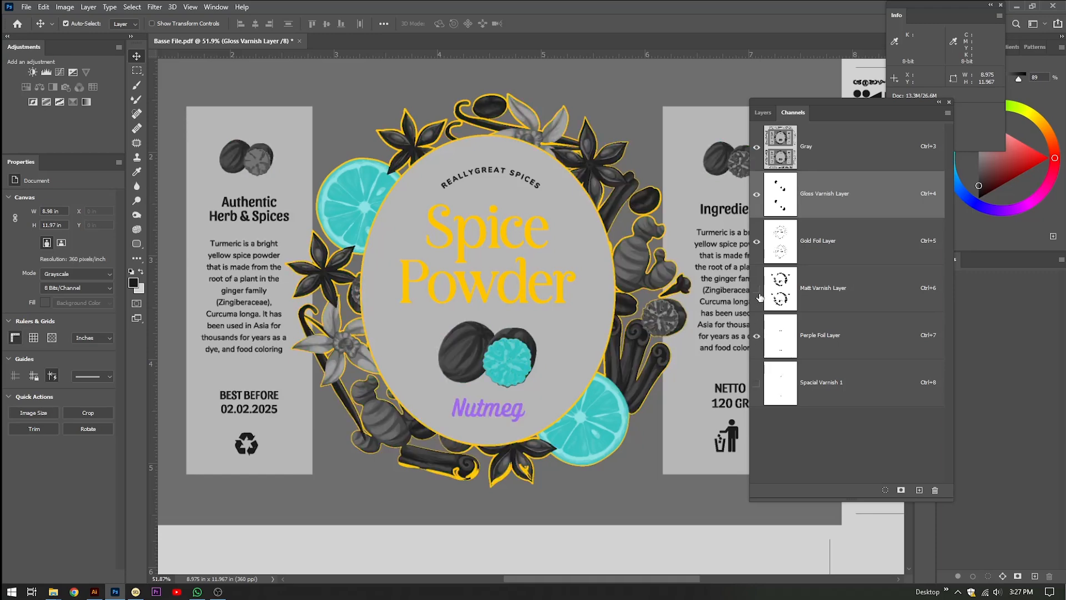
click(758, 296)
click(758, 296)
click(758, 296)
click(757, 294)
click(758, 294)
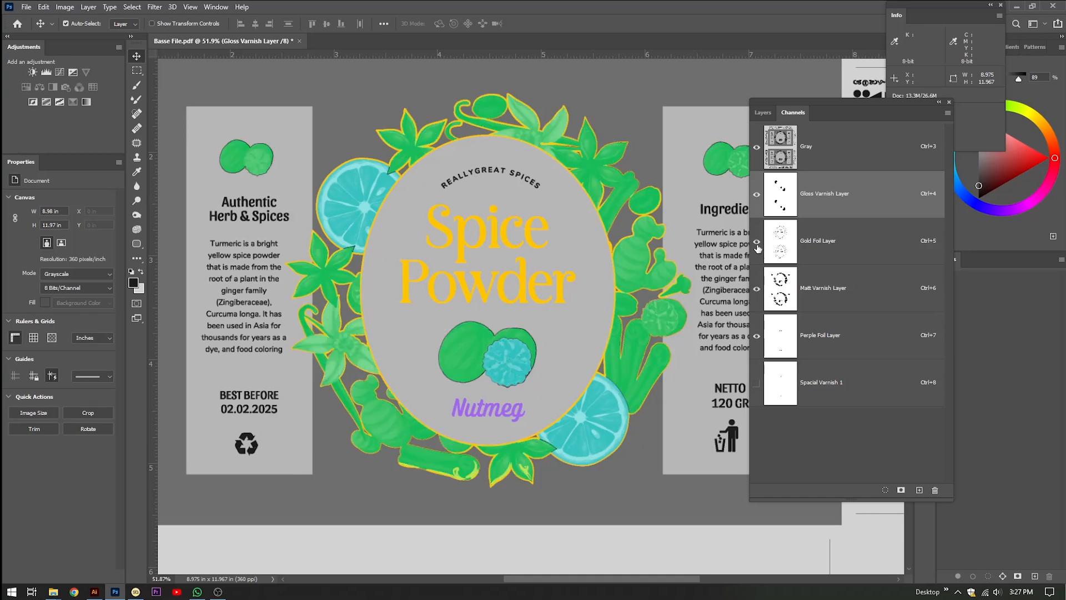
click(758, 291)
click(756, 336)
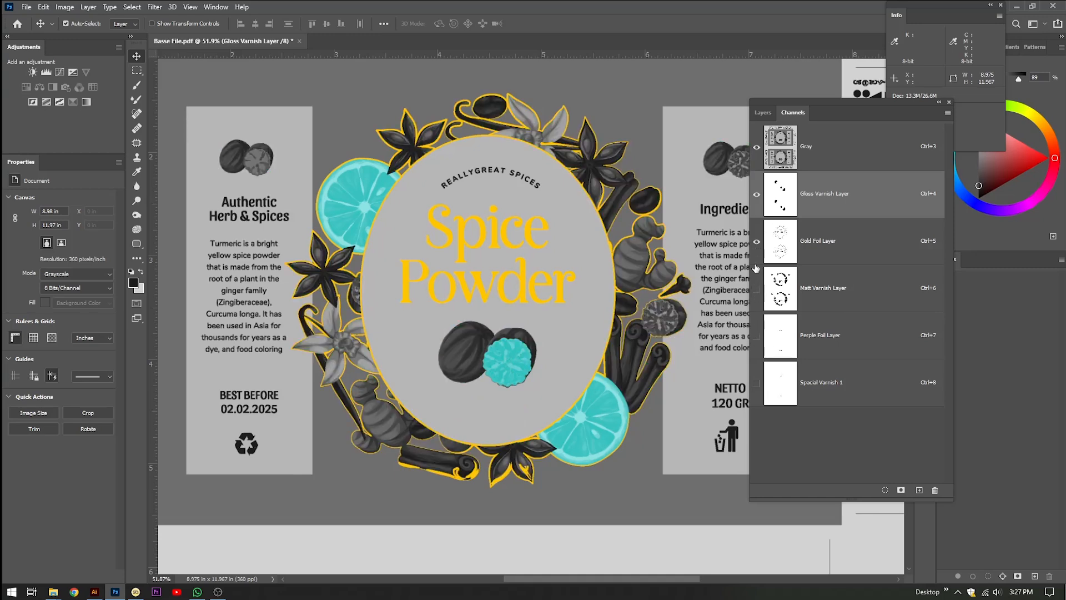
Check the Gold Foil Layer and Gloss Varnish Layer areas by toggling each channel, keeping only Gloss Varnish Layer shown over Gray
click(756, 243)
click(756, 242)
click(756, 242)
click(756, 243)
click(756, 243)
click(756, 243)
click(756, 243)
click(756, 196)
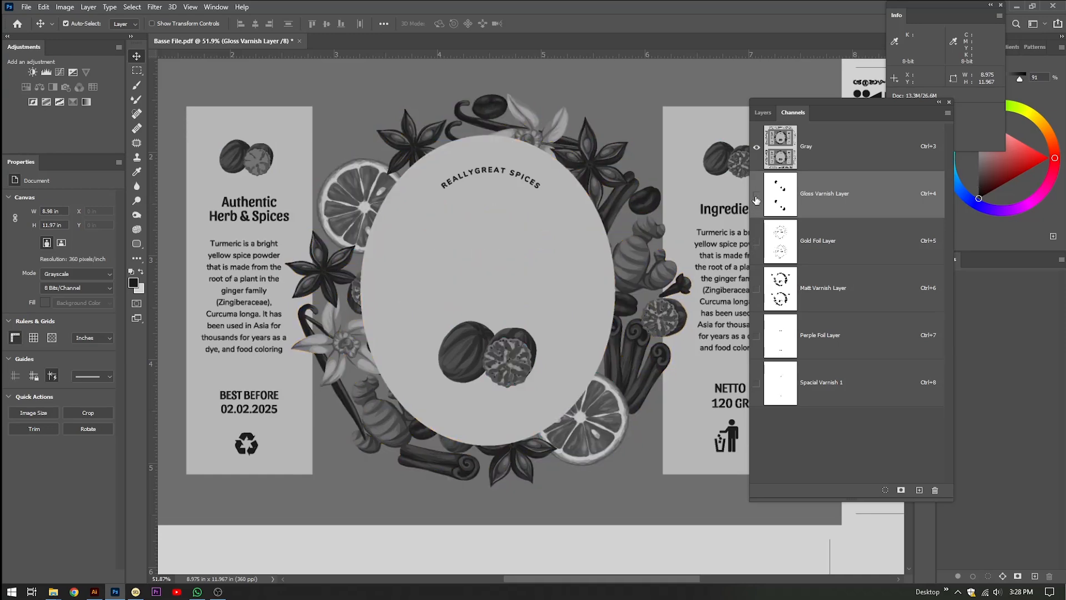
click(756, 195)
click(756, 195)
click(756, 196)
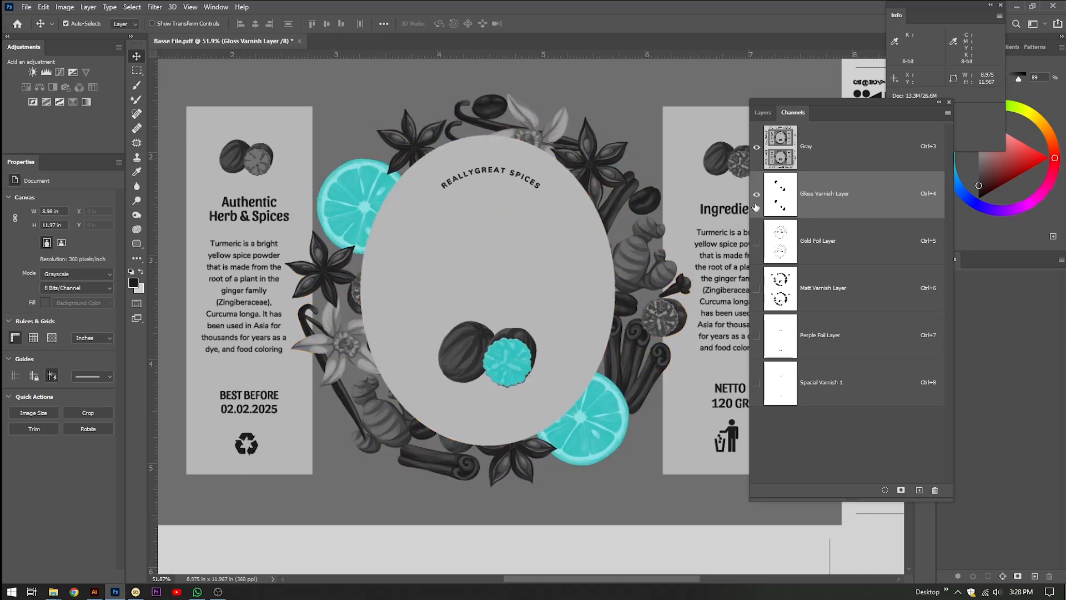
Show the Gold Foil Layer, Matt Varnish Layer, Perple Foil Layer and Spacial Varnish 1 channels again
click(756, 241)
click(756, 288)
click(756, 335)
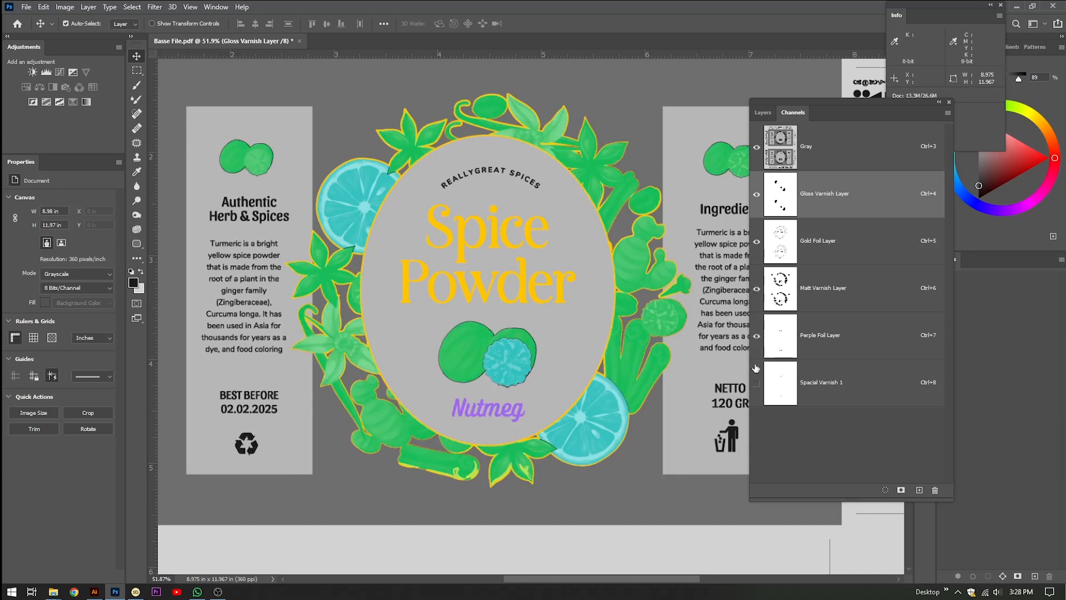
click(756, 383)
scroll(507, 256, down, 5)
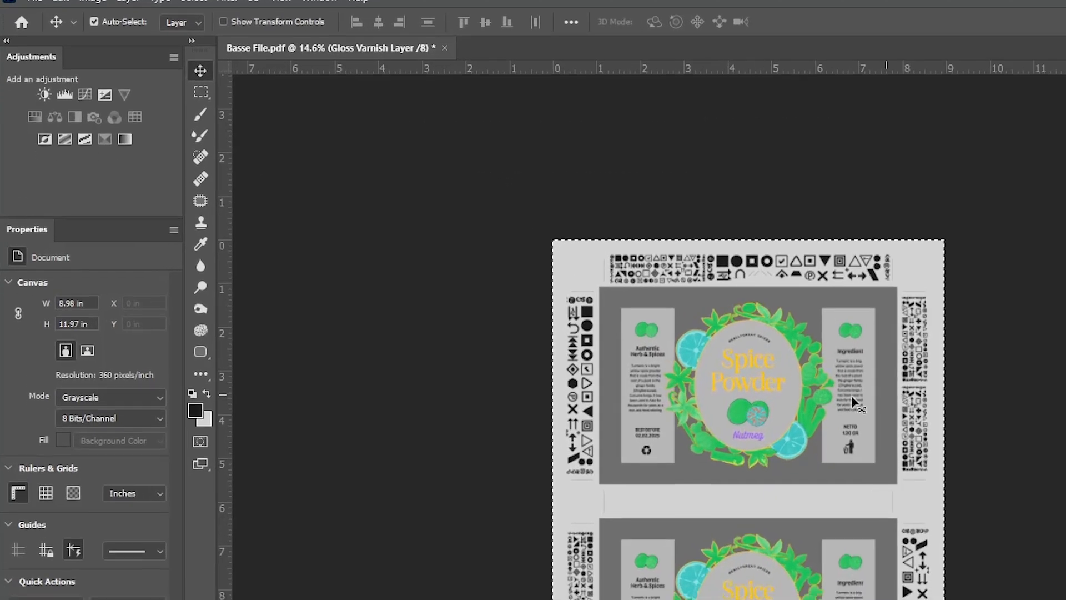
Start saving the document under a new name and create a folder named MGI PRINT FILE in the save location
key(ctrl+shift+s)
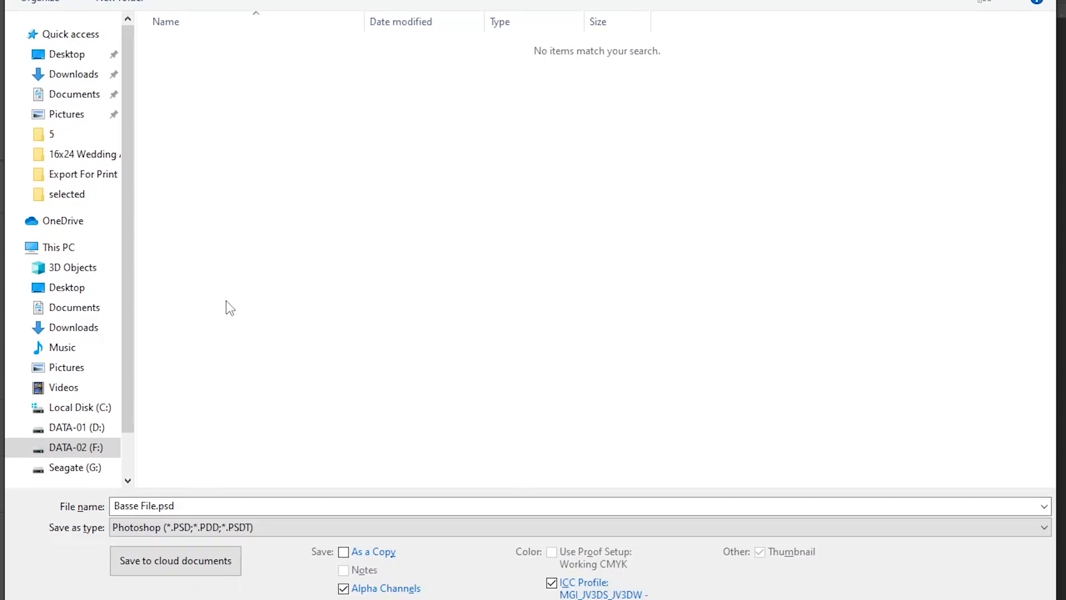
key(ctrl+shift+n)
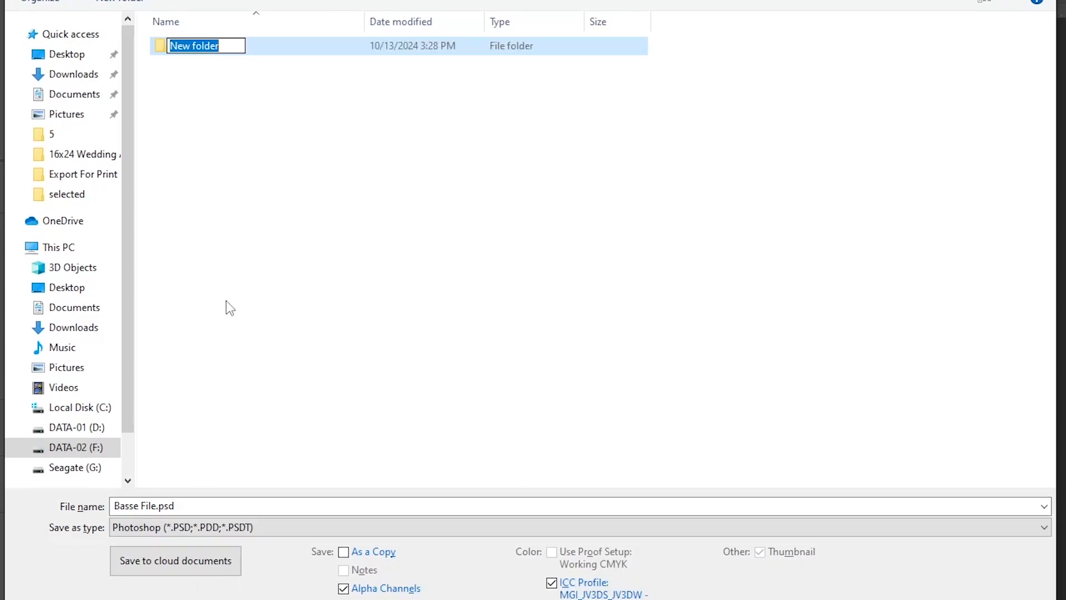
key(BackSpace)
text(MG)
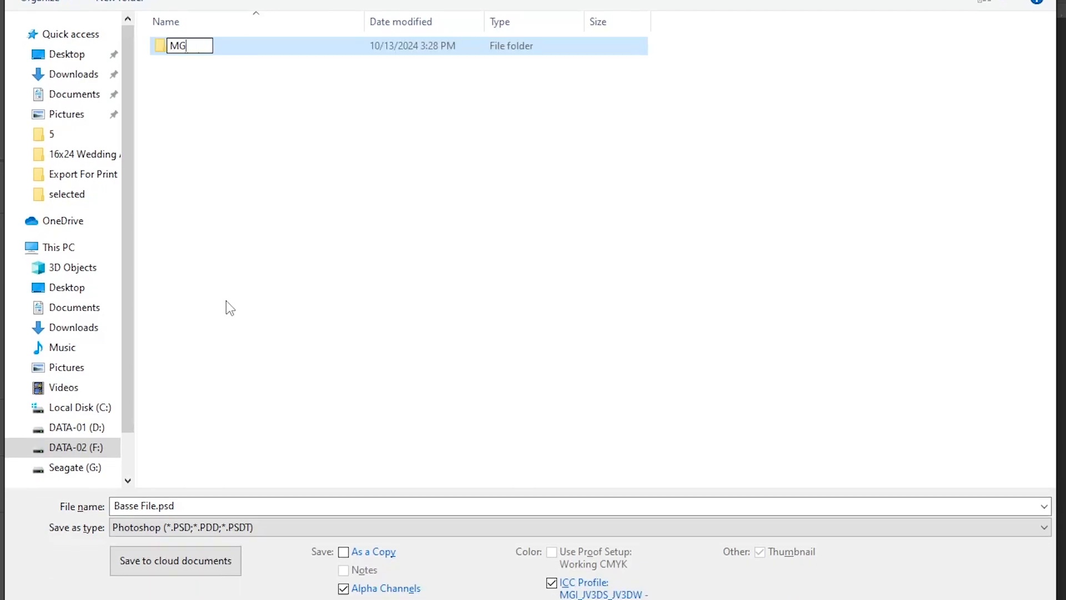
text(I PRINT)
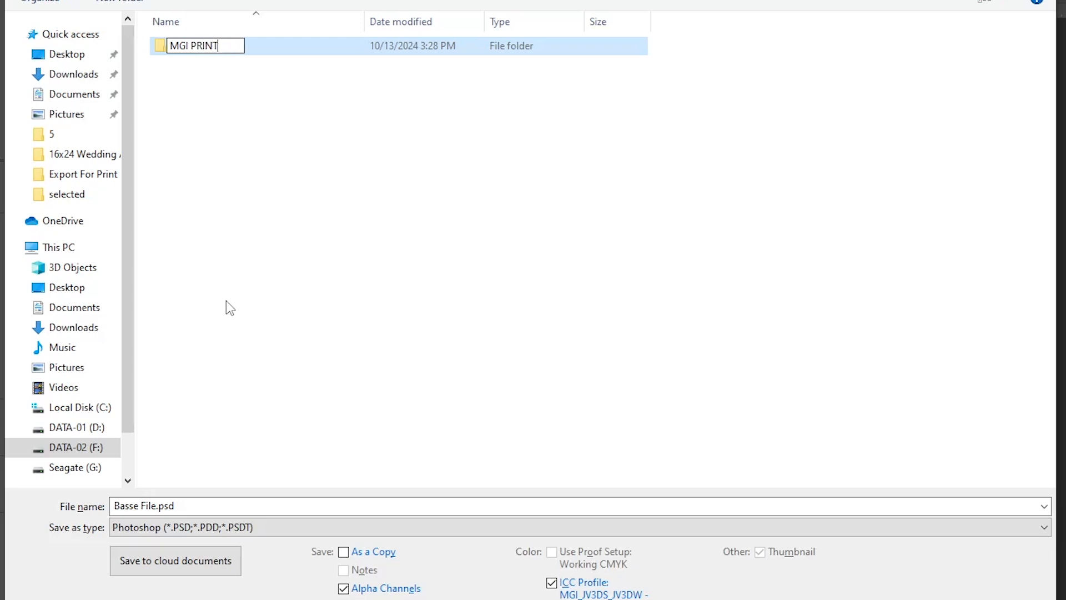
text( FILE)
key(Return)
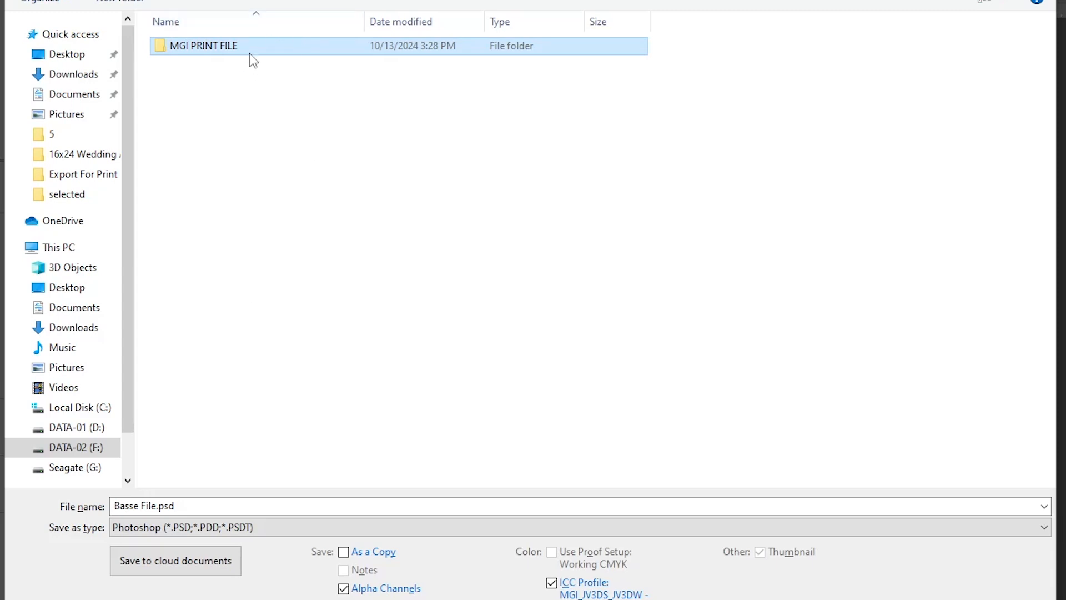
Create a second folder named DIGITAL OR OFFSET PRINT FILE beside the MGI PRINT FILE folder
click(164, 145)
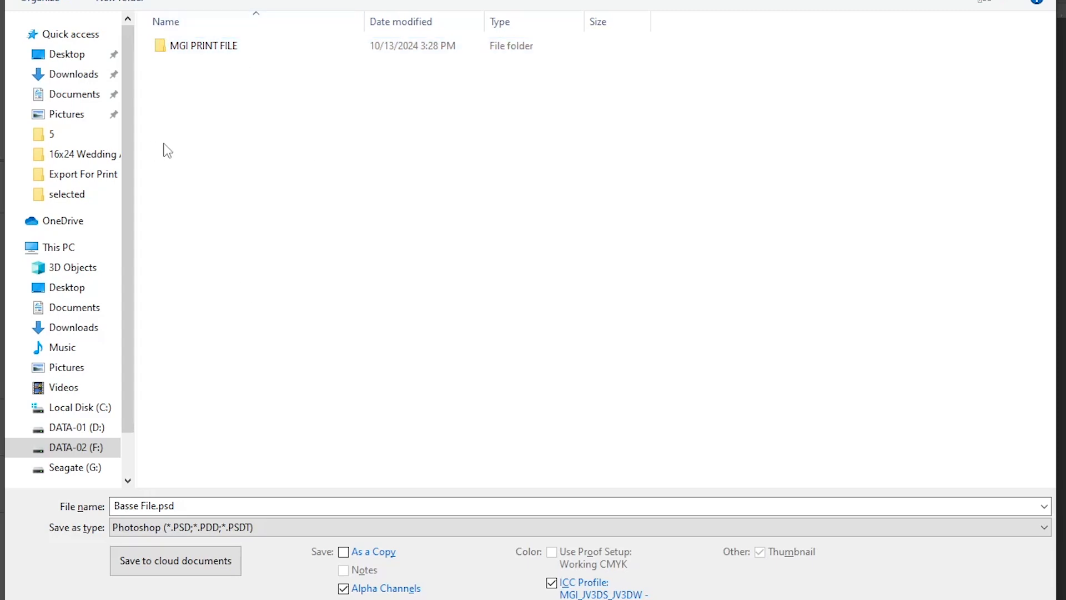
key(ctrl+shift+n)
text(D)
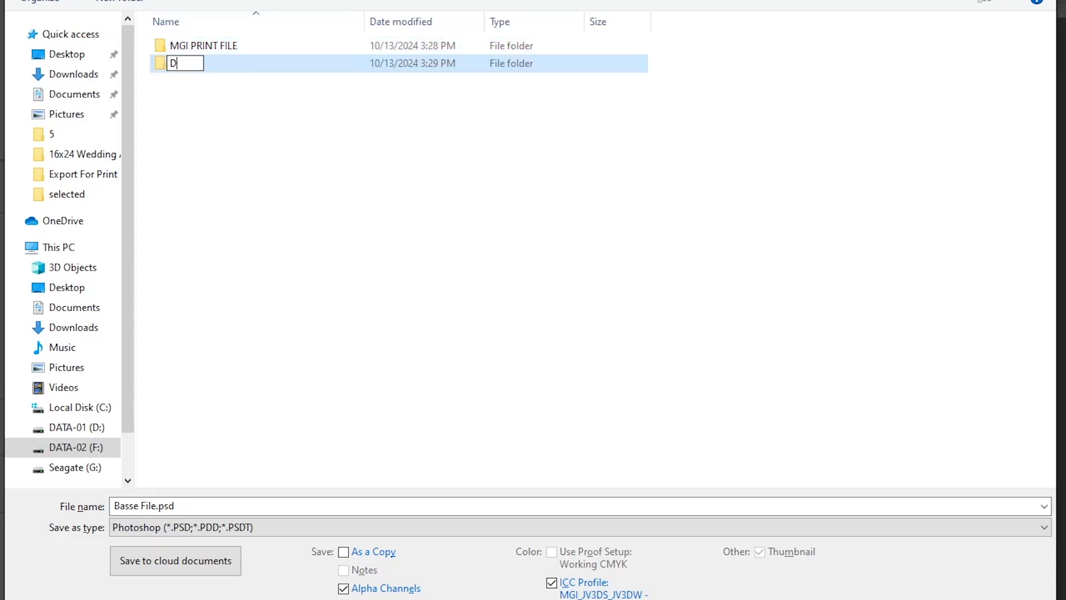
text(IGITAL )
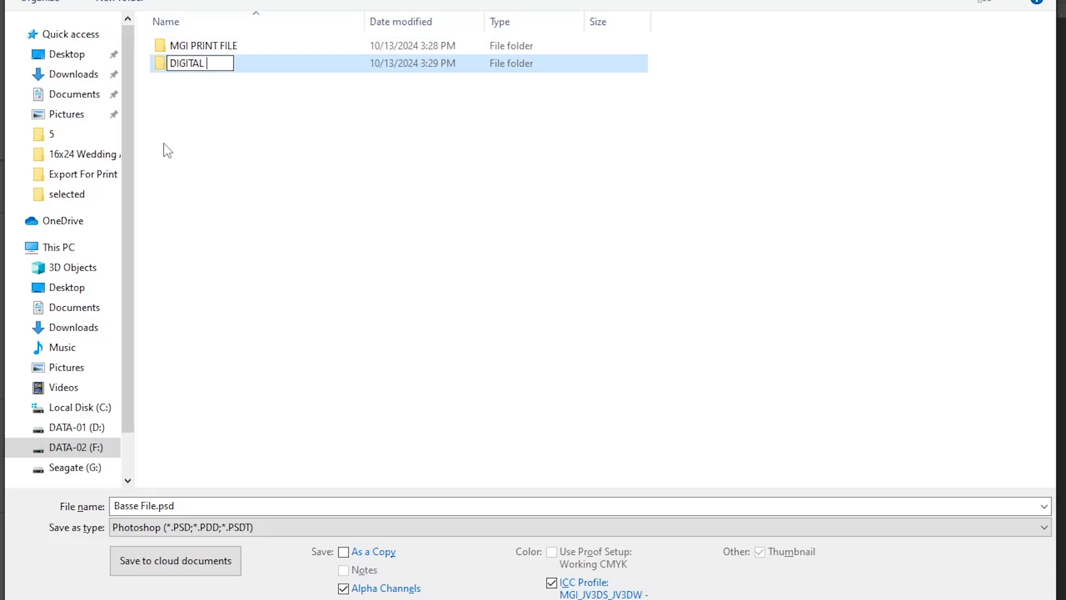
text(OR OFFSE)
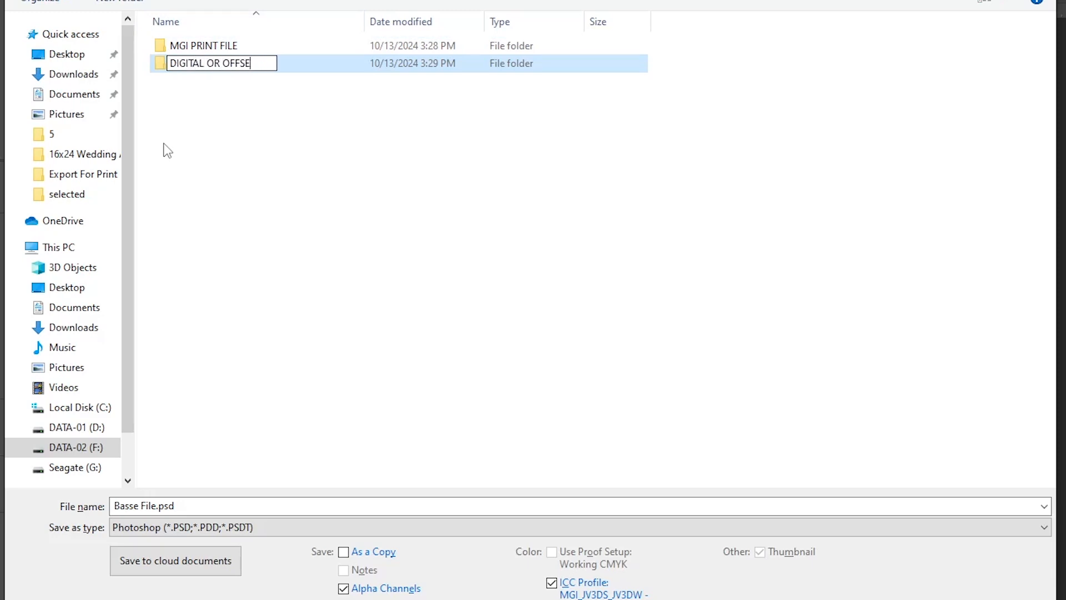
text(T PRINT)
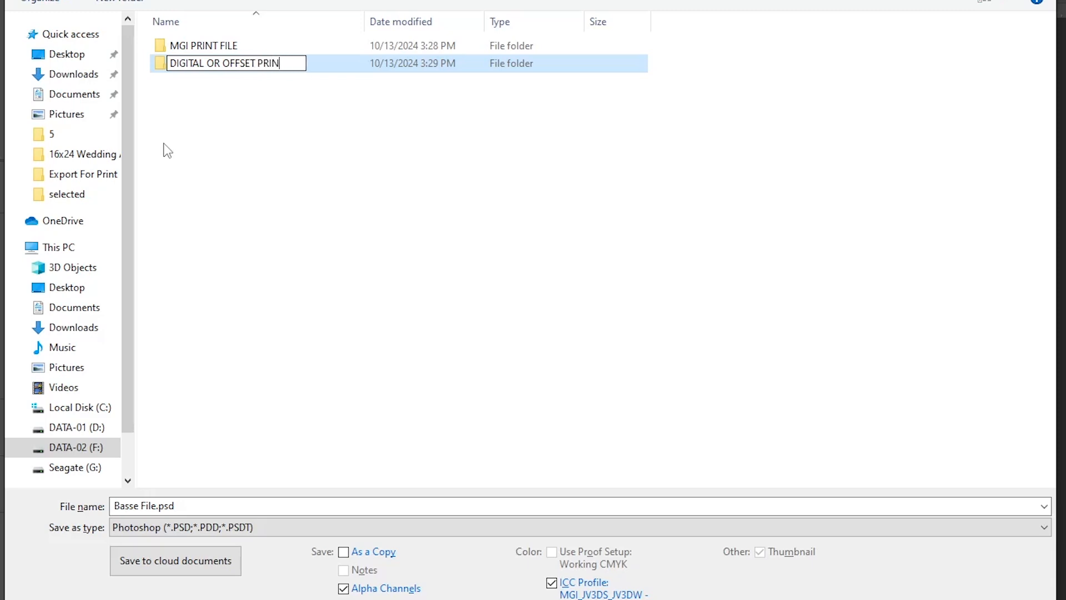
text( FILE)
key(Return)
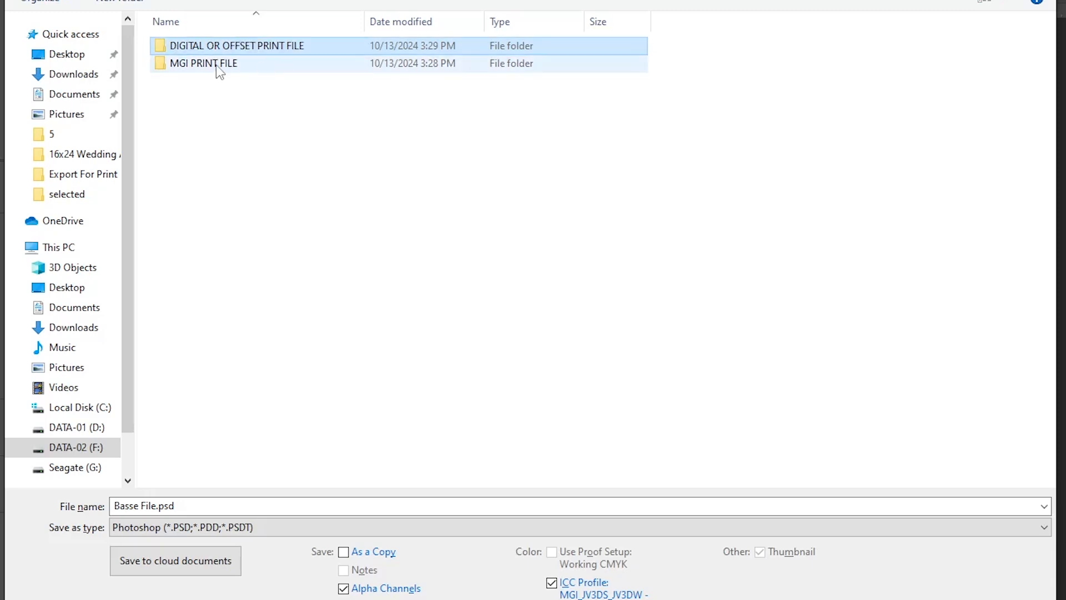
Choose the MGI PRINT FILE folder as the save location and name the file Varnish & Foil Print File
double_click(216, 64)
text(Varnish)
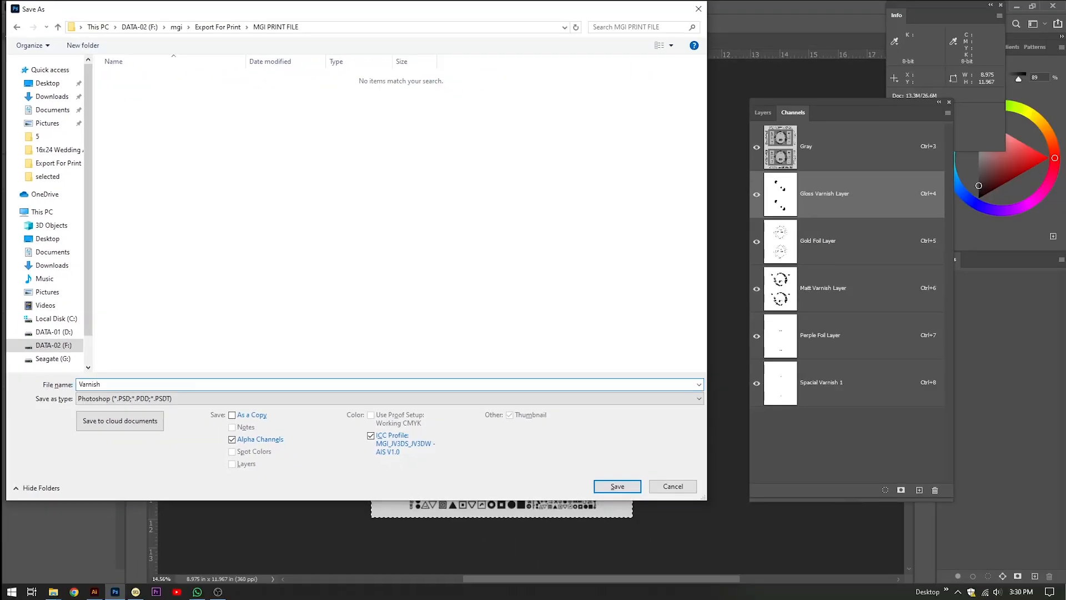
text( & Foile)
key(BackSpace)
text(Print File)
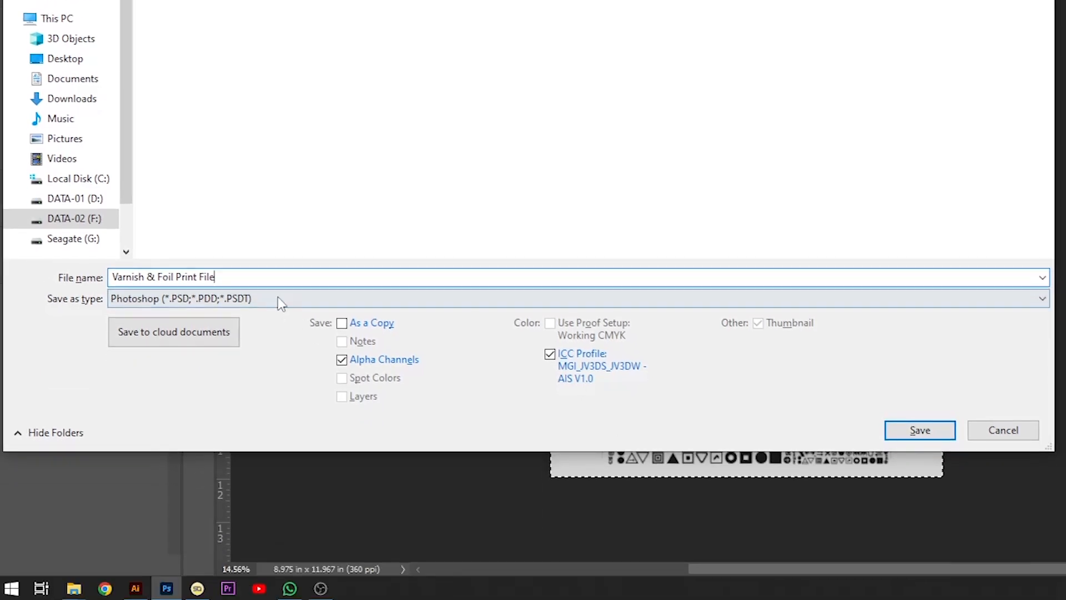
Set the file format to TIFF and turn off embedding of the ICC profile
click(281, 447)
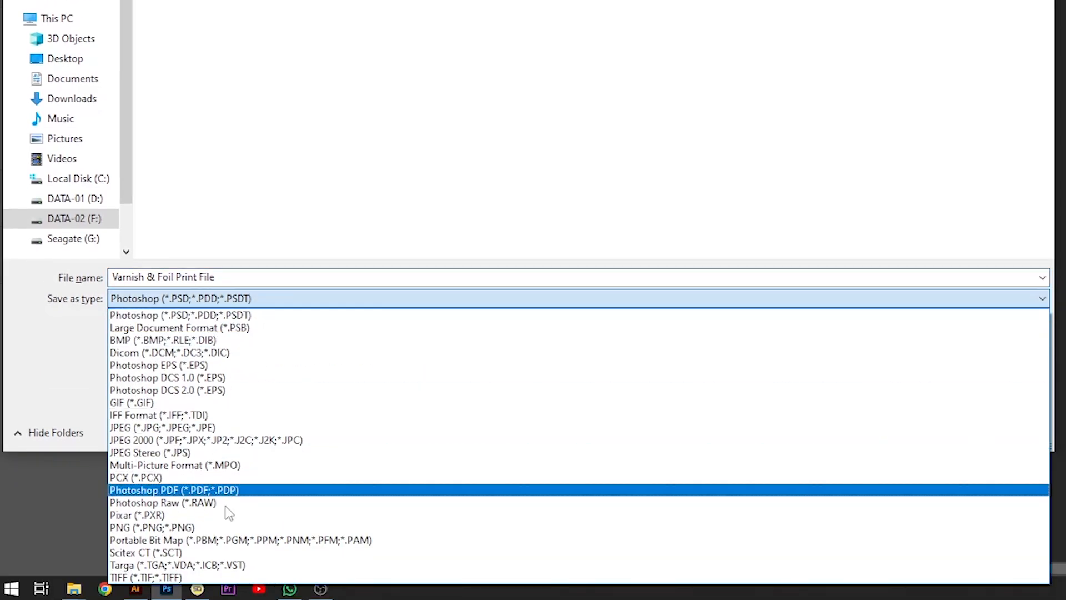
click(213, 577)
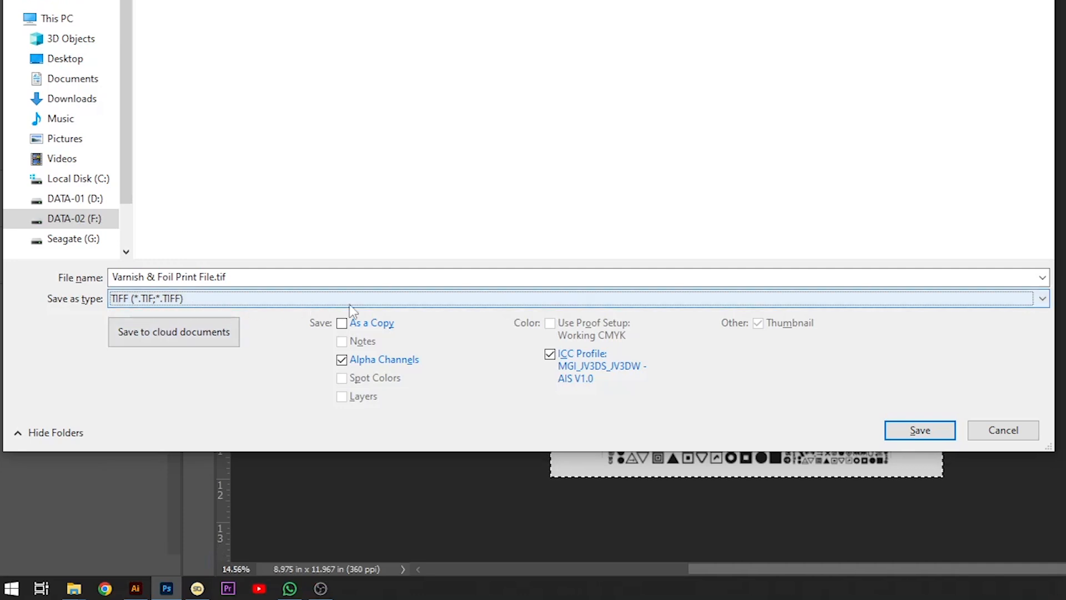
click(552, 358)
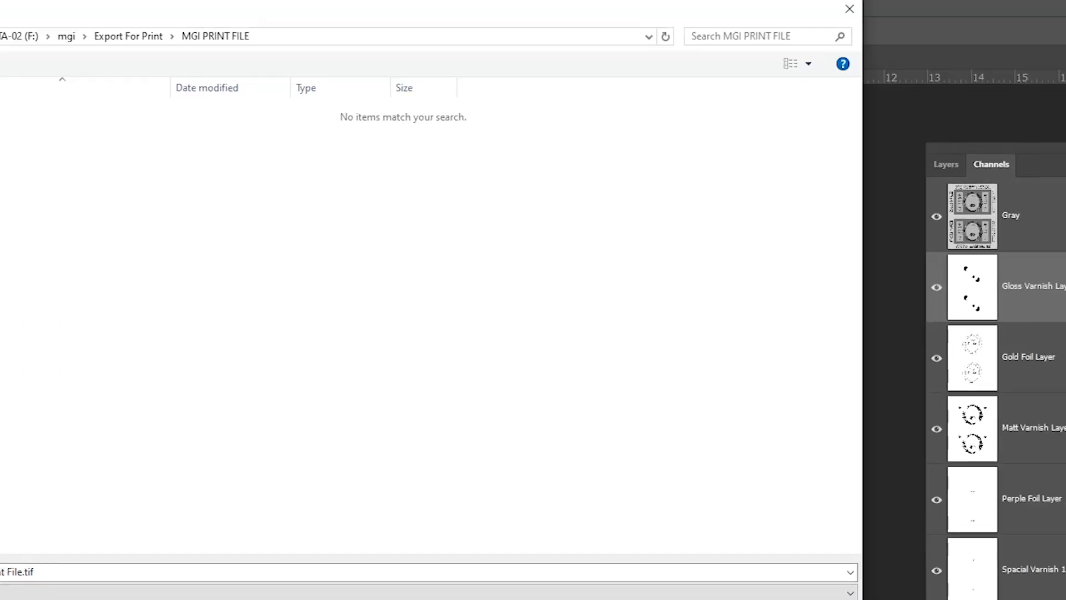
Save the TIFF with Per Channel pixel order, accepting the compatibility notice and keeping image compression at None and byte order at IBM PC
click(917, 431)
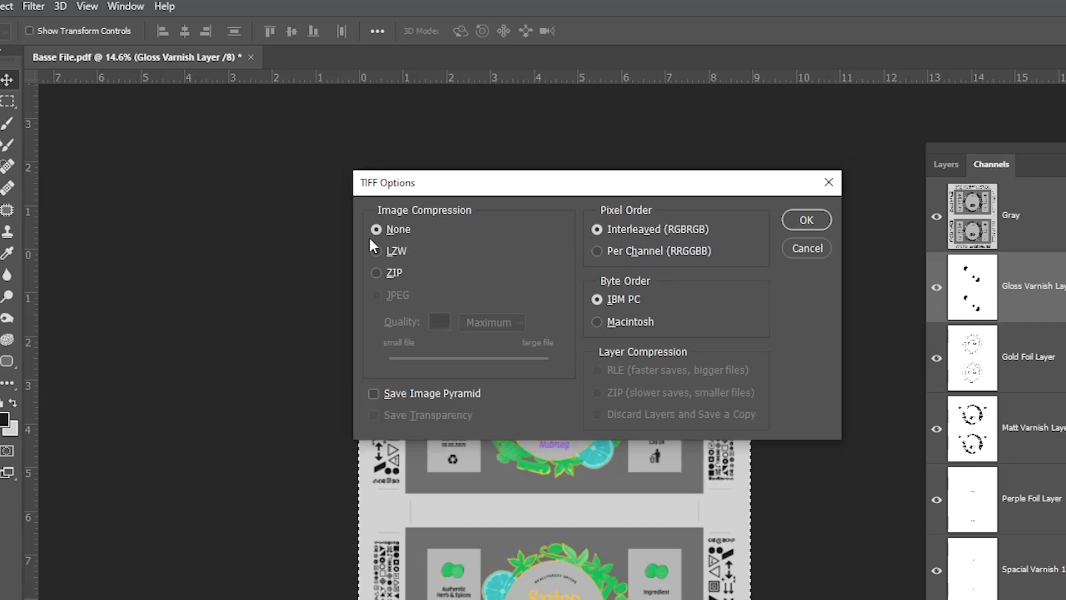
click(597, 251)
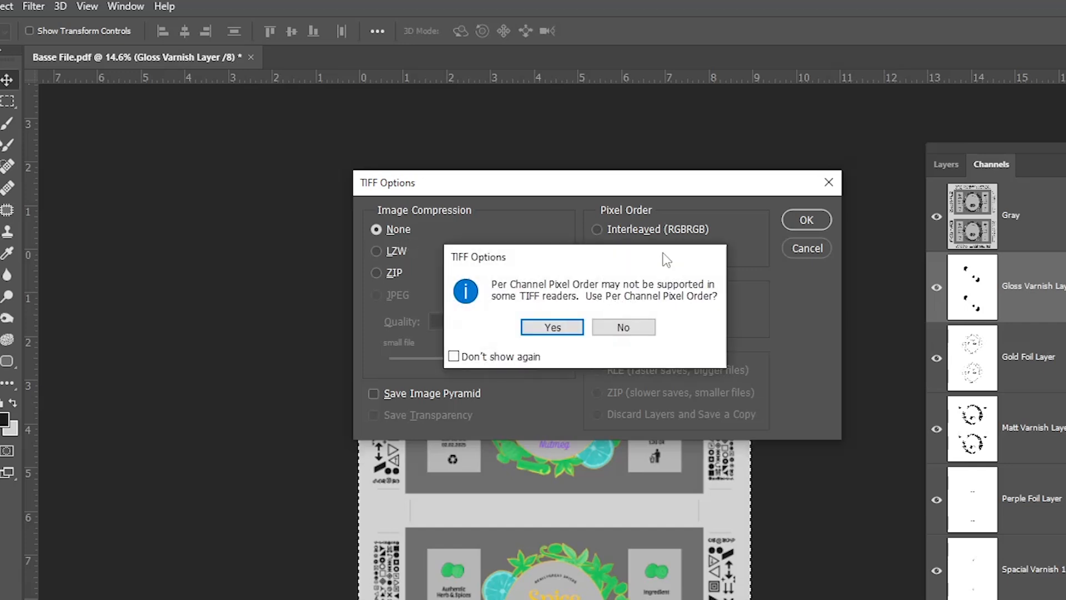
click(570, 331)
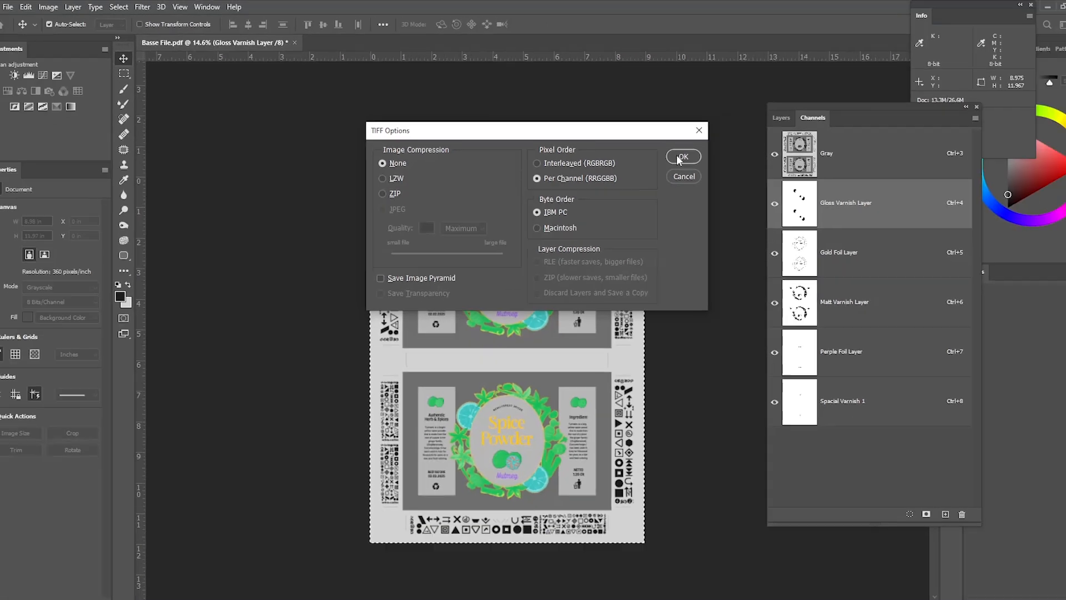
click(794, 220)
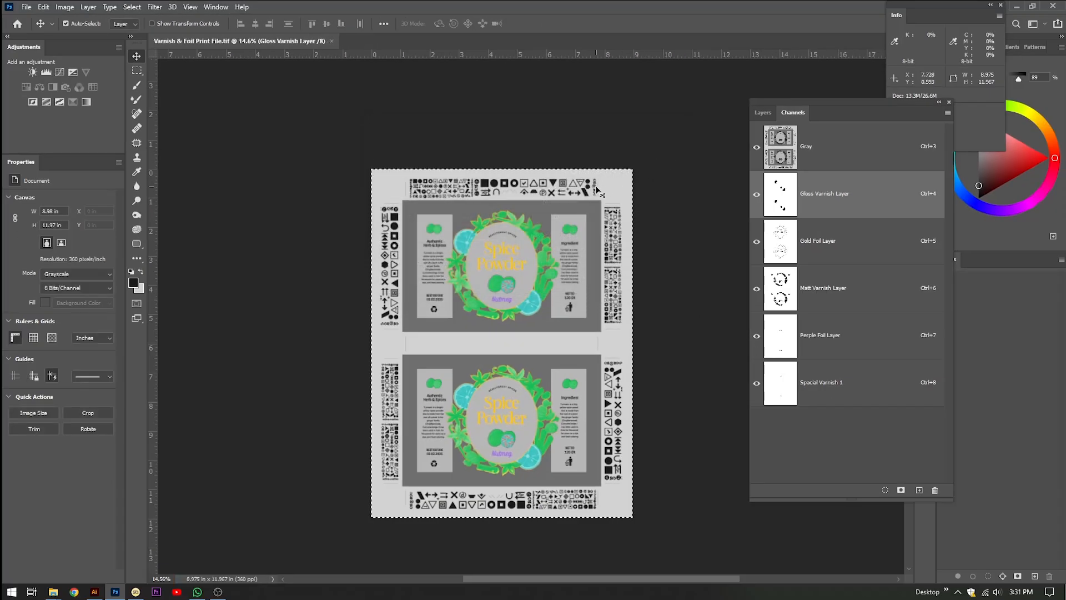
Switch to File Explorer, refresh the Export For Print folder and select the DIGITAL OR OFFSET PRINT FILE folder
key(alt+Tab)
click(565, 268)
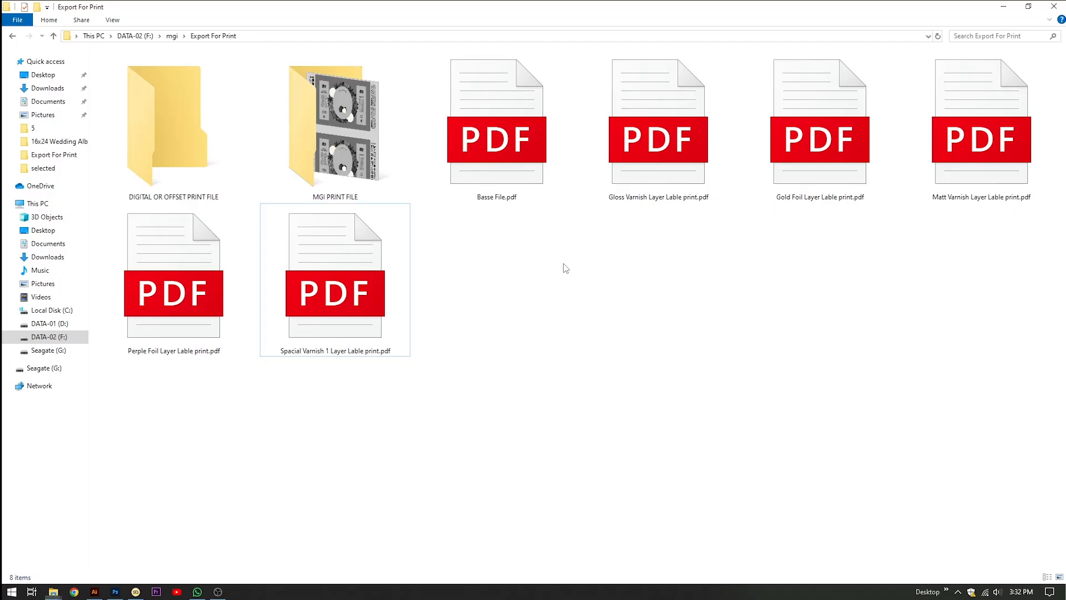
right_click(511, 255)
click(479, 265)
right_click(472, 255)
click(433, 284)
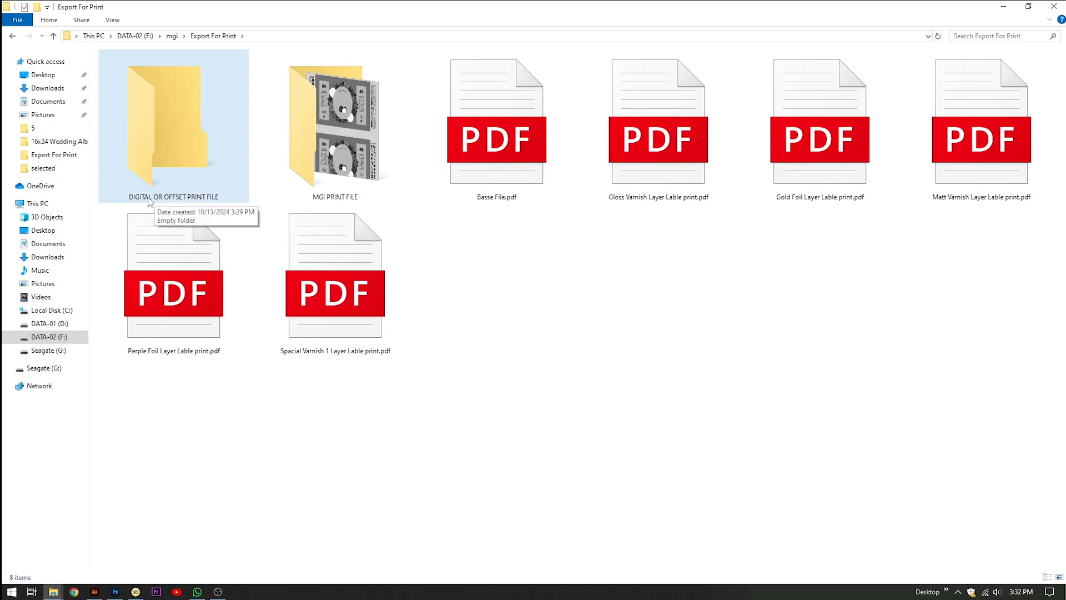
click(192, 201)
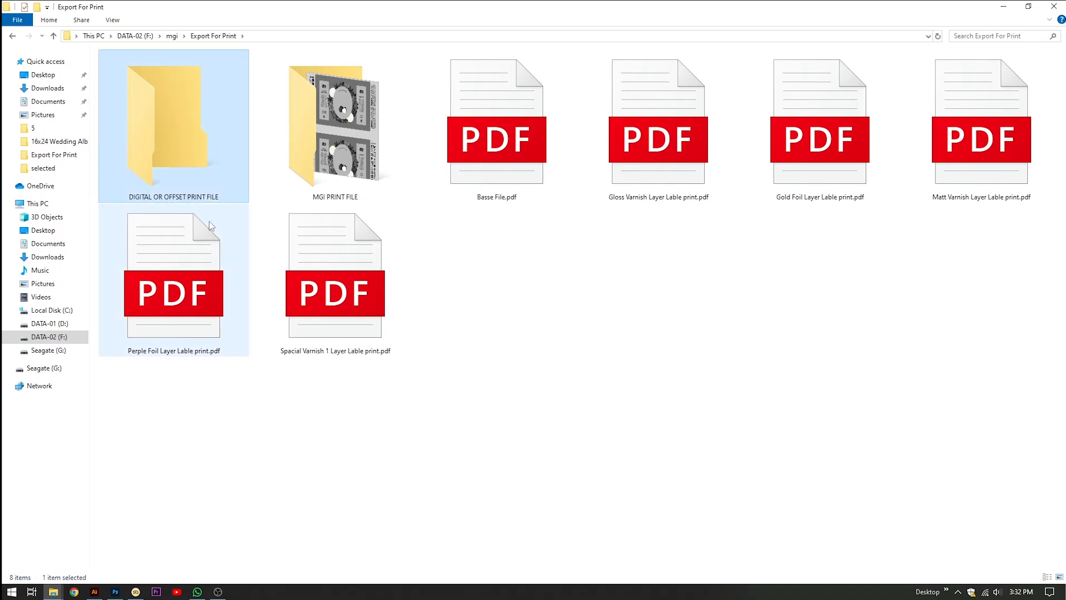
Open Basse File.pdf to check both base label artworks on the page, and close the viewer
click(468, 170)
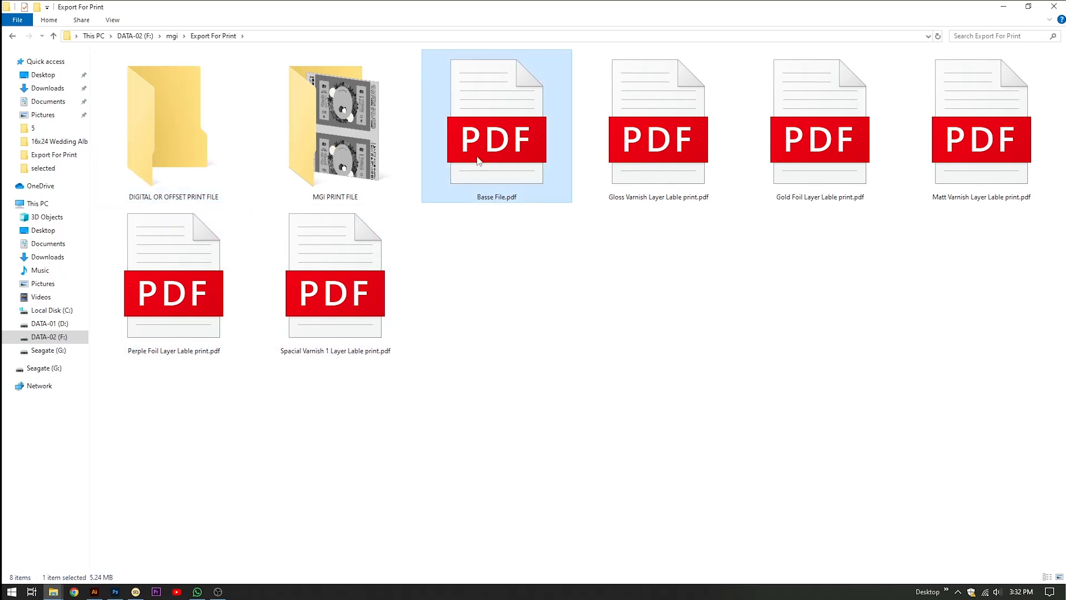
double_click(478, 161)
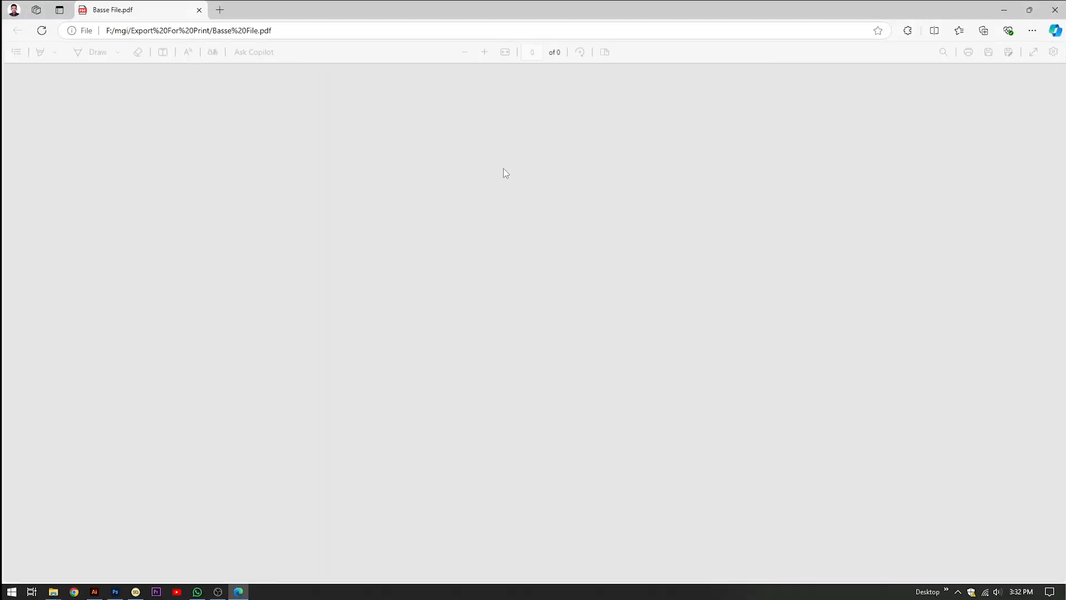
scroll(504, 175, down, 3)
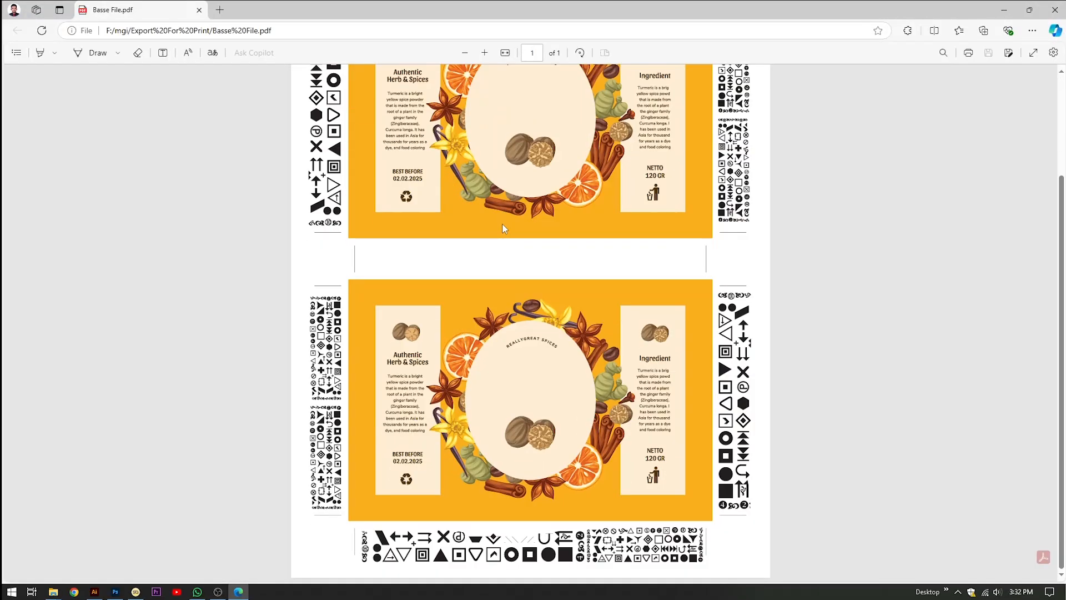
scroll(502, 227, up, 3)
click(1054, 9)
Move Basse File.pdf into the DIGITAL OR OFFSET PRINT FILE folder and refresh the folder view
drag(488, 155, 211, 161)
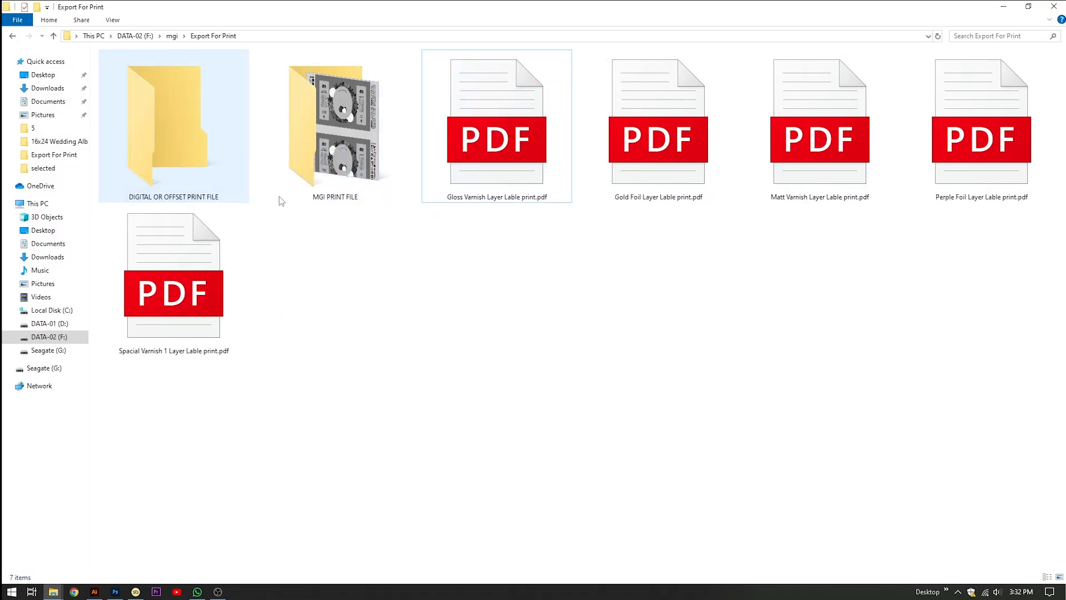
right_click(409, 227)
click(432, 271)
right_click(355, 240)
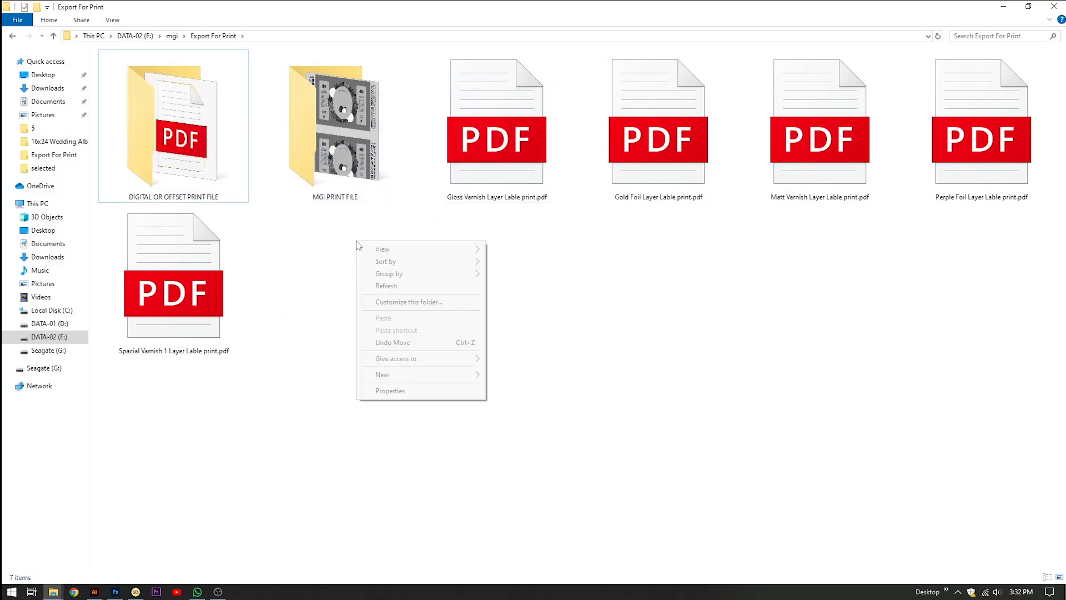
click(381, 285)
Move the five varnish and foil layer PDFs into a new folder named delete inside Export For Print
click(496, 152)
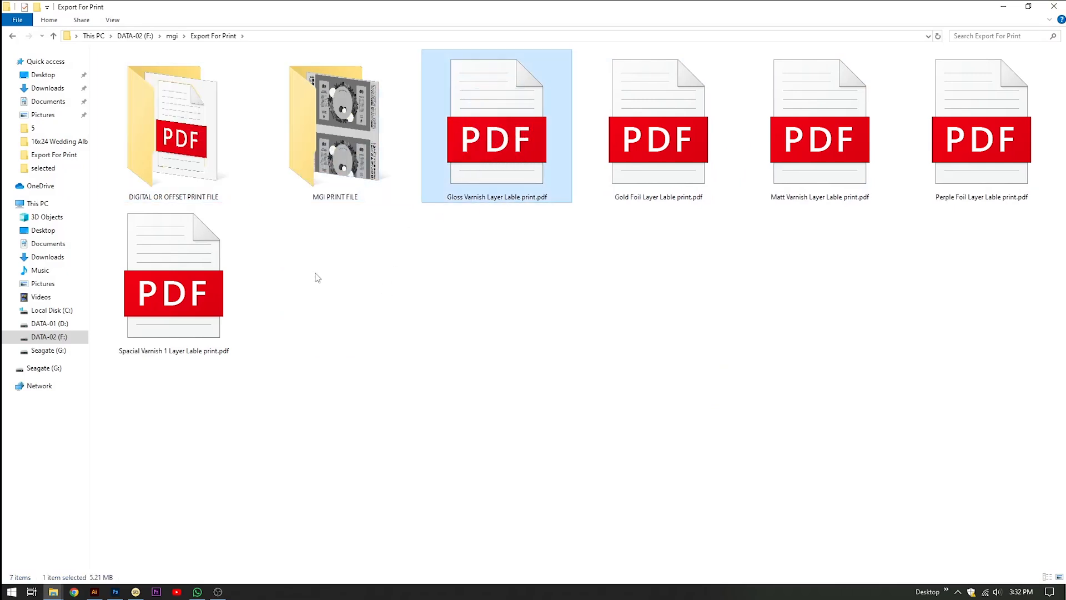
shift+click(198, 301)
key(ctrl+x)
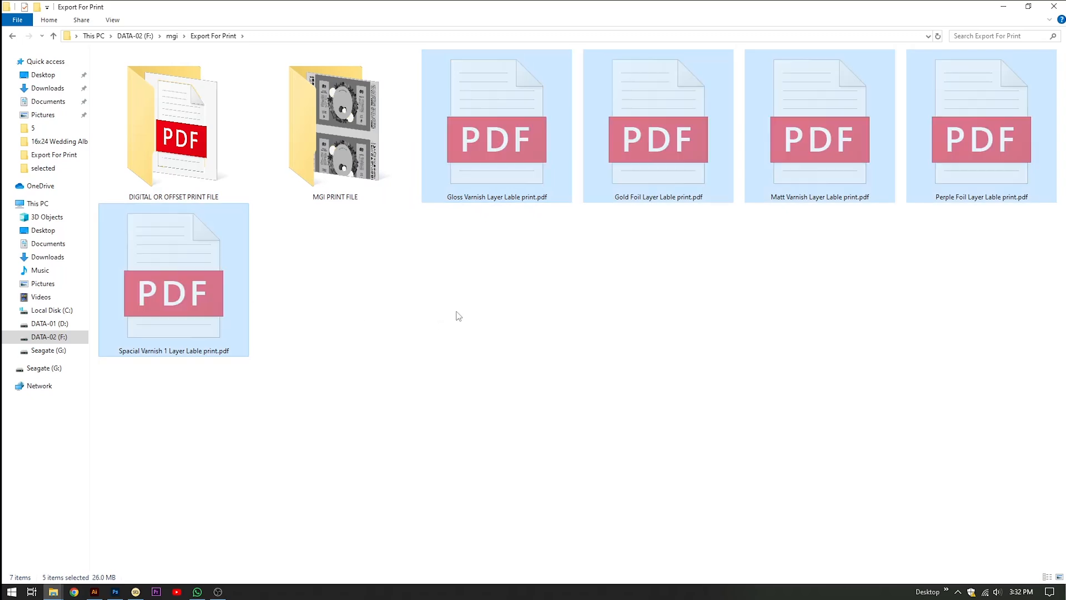
key(ctrl+shift+n)
text(delete)
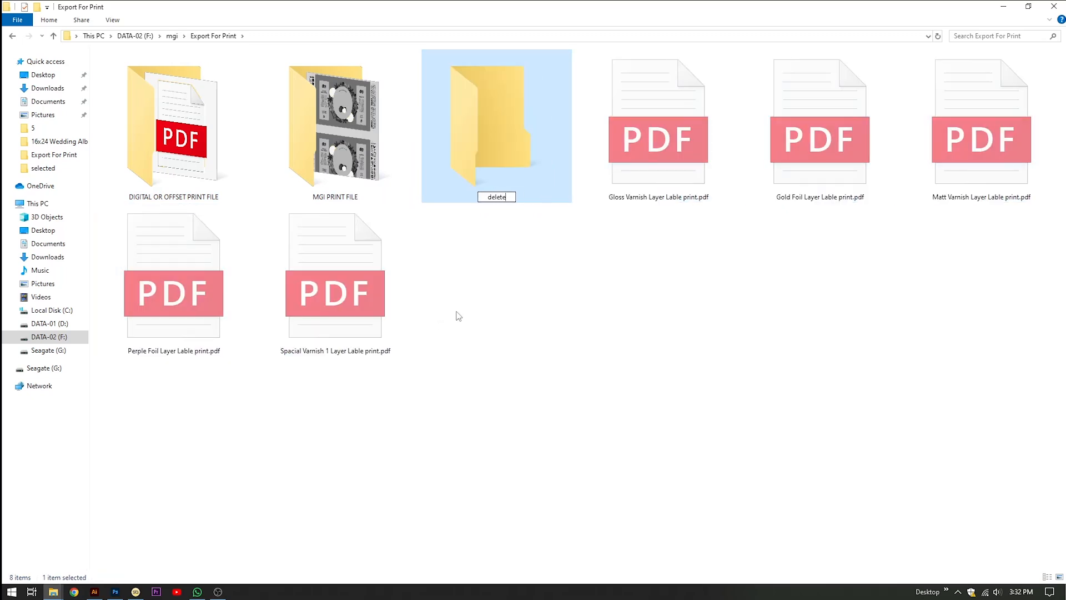
key(Return)
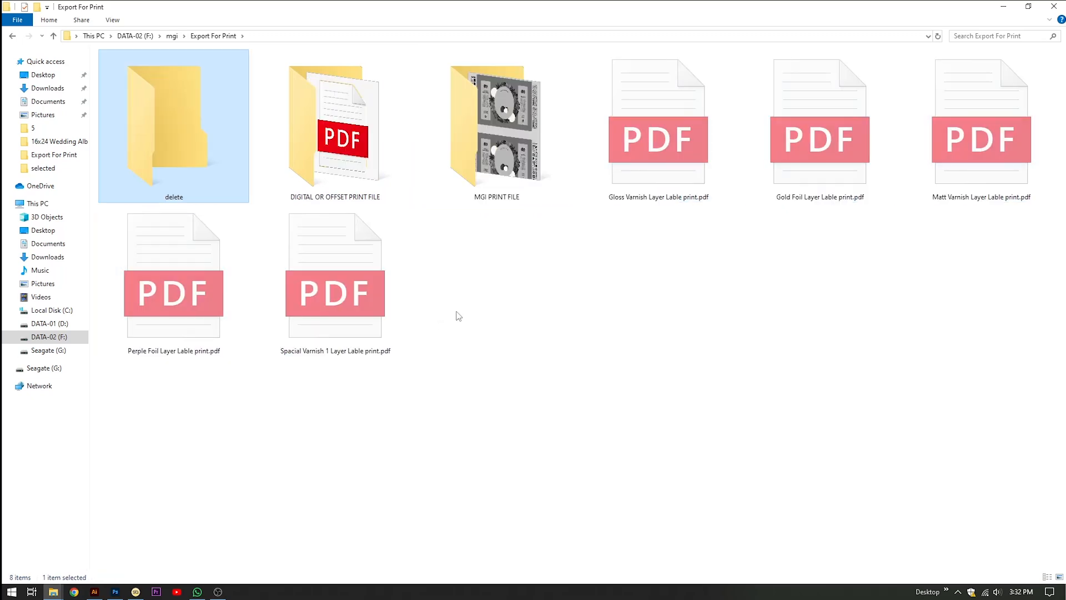
double_click(139, 172)
key(ctrl+v)
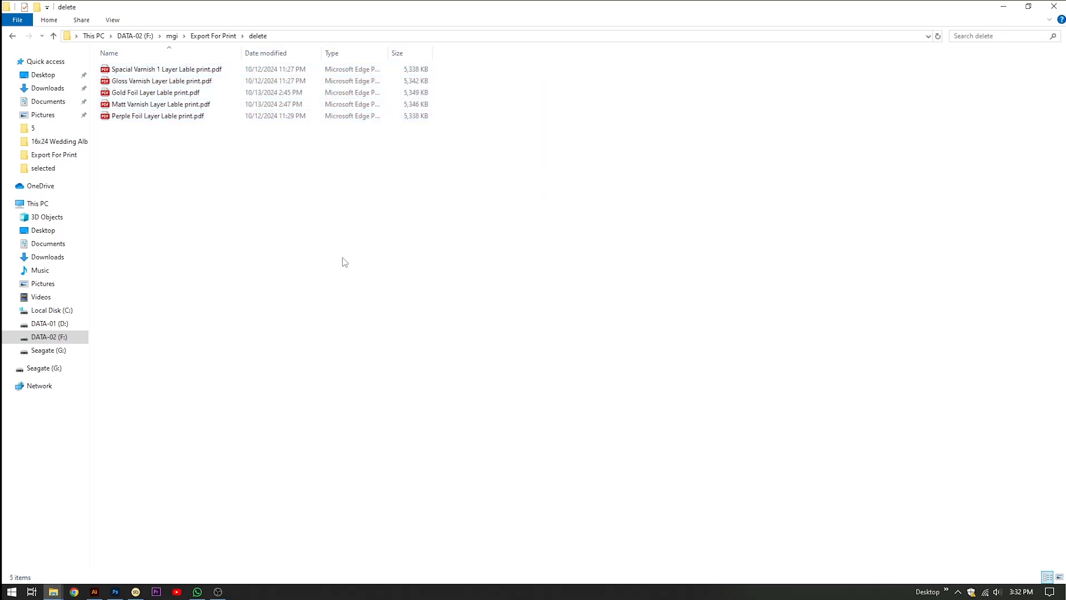
Return to Export For Print, remove the delete folder and select the two remaining print file folders
key(alt+Left)
right_click(414, 235)
click(439, 277)
right_click(346, 244)
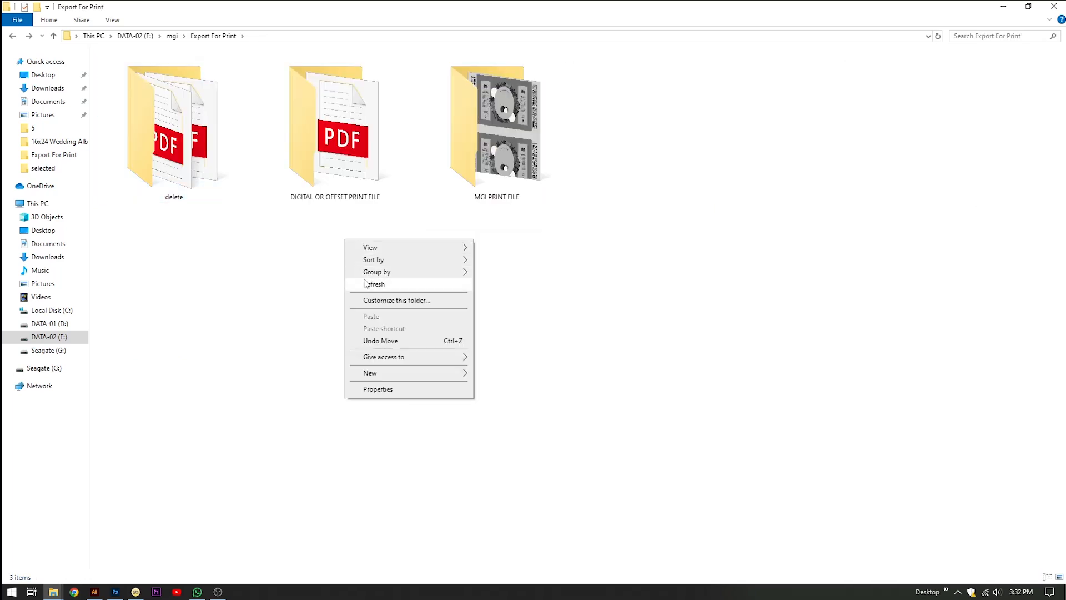
click(369, 281)
click(174, 171)
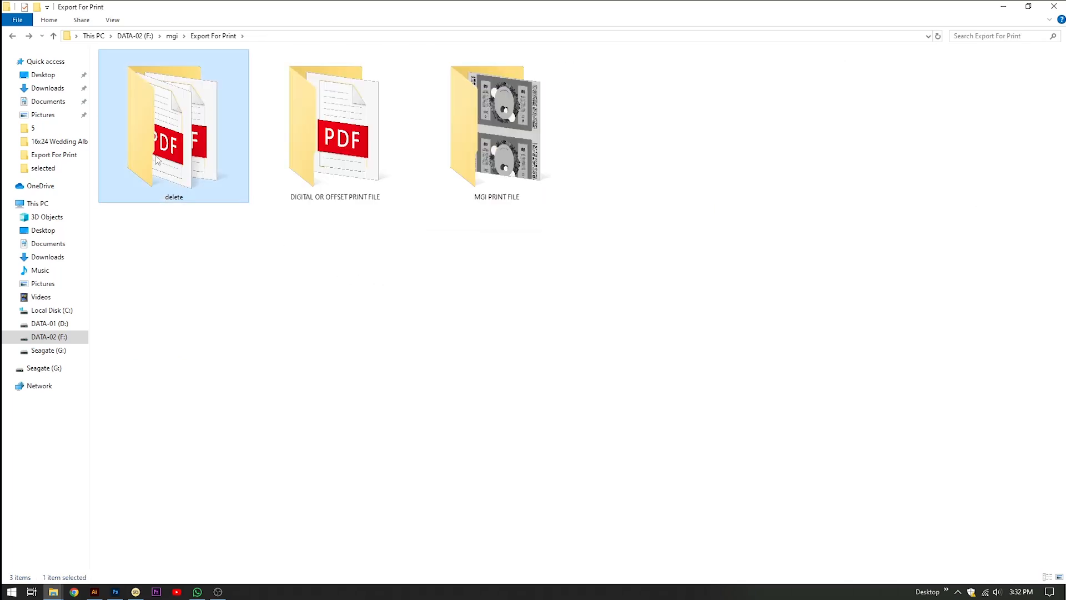
key(Delete)
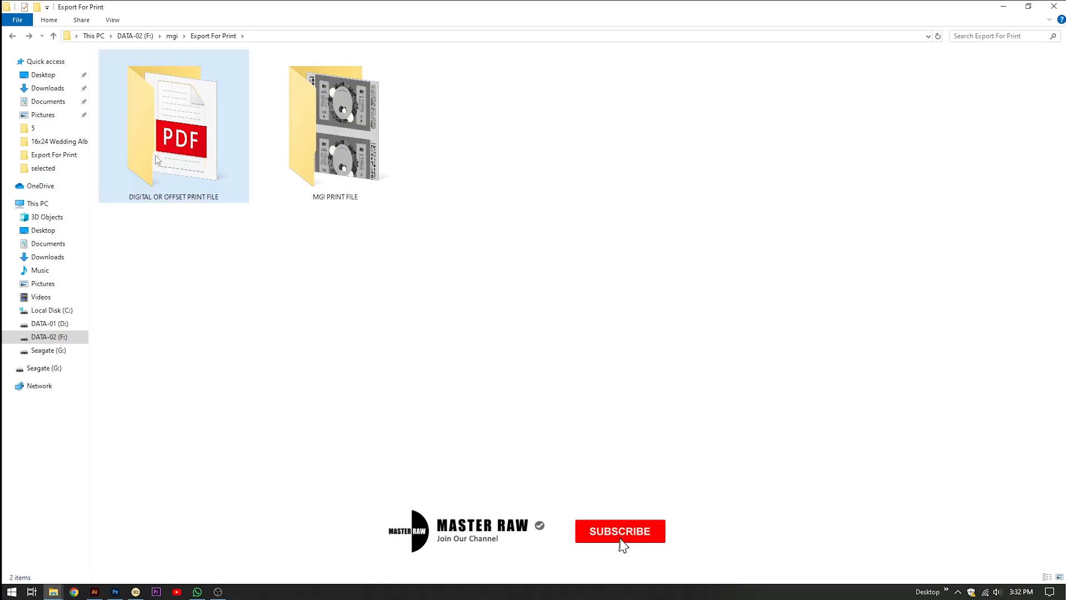
drag(176, 263, 305, 168)
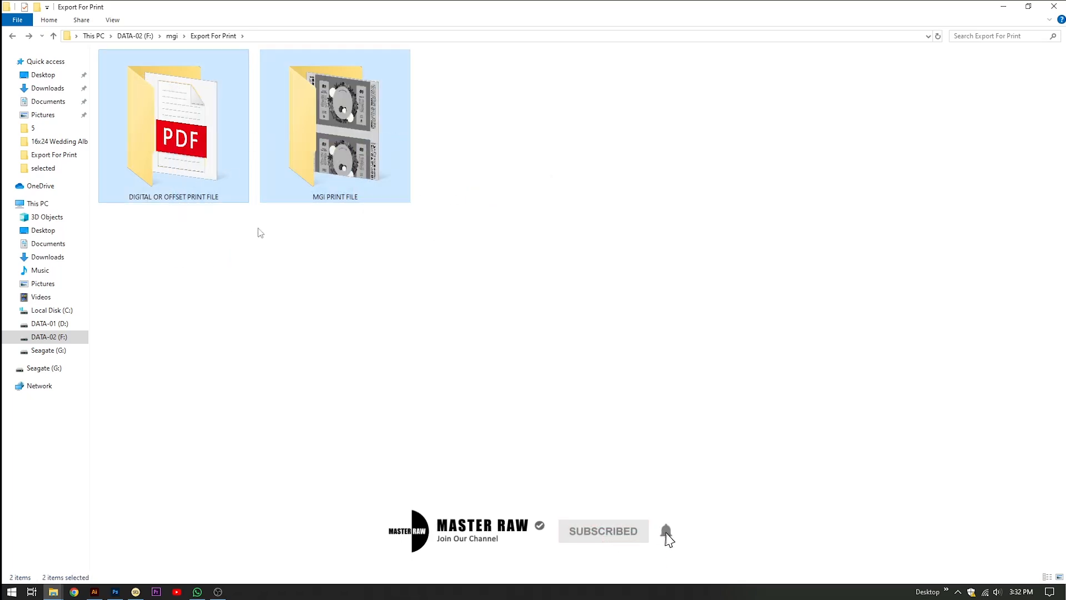